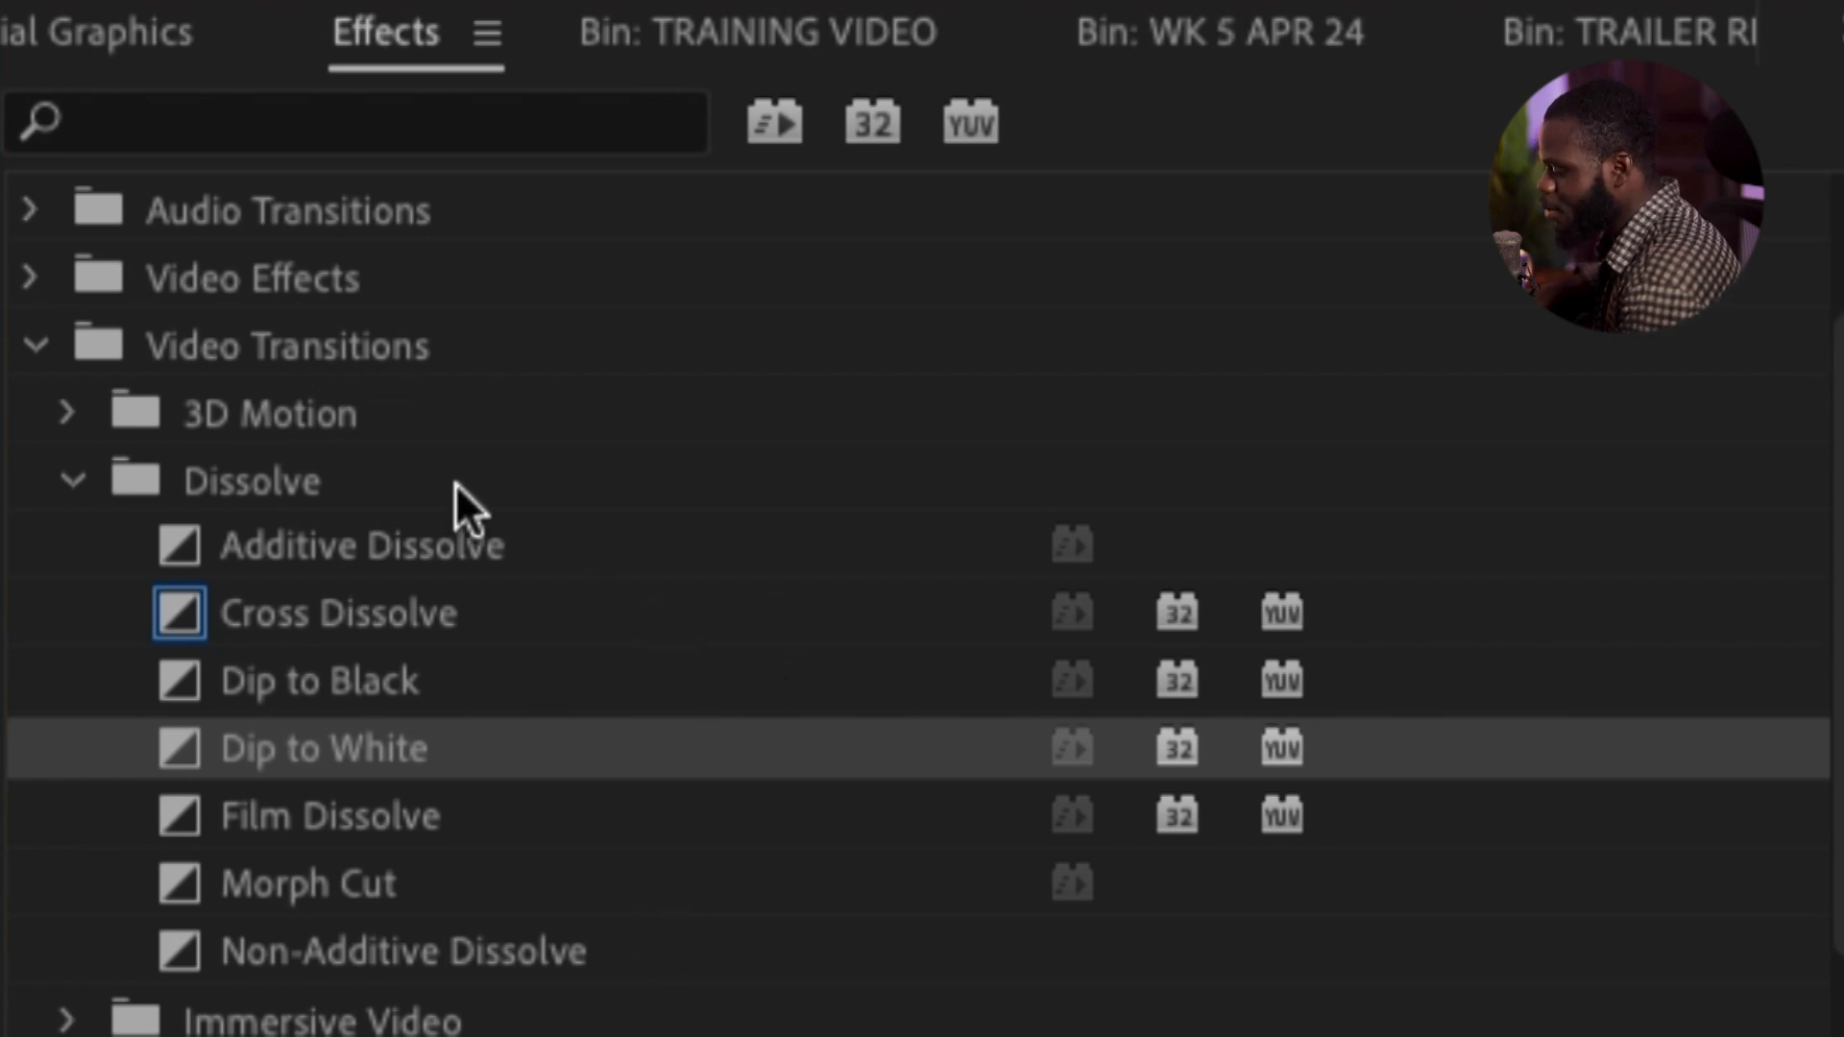
Bring up the Effects panel and widen its panel group to make room for the effects list
left_click(77, 481)
left_click(42, 553)
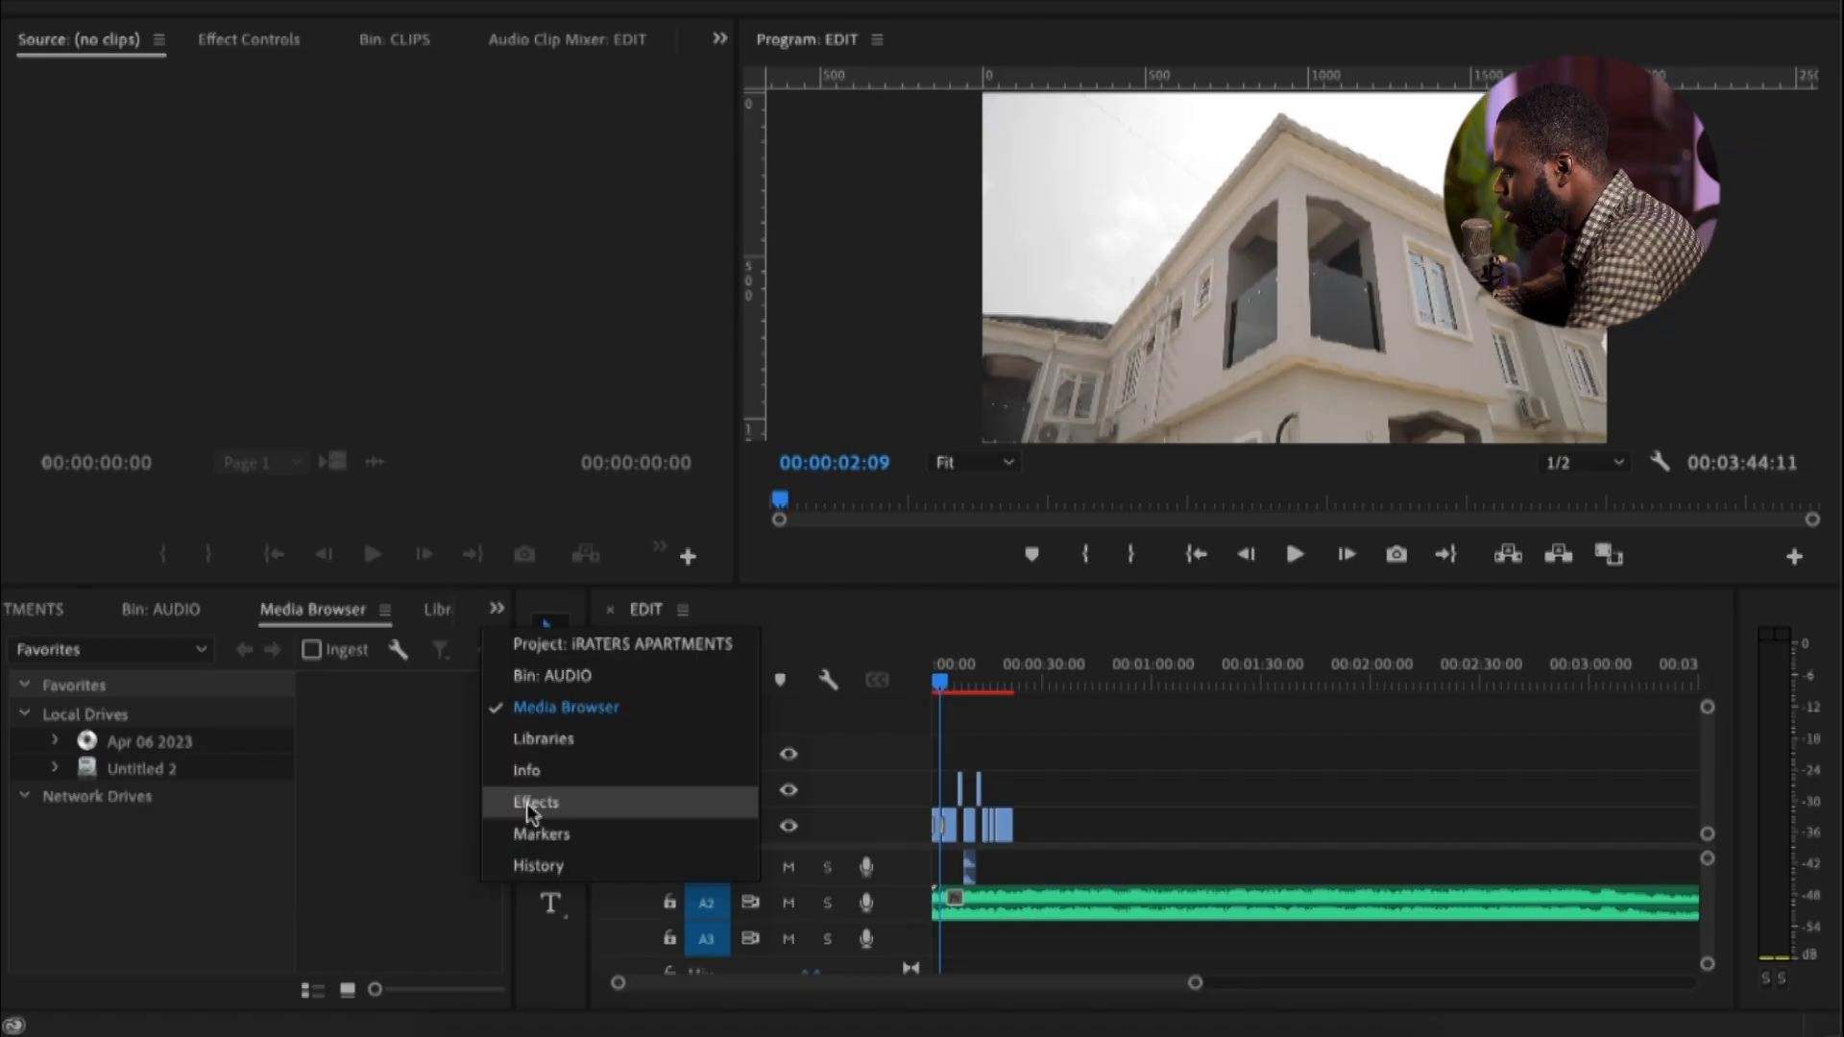
left_click(538, 798)
left_click_drag(514, 708, 745, 711)
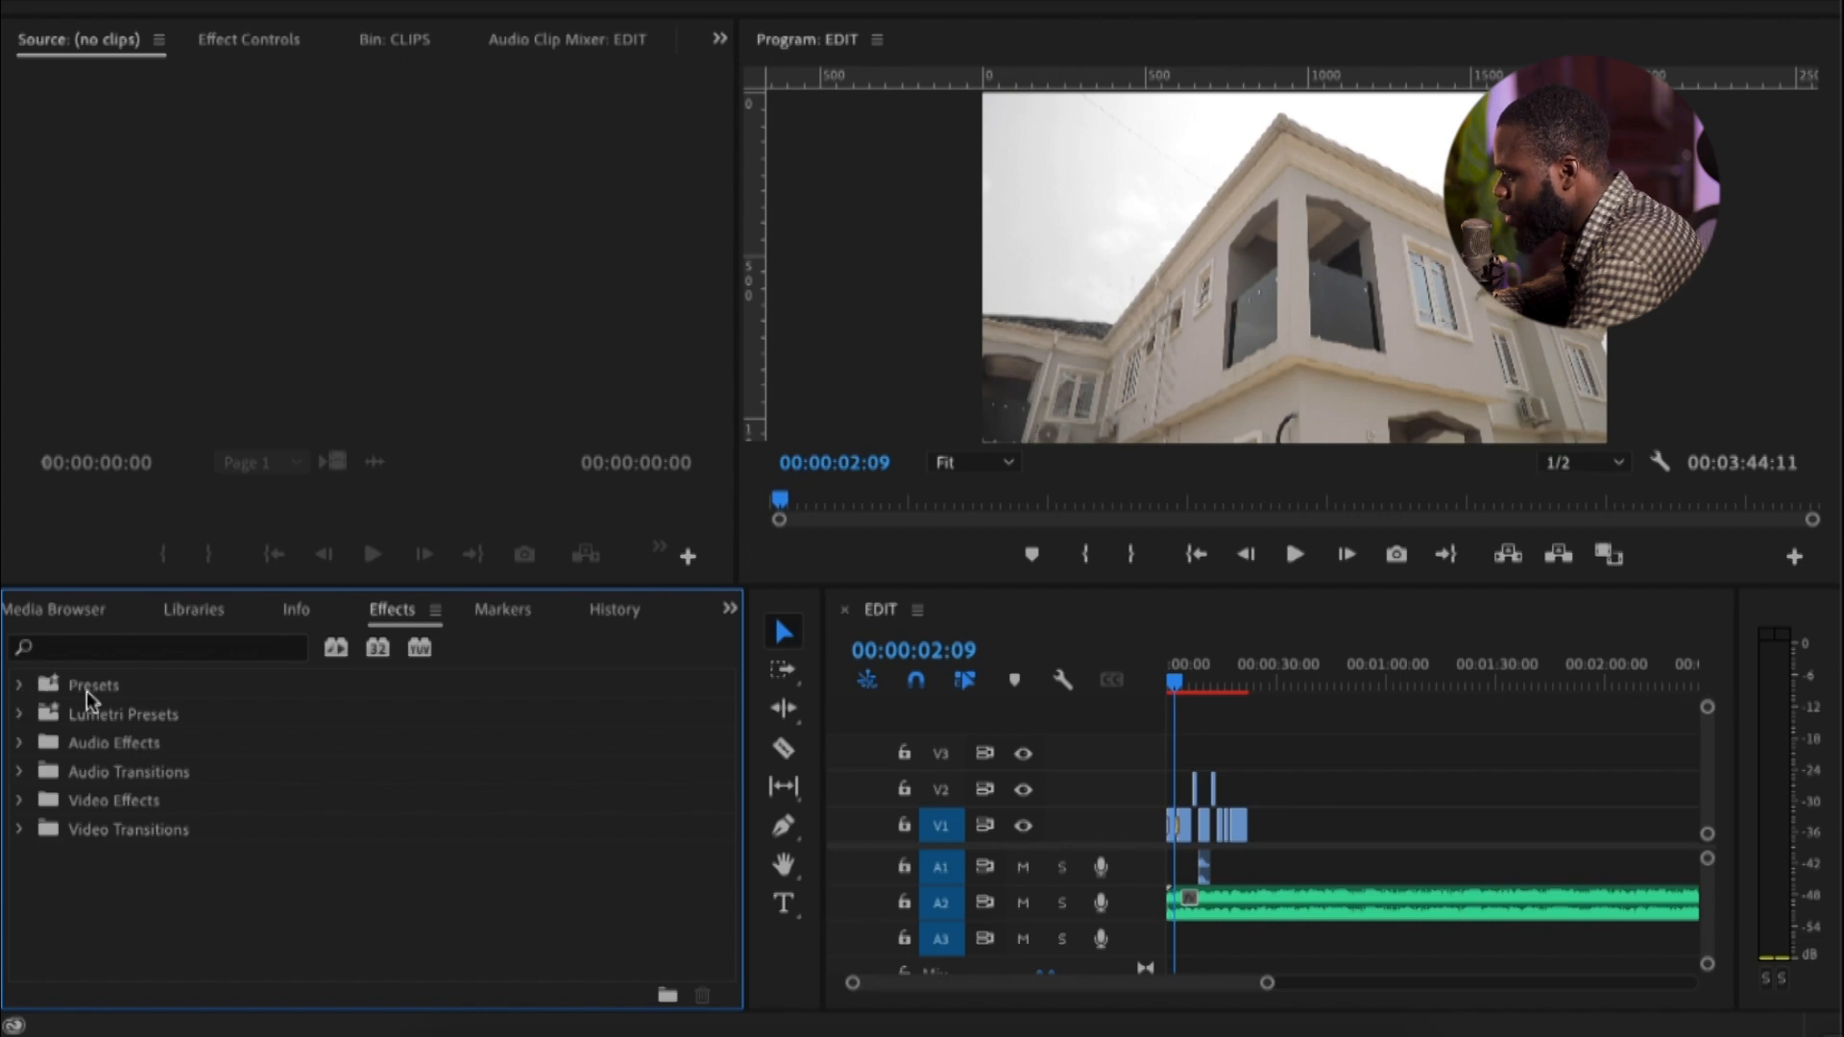
Delete the existing RVFX 60 Transition Pack bin from the effect Presets
left_click(21, 687)
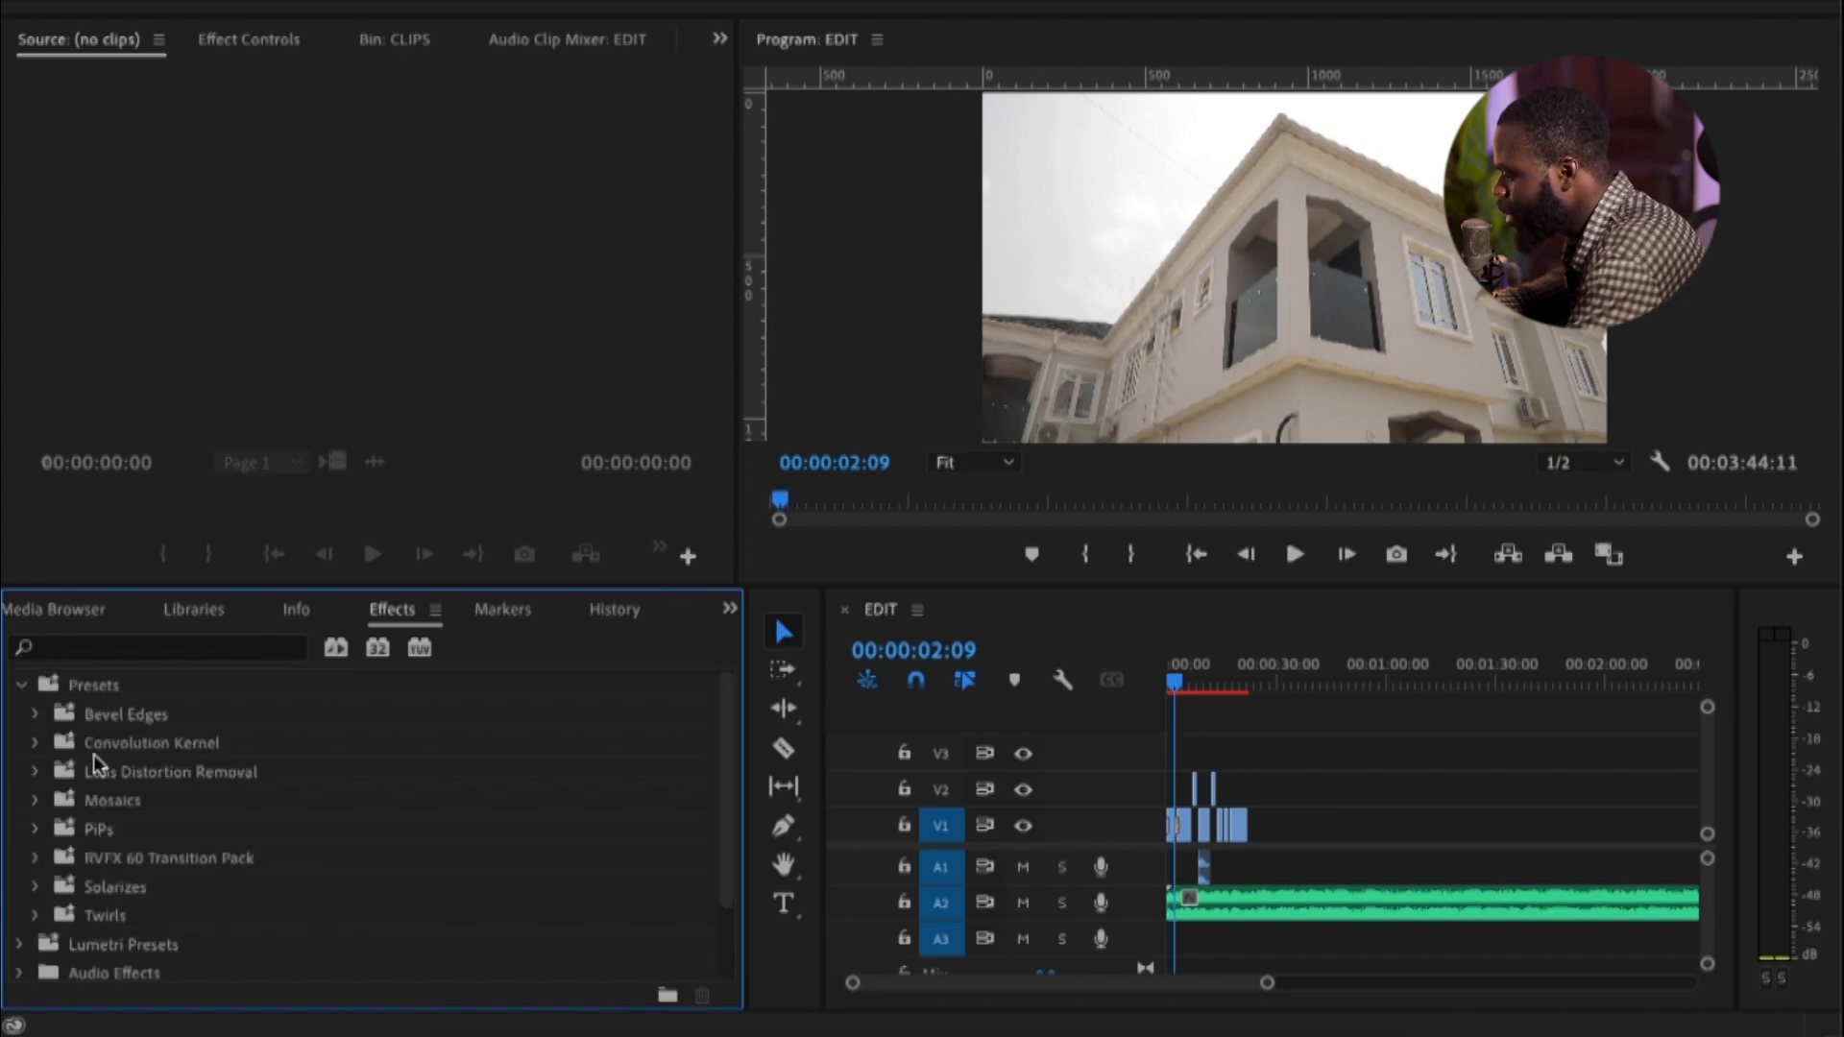
left_click_drag(125, 858, 149, 828)
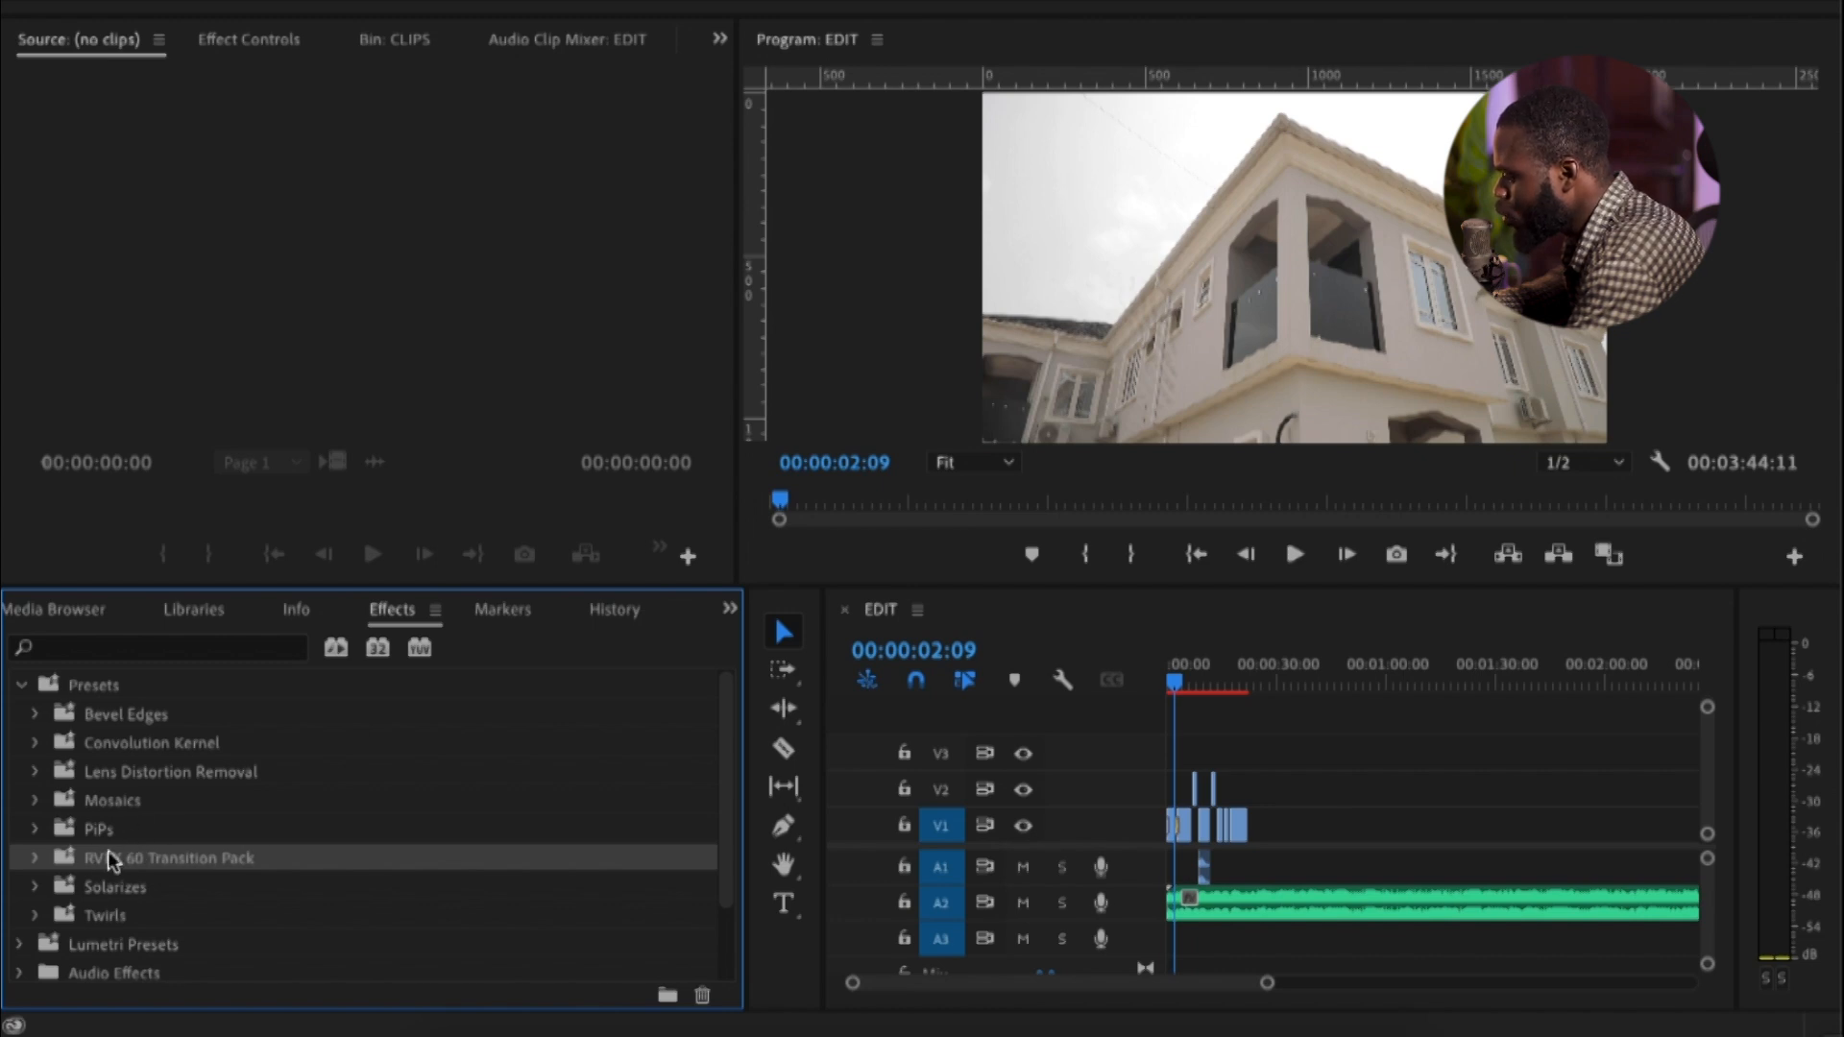
right_click(176, 856)
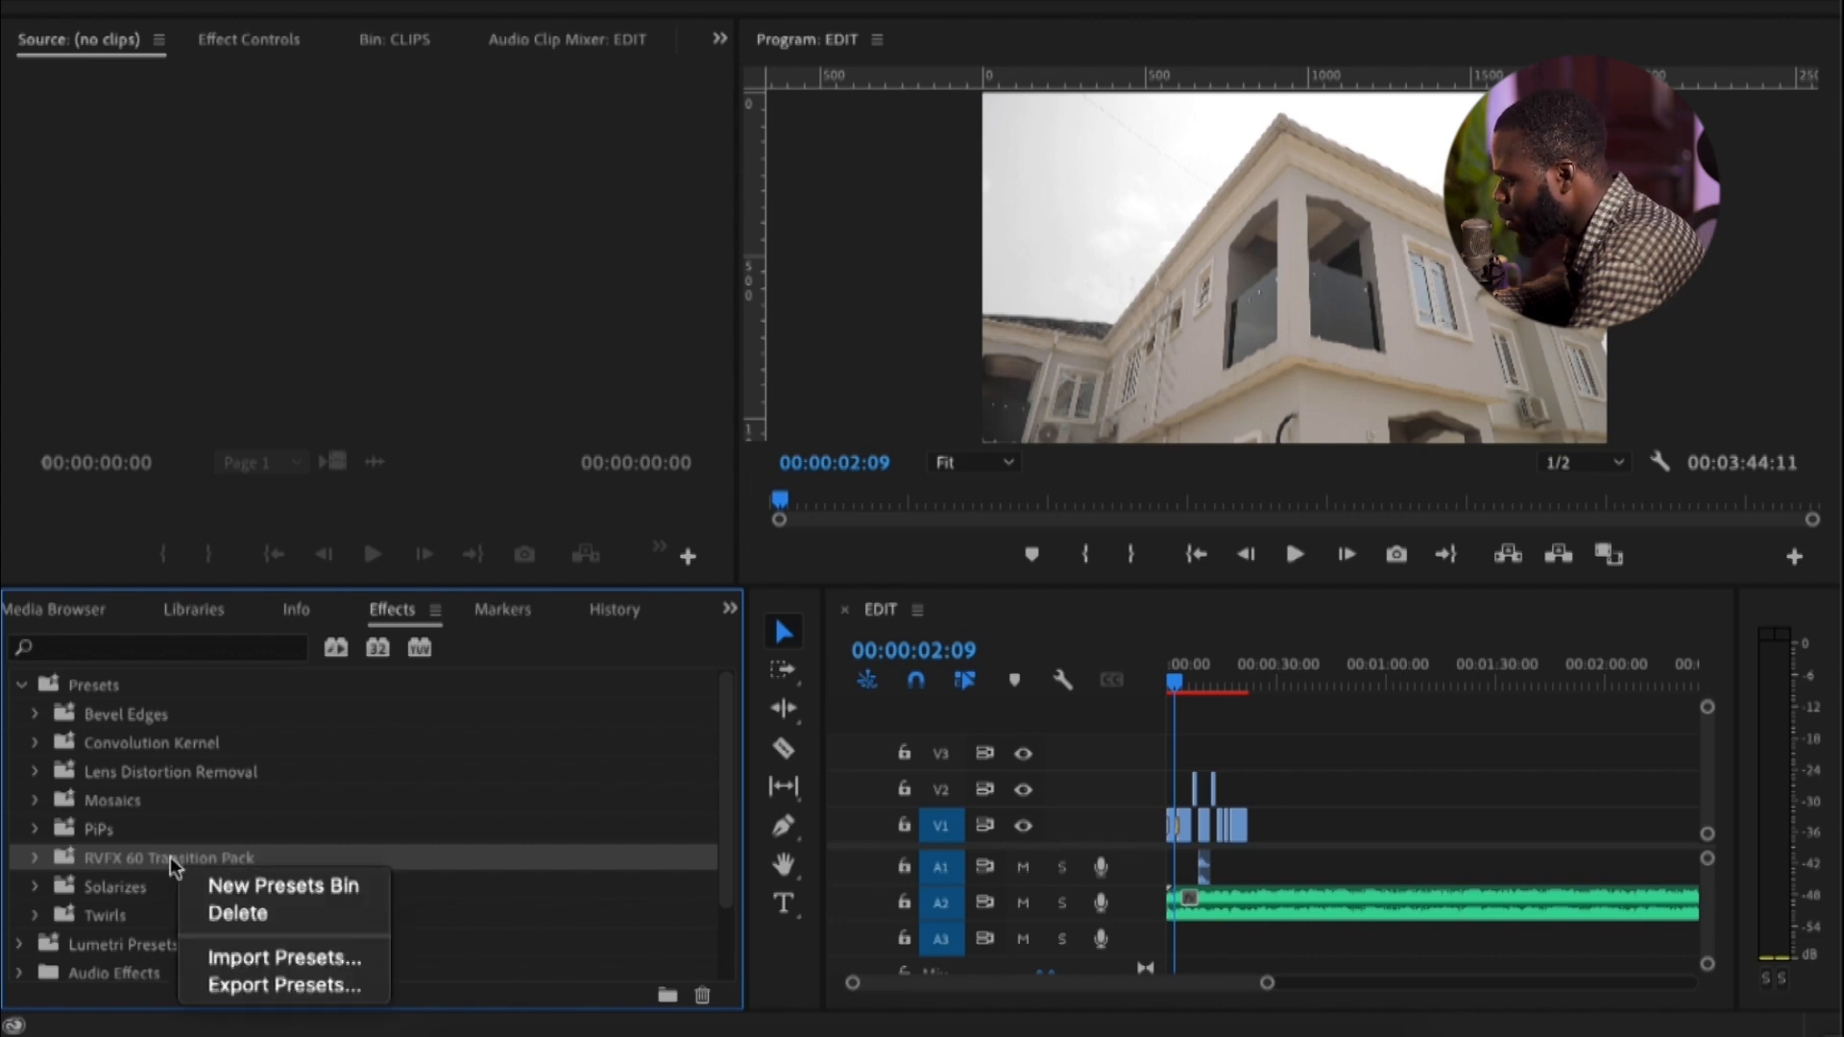
left_click(242, 916)
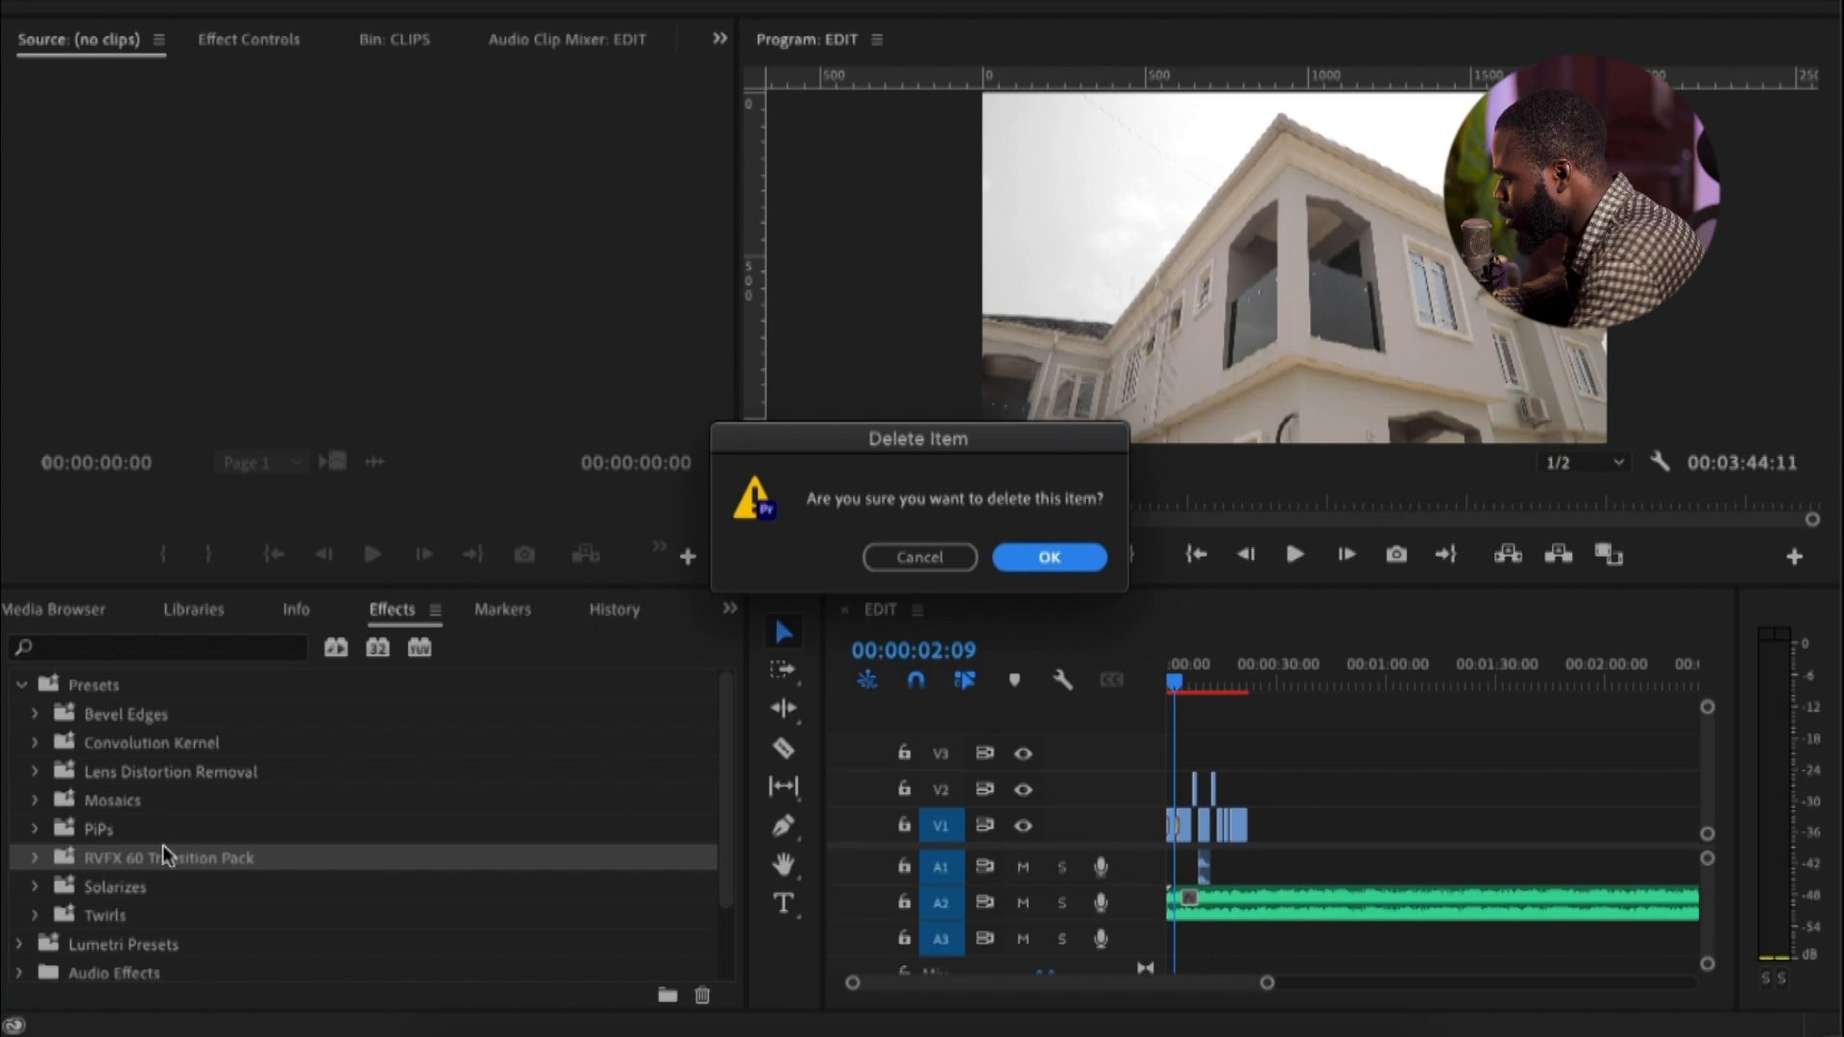
left_click(1045, 555)
scroll(164, 852, "down", 1)
scroll(186, 815, "up", 1)
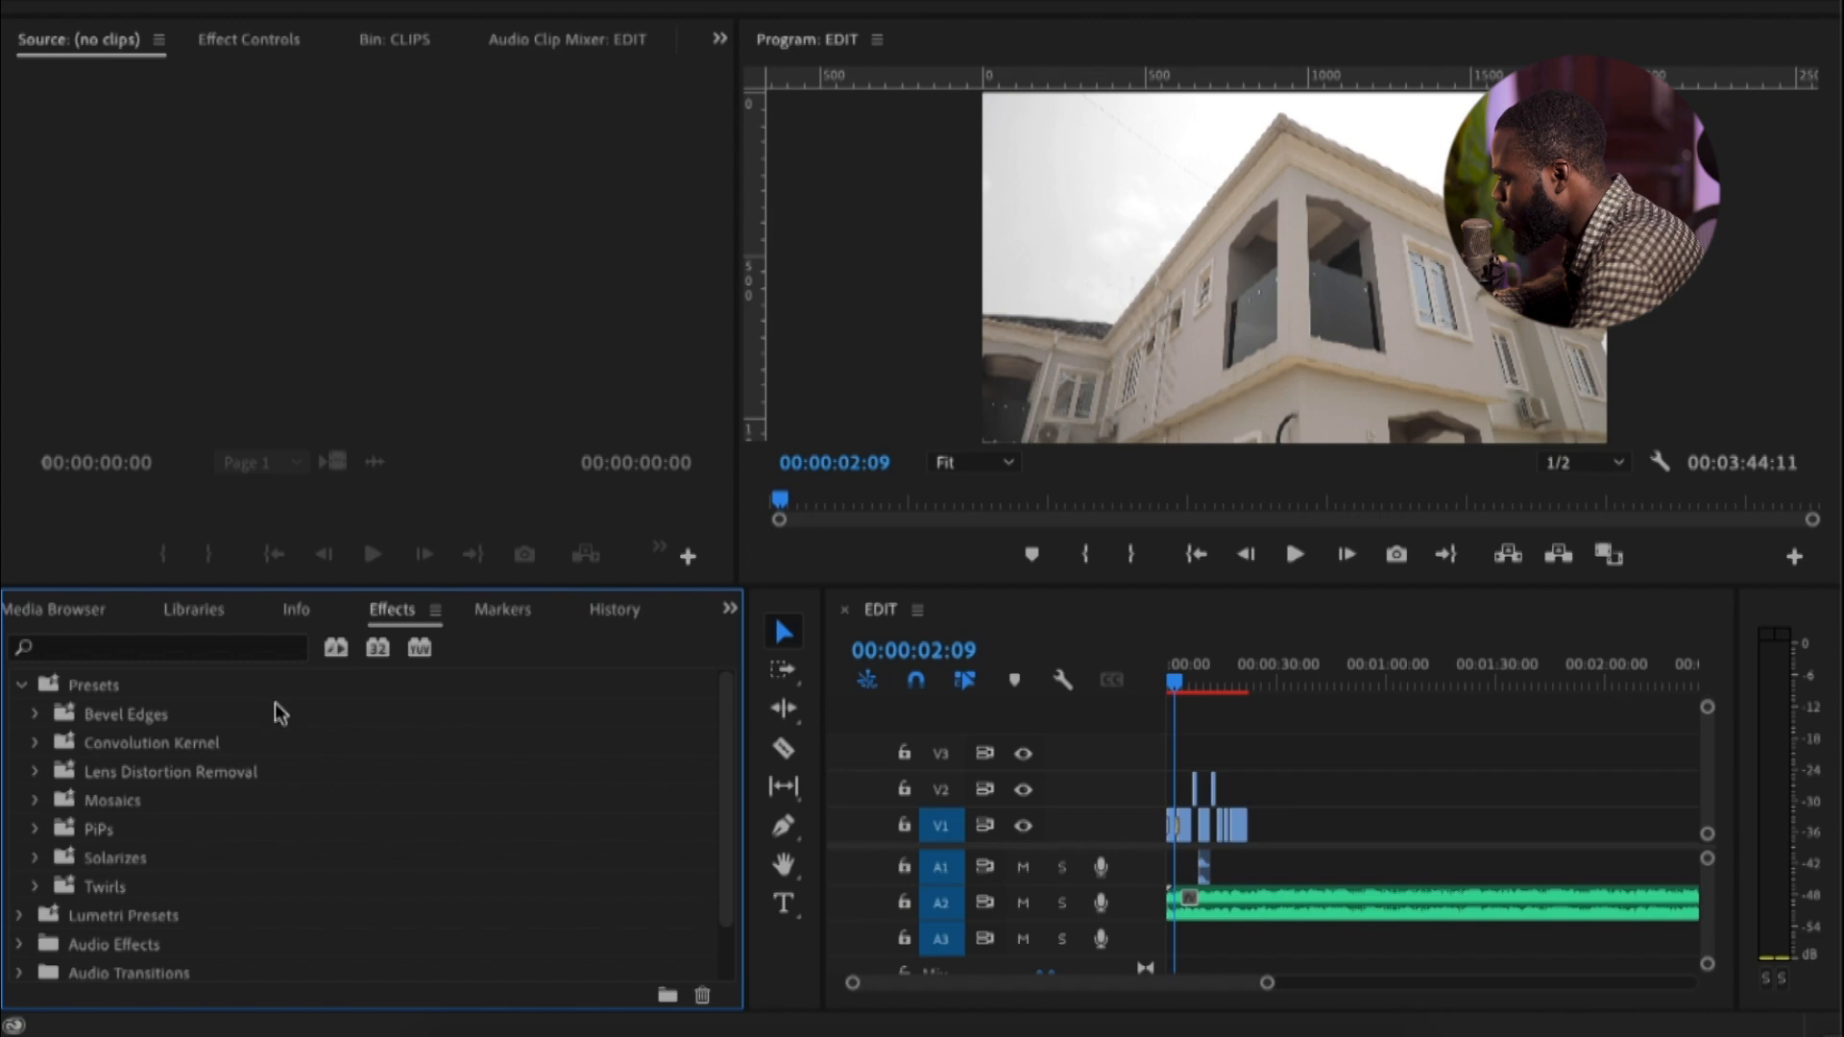
Import the preset file RVFX 60 Transition Preset Pack.prfpset from the Downloads folder
right_click(579, 695)
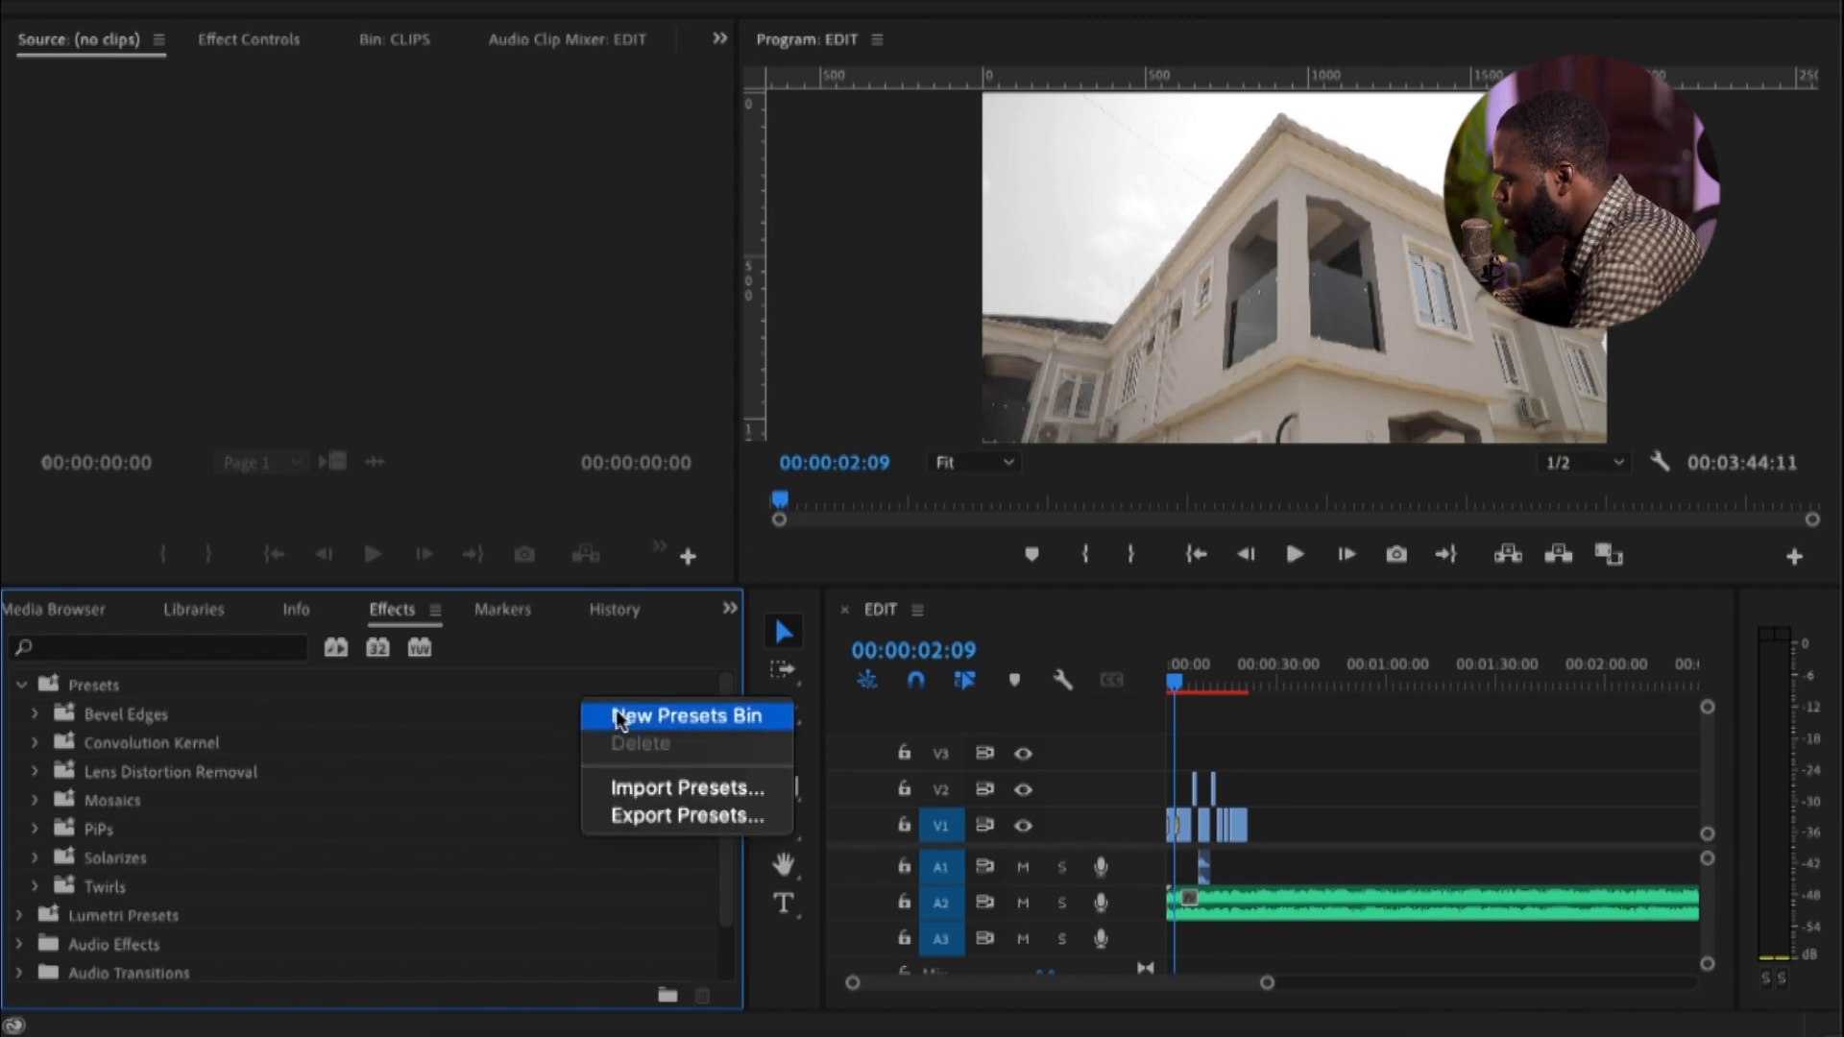
right_click(541, 706)
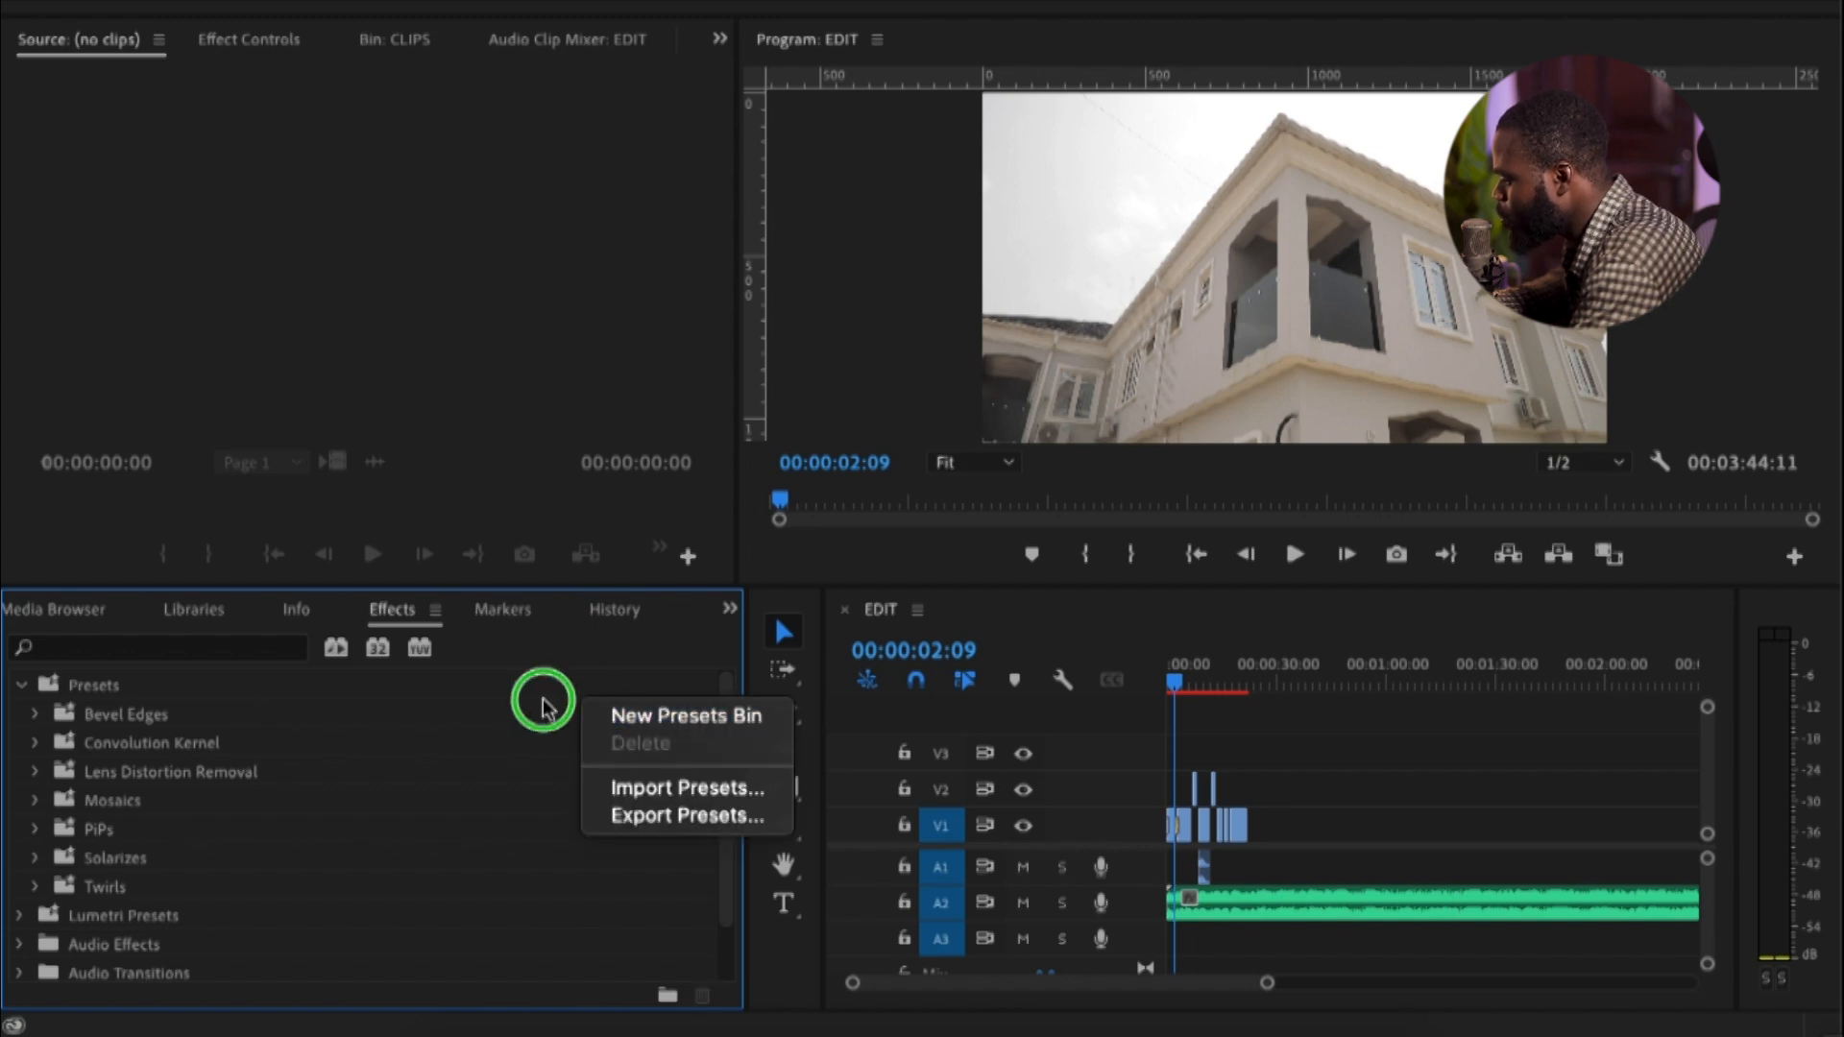
left_click(609, 797)
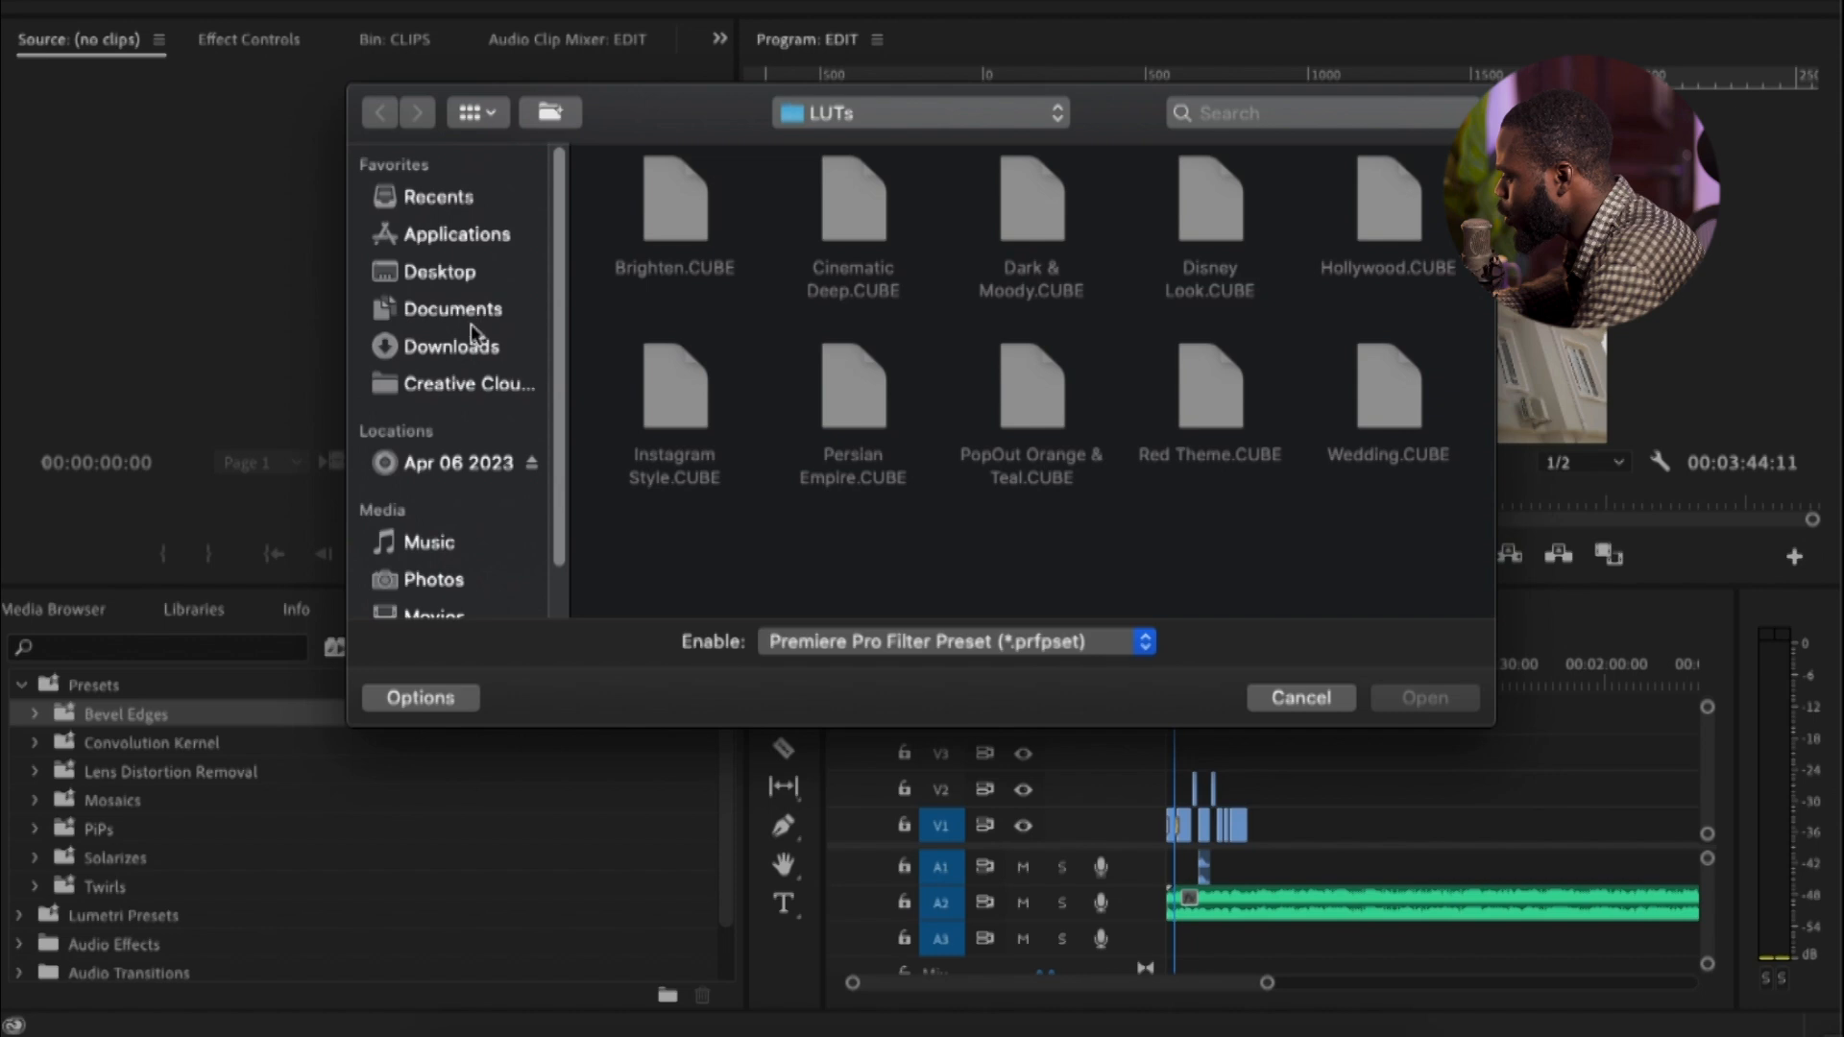
left_click(478, 349)
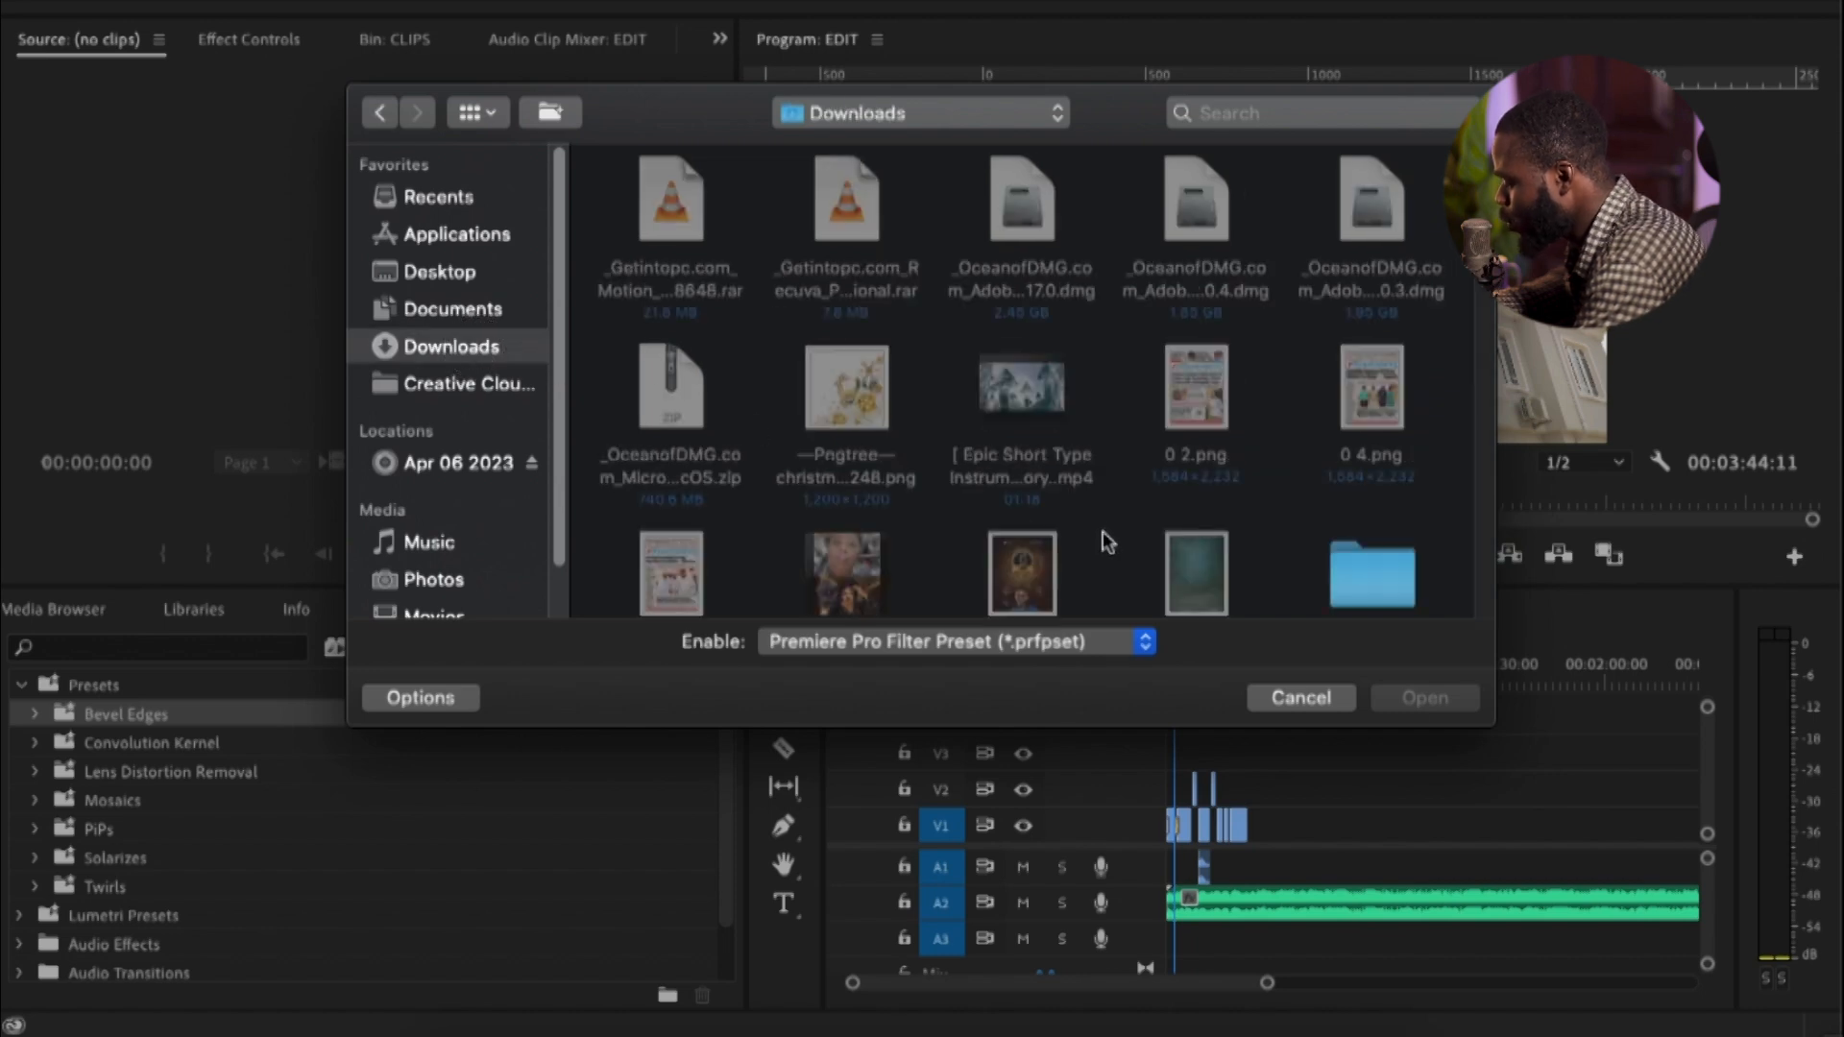
scroll(1069, 526, "down", 10)
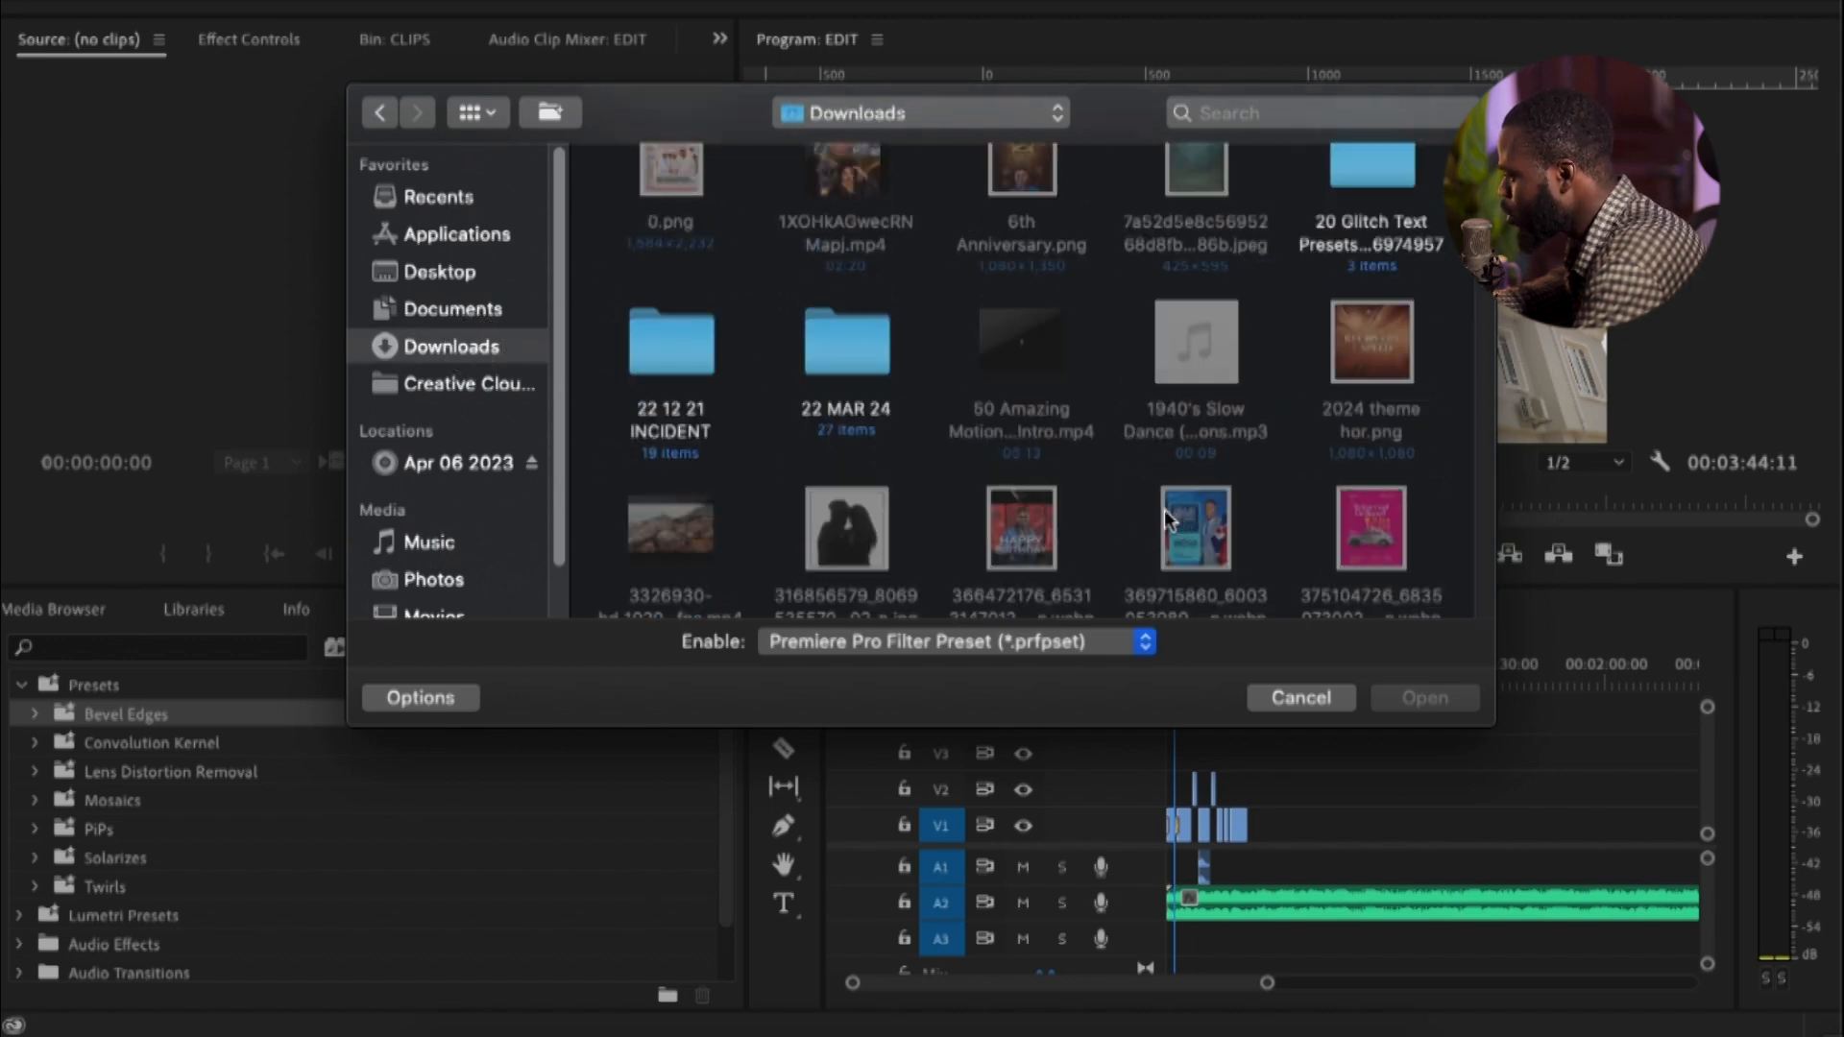
scroll(966, 425, "down", 2)
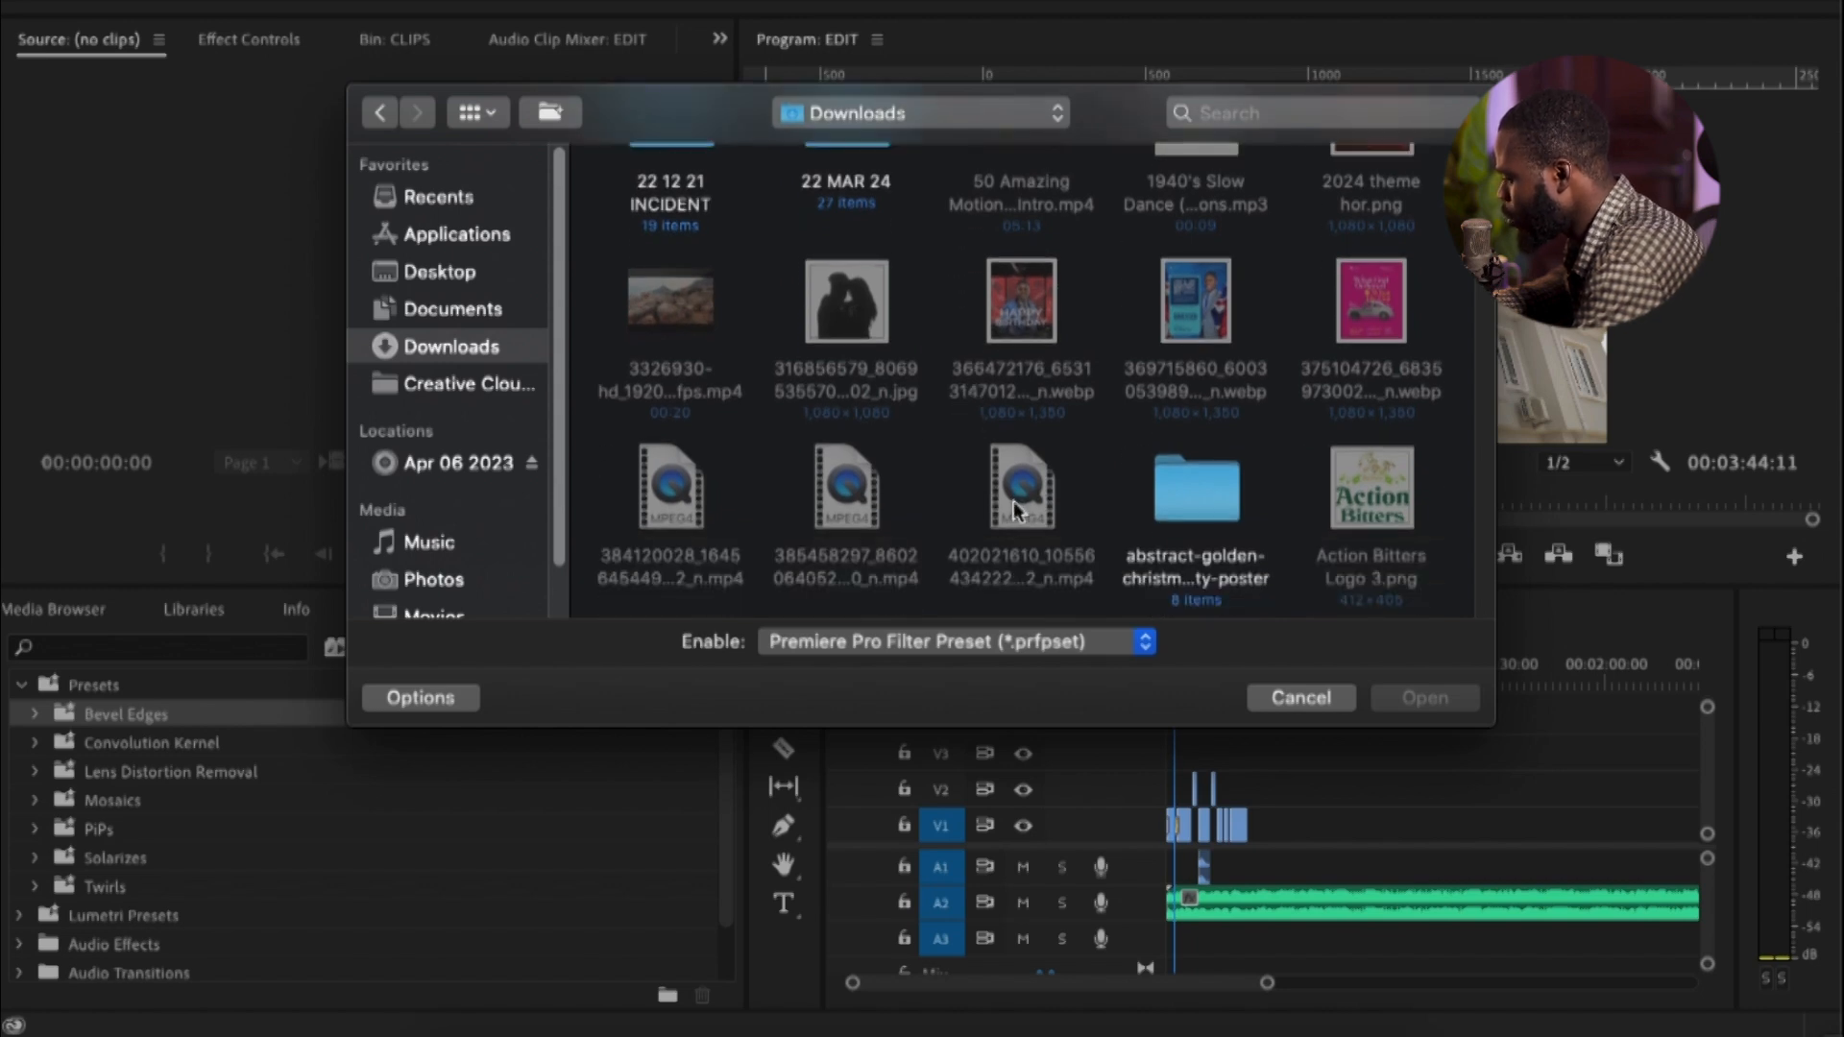
scroll(1114, 471, "down", 6)
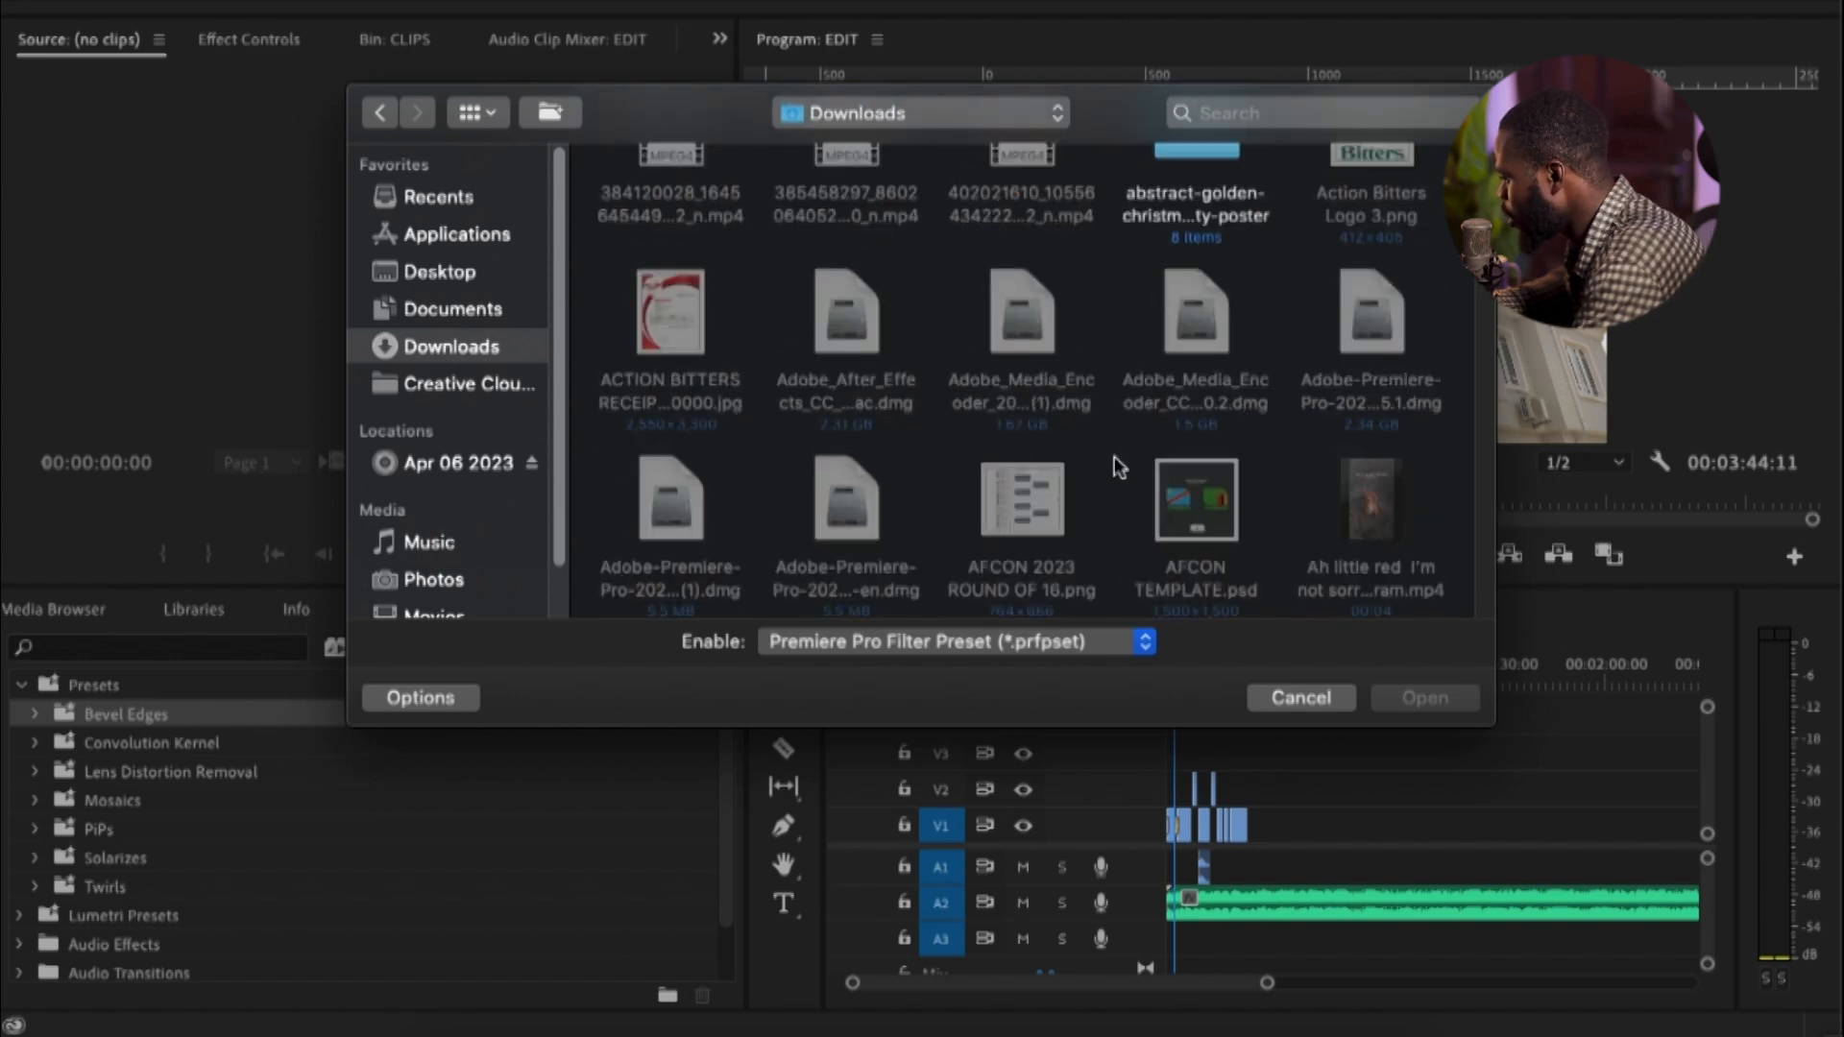
key("r")
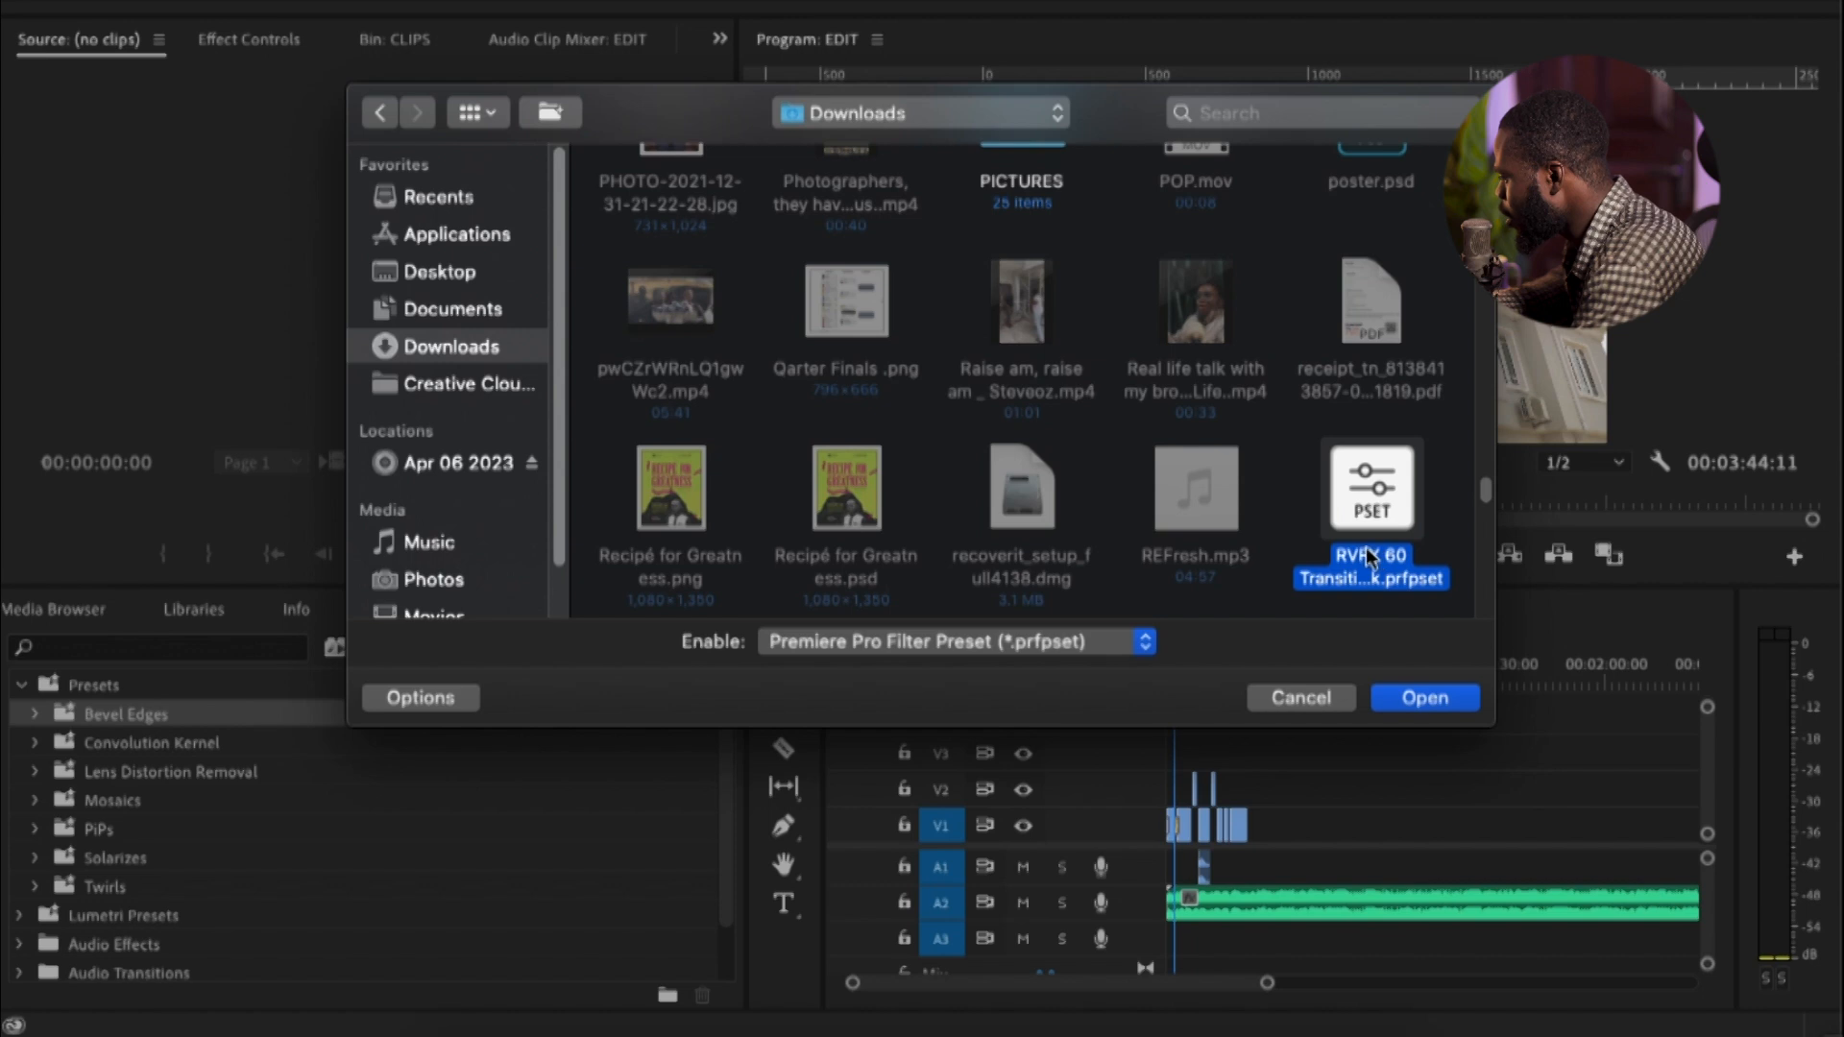
left_click(1401, 588)
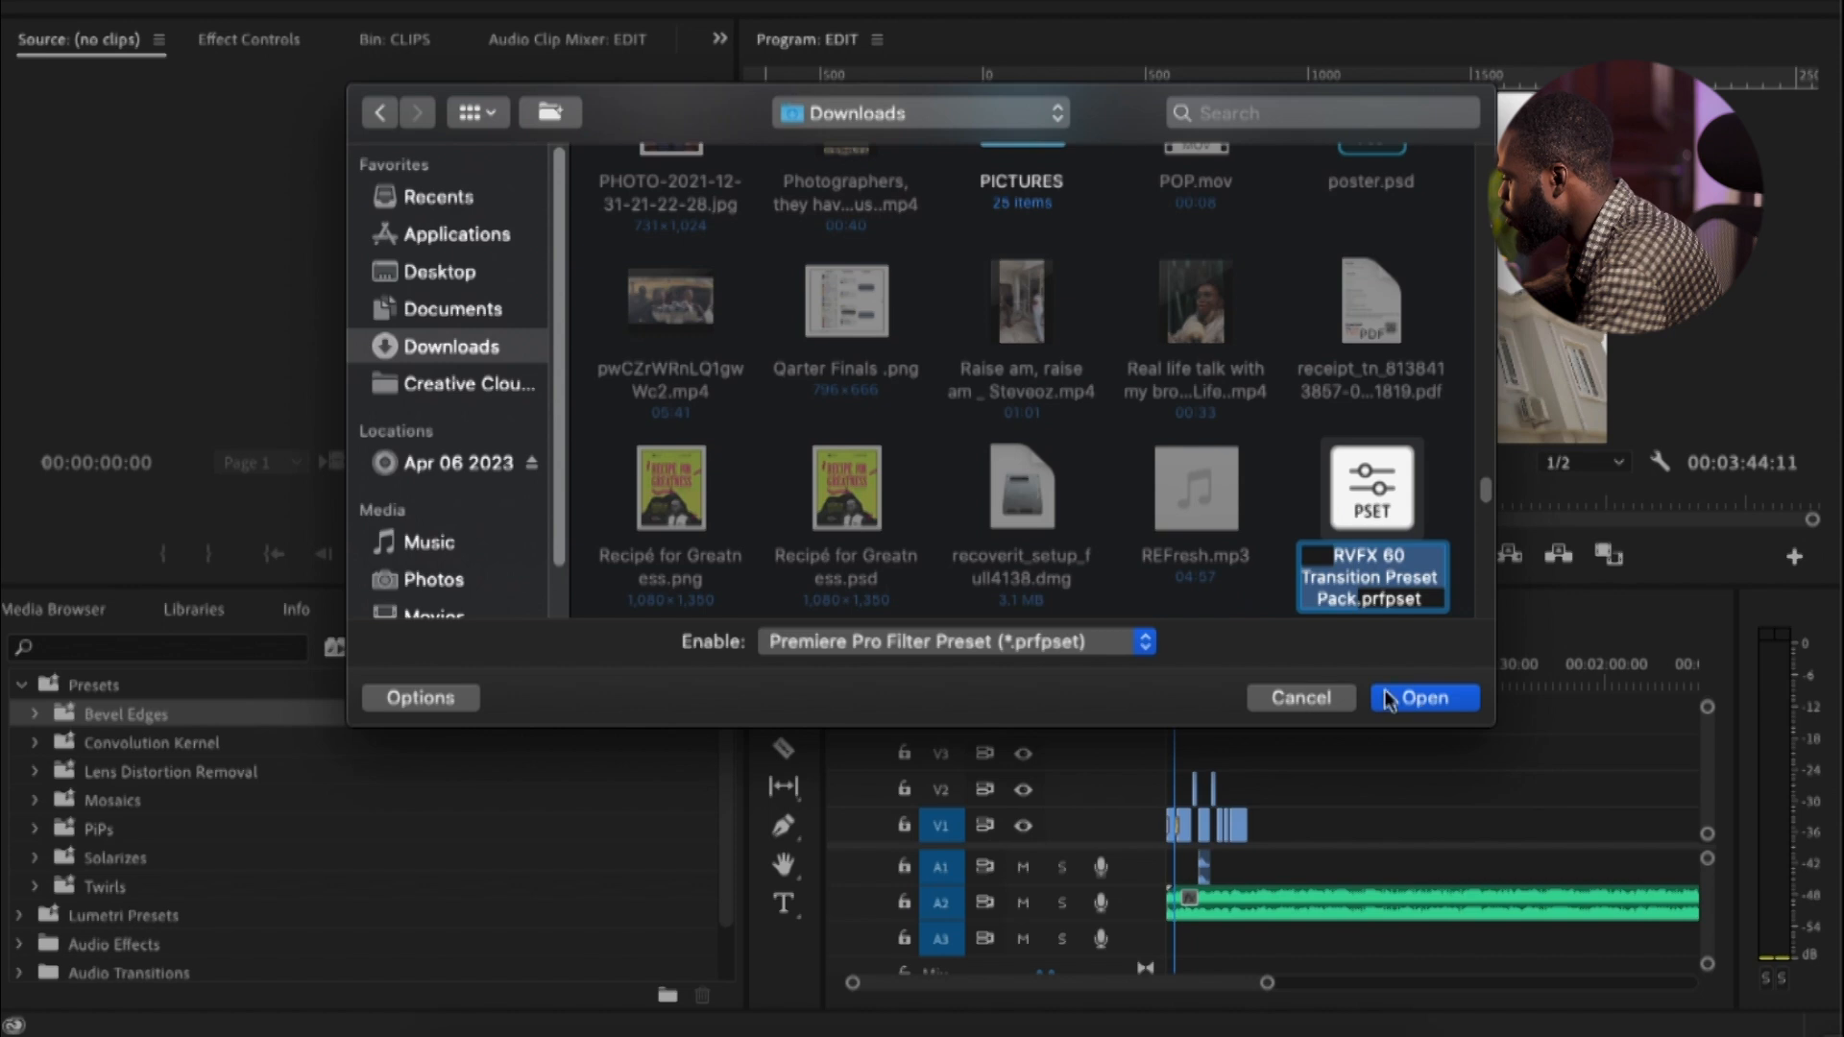
left_click(1452, 709)
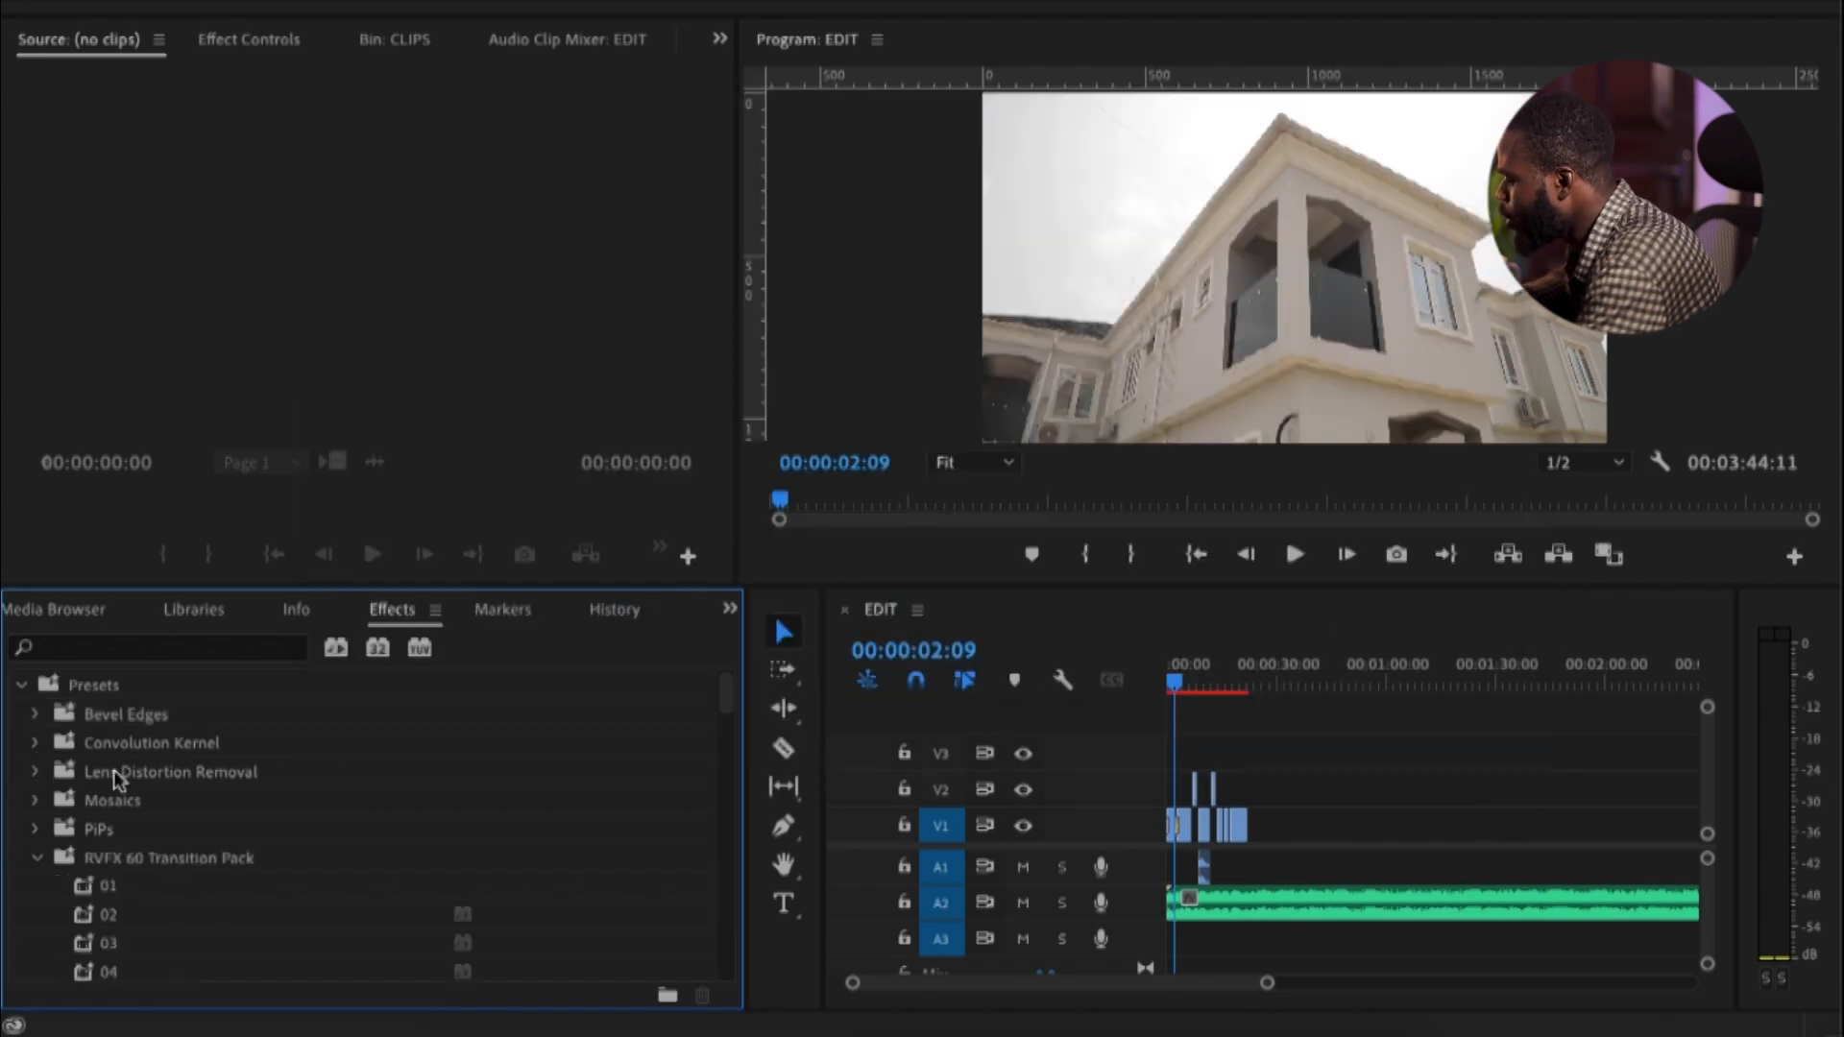
scroll(135, 857, "down", 5)
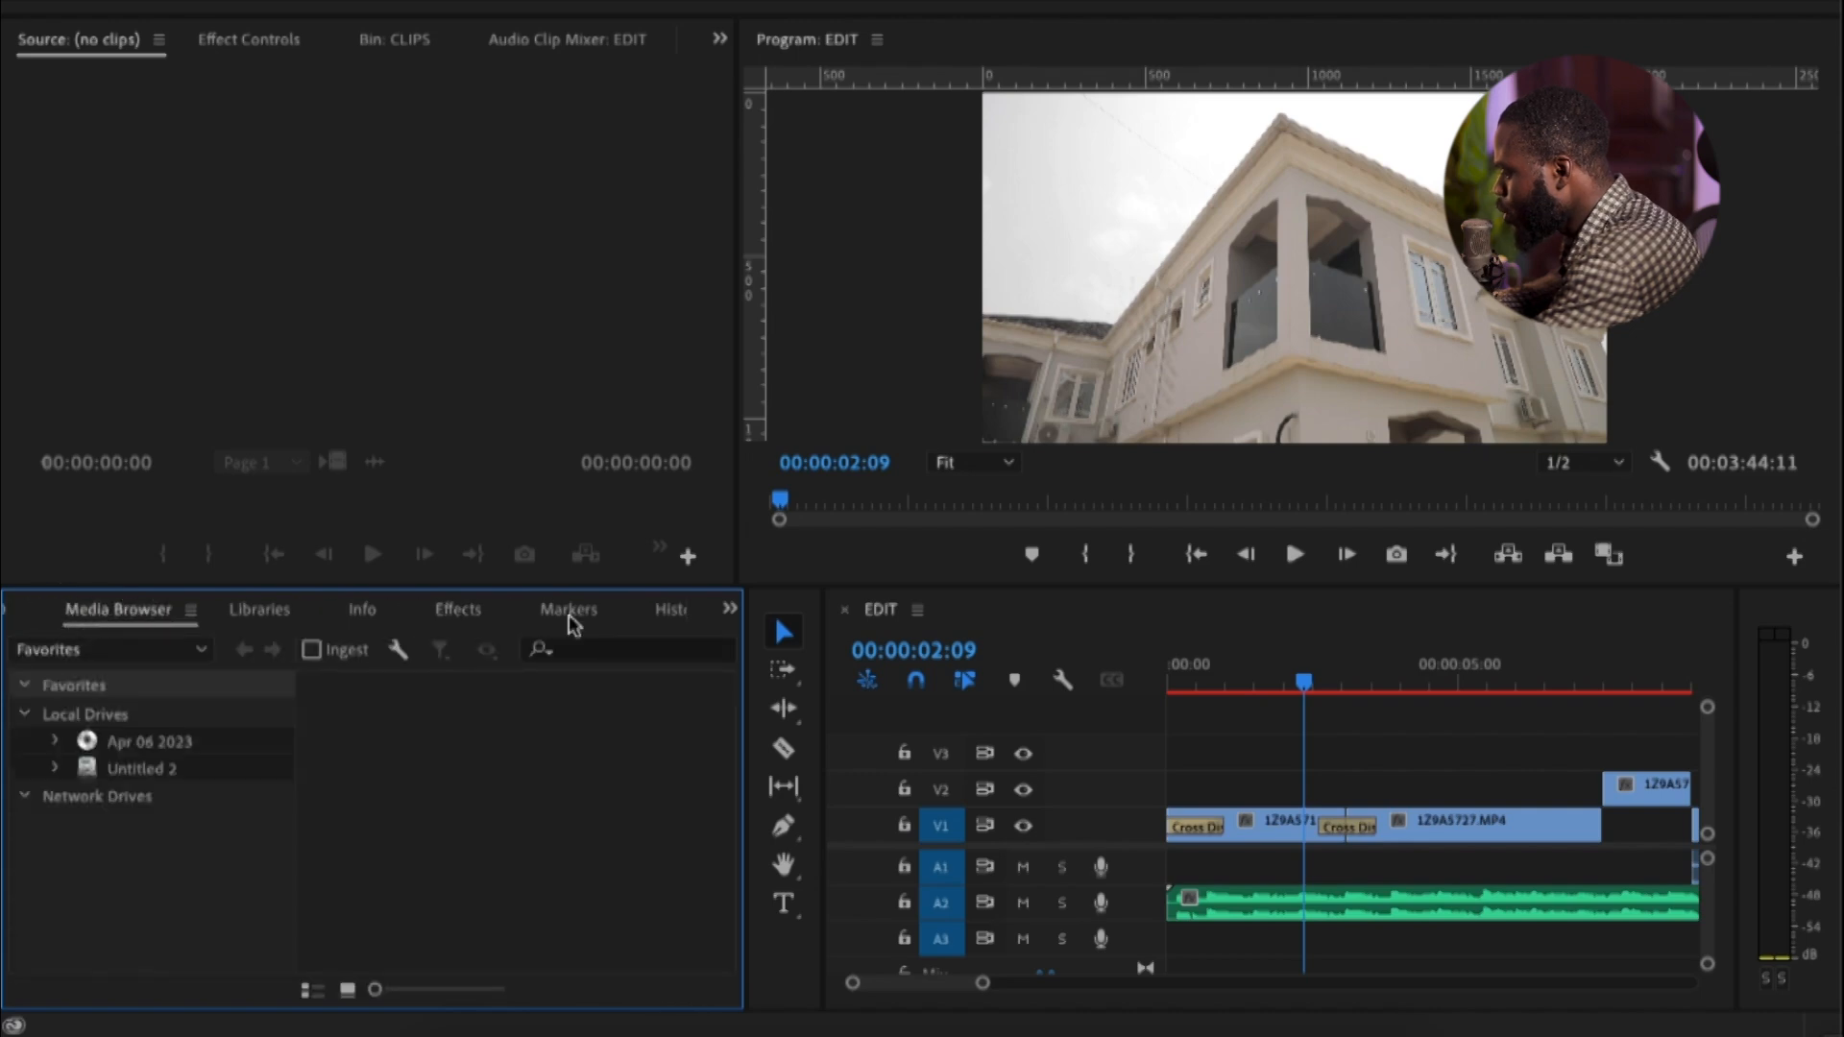
Dock the Effects panel directly beside the iRATERS APARTMENTS project panel and show the project contents
left_click_drag(458, 609, 82, 627)
left_click(25, 615)
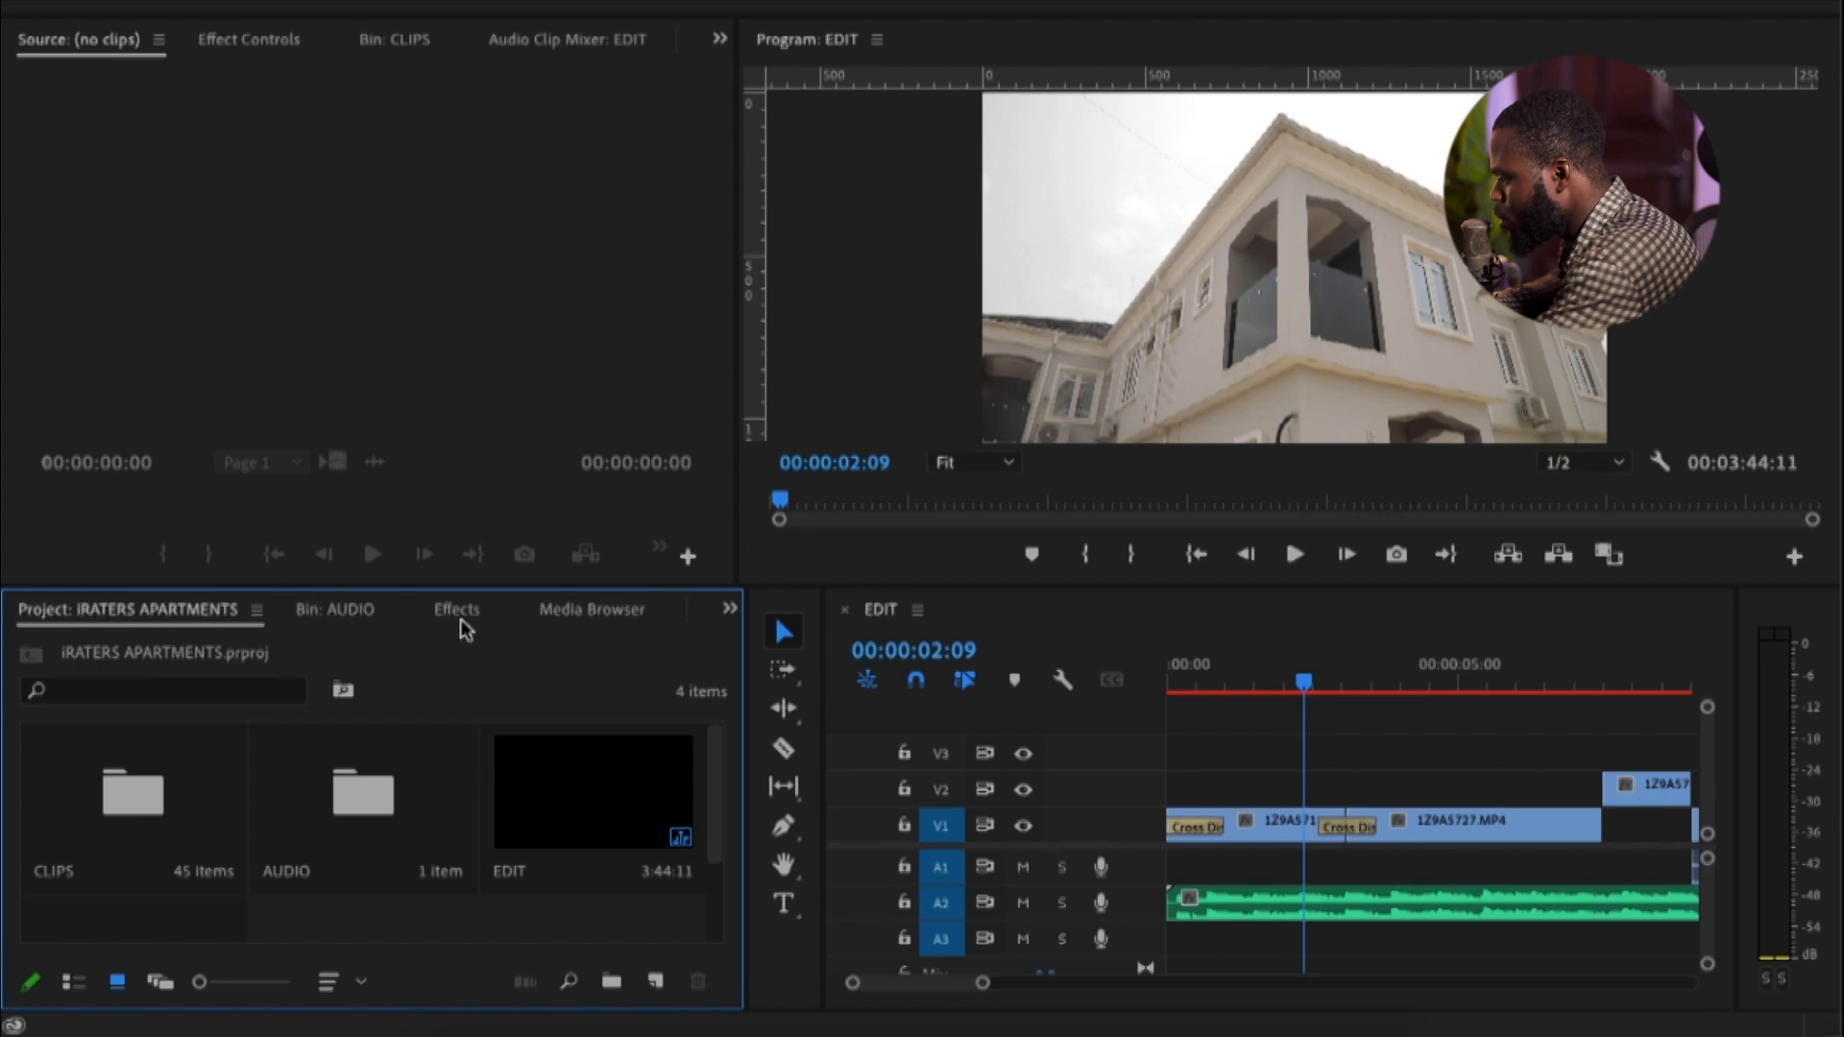
left_click_drag(477, 620, 206, 627)
left_click(153, 625)
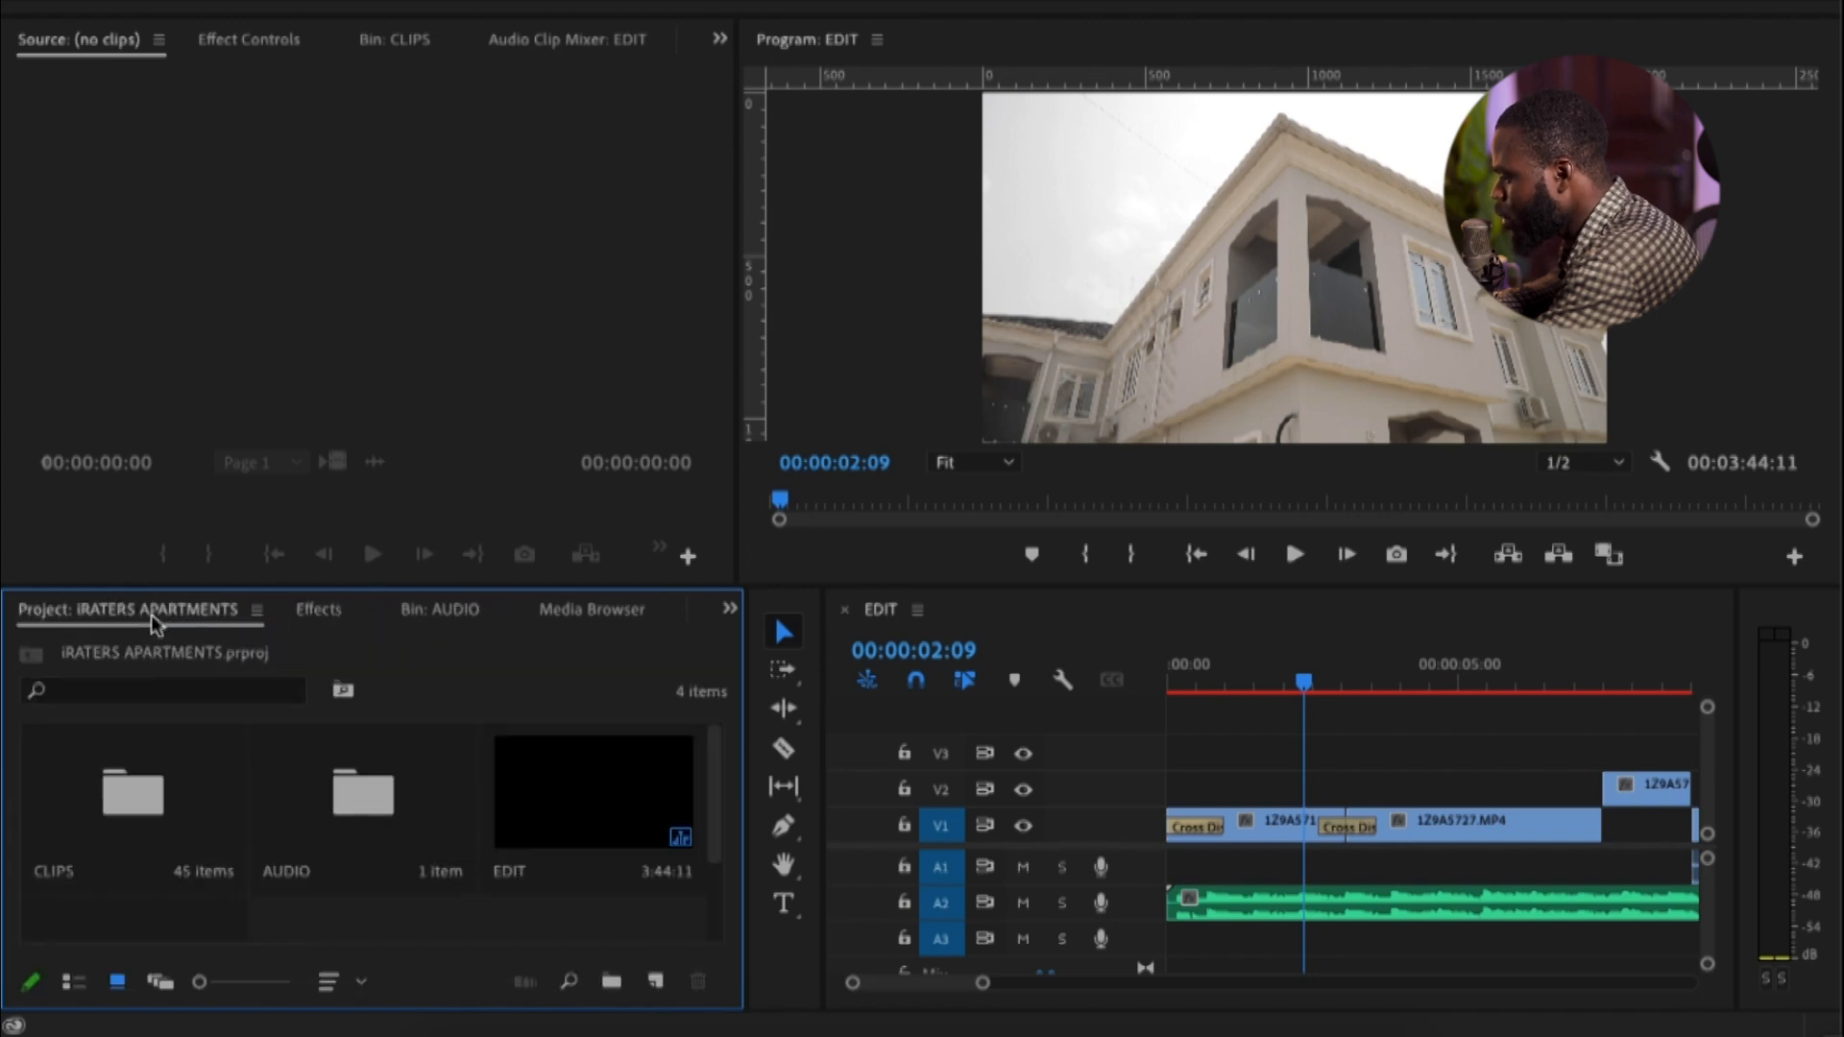
Create an adjustment layer of 1920 by 1080 at 25.00 fps with square pixels in the project
scroll(473, 922, "down", 2)
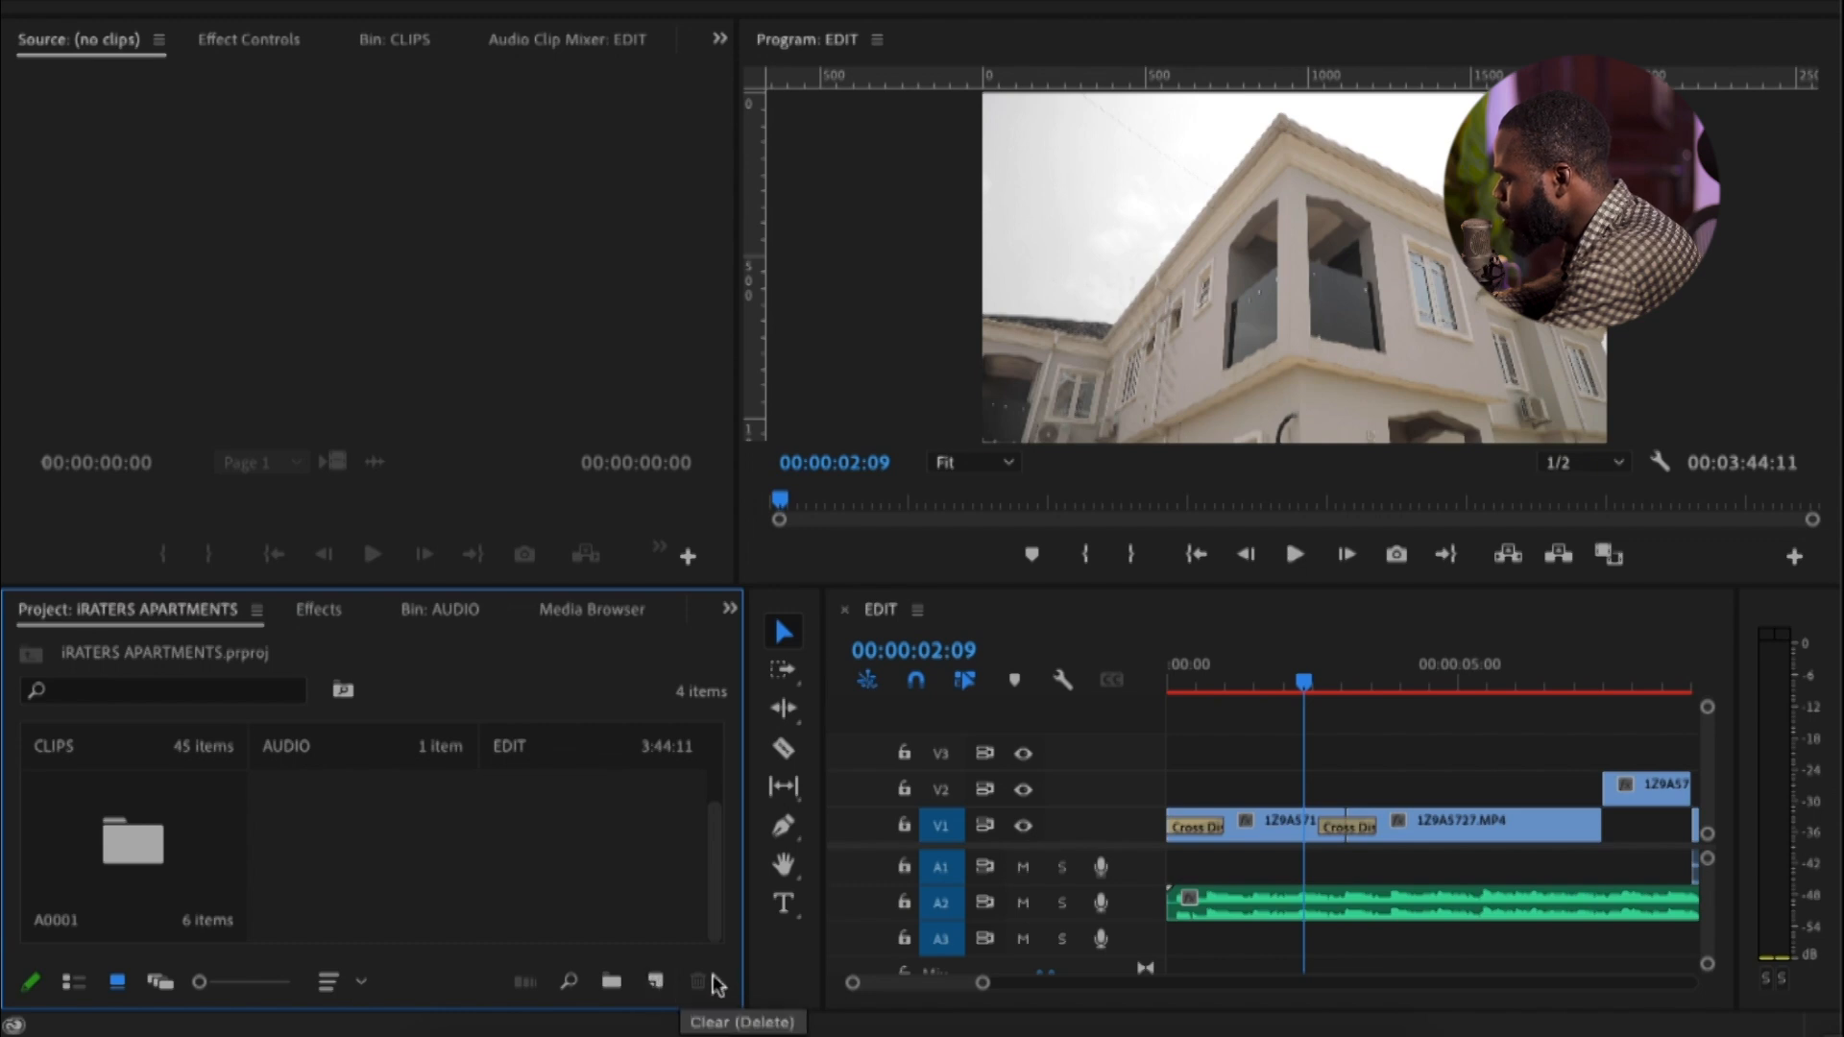
left_click_drag(747, 956, 704, 945)
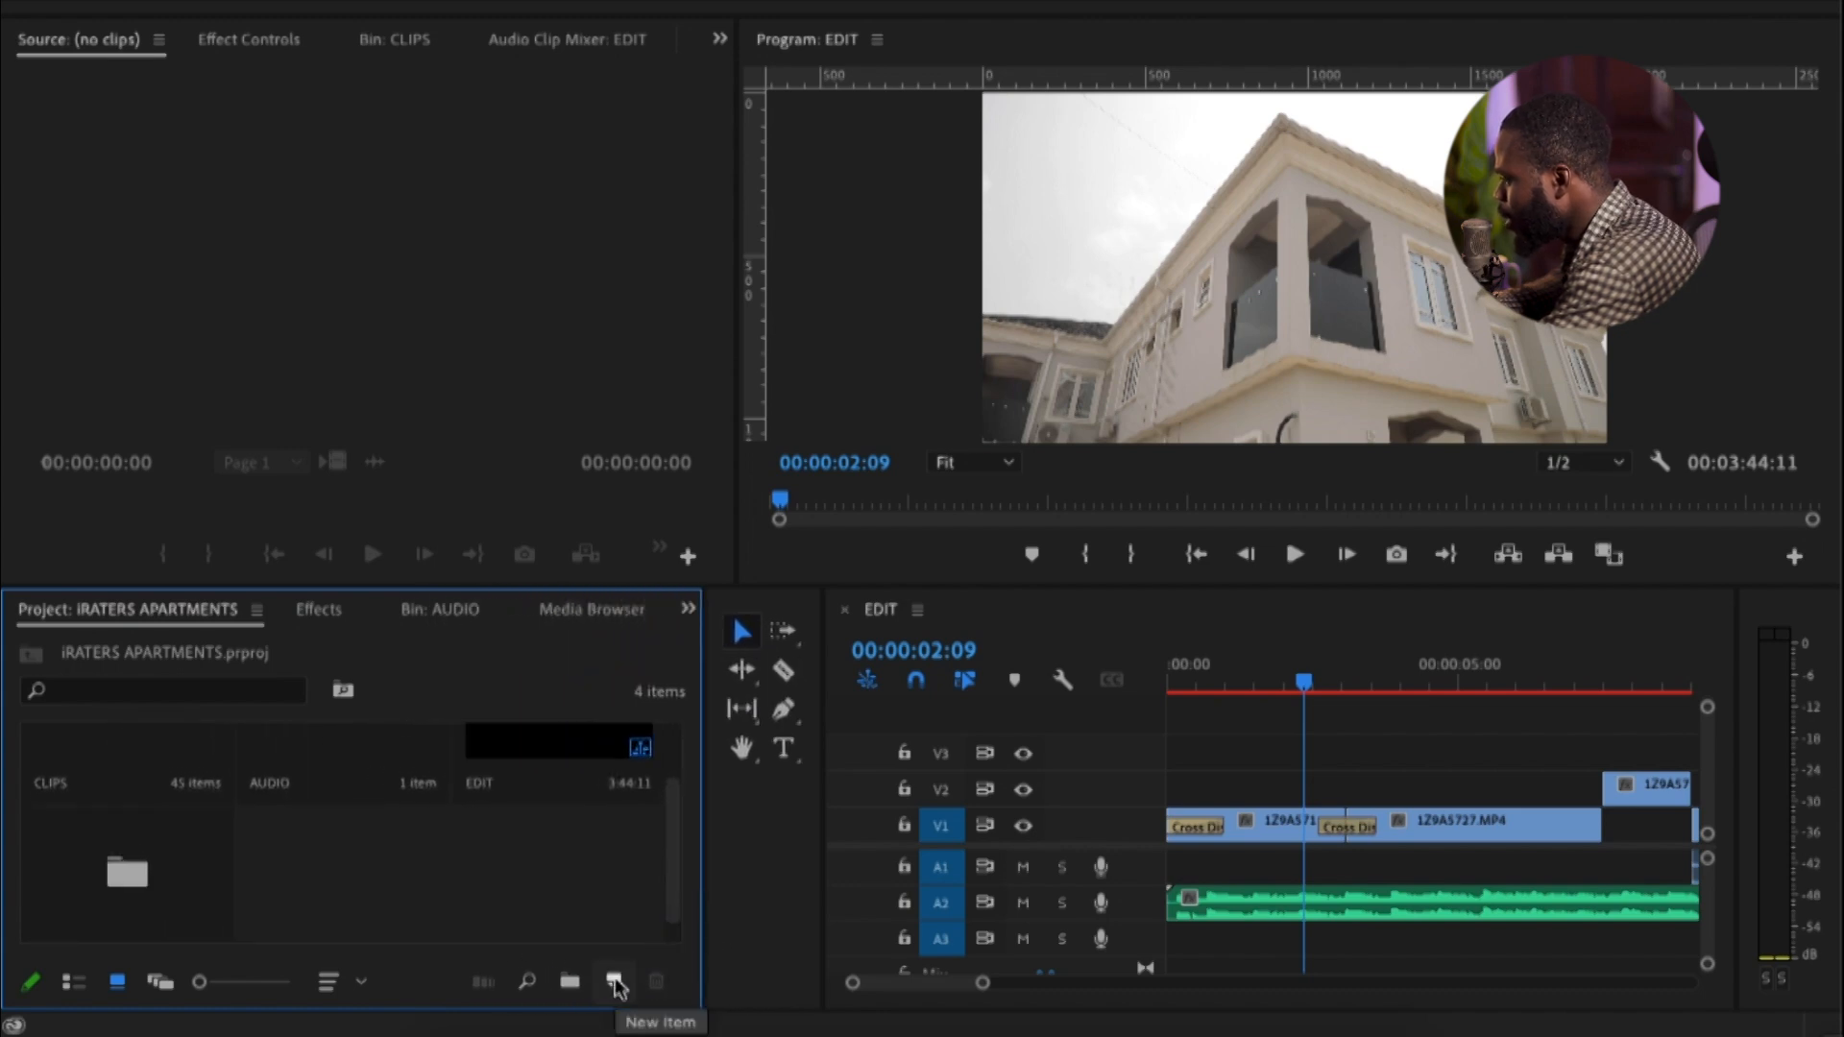
left_click(616, 982)
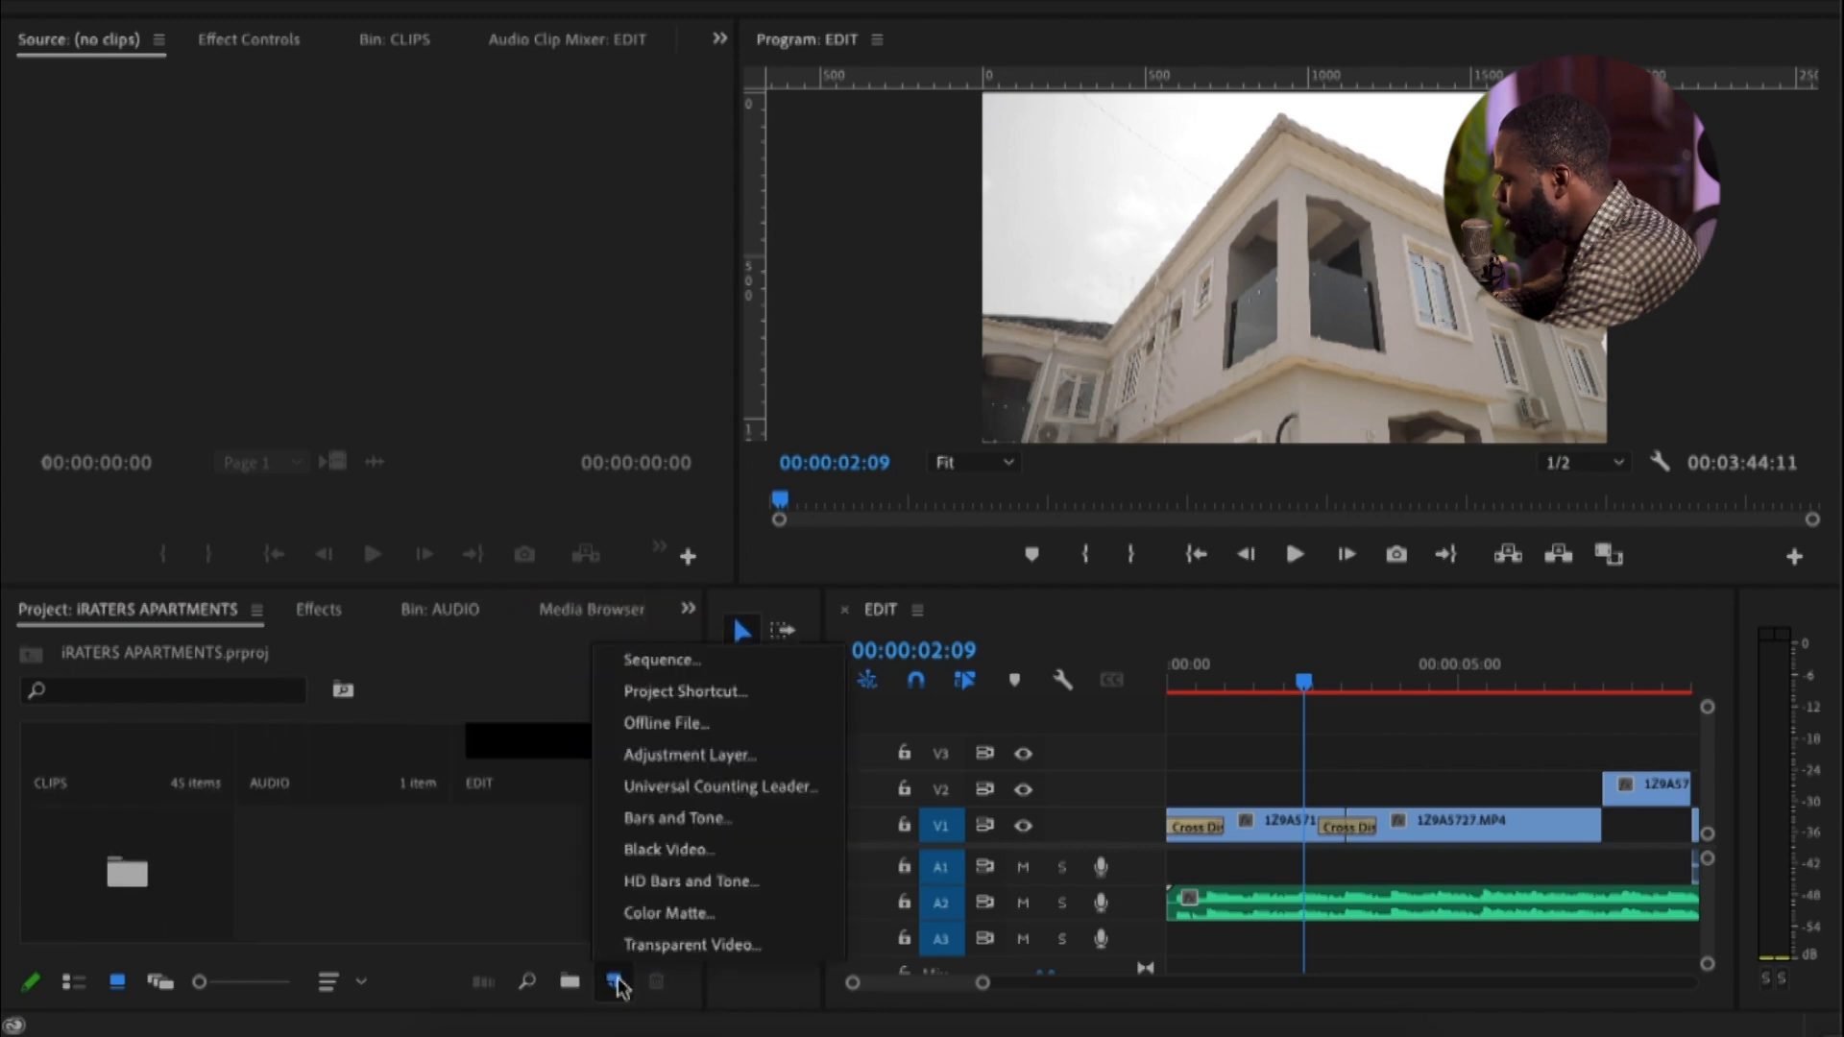
left_click(707, 752)
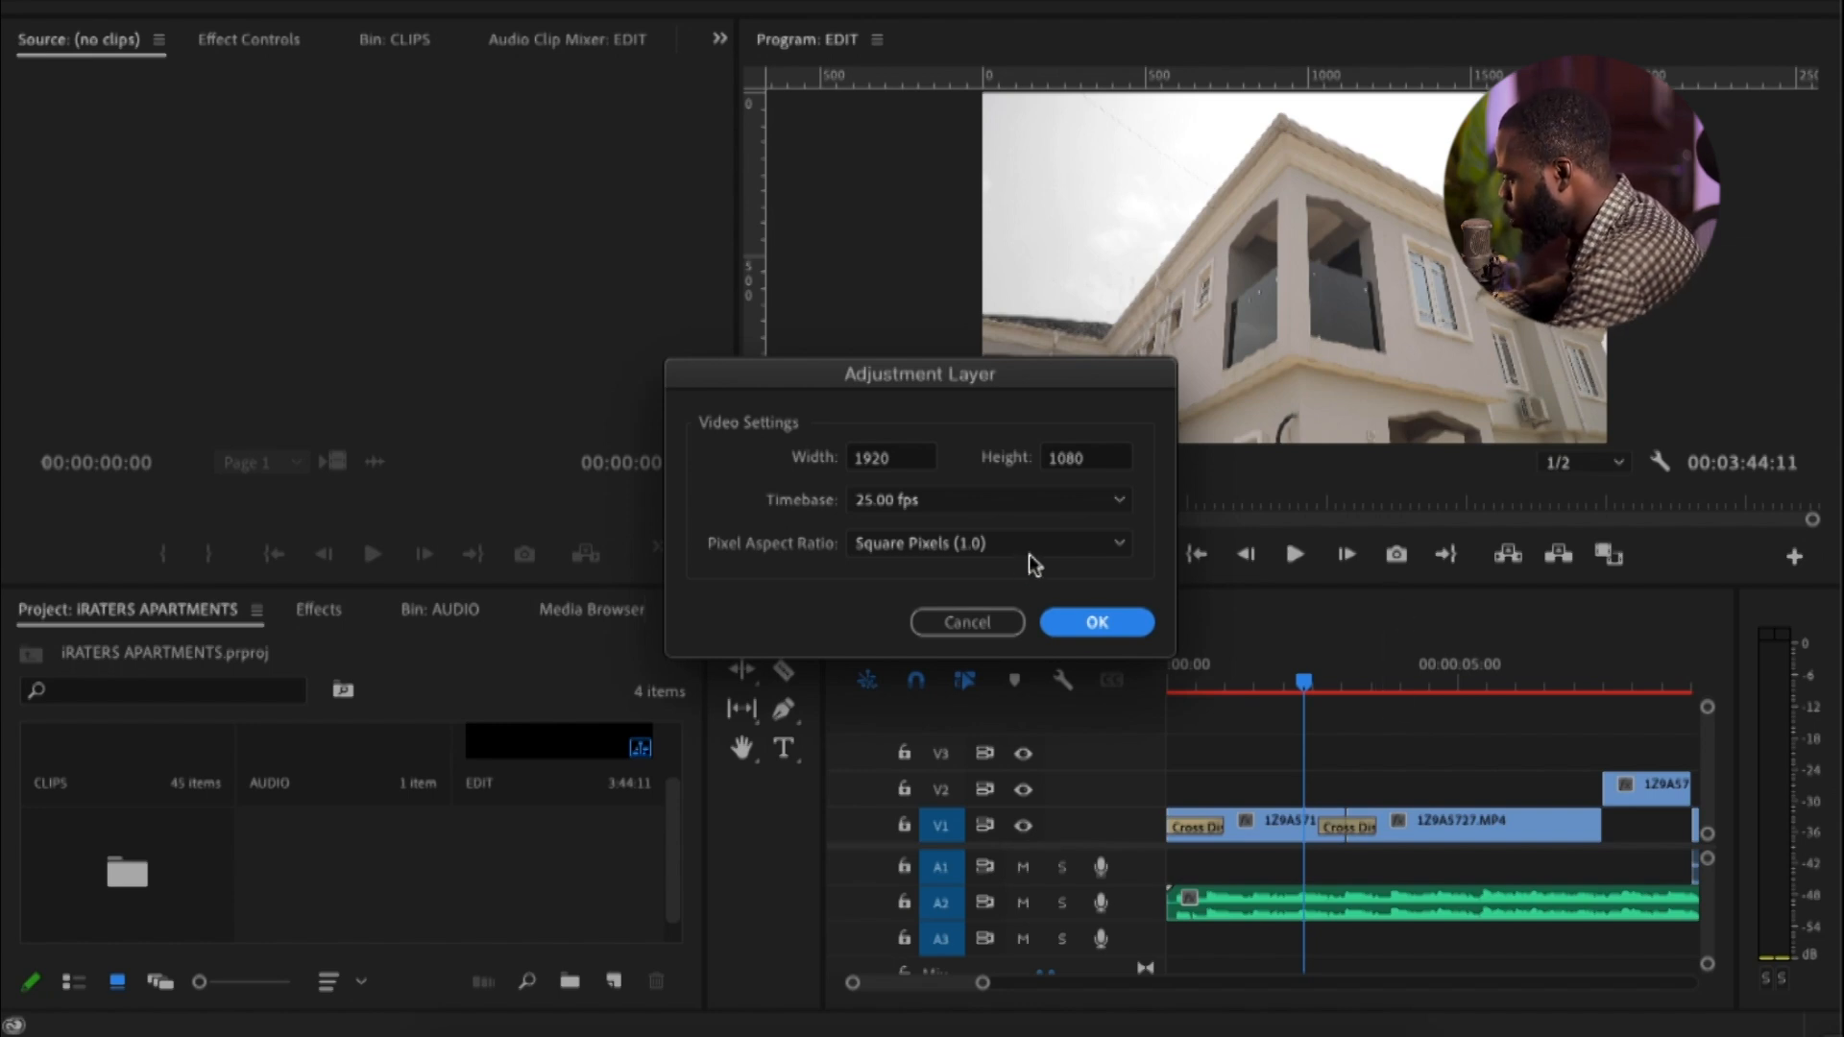
left_click(1095, 624)
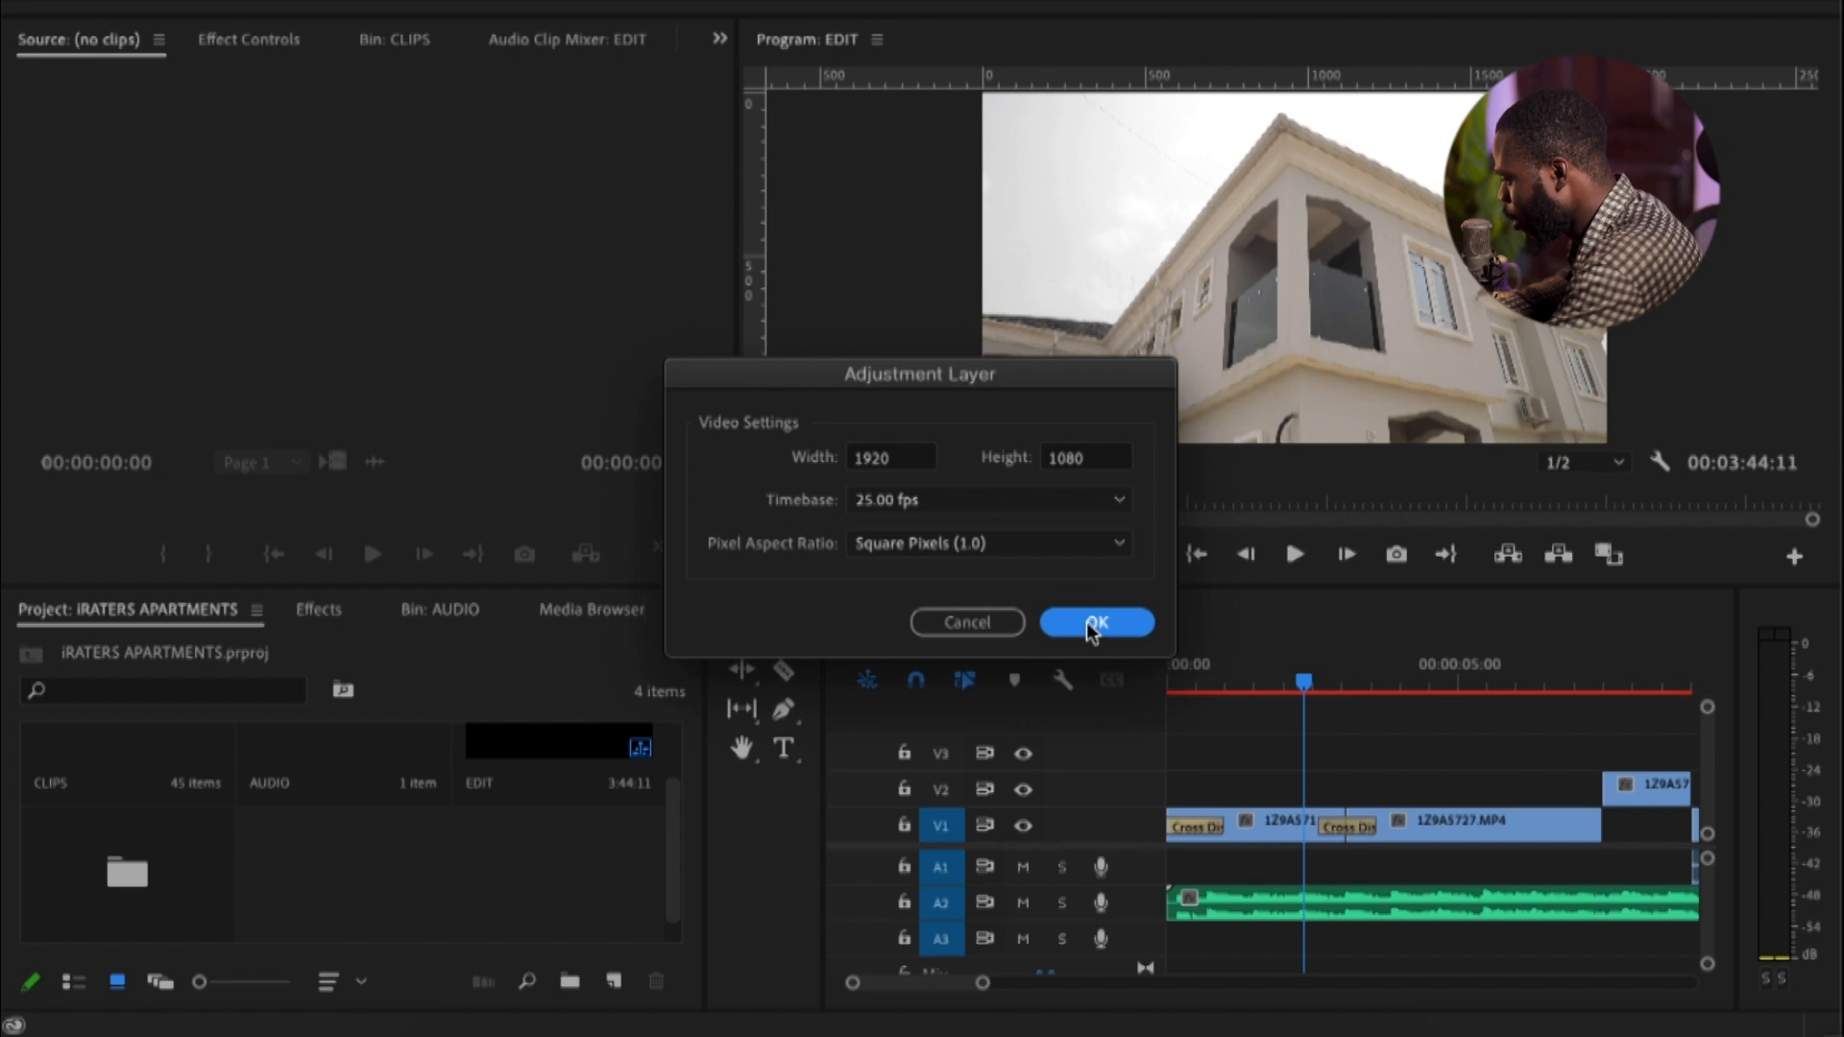
Place the adjustment layer on track V3 above the cut between the first two clips
left_click(424, 859)
left_click_drag(424, 860, 1321, 747)
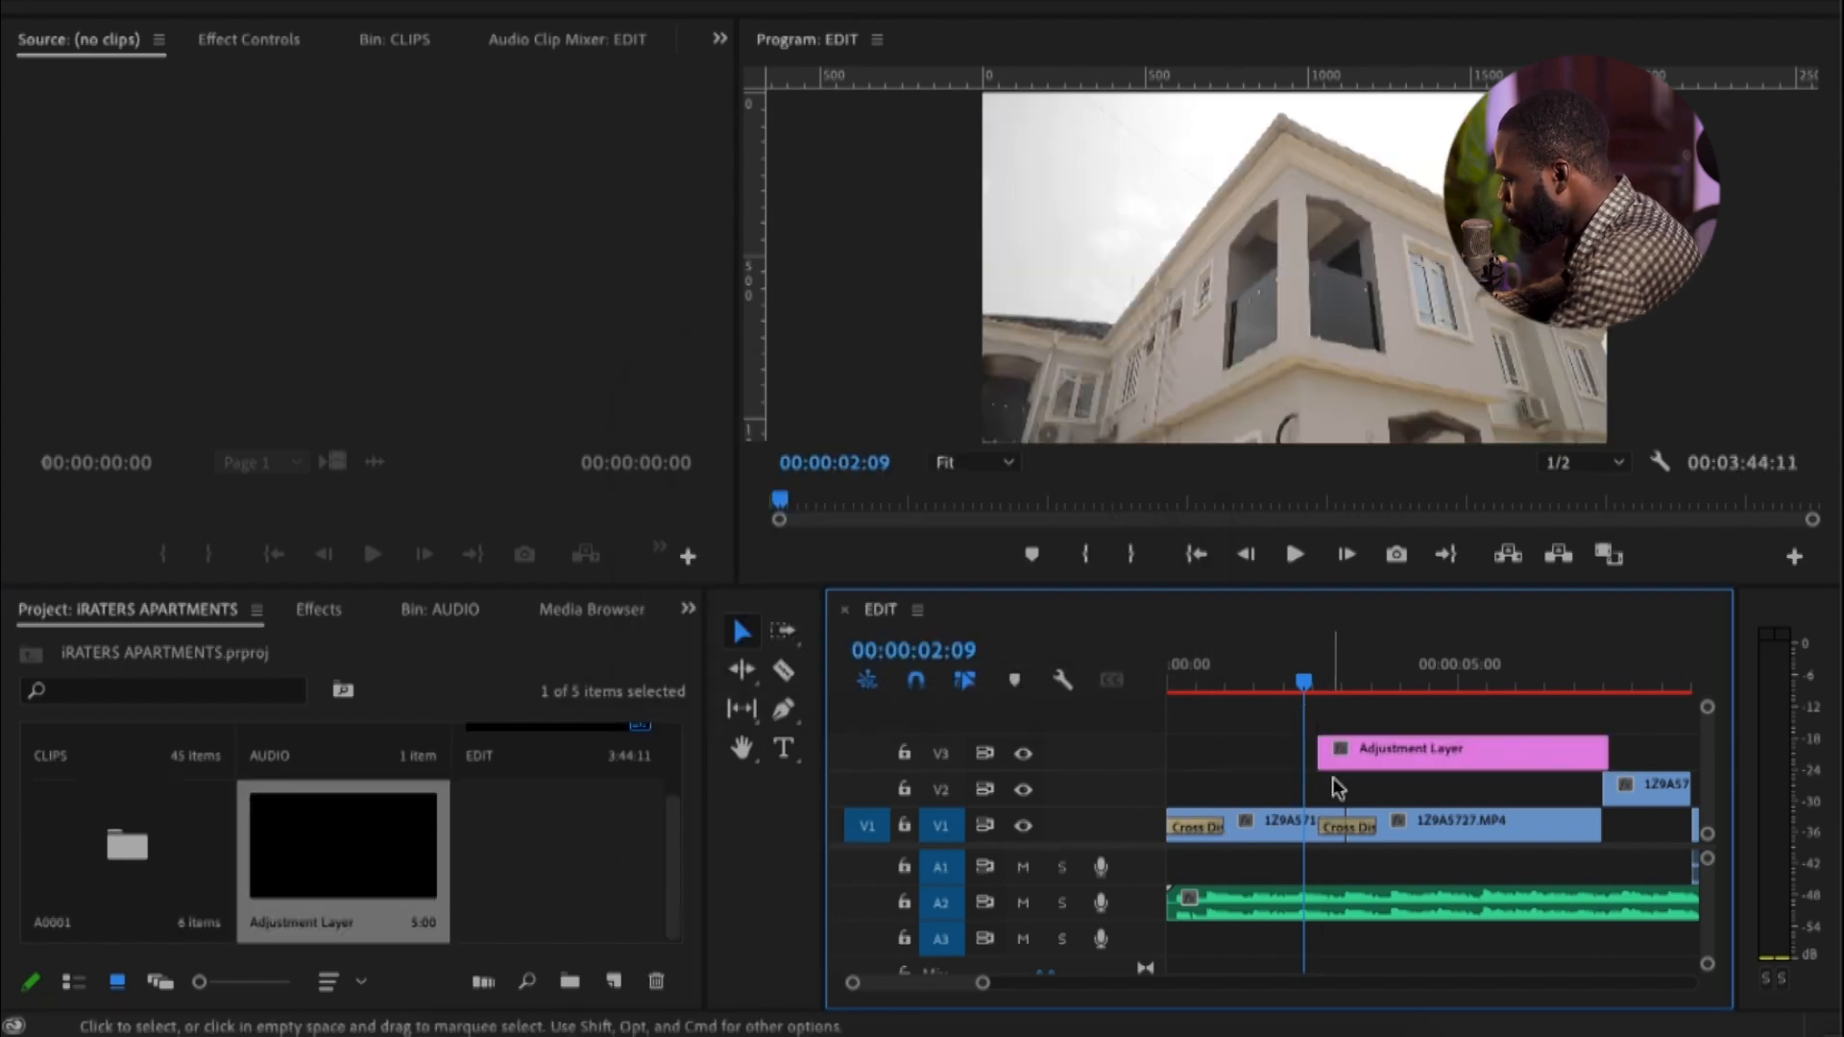
key("c")
key("v")
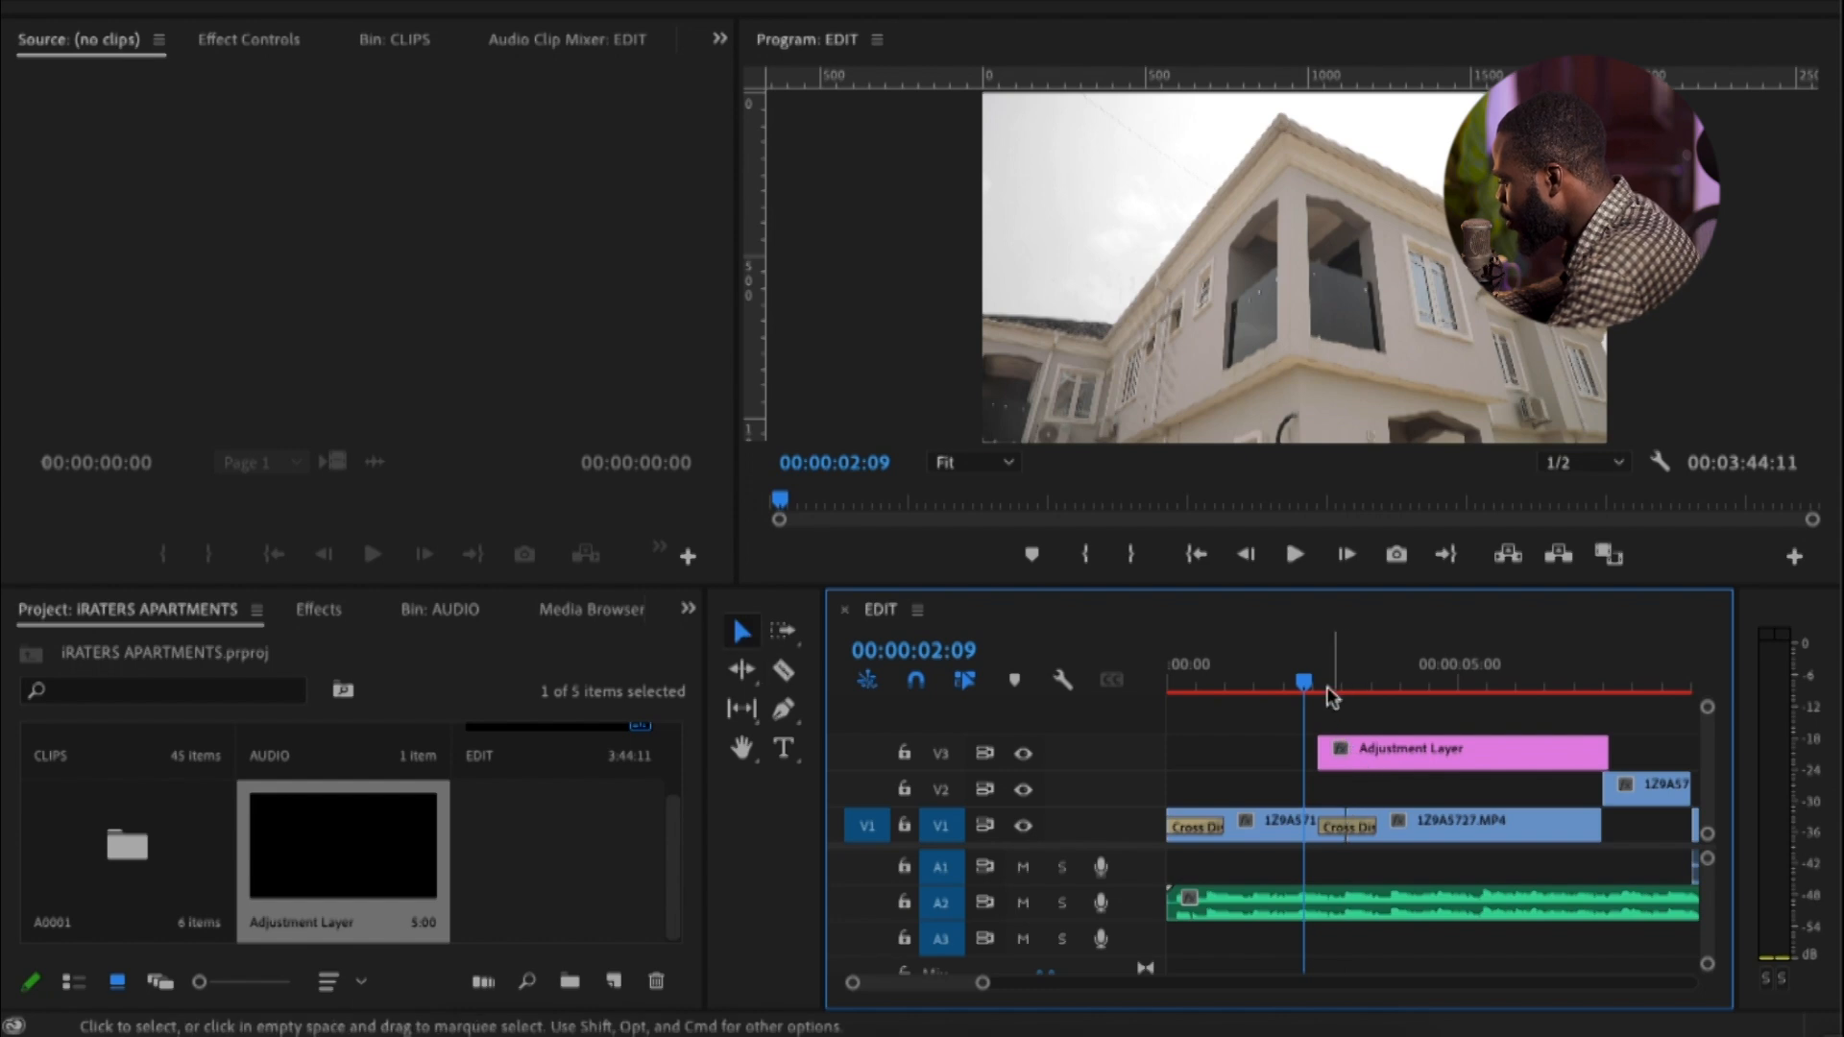
left_click(1324, 683)
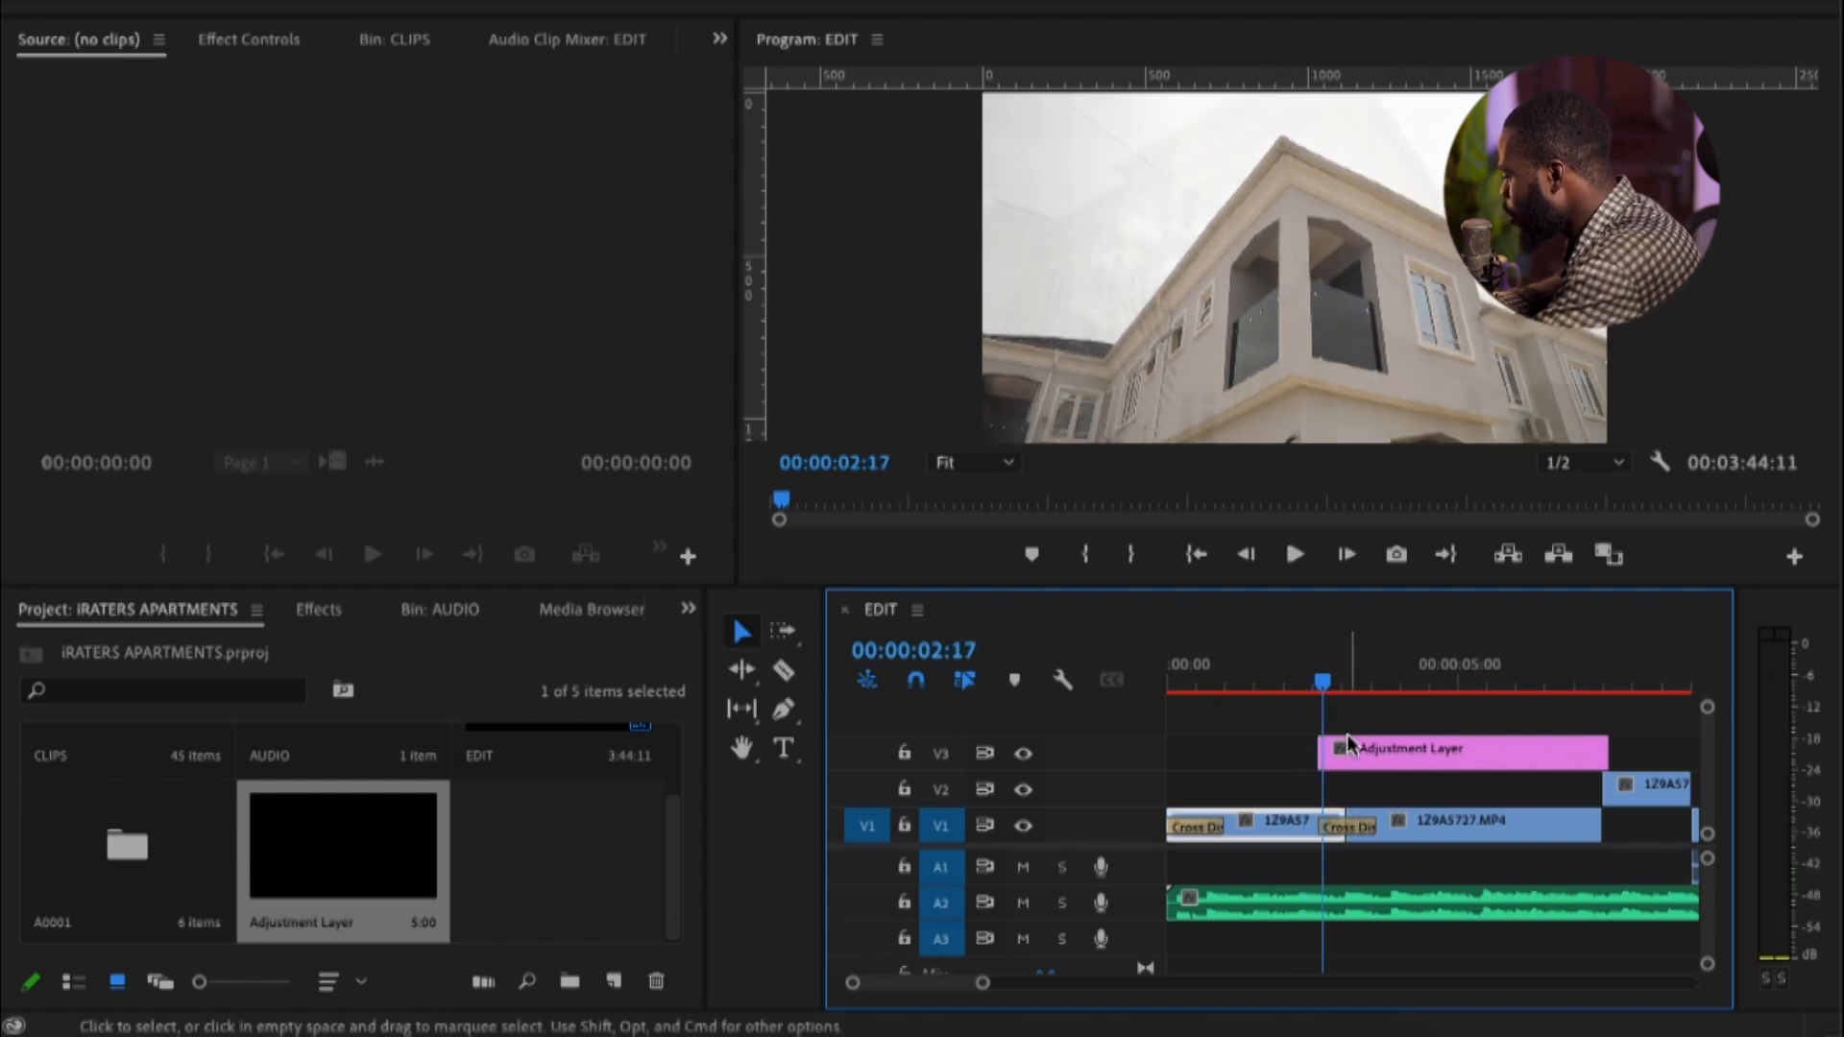
Move the adjustment layer on V3 to overlap the cut between clips 1Z9A5727.MP4 and 1Z9A5723.MP4
key("minus")
left_click(1402, 683)
key("equal")
left_click_drag(1312, 751, 1527, 754)
left_click(1374, 683)
left_click_drag(1374, 683, 1496, 753)
Split the adjustment layer at about 00:00:07:19, just past the cut, and delete the remainder
key("equal")
key("c")
left_click(1584, 756)
key("v")
left_click(1619, 757)
key("Delete")
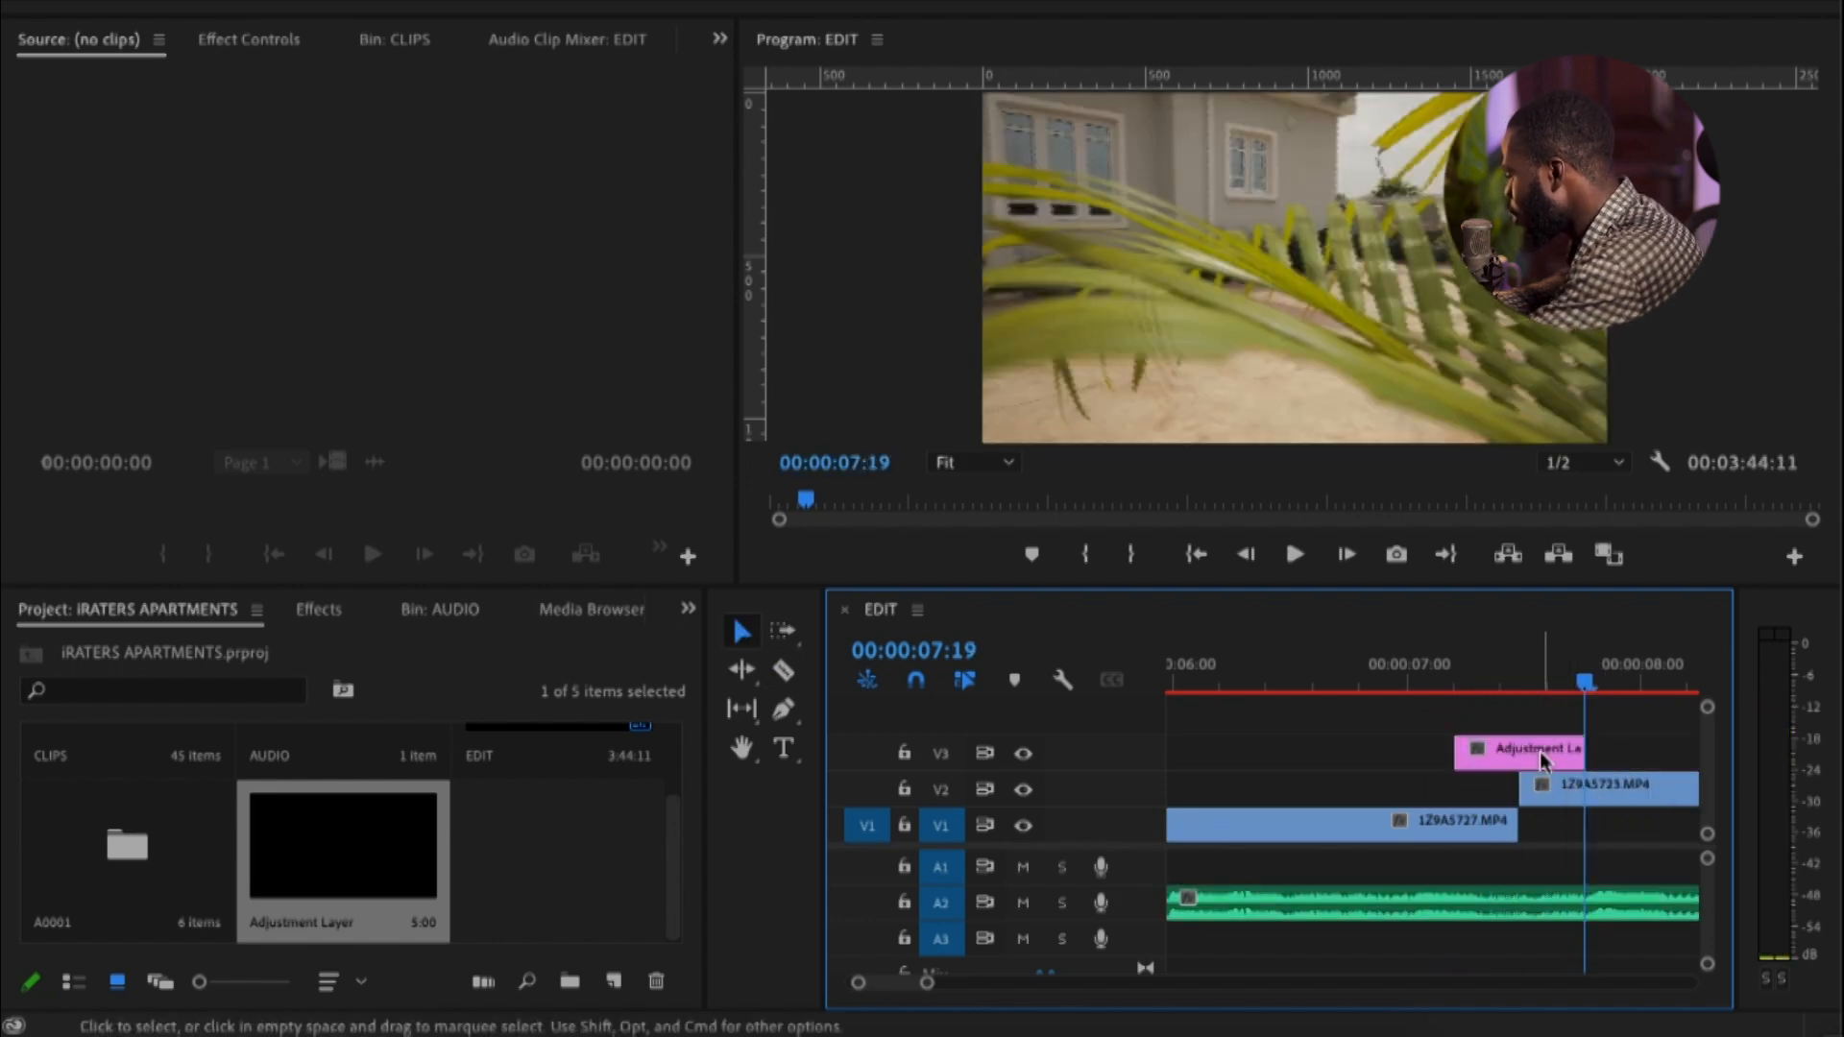
Extend the adjustment layer's end slightly and shift the layer so it is centred over the cut at 00:00:07:12
left_click_drag(1584, 751, 1602, 734)
left_click(1519, 680)
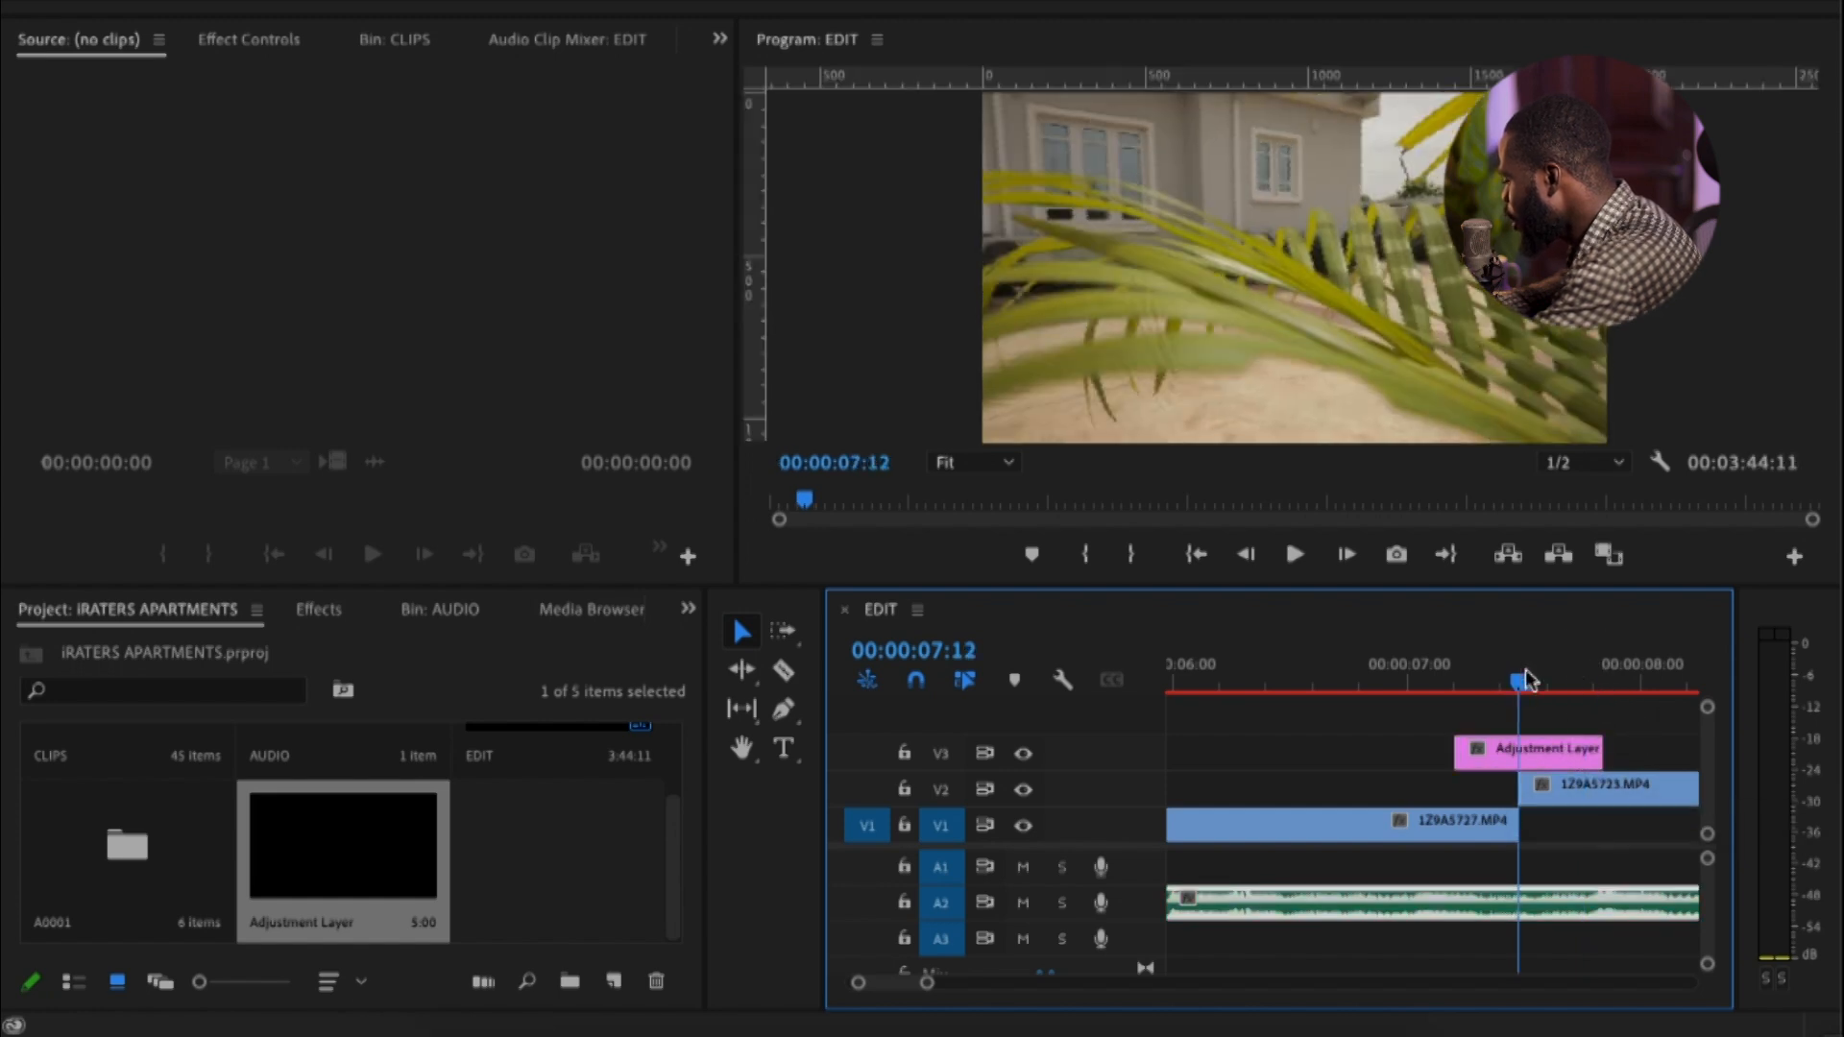
key("=")
key("=")
key("-")
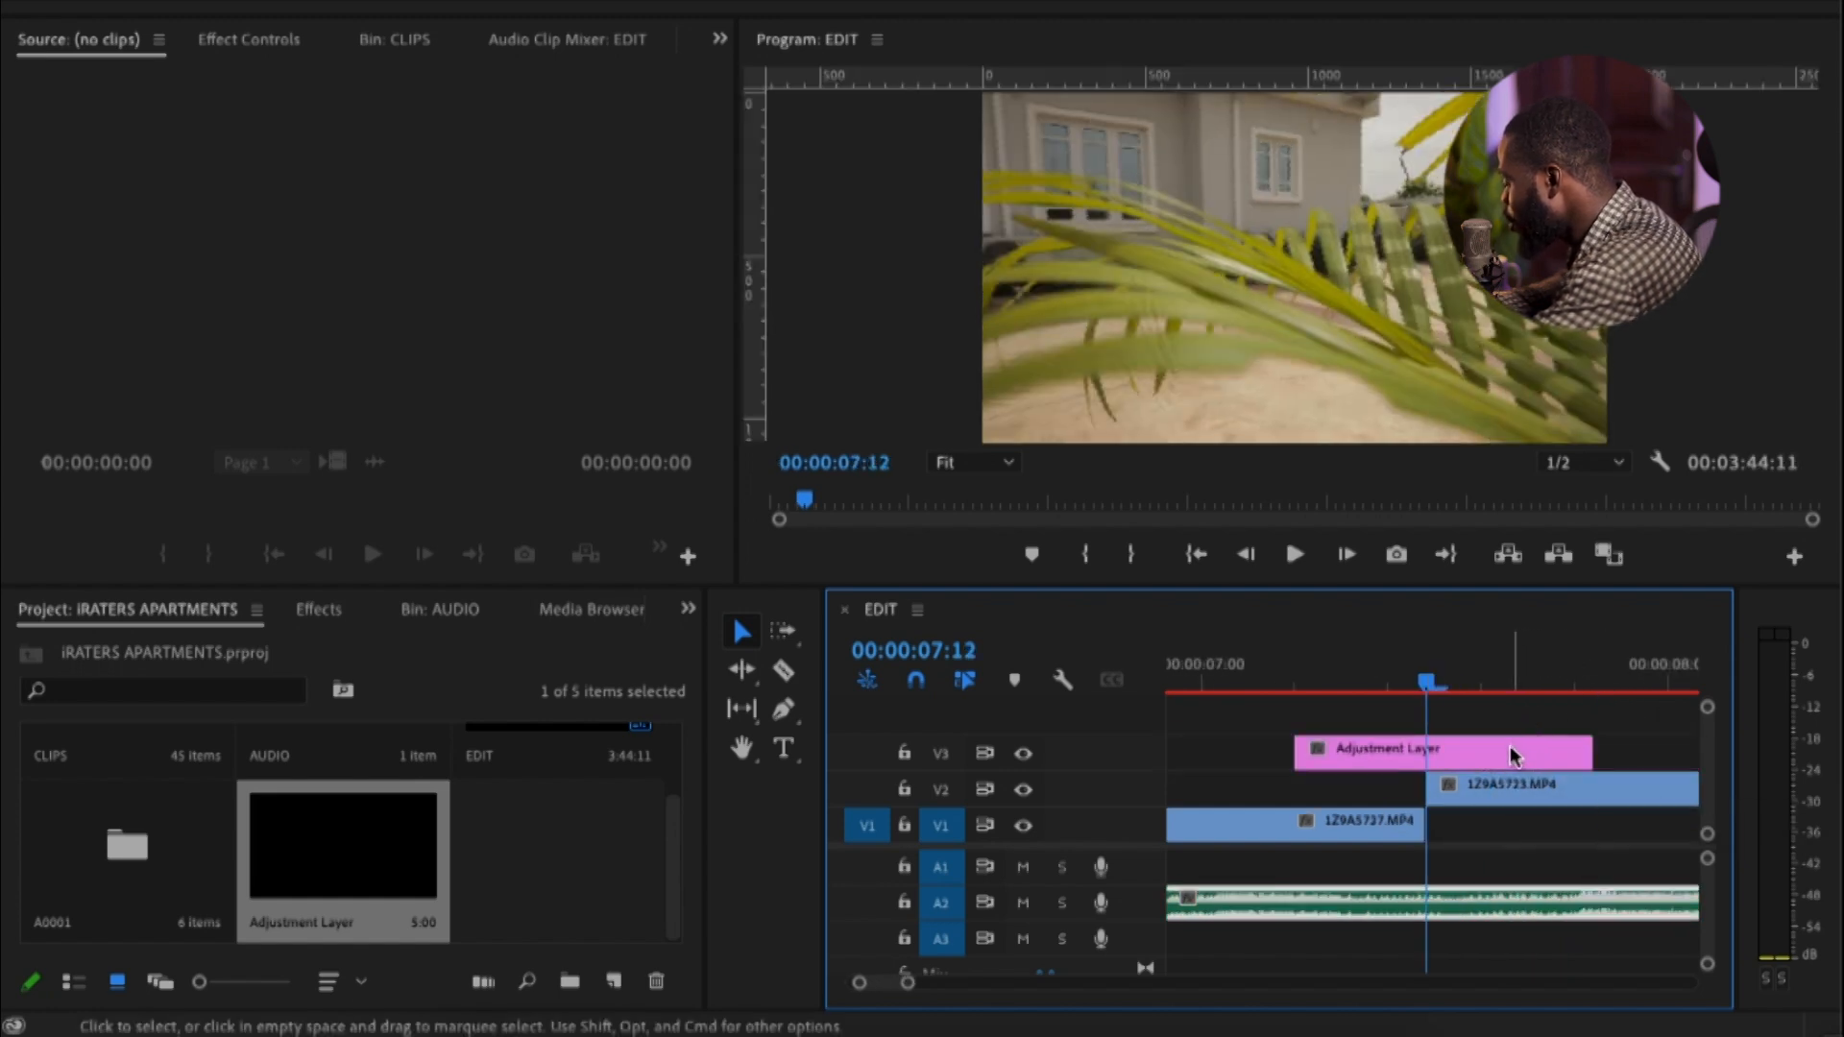
left_click_drag(1513, 755, 1486, 757)
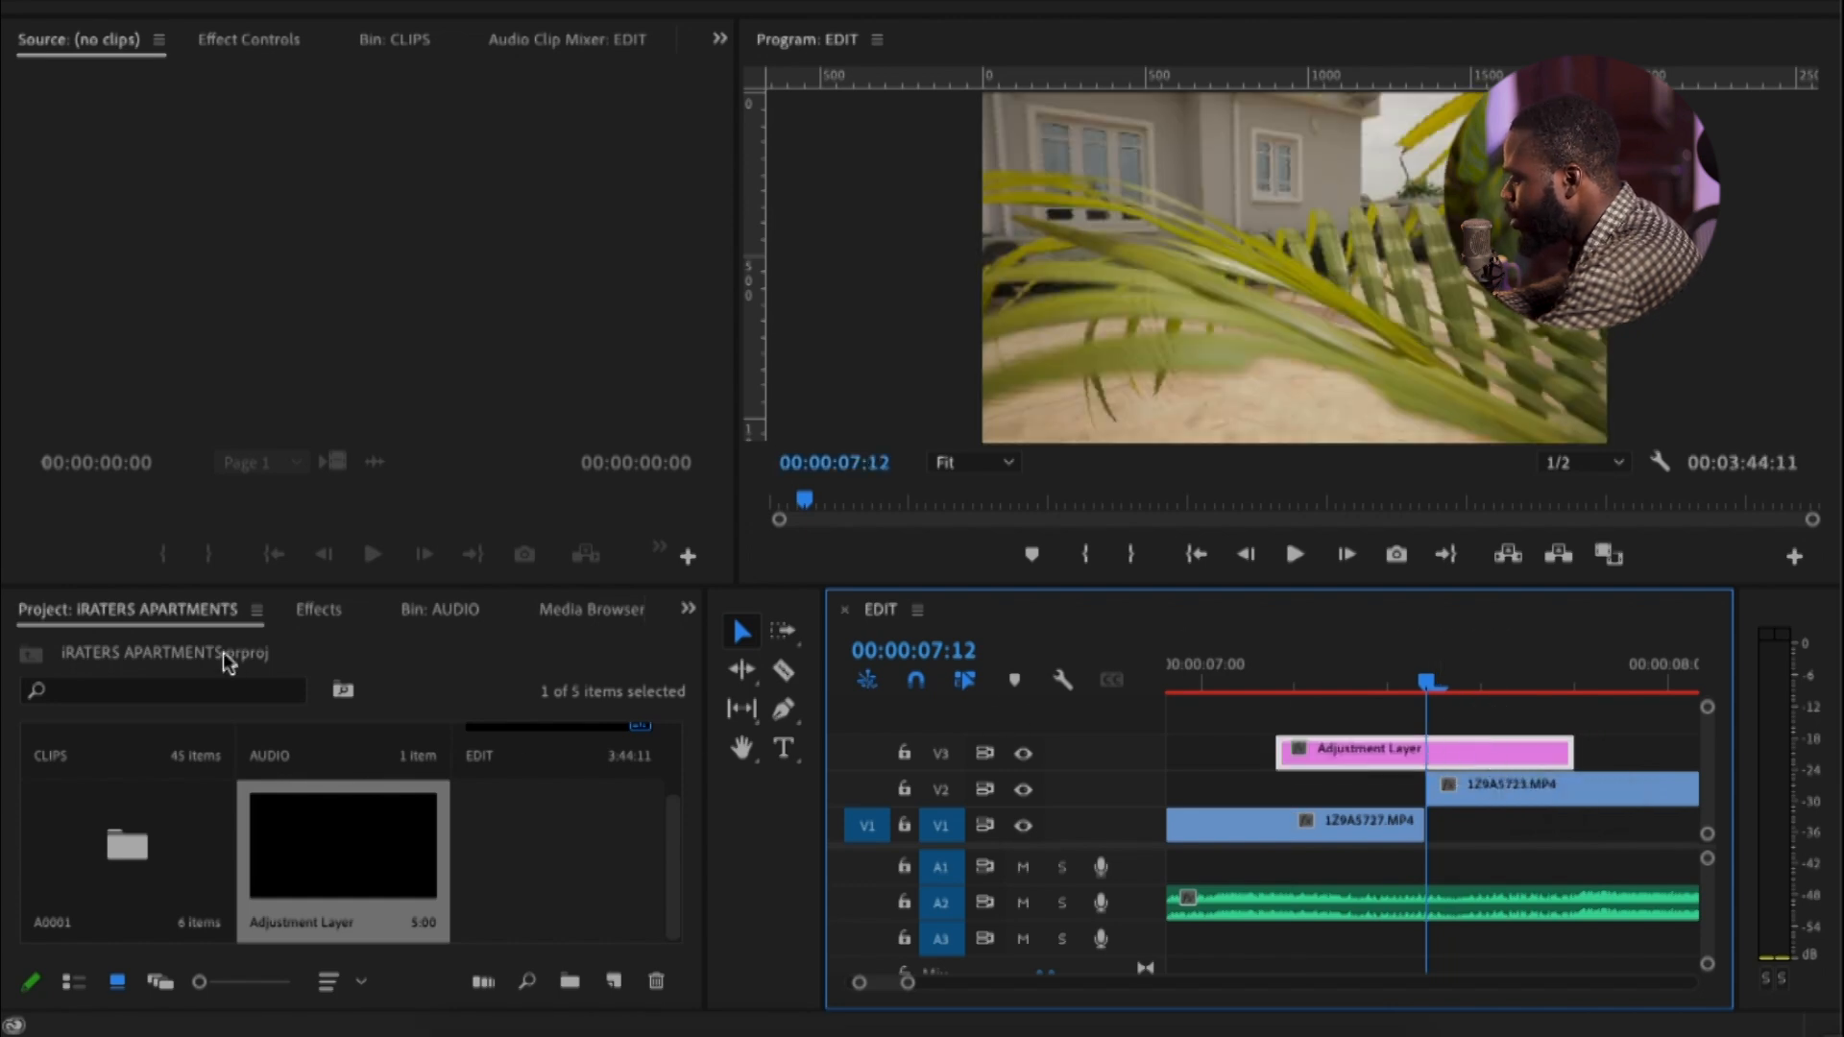
Apply transition preset 25 from the RVFX pack to the adjustment layer and preview it from 00:00:07:03
left_click(318, 611)
scroll(153, 937, "down", 3)
scroll(144, 971, "down", 1)
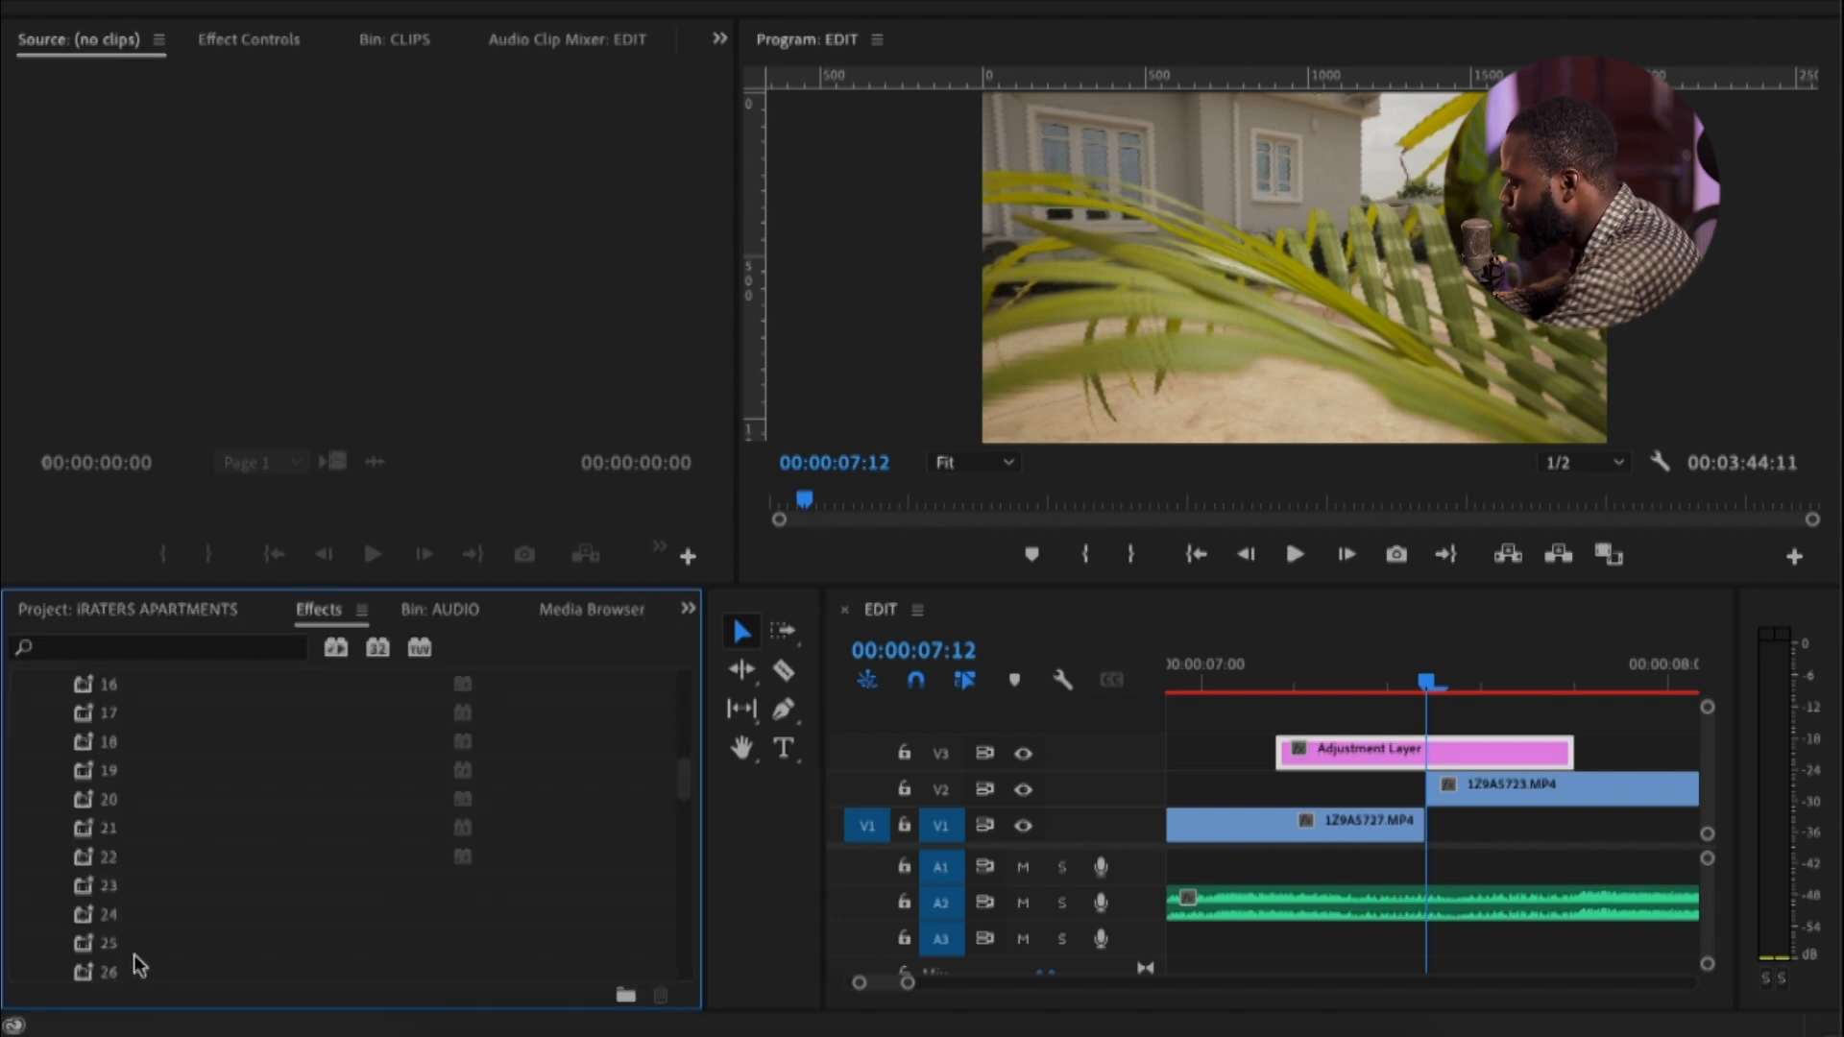
left_click_drag(121, 951, 1334, 751)
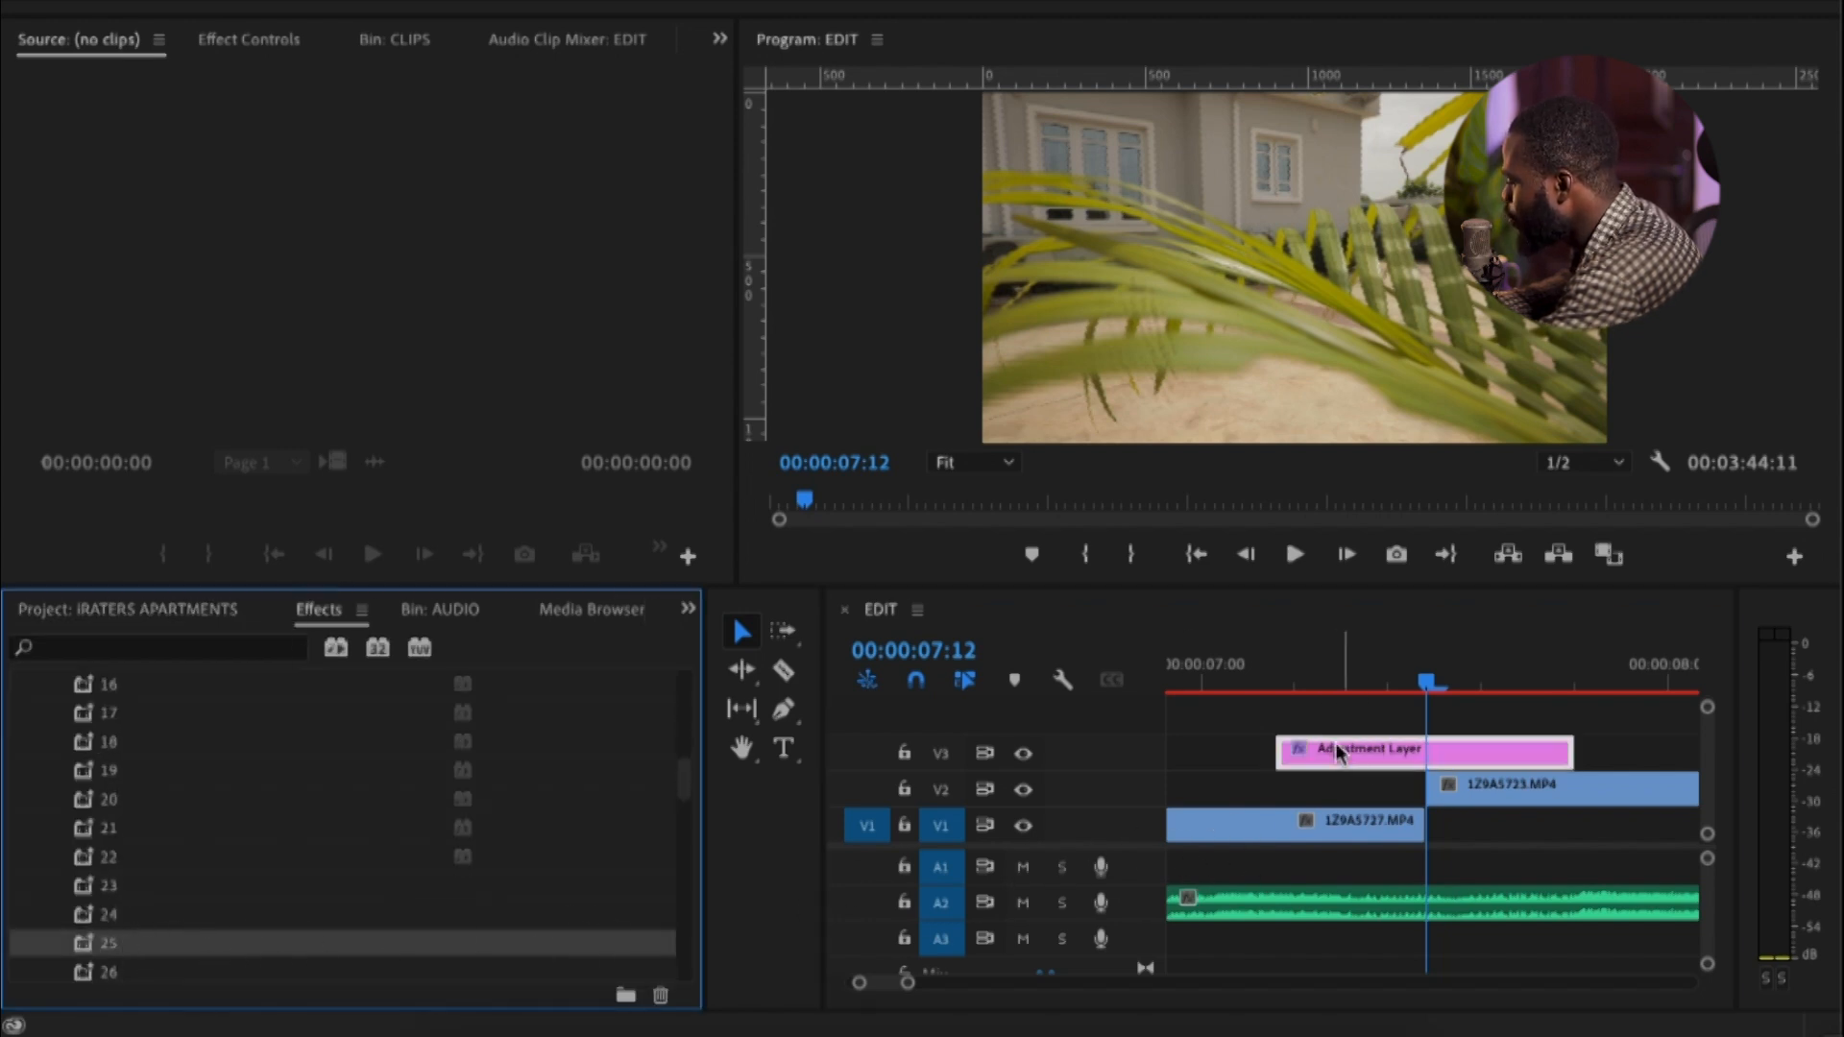
left_click(1258, 678)
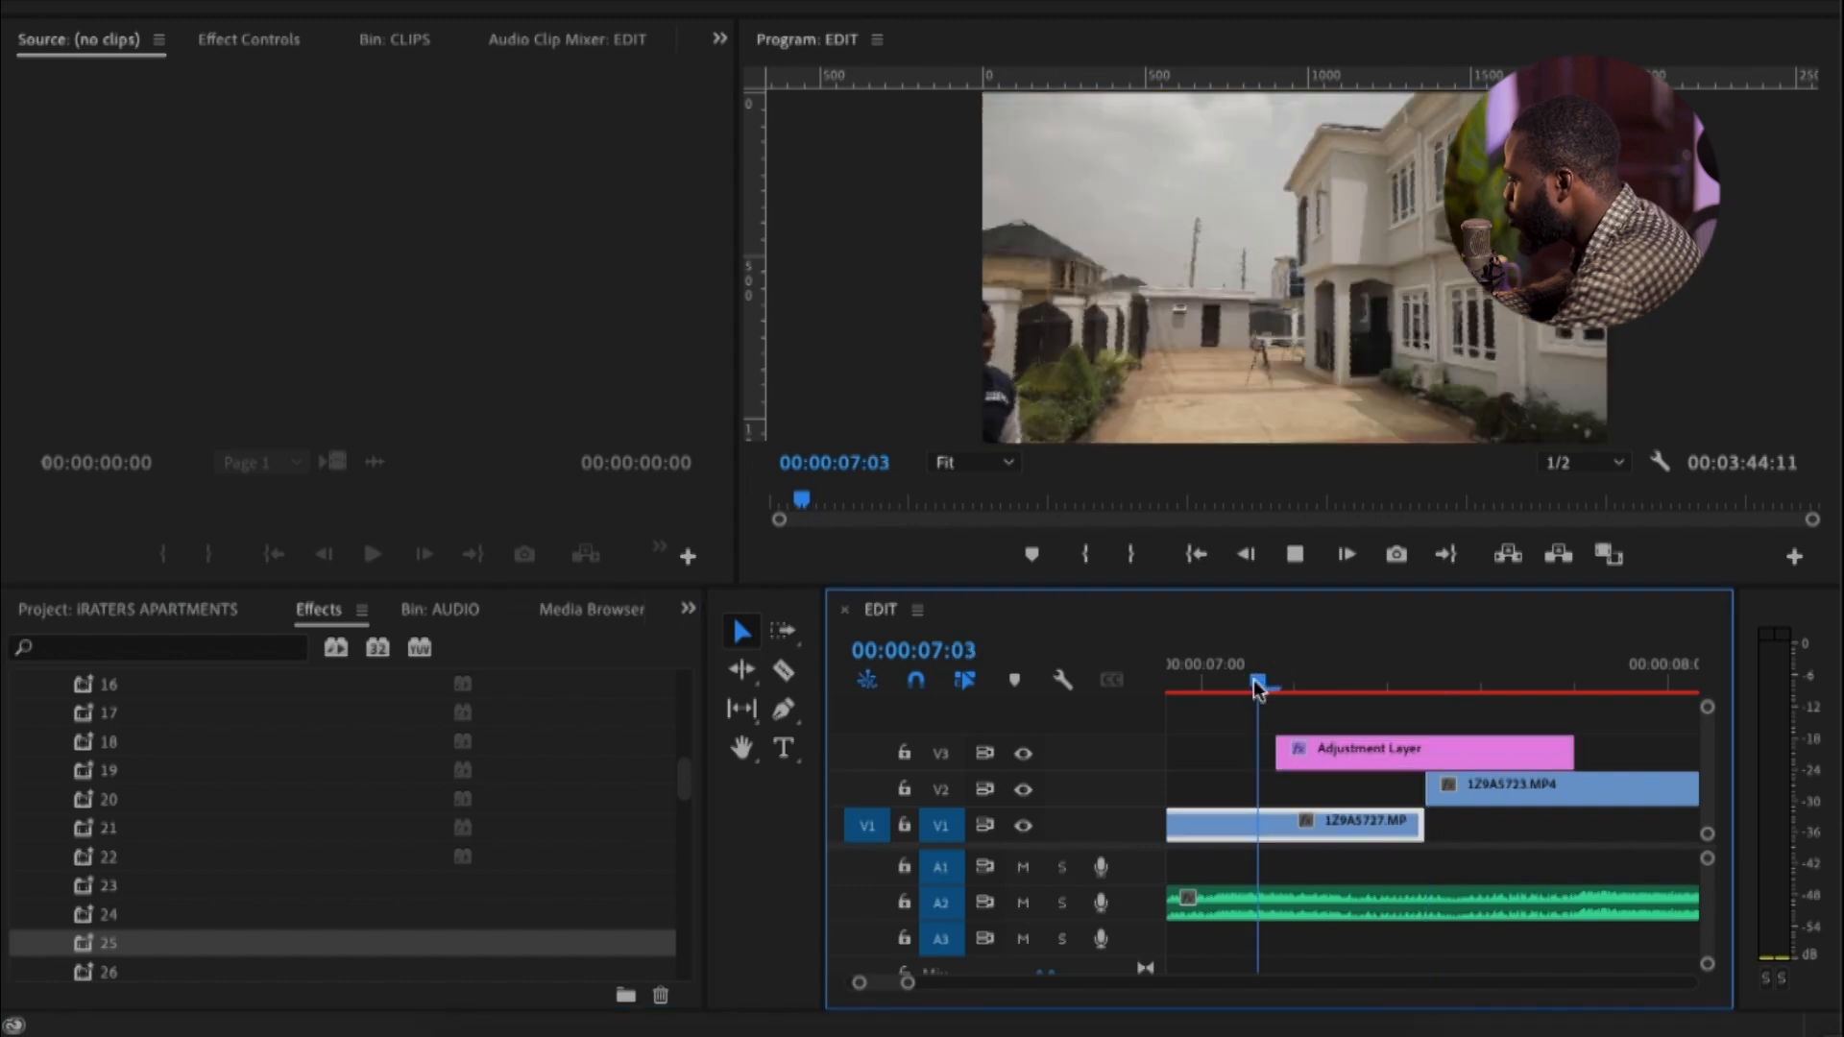
Replay the cut between clips 1Z9A5727.MP4 and 1Z9A5723.MP4 from about 00:00:07:00 to check the transition
key("space")
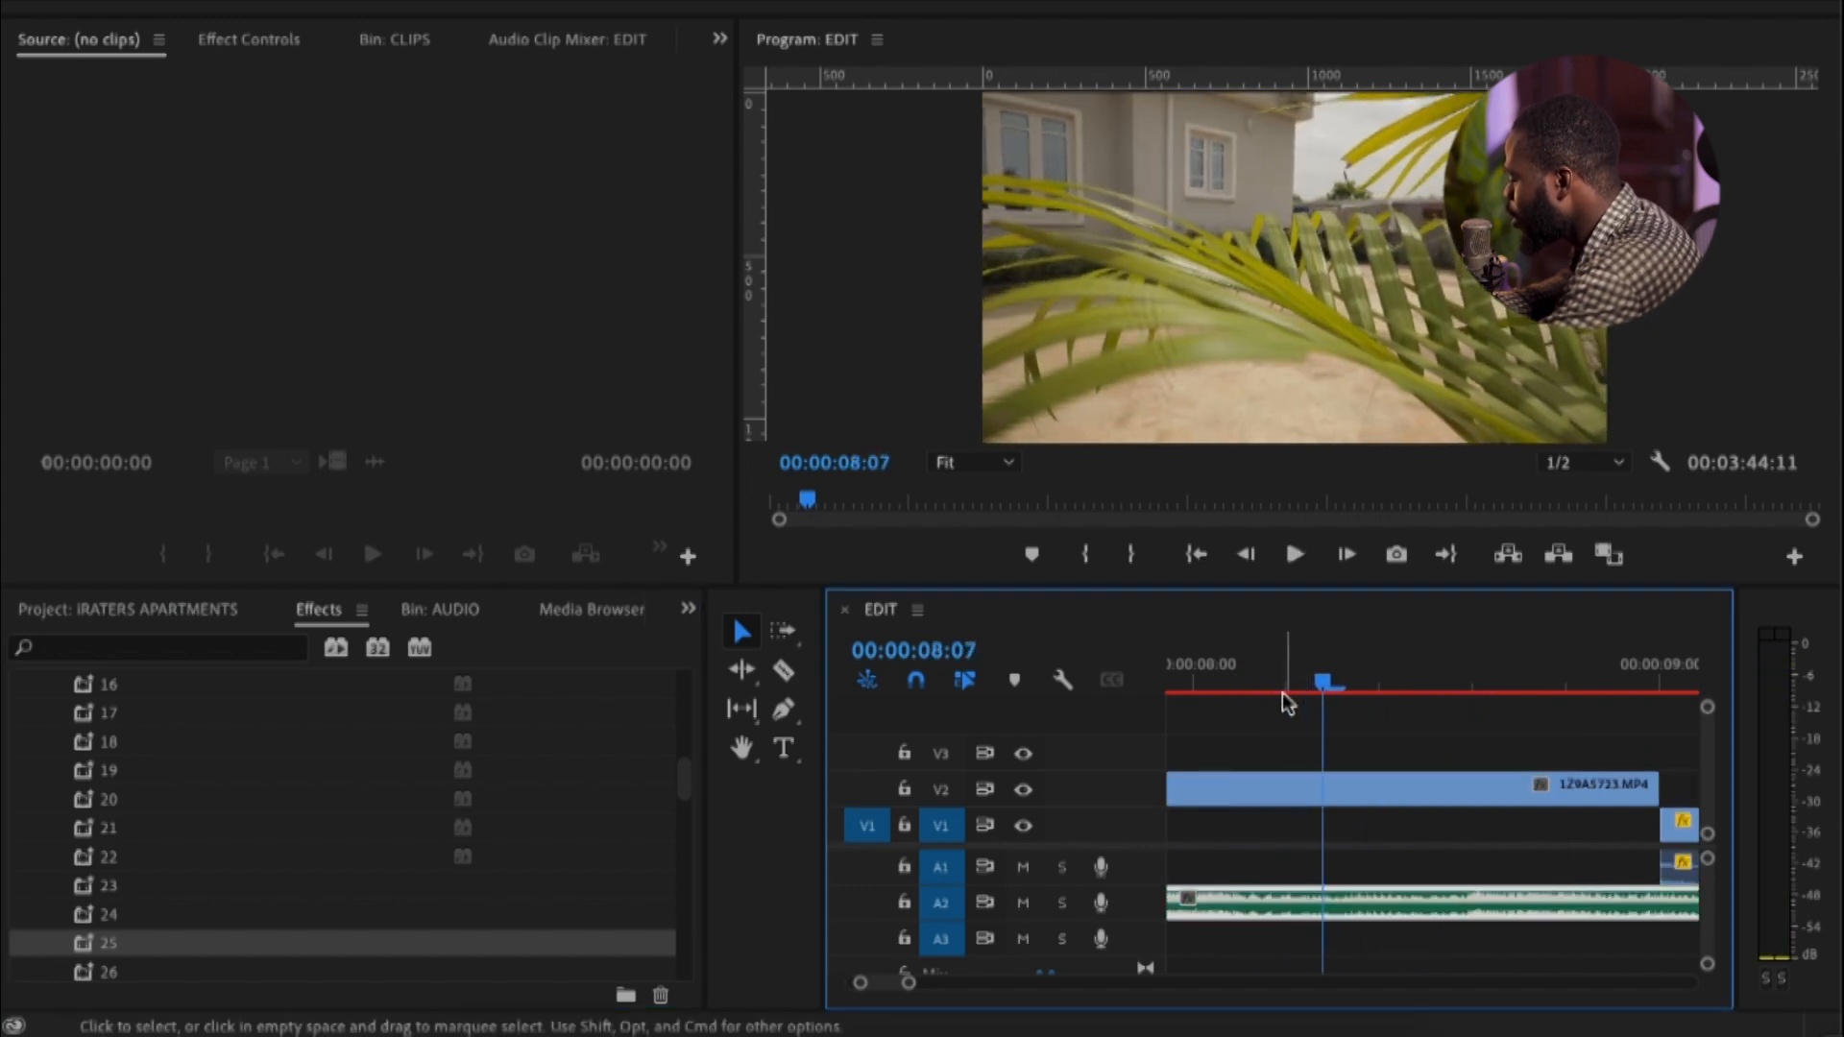
key("minus")
left_click(1248, 679)
key("space")
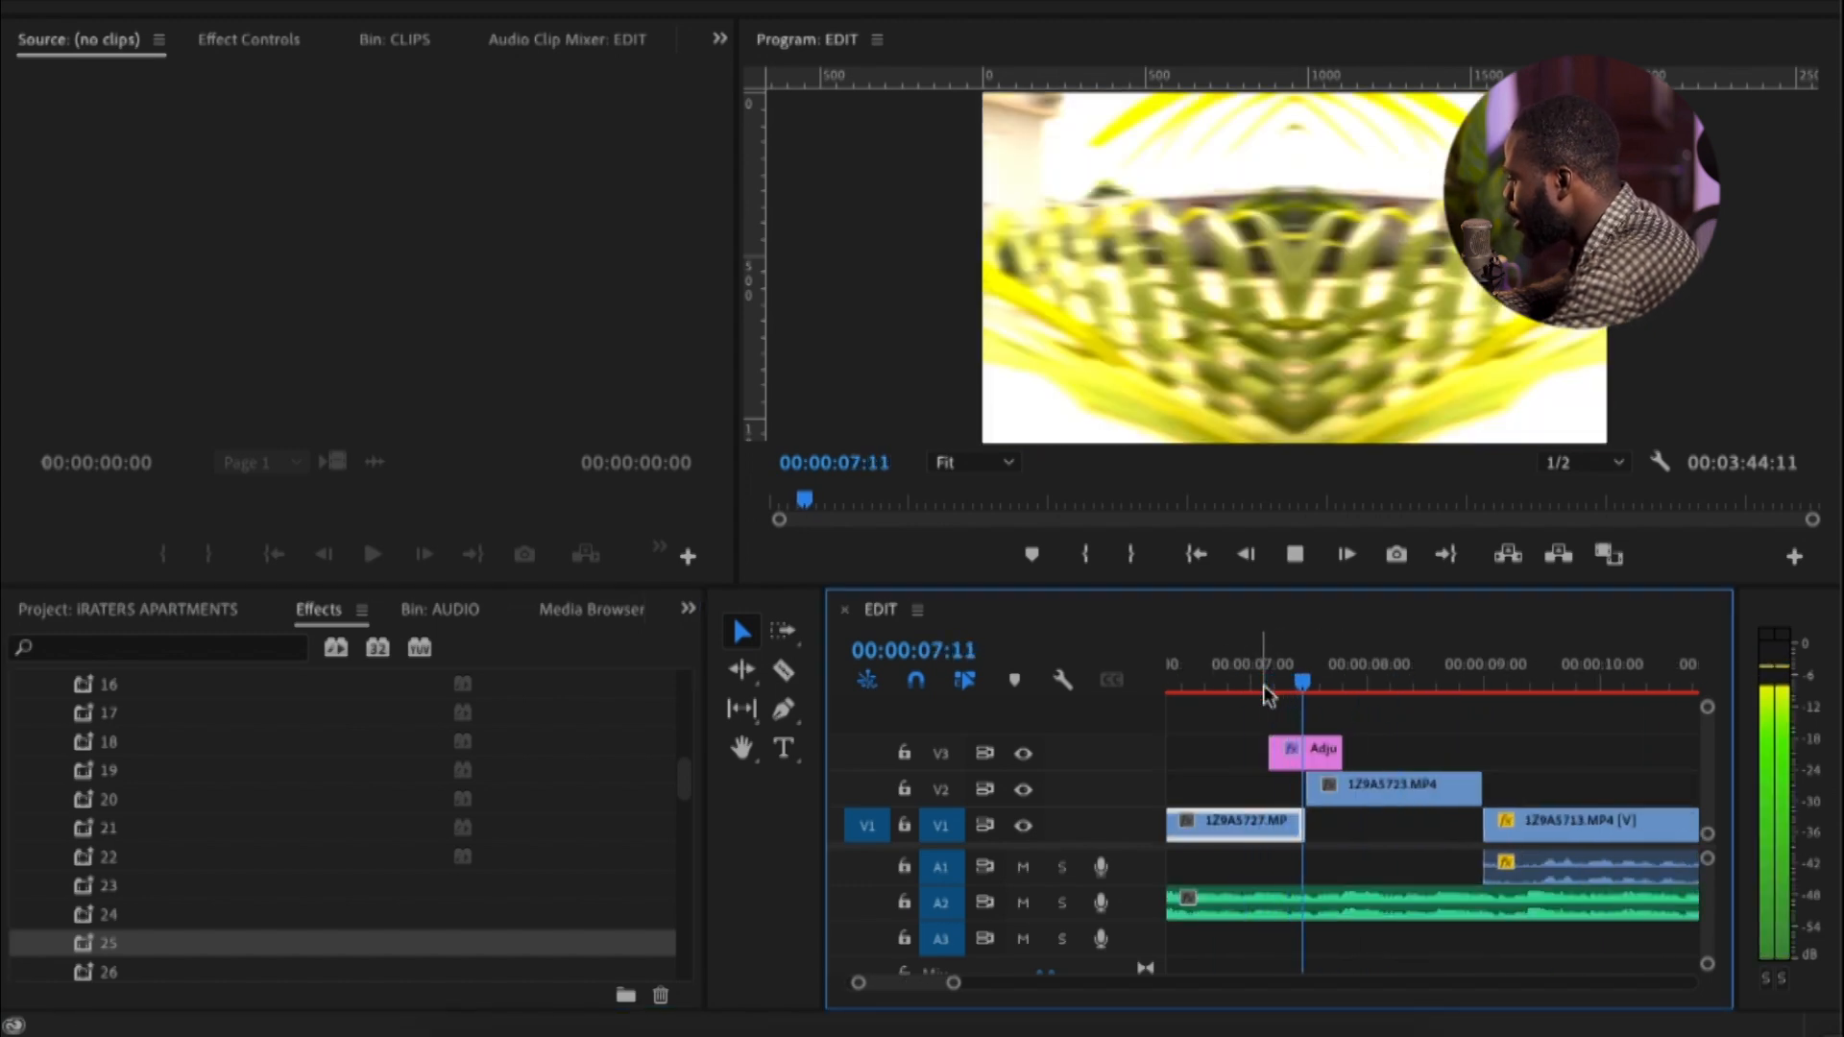
key("space")
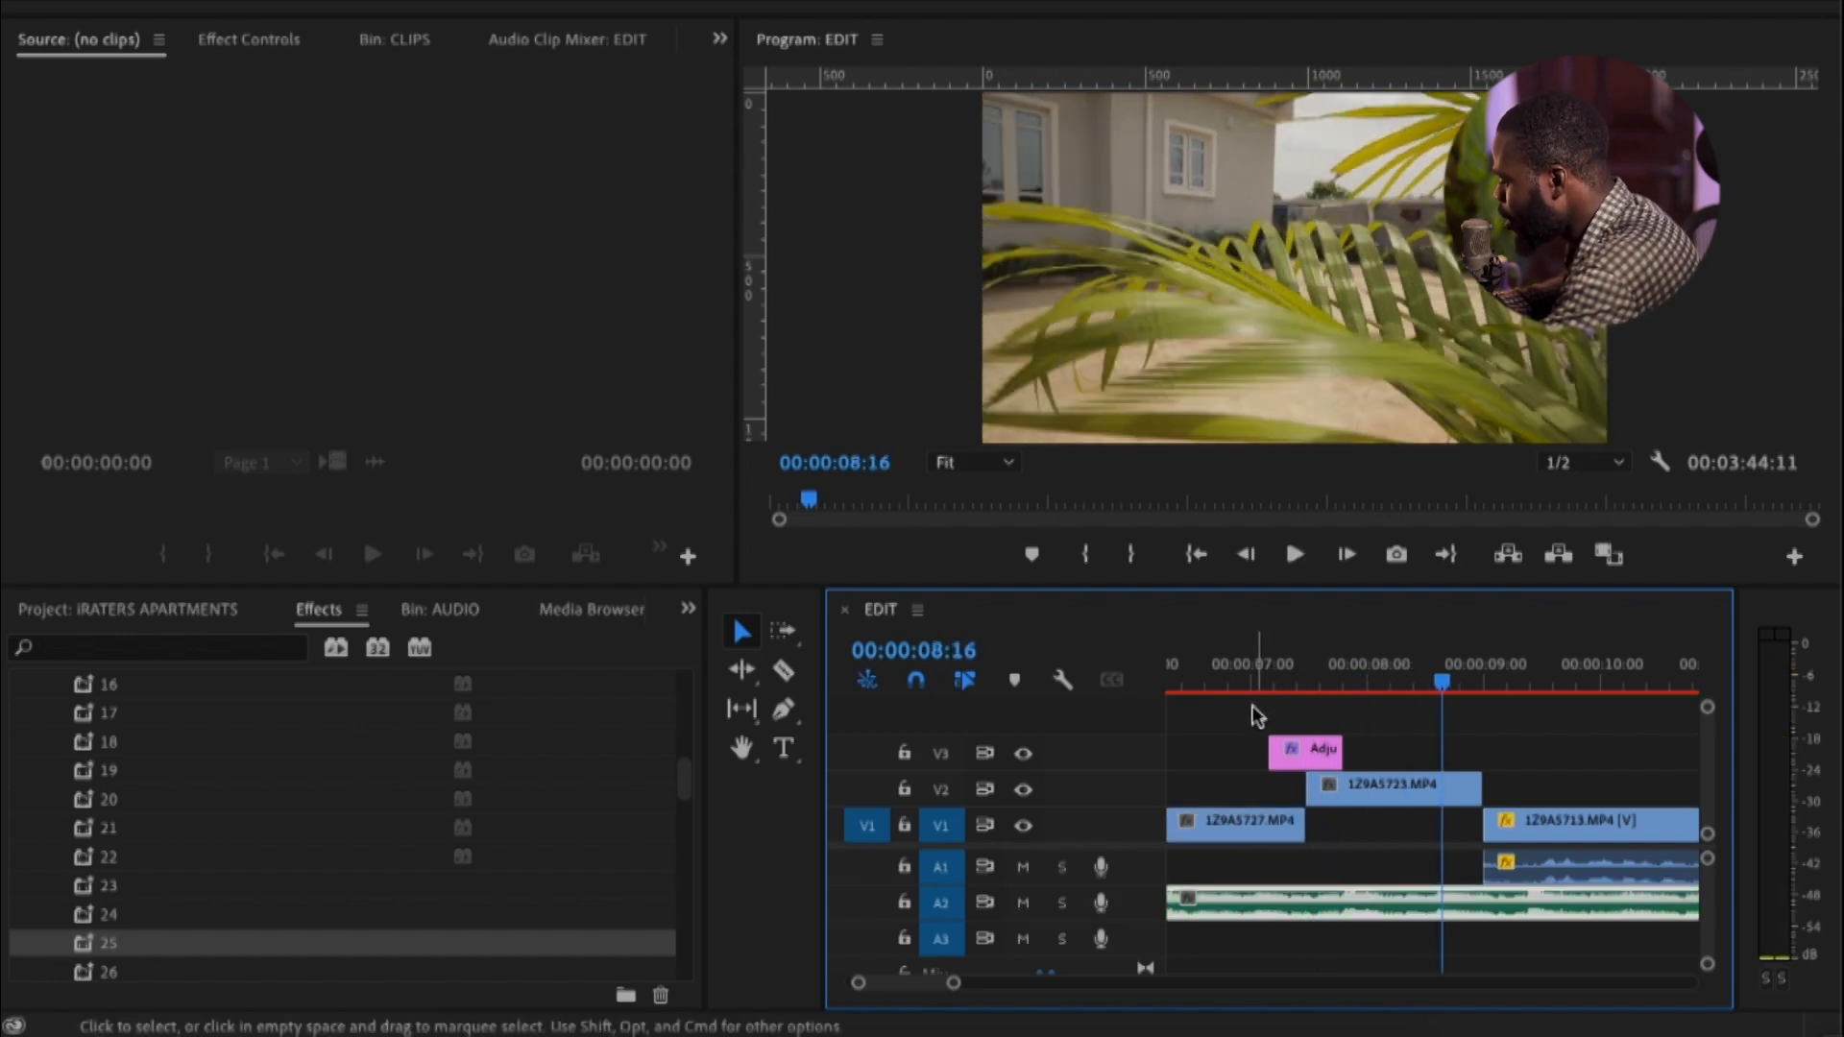
Try transition preset 25 directly on the first V1 clip and play the sequence from near its start
key("minus")
key("minus")
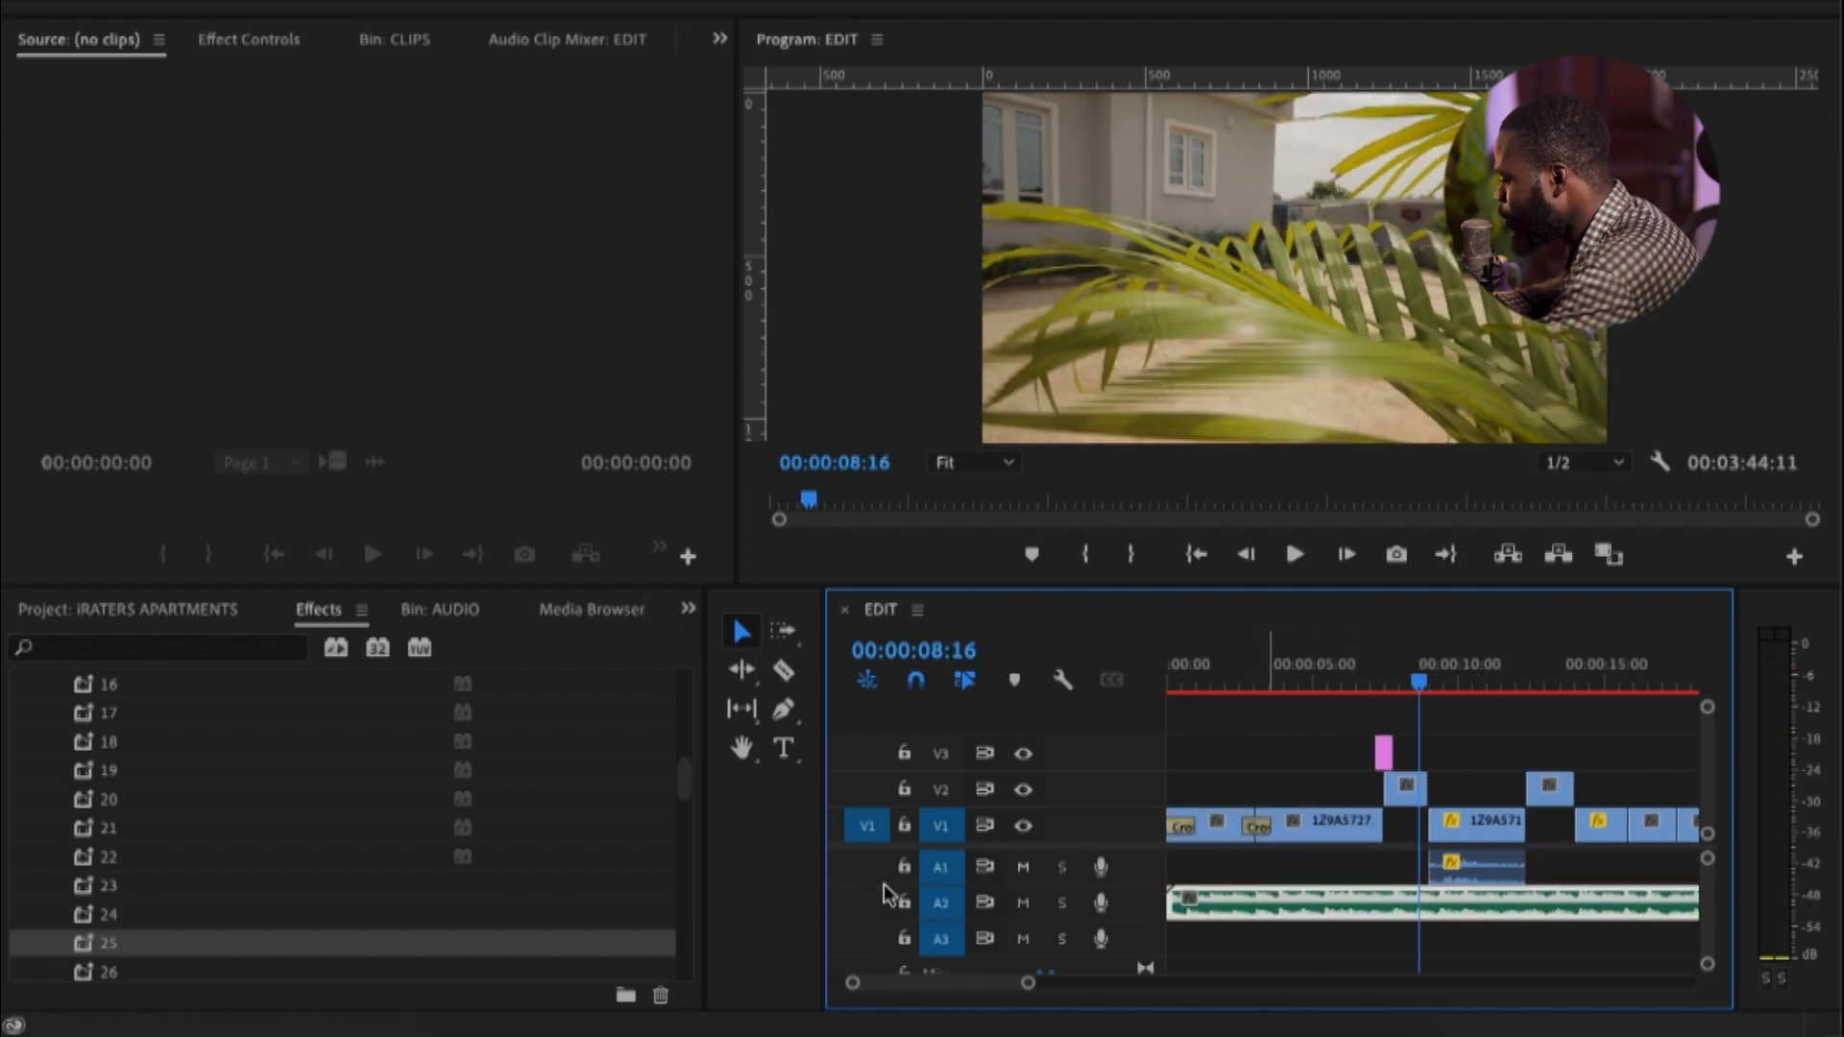
left_click_drag(128, 951, 1206, 824)
left_click(1196, 682)
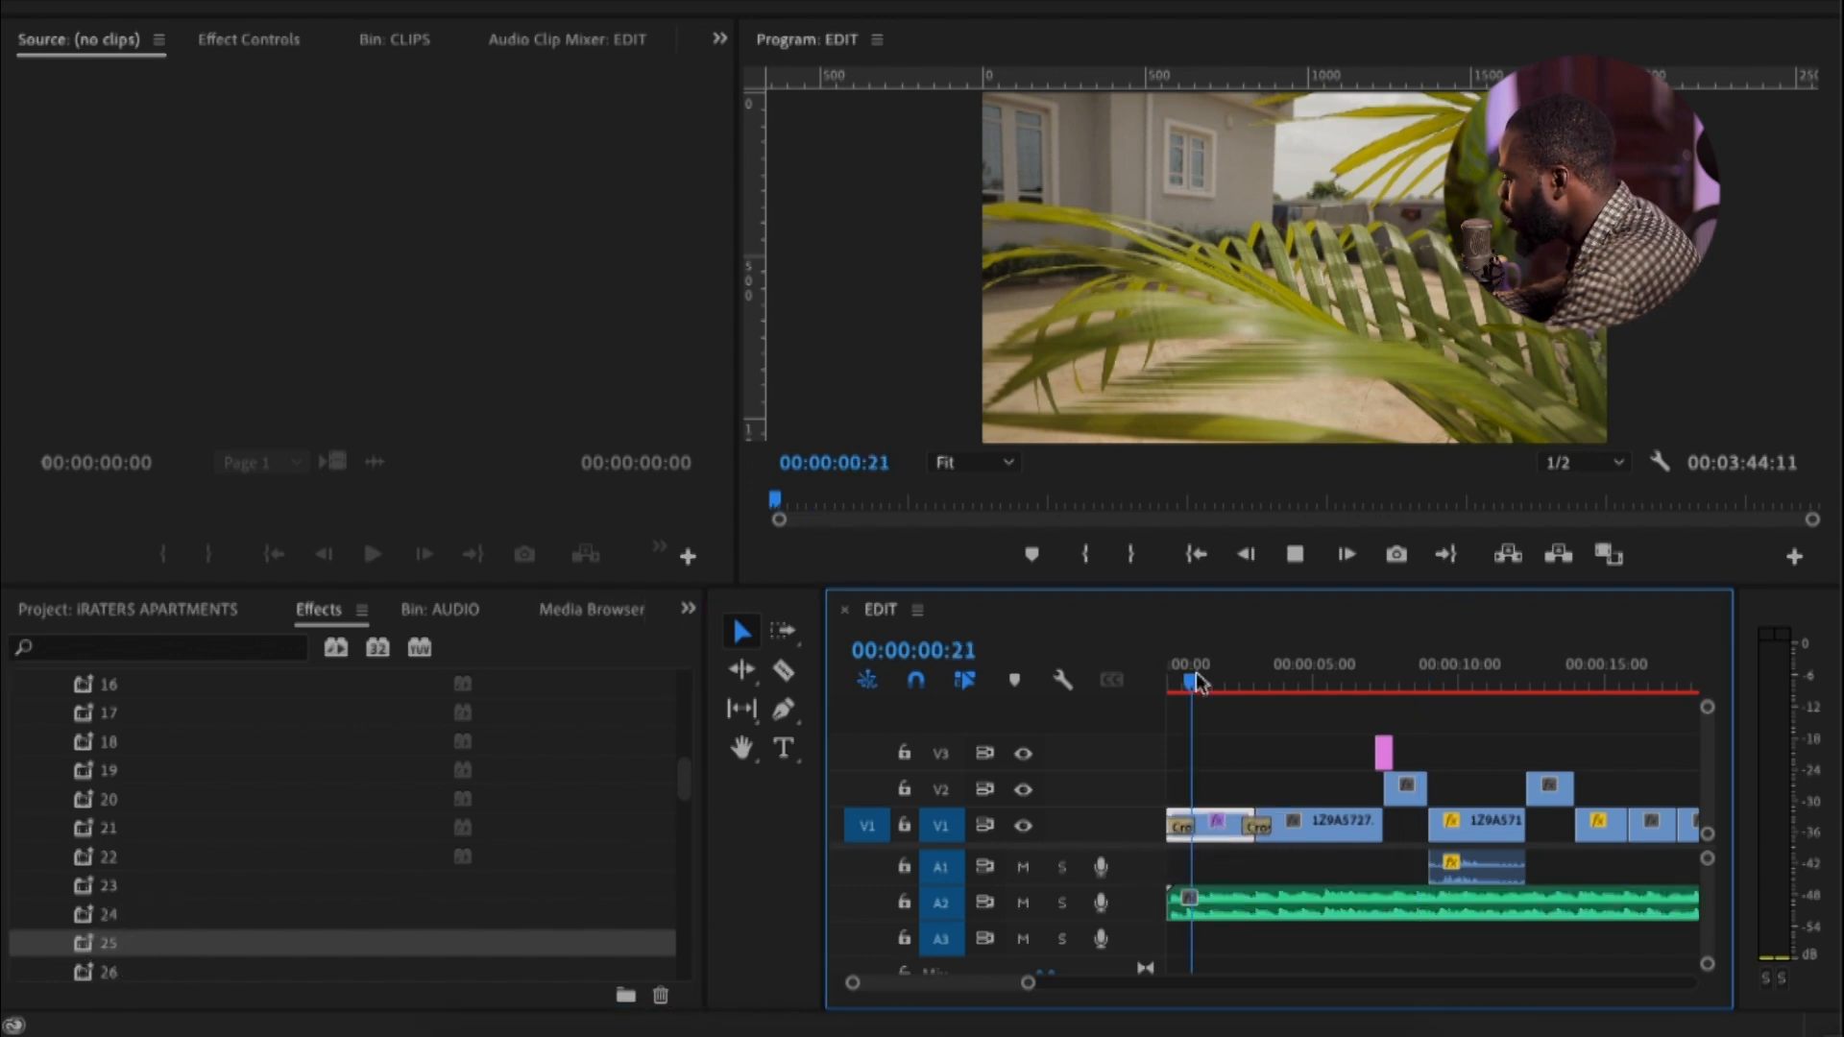
key("space")
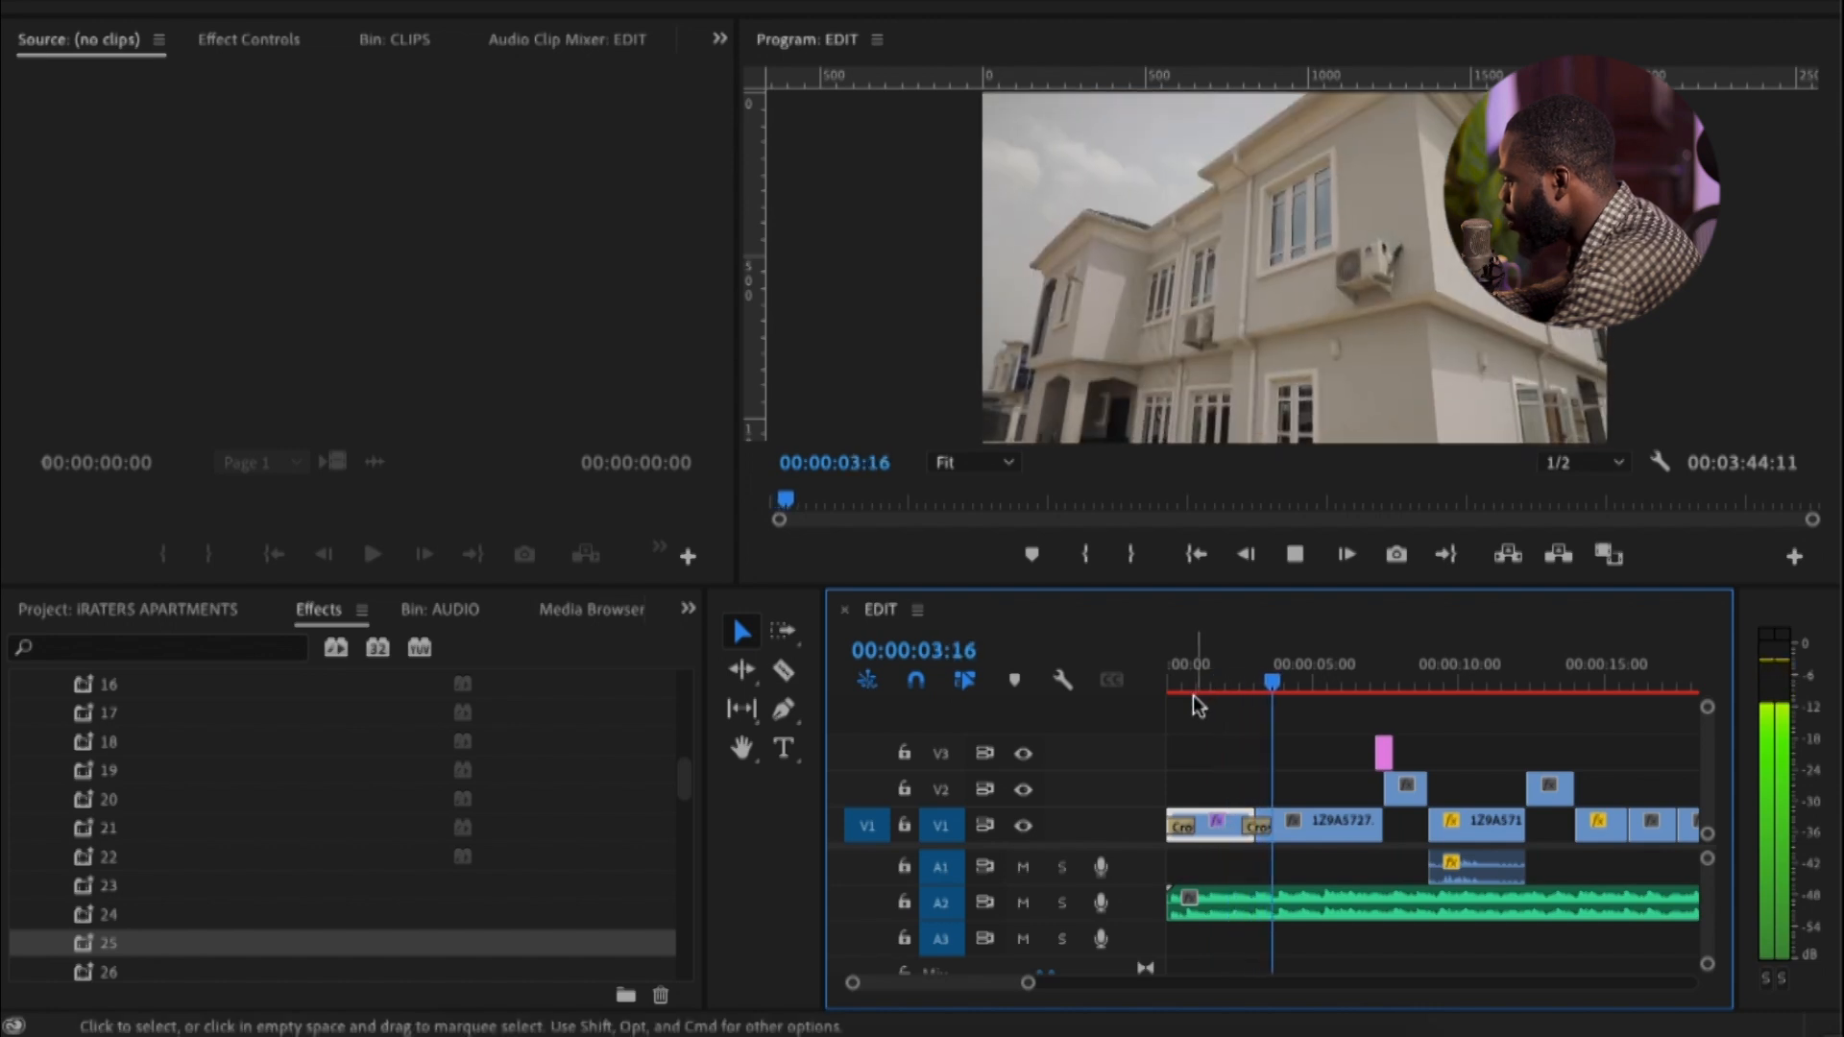
key("space")
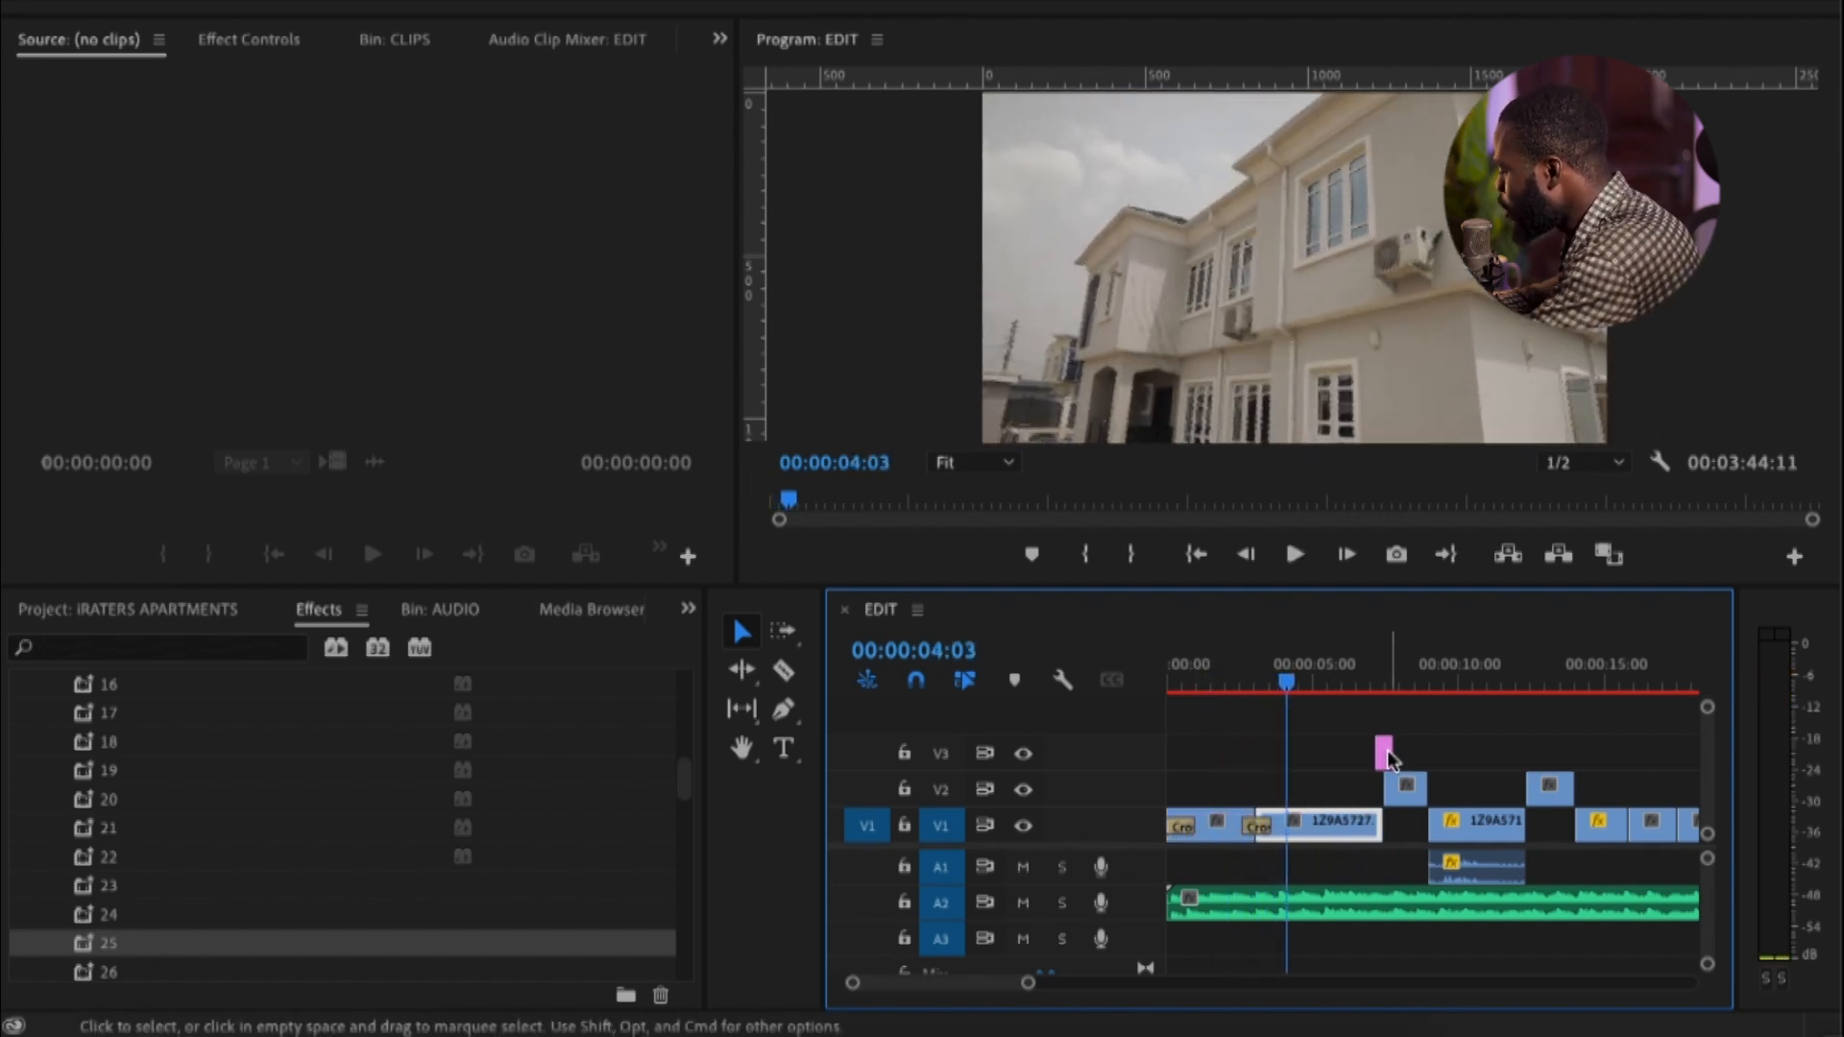
Show the Essential Graphics panel in the workspace and widen it so its template thumbnails are larger
key("minus")
key("minus")
key("minus")
key("minus")
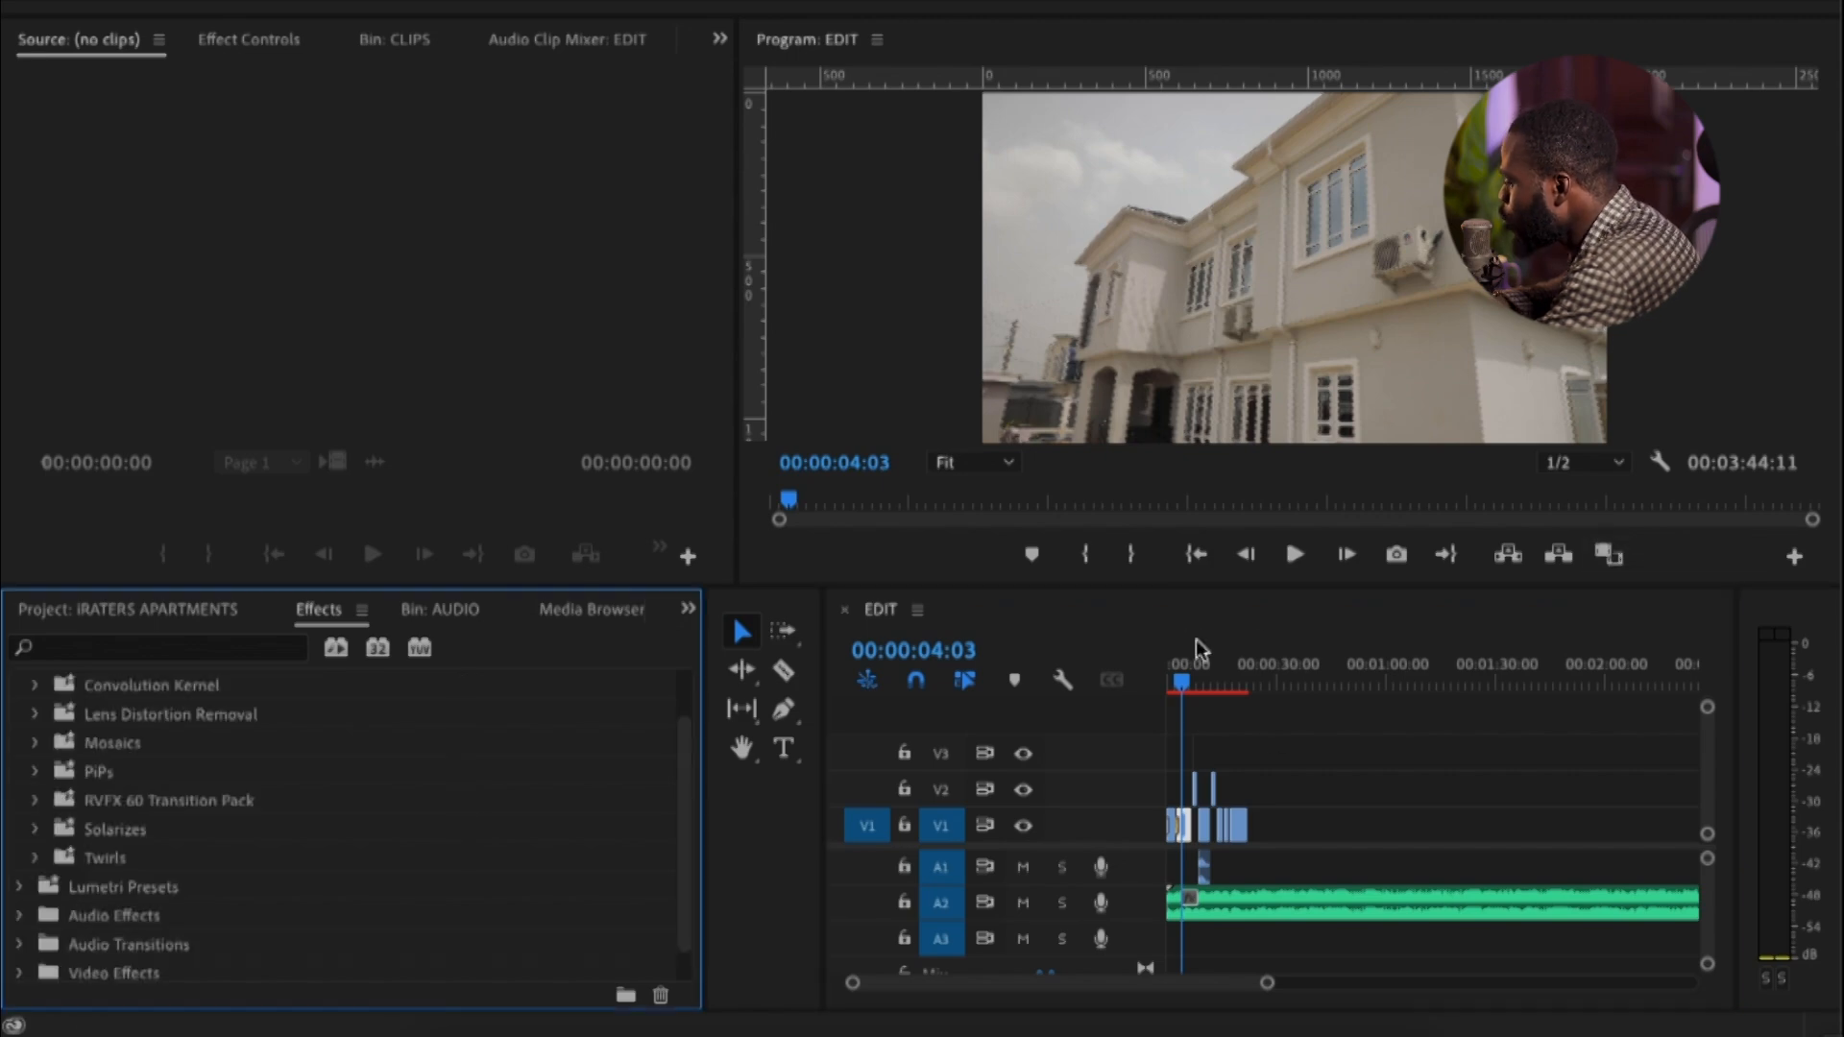
left_click(1302, 785)
left_click(855, 1)
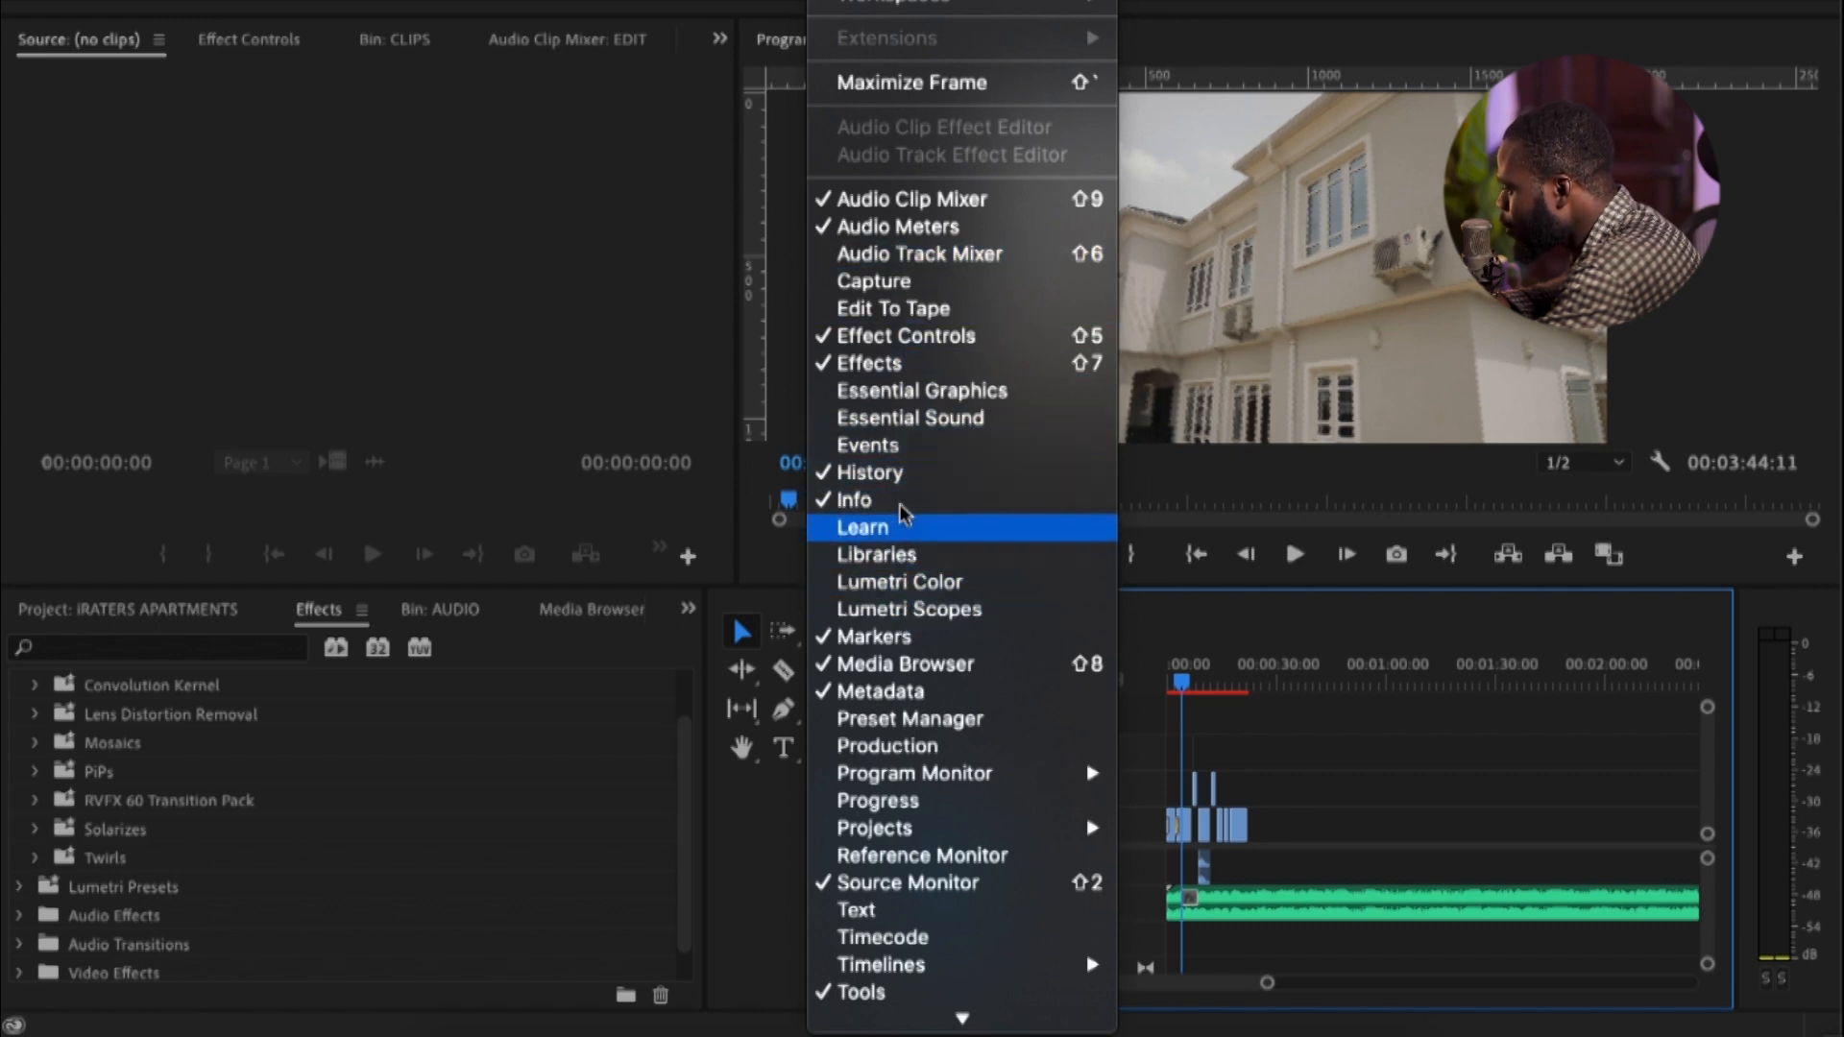
left_click(934, 396)
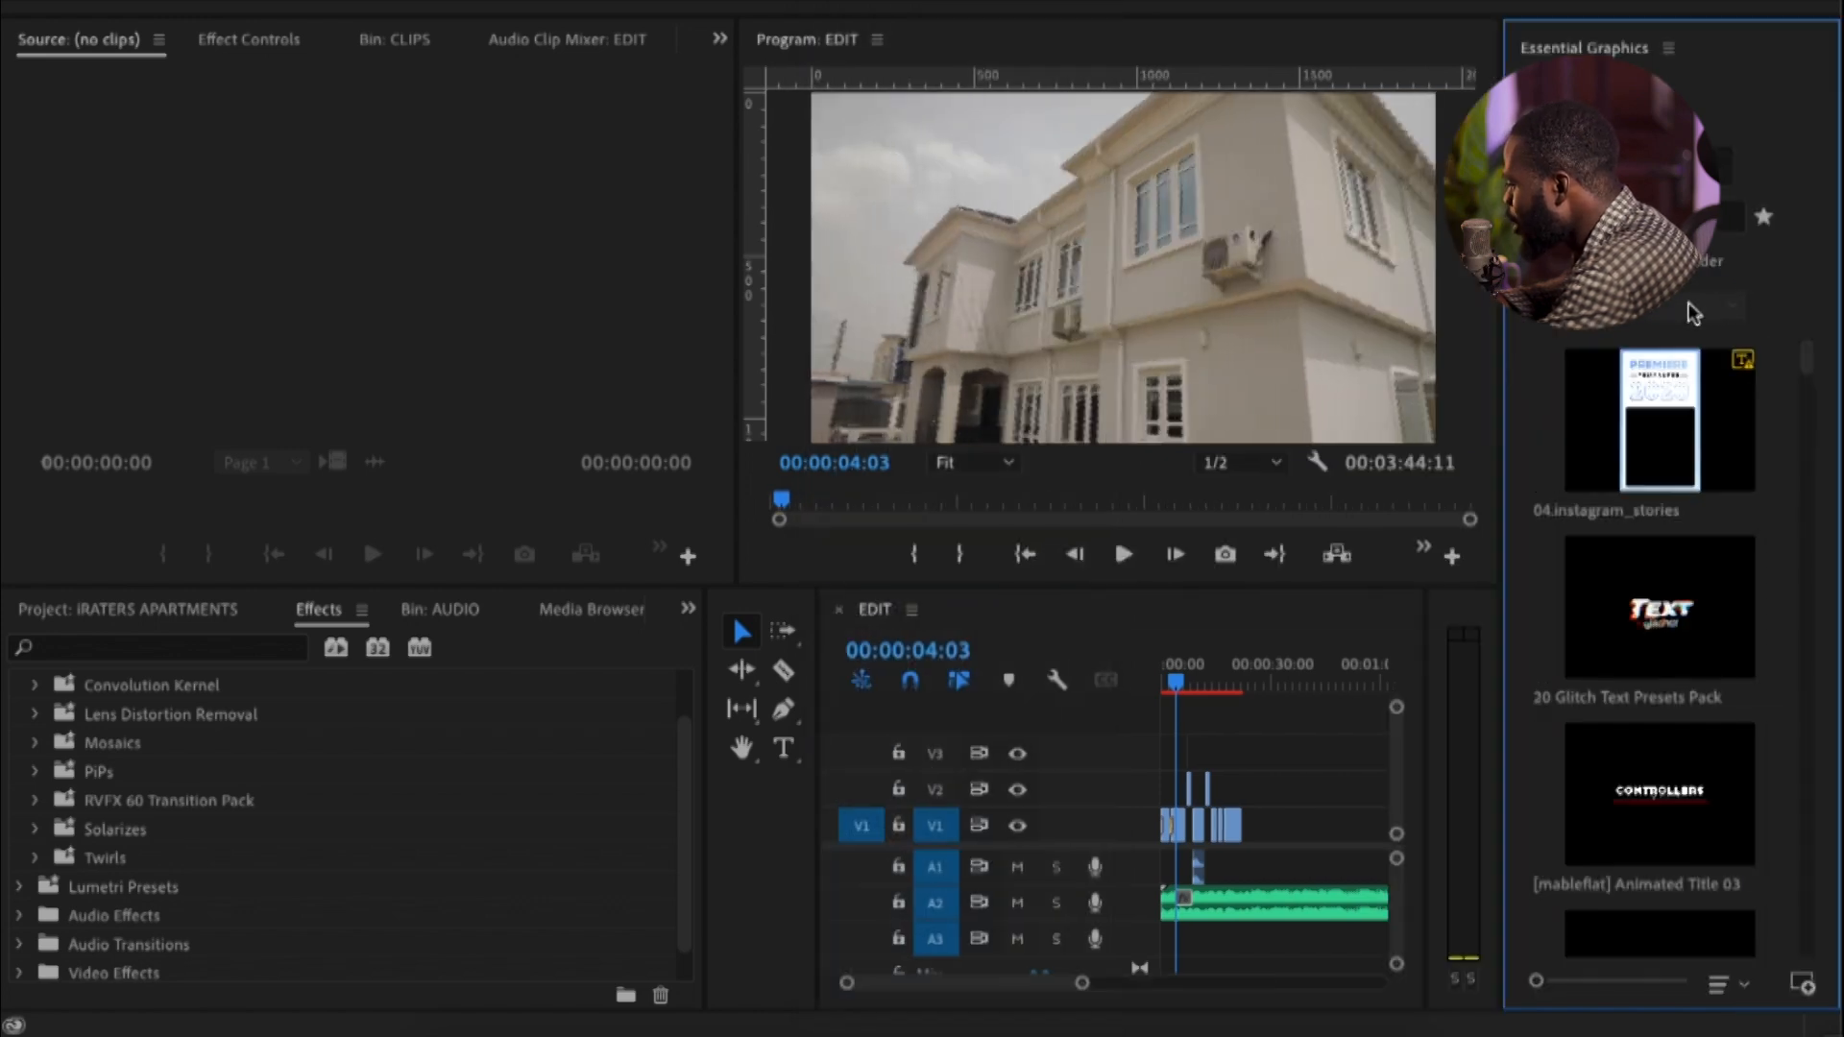
left_click_drag(1504, 364, 1429, 376)
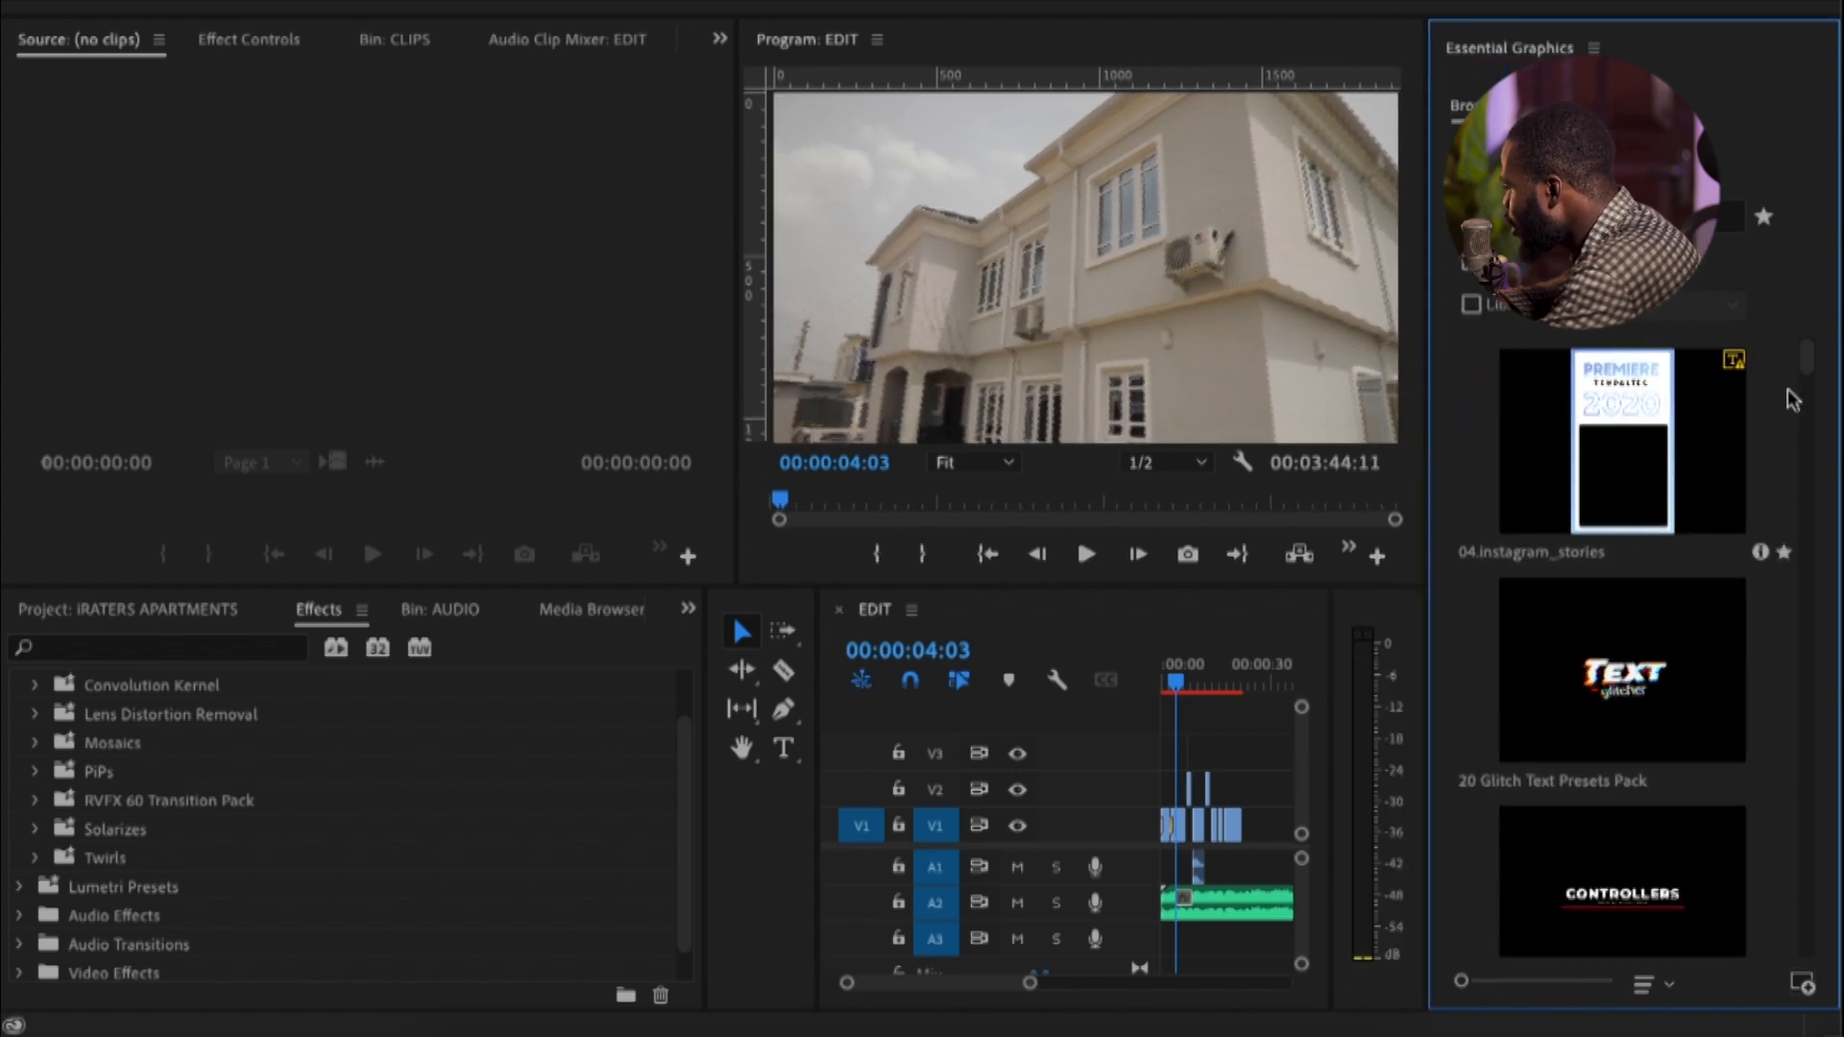
Look through the motion graphics templates in Essential Graphics and view the template installation dialog without installing anything
left_click_drag(1810, 366, 1804, 415)
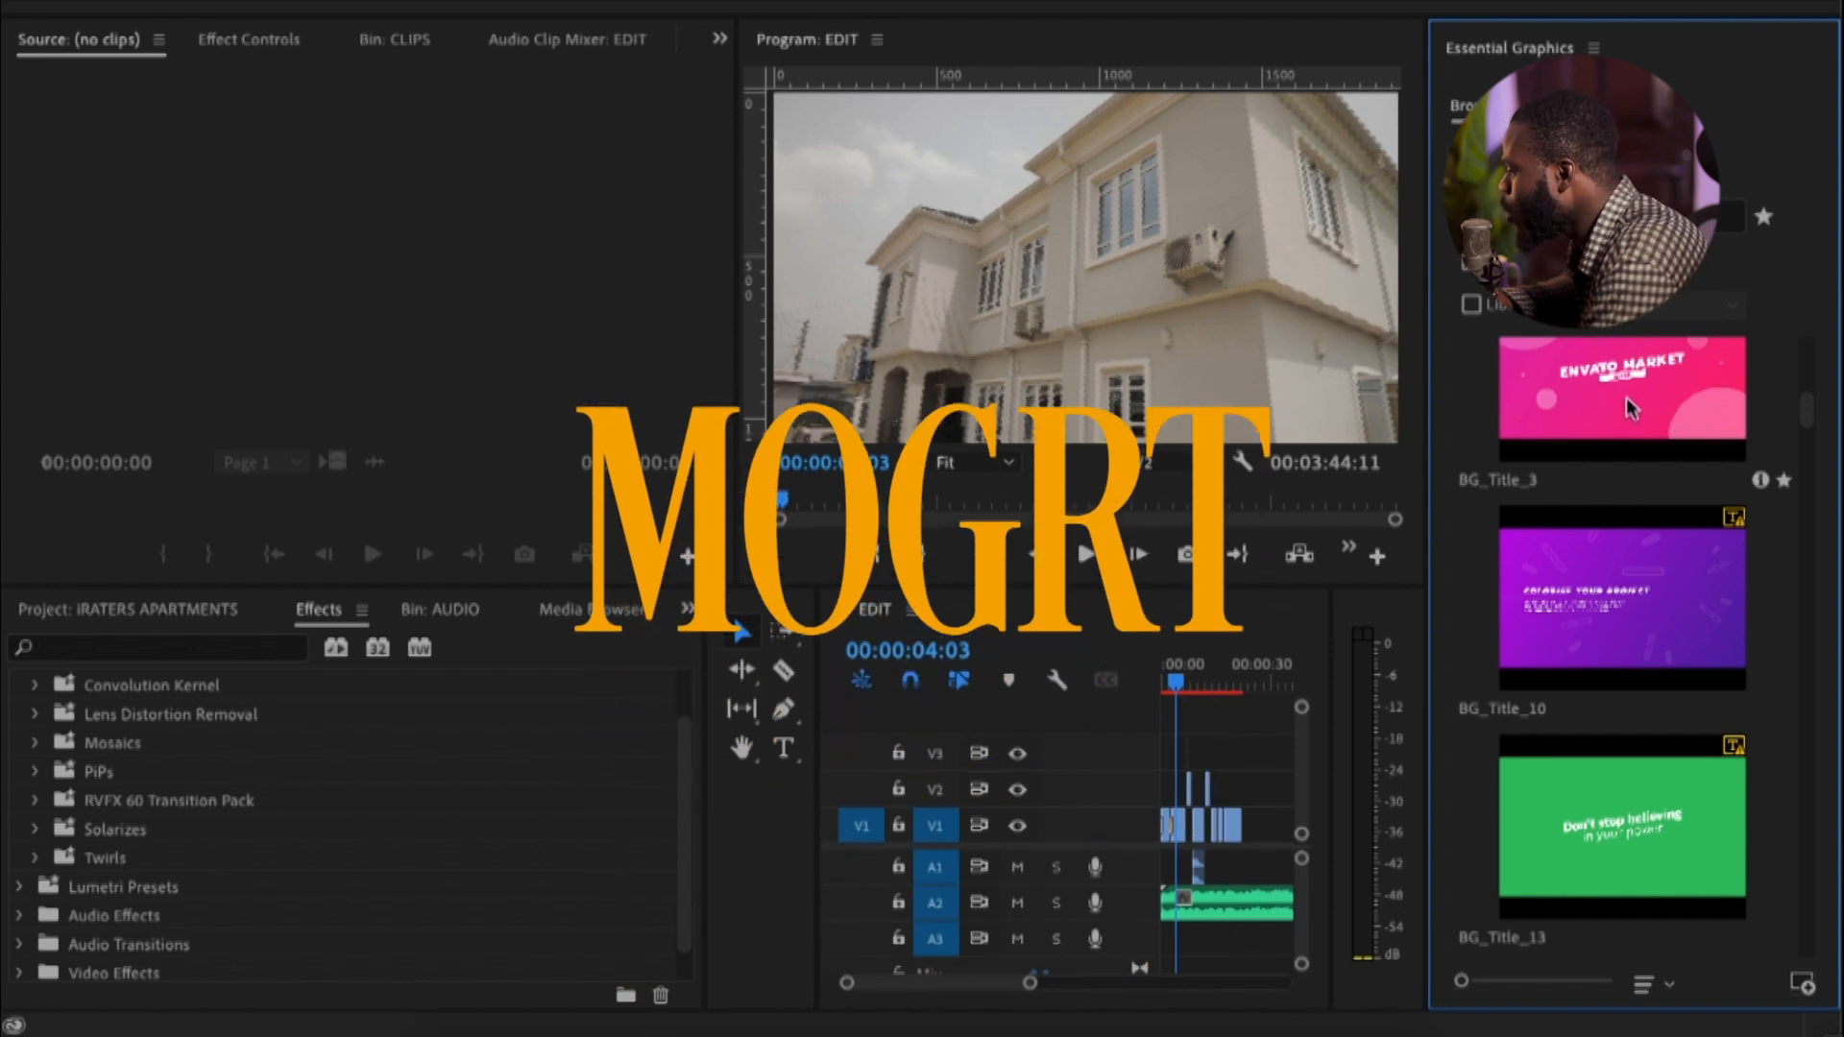
left_click_drag(1803, 411, 1816, 466)
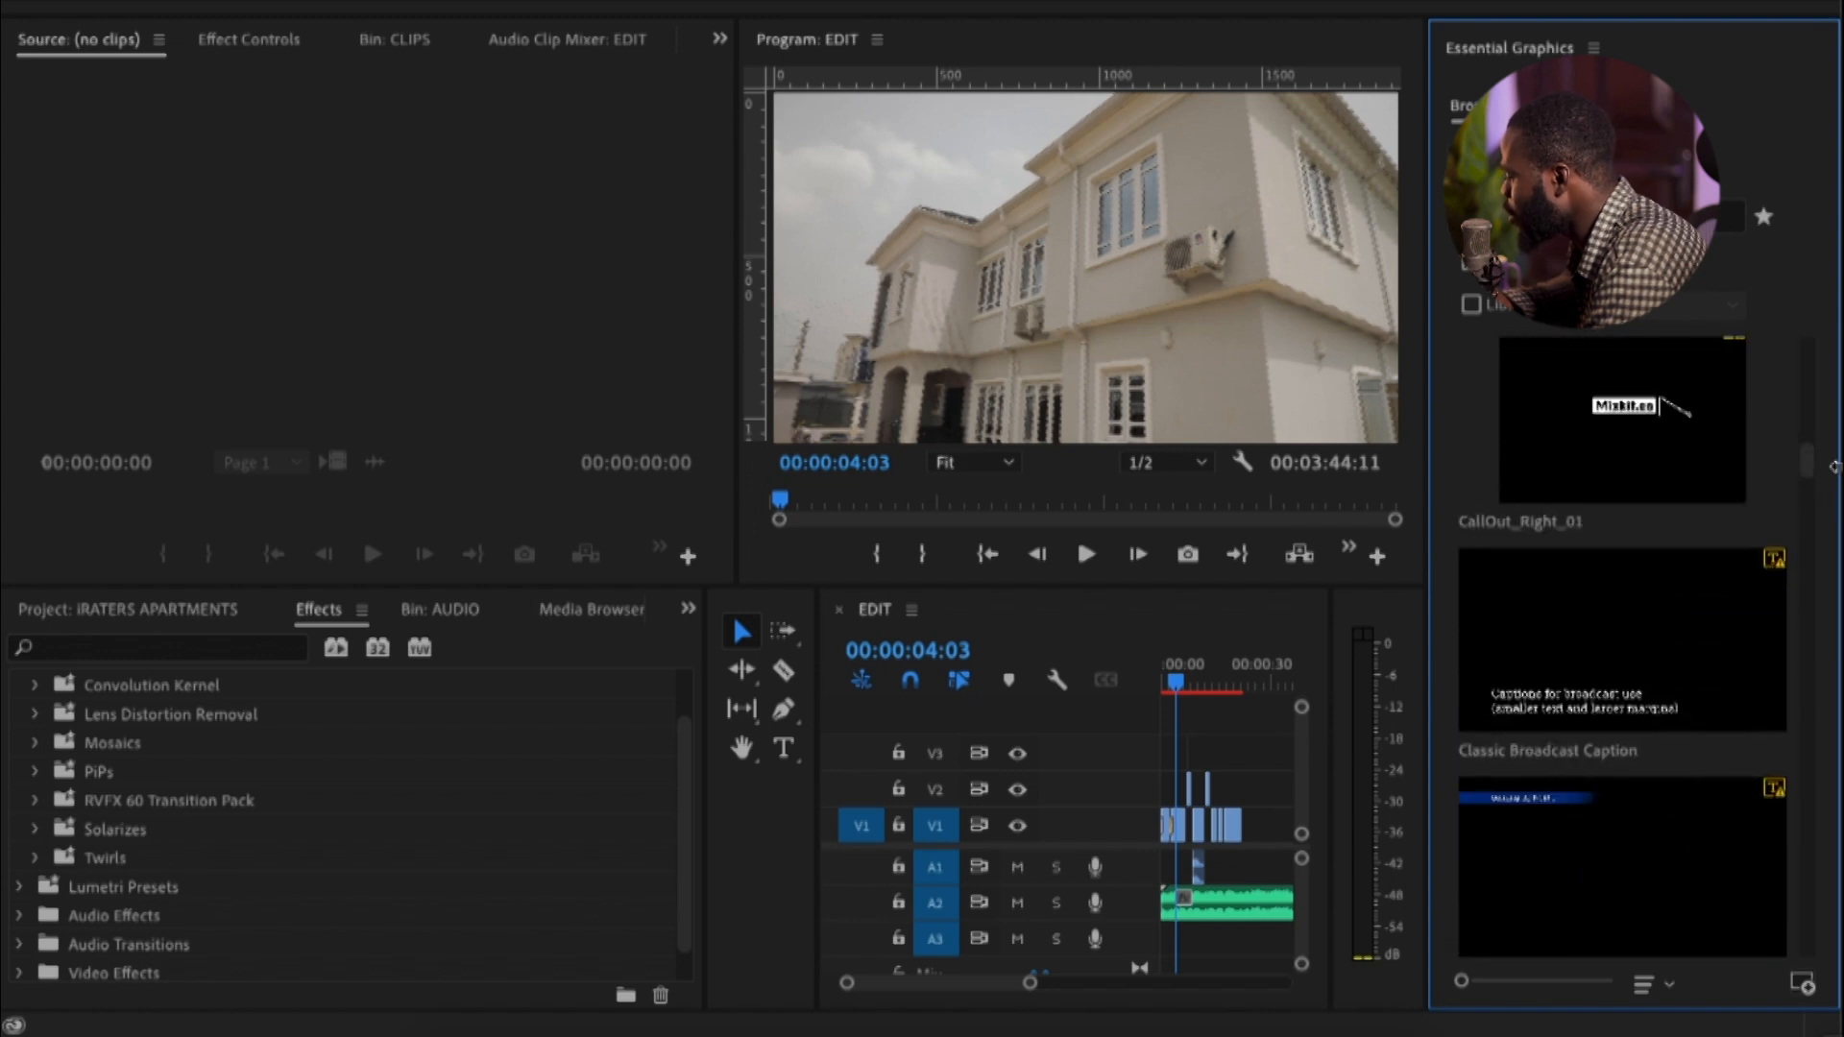
left_click(1803, 985)
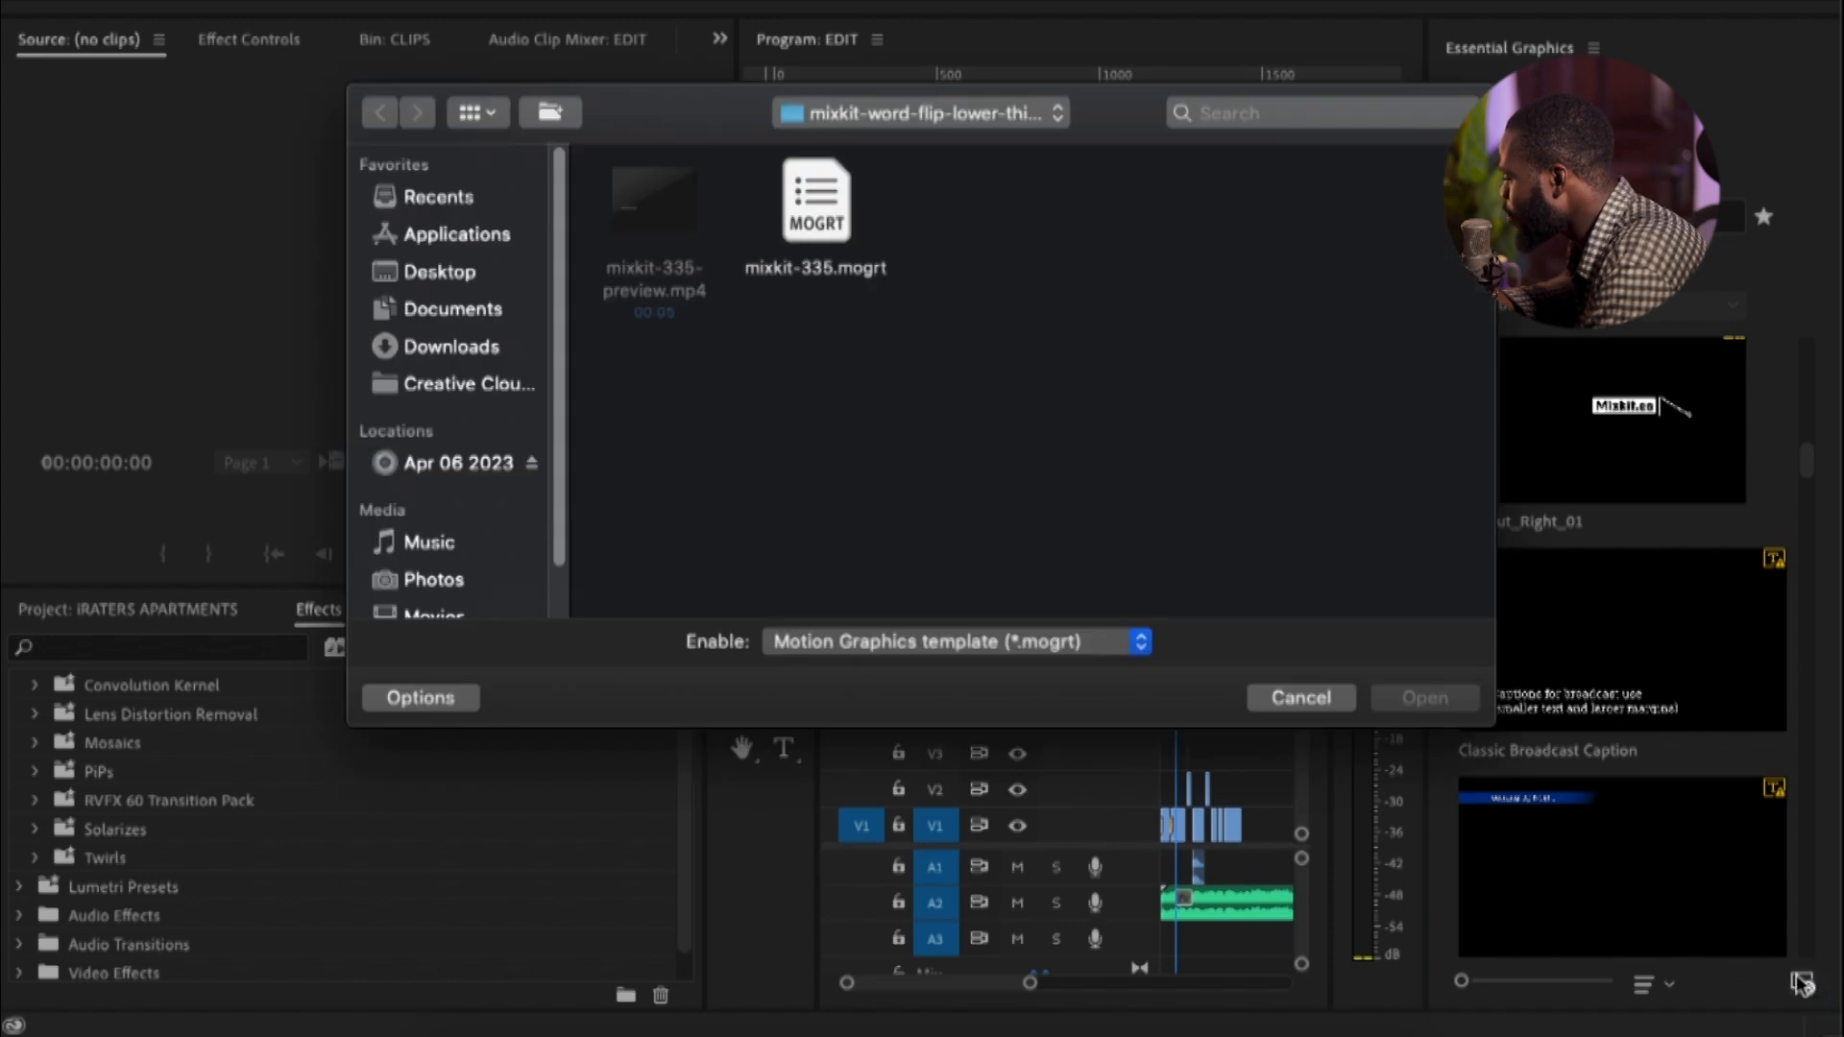
left_click(1340, 699)
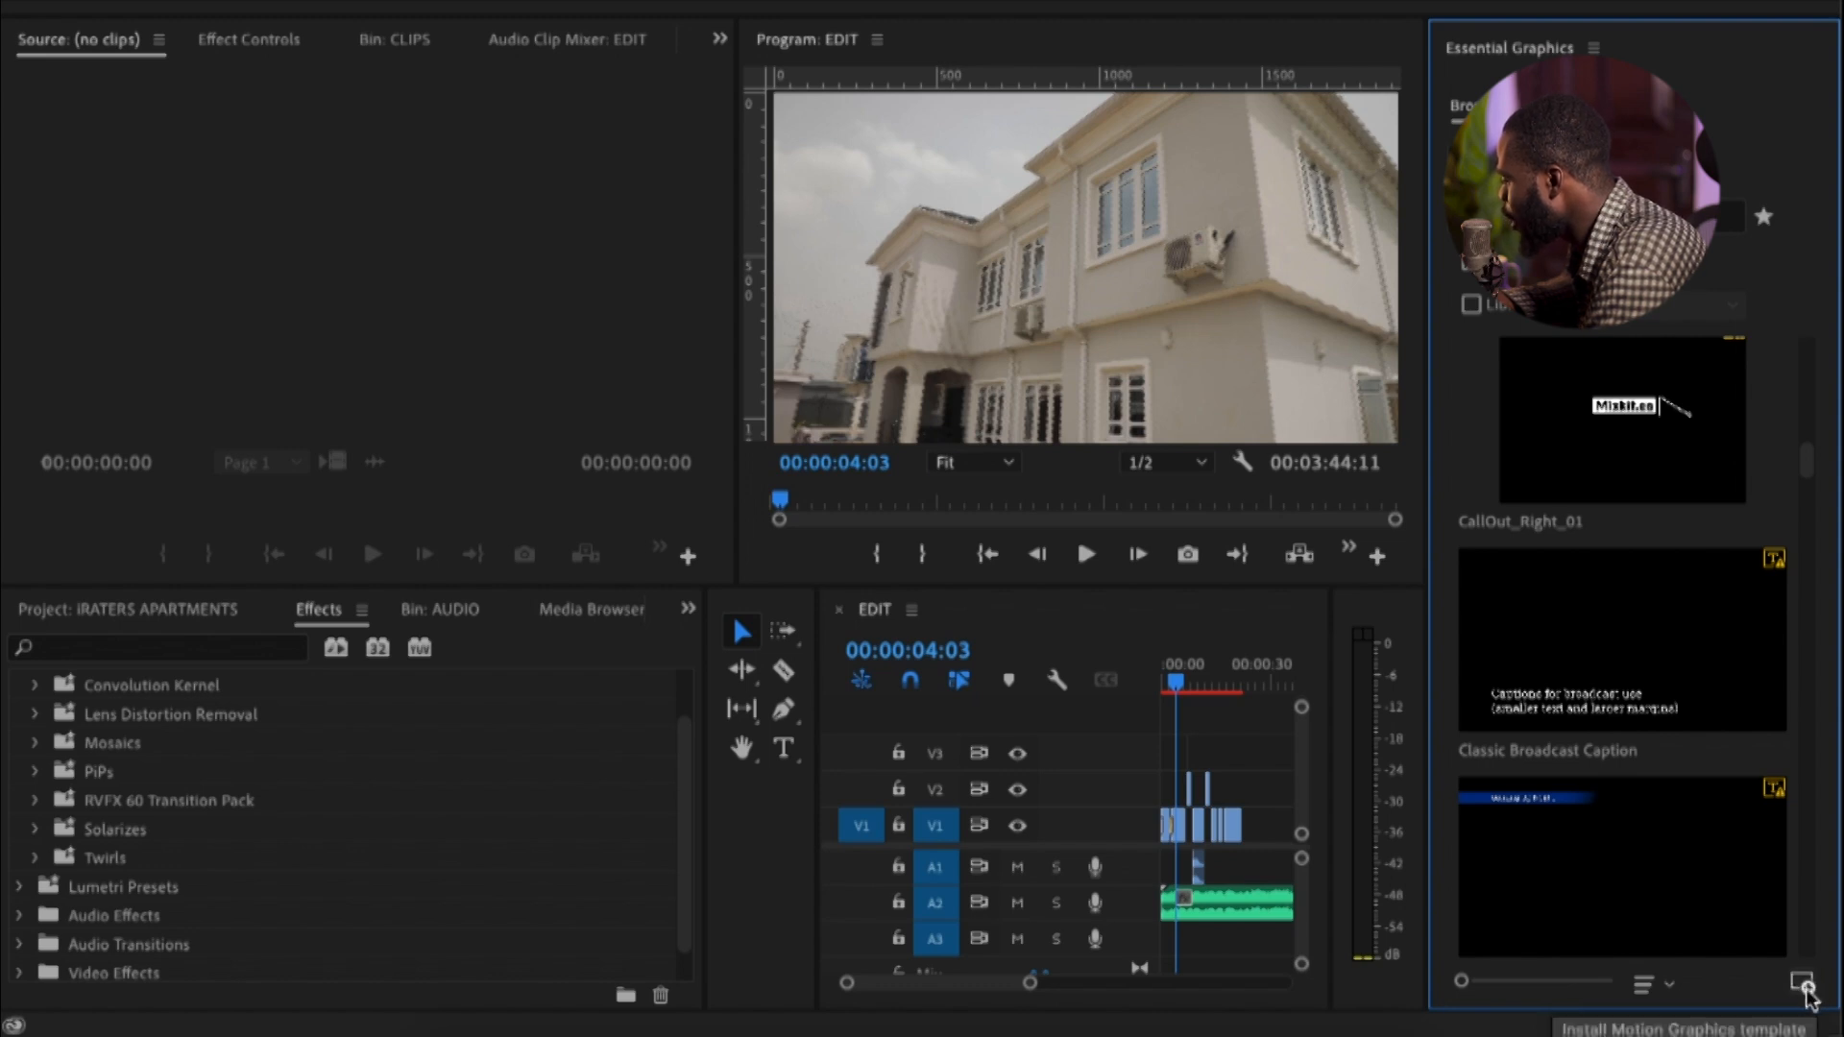
Install the motion graphics template "Type Writer Text 2nd Typ...9.mogrt" from the TypeWriter Text folder in Downloads
left_click(1804, 986)
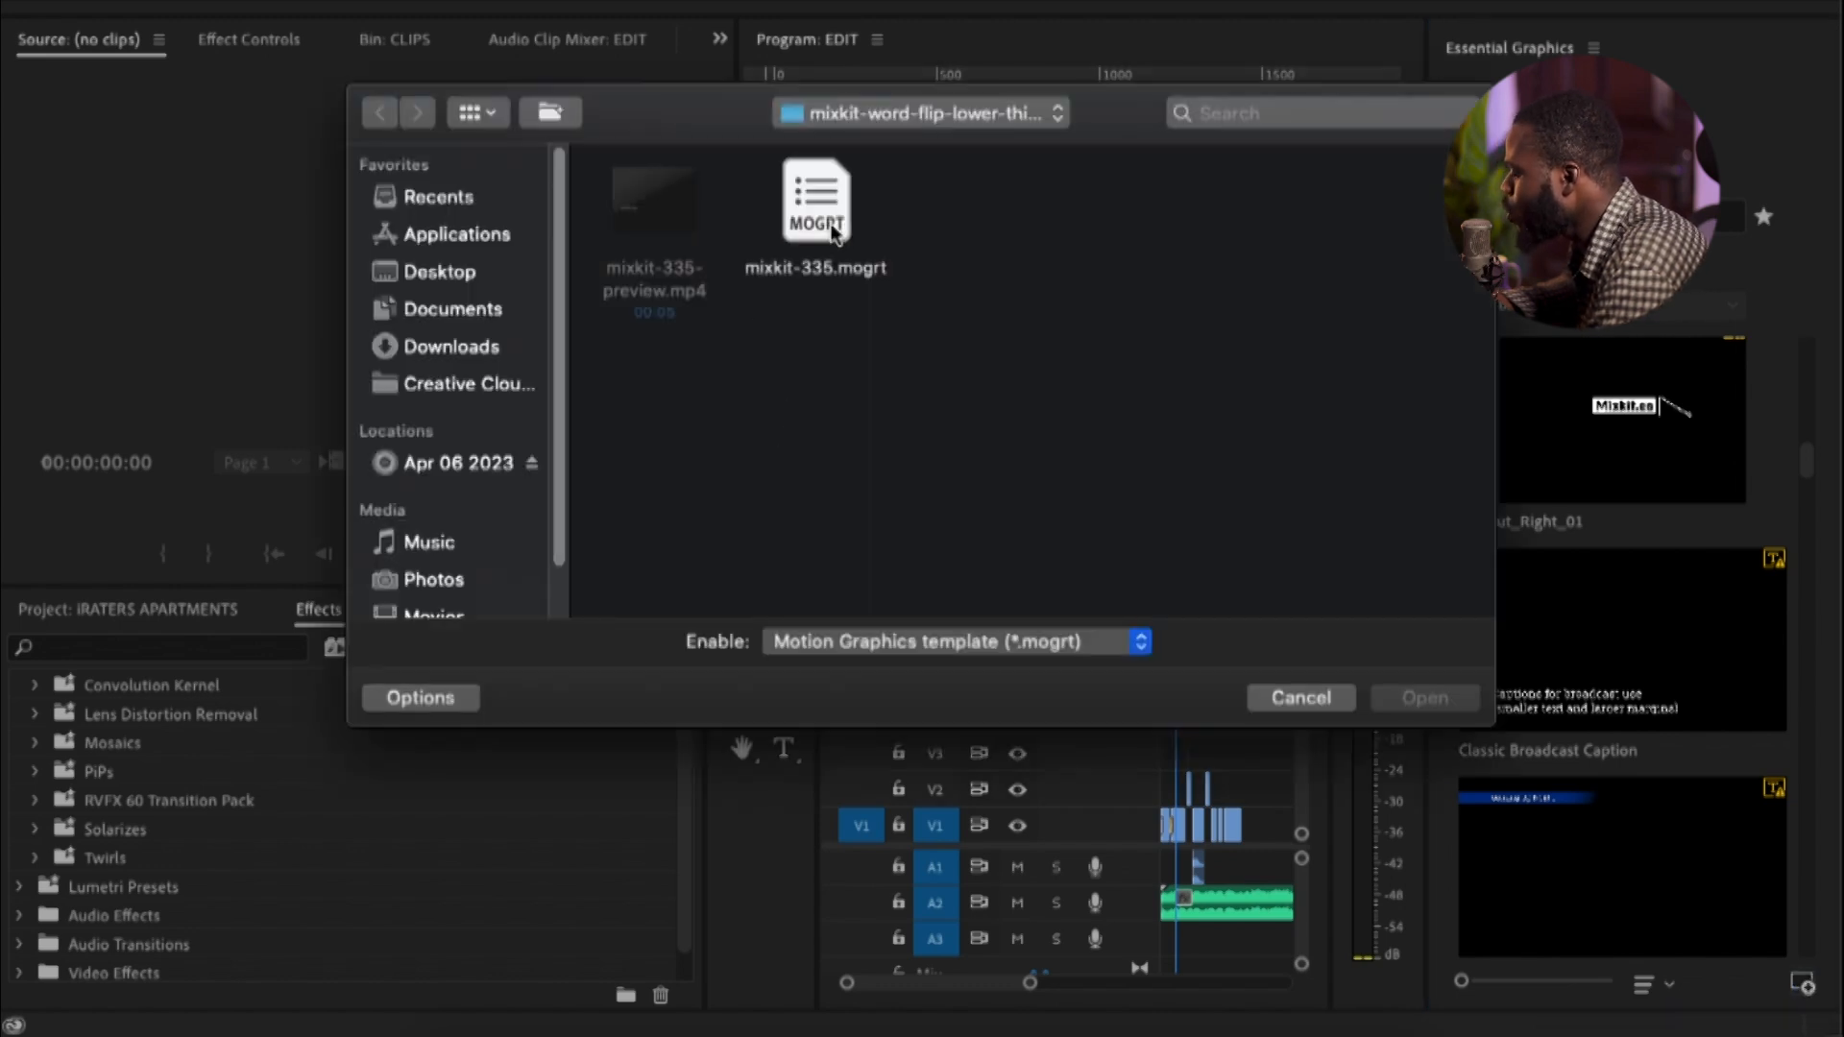
left_click(447, 347)
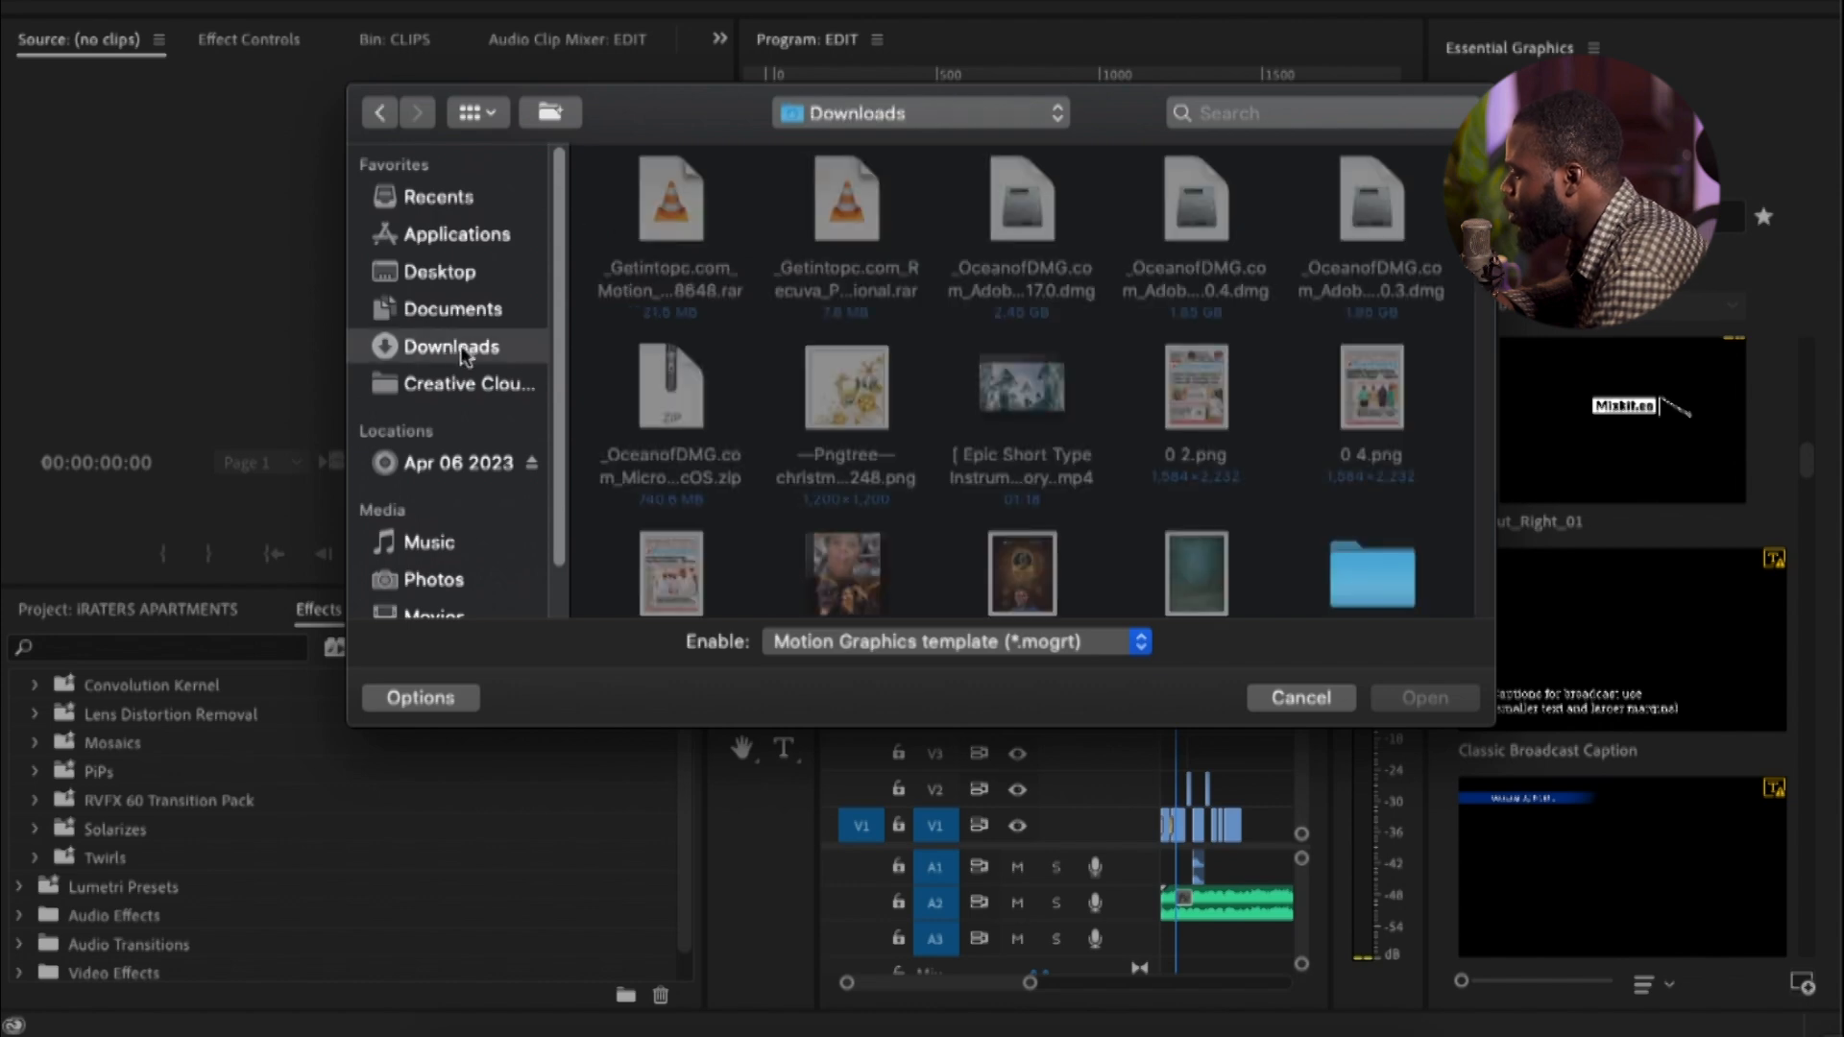
scroll(1056, 394, "down", 3)
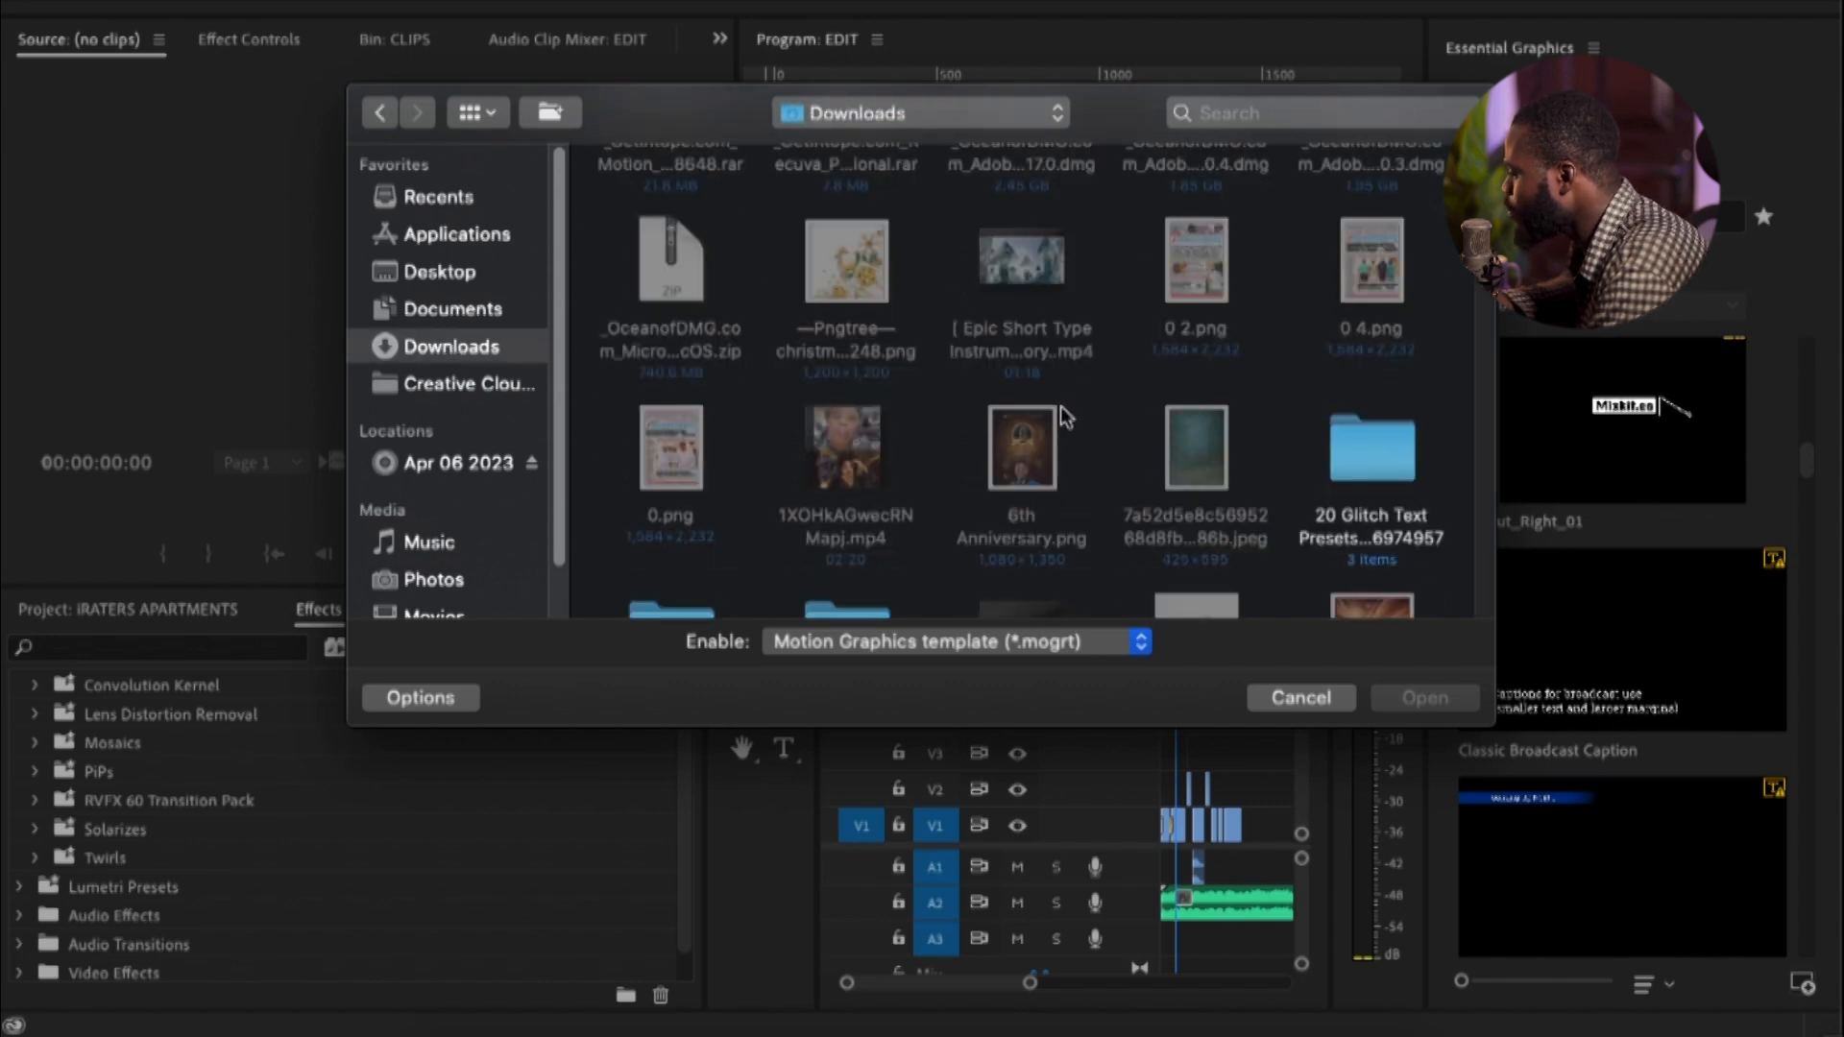
scroll(1061, 405, "down", 3)
scroll(1063, 402, "down", 2)
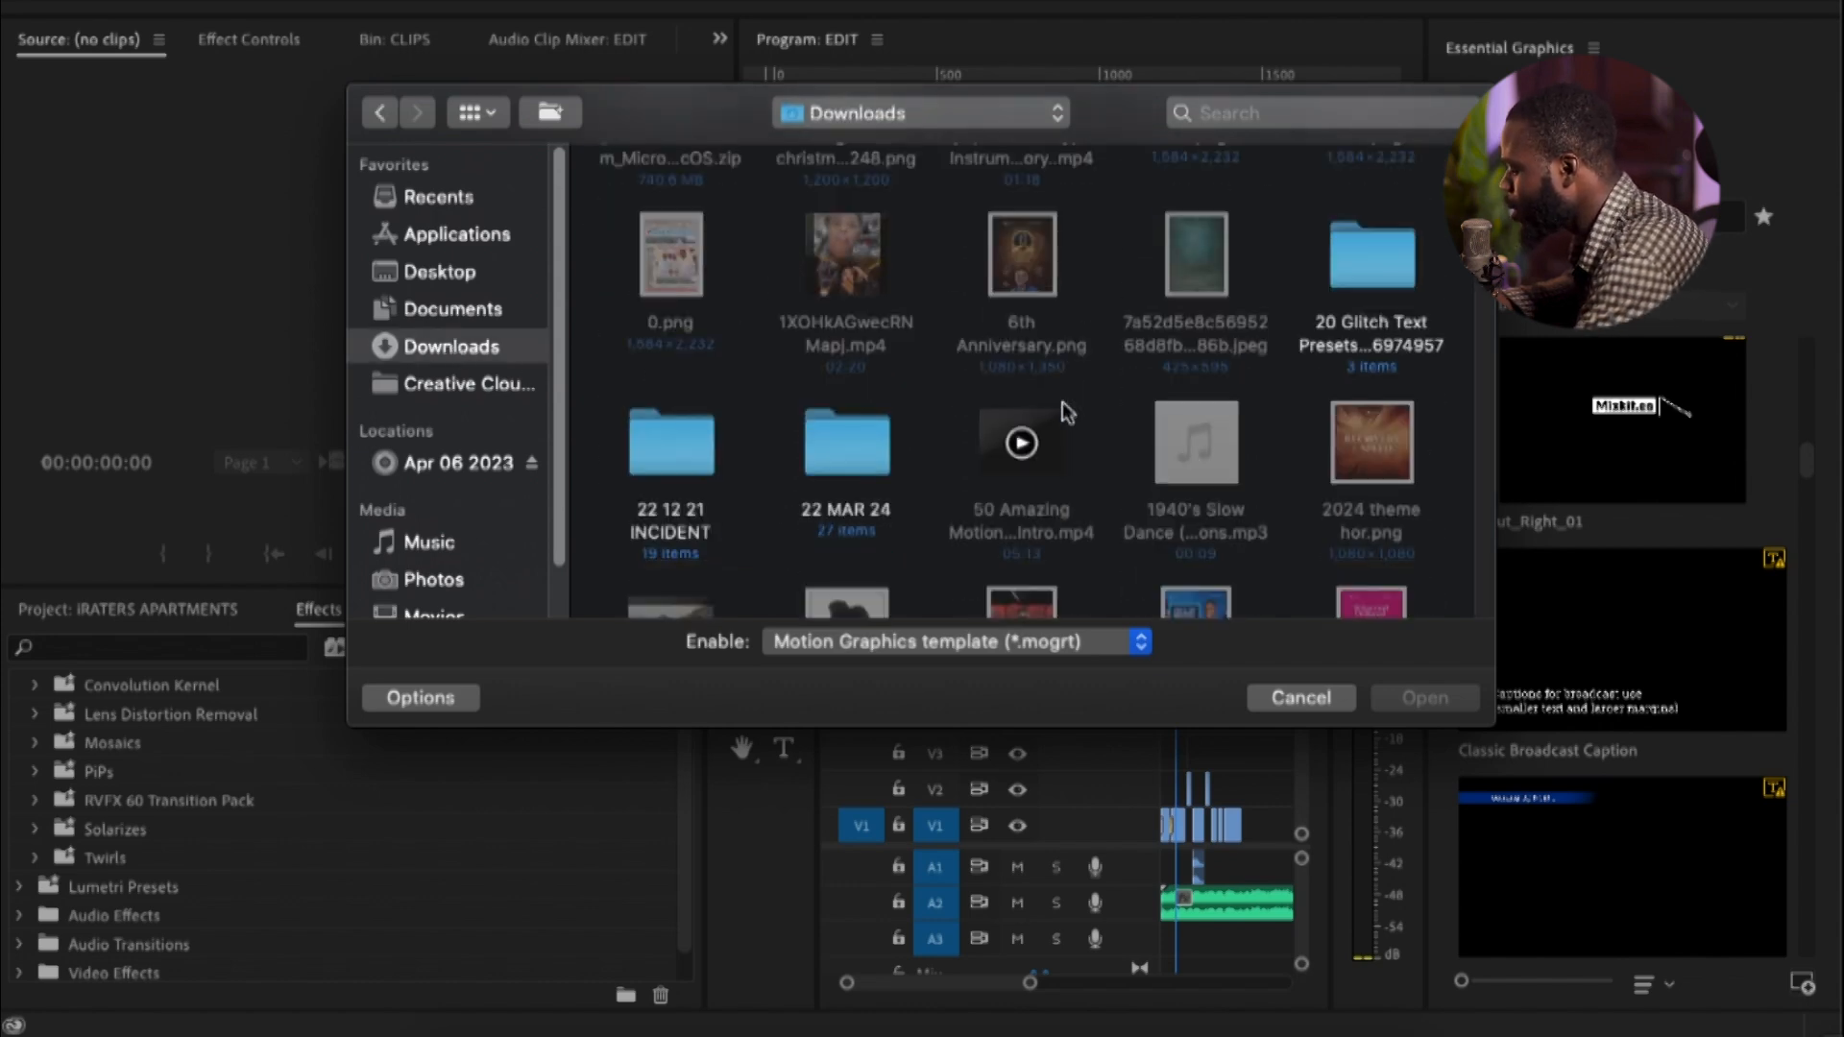
scroll(1052, 392, "down", 3)
scroll(1053, 392, "down", 2)
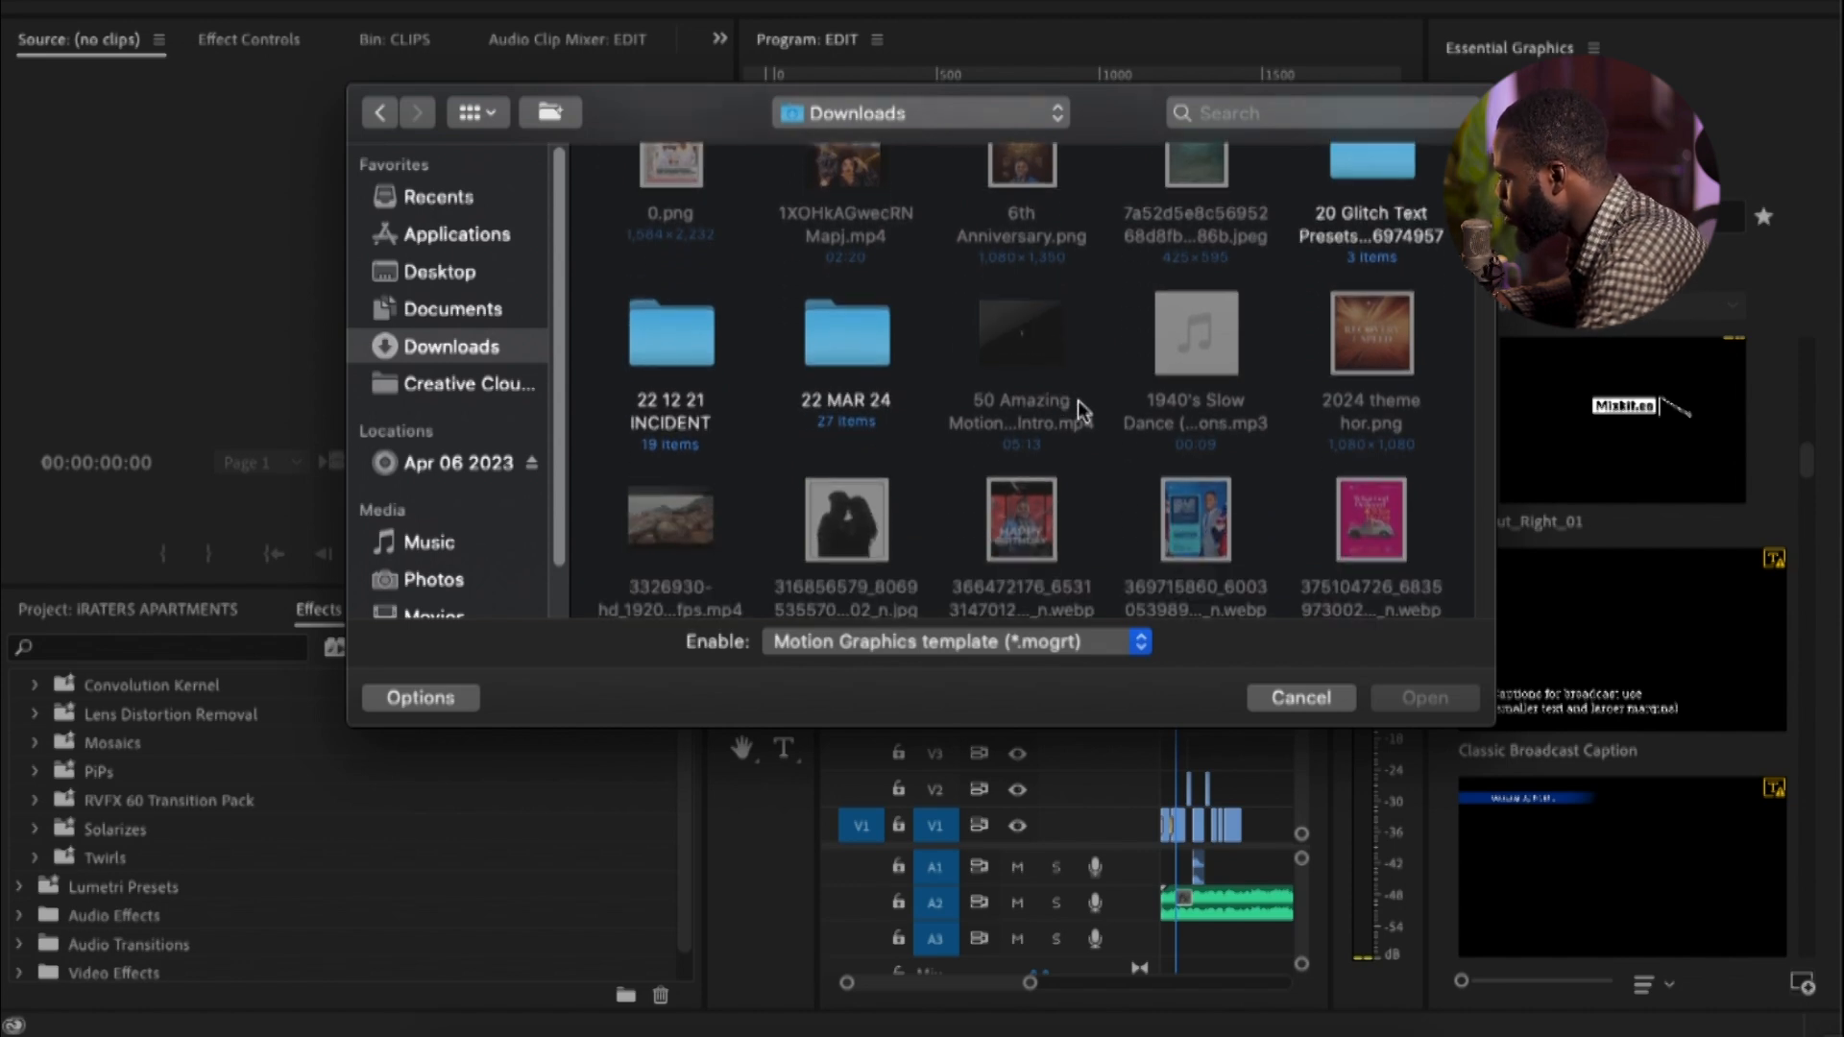
scroll(1014, 367, "down", 8)
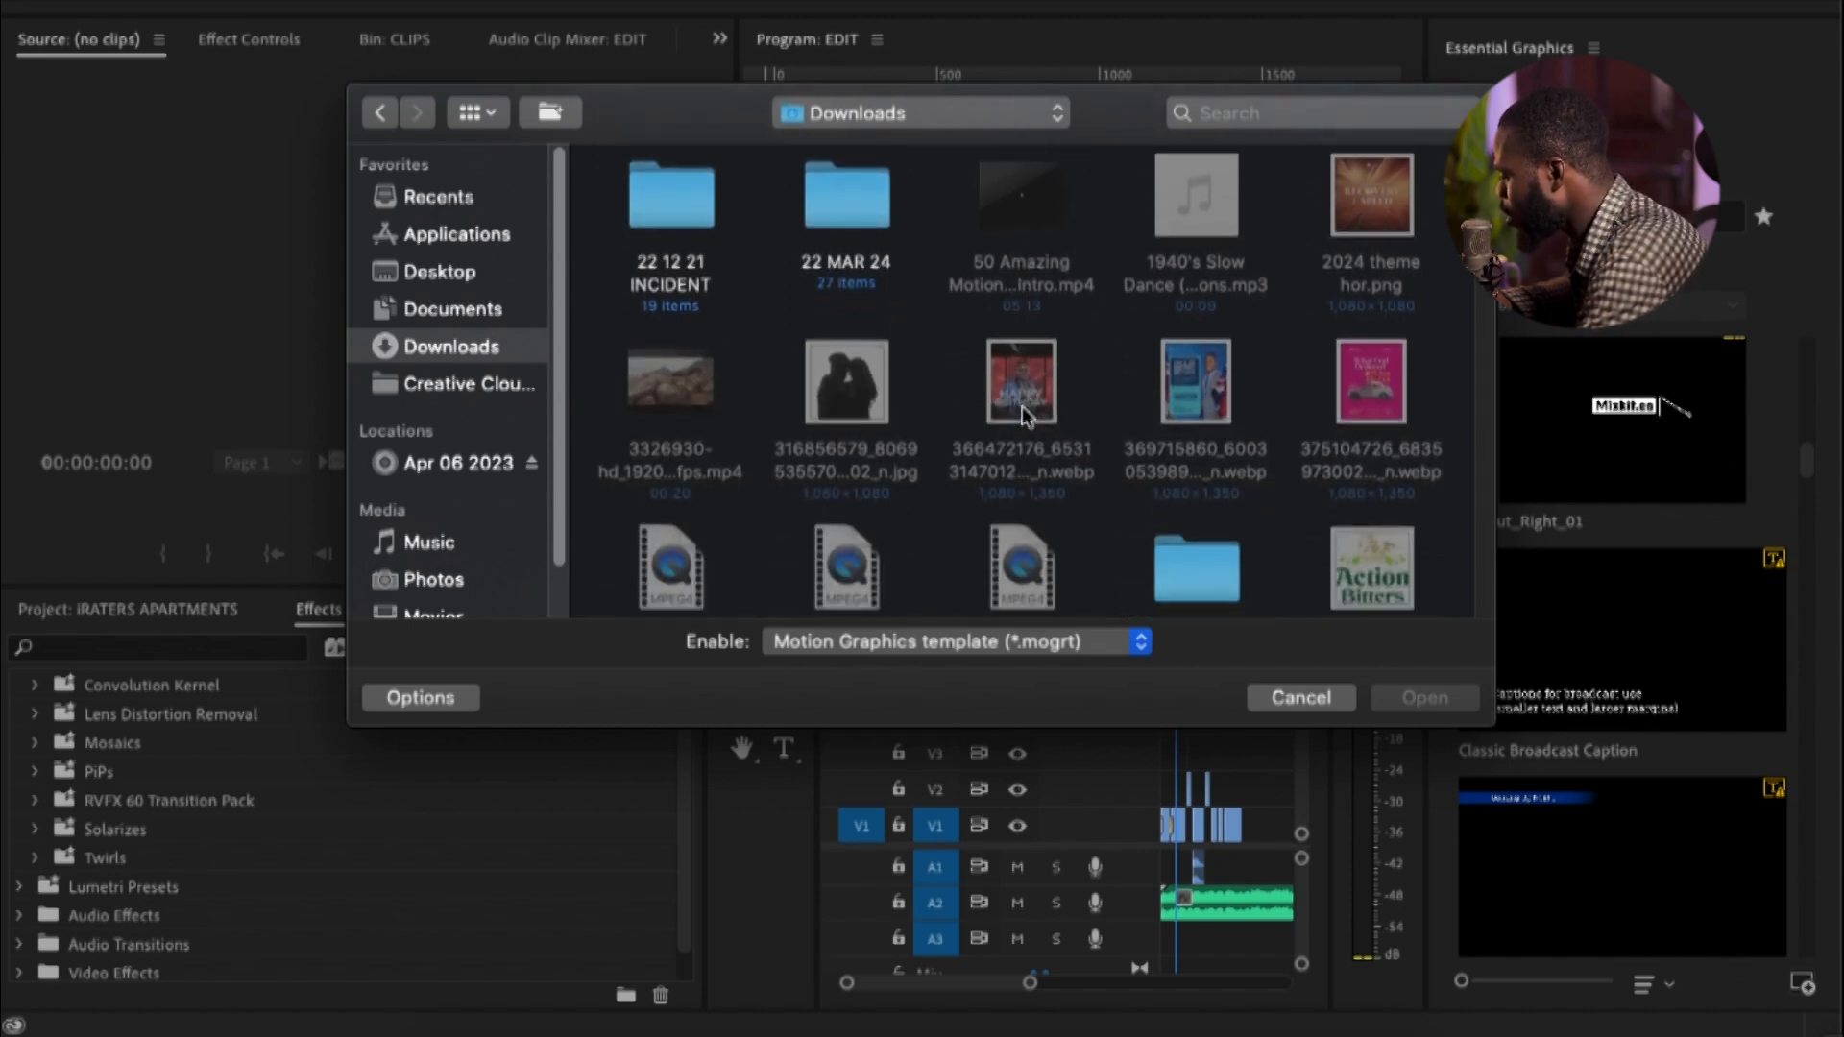
key("t")
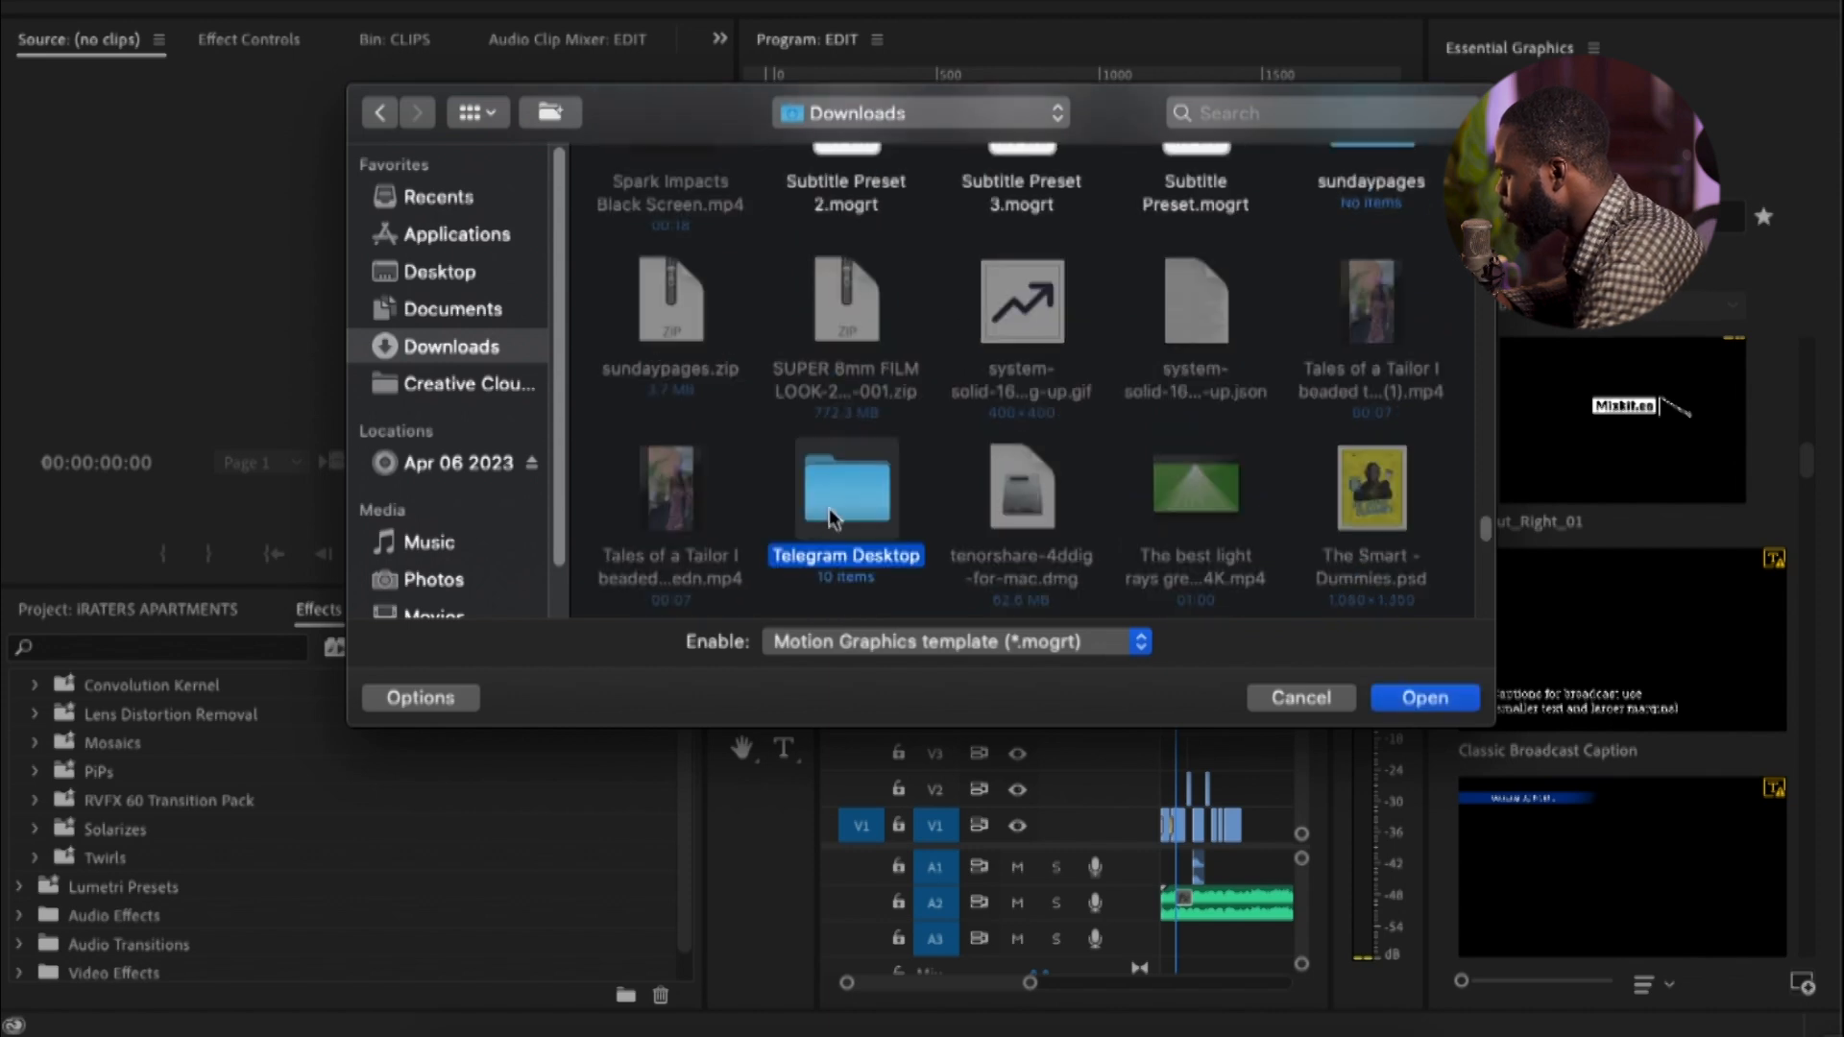
scroll(965, 403, "down", 10)
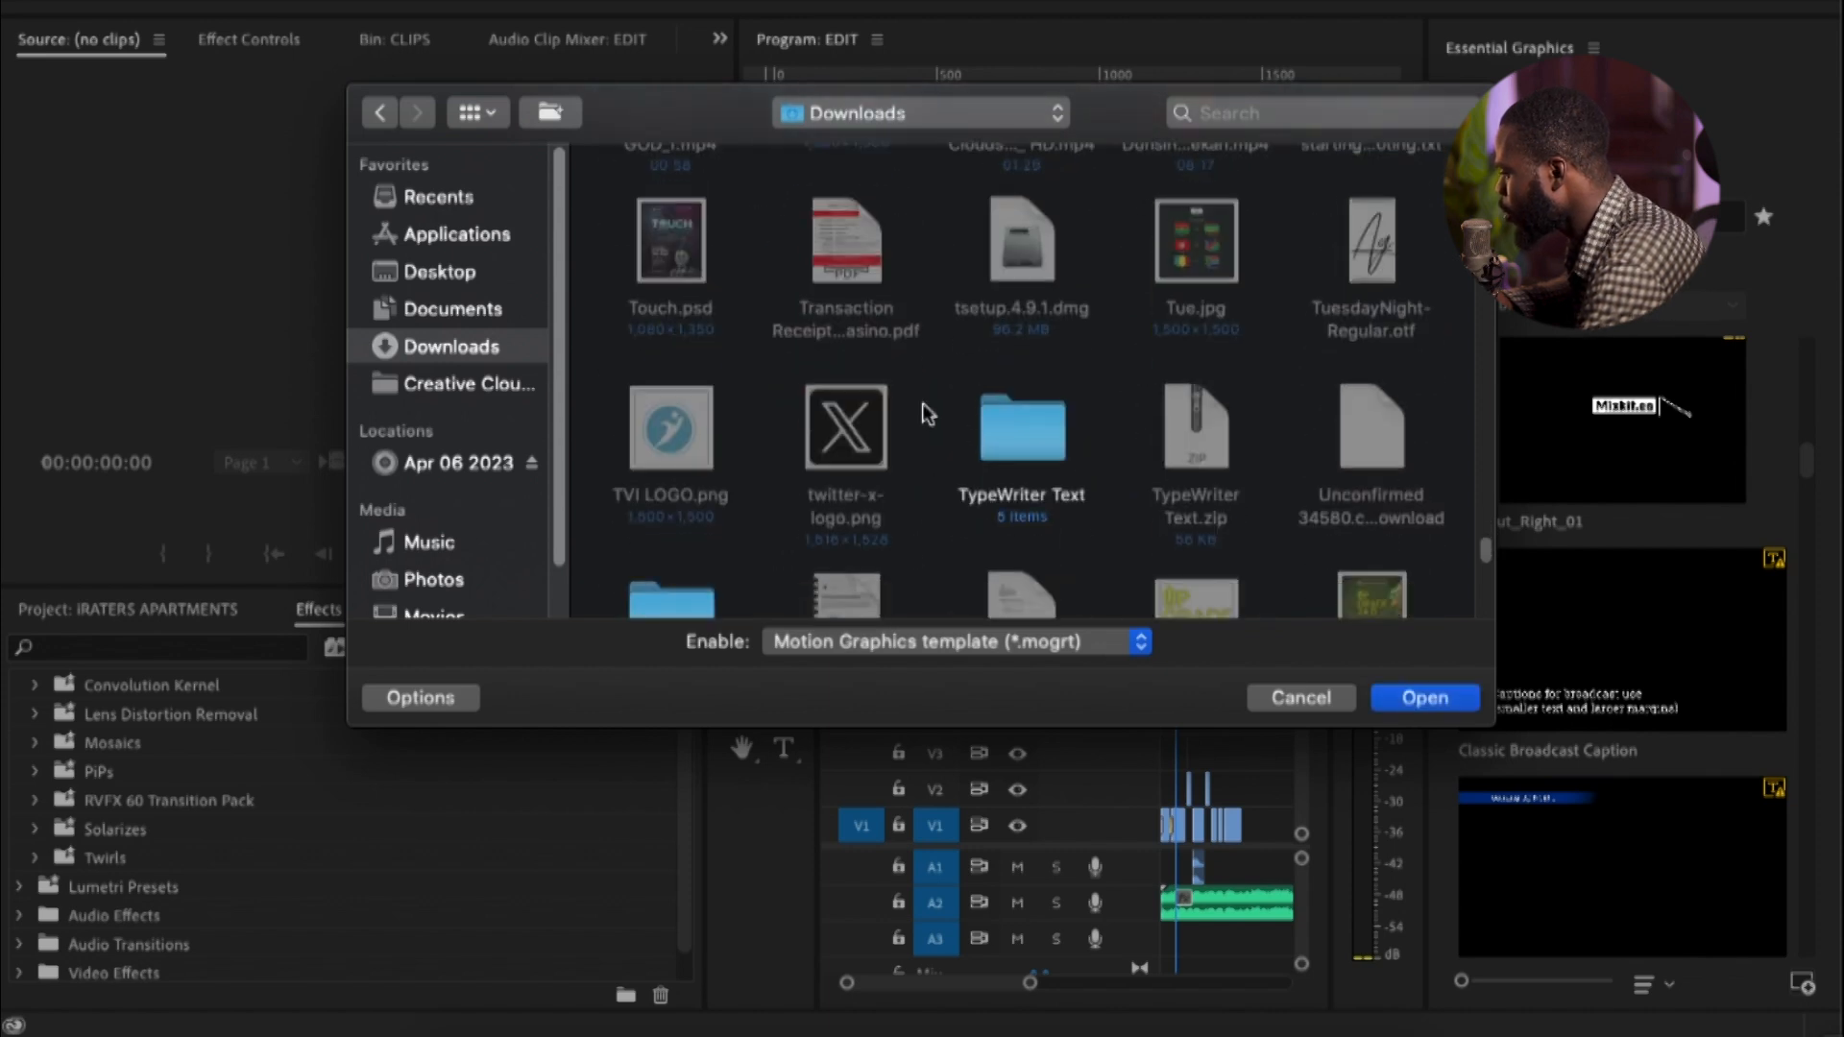
double_click(1035, 446)
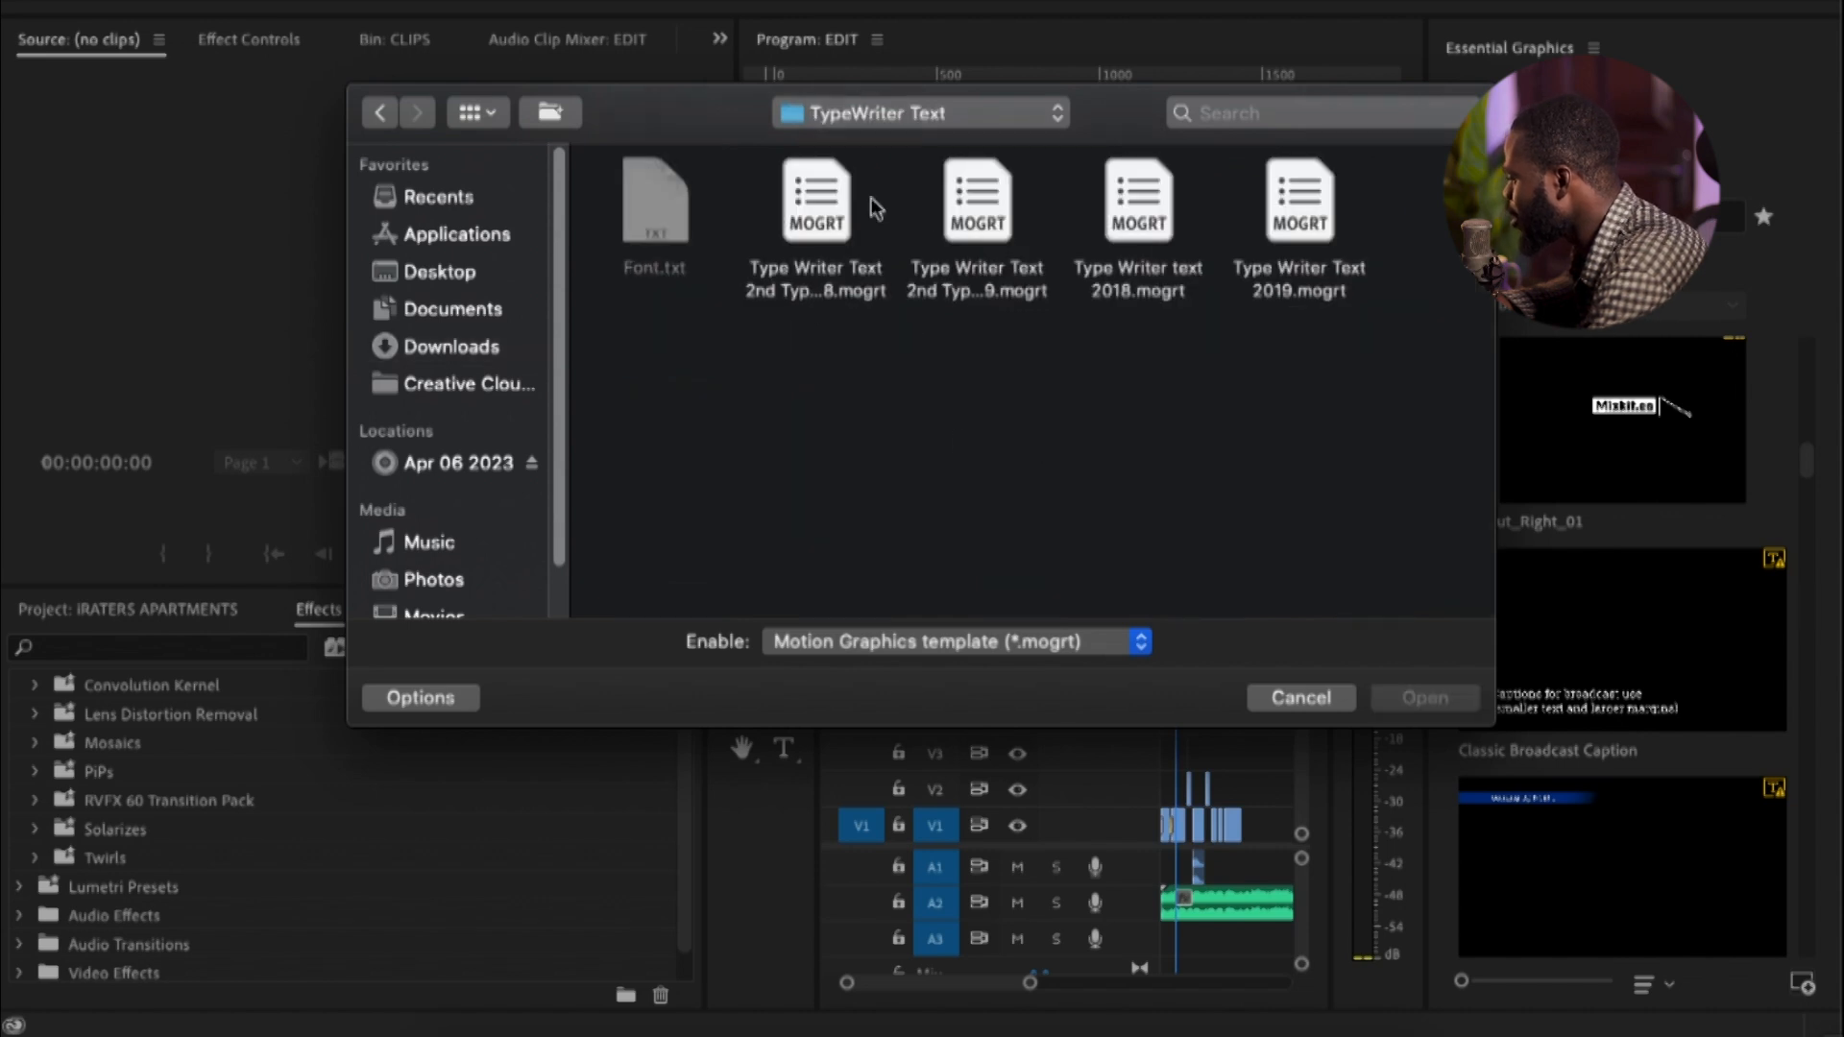
left_click(980, 211)
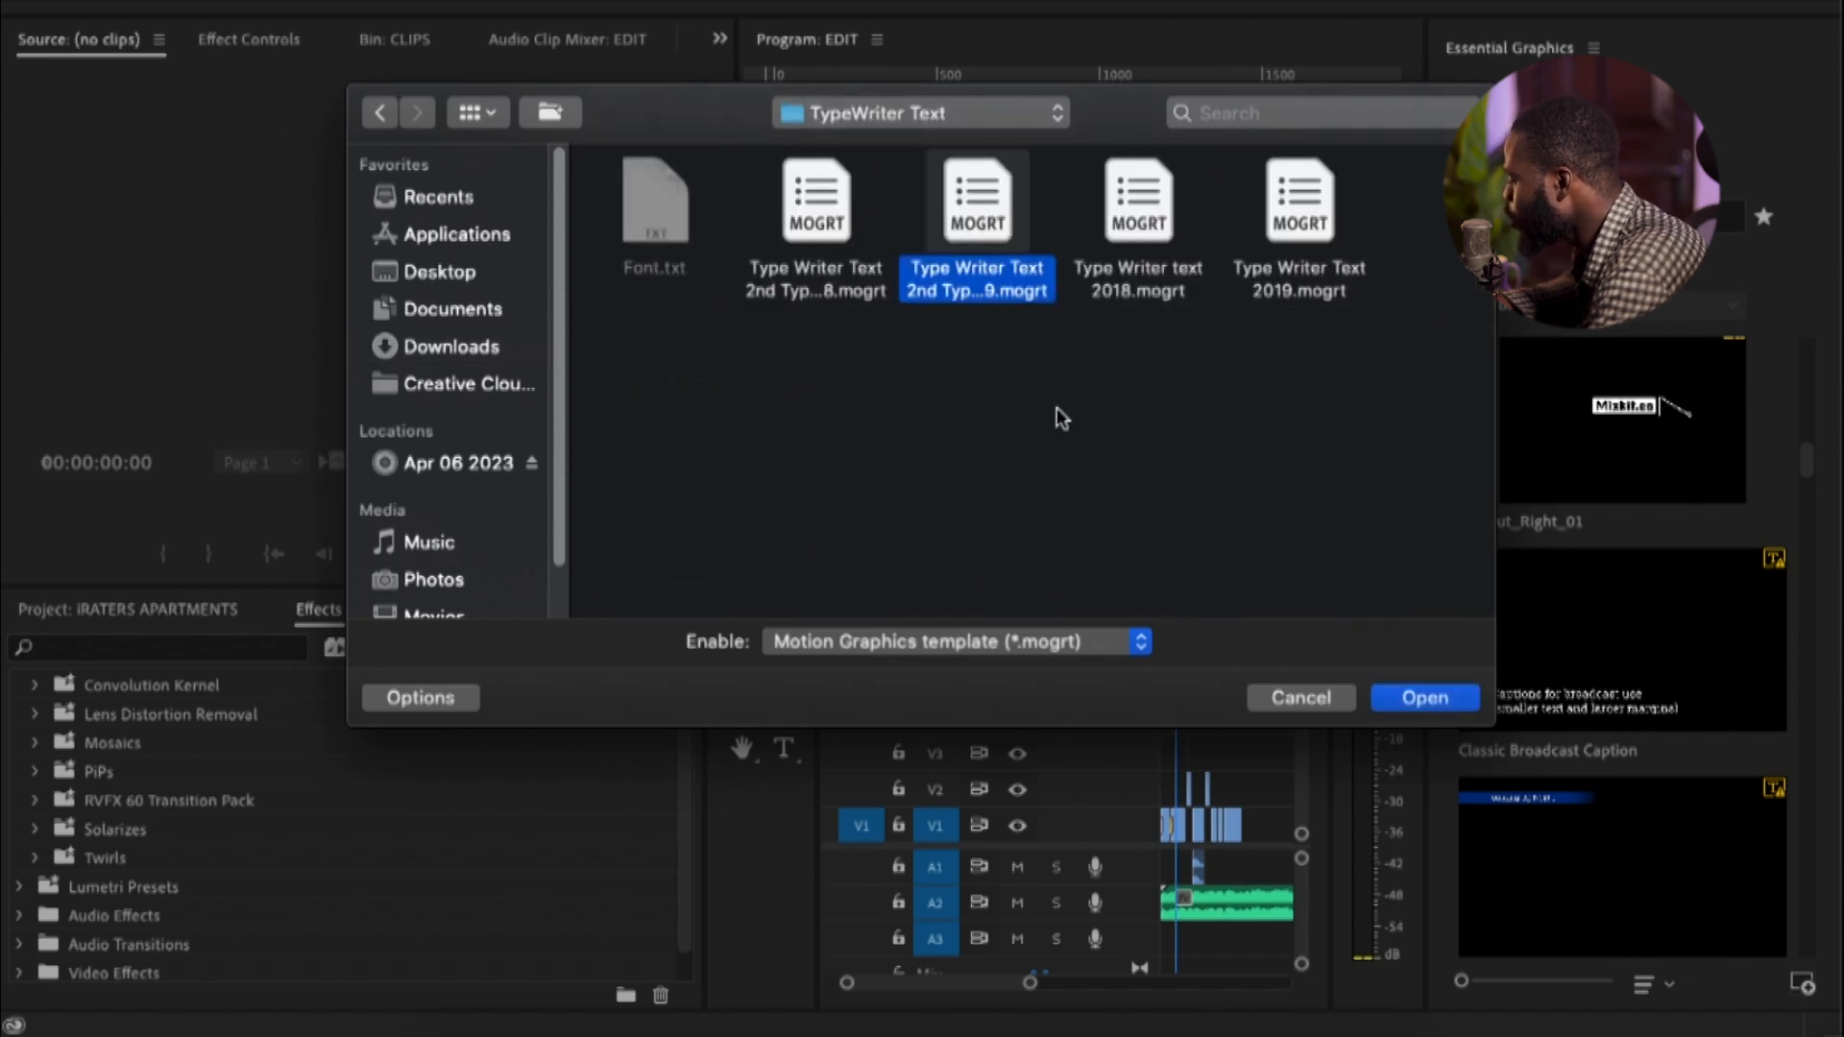
left_click(1425, 698)
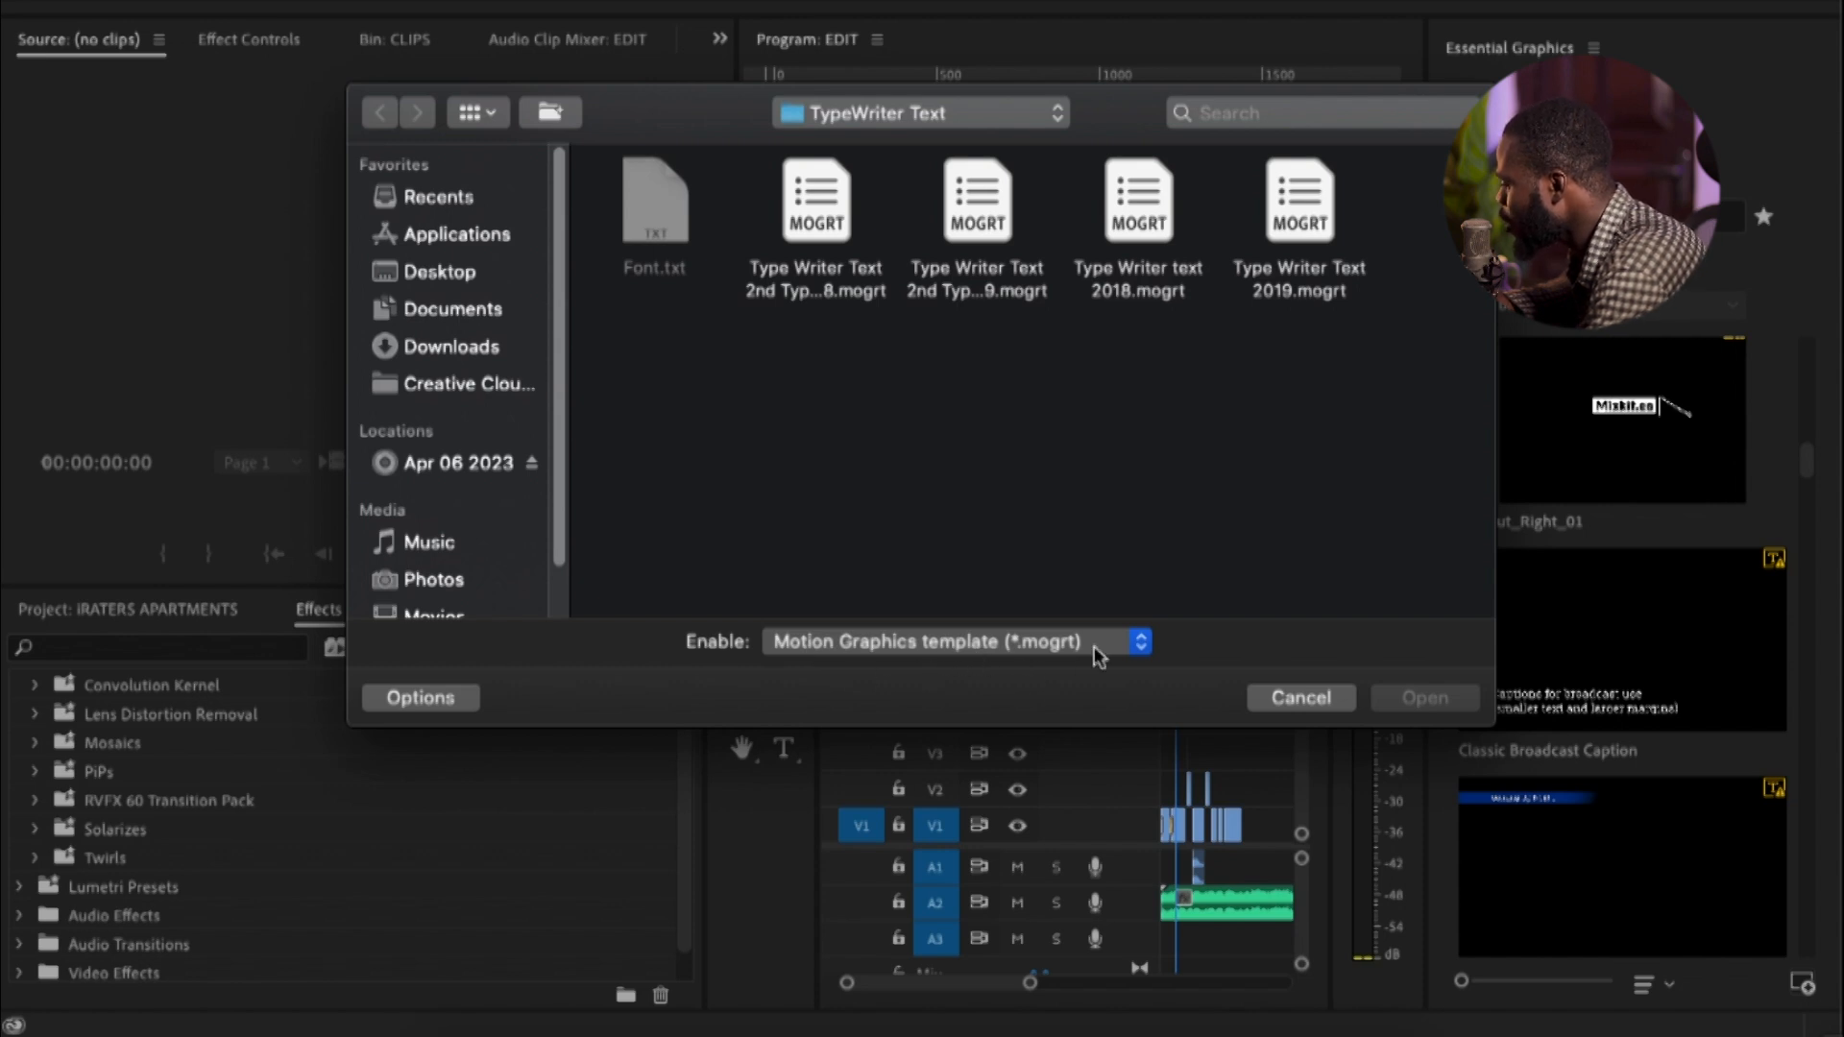
Try to install "Type Writer Text 2nd Typ...8.mogrt" from the TypeWriter Text folder and decline overwriting the existing template
left_click(832, 185)
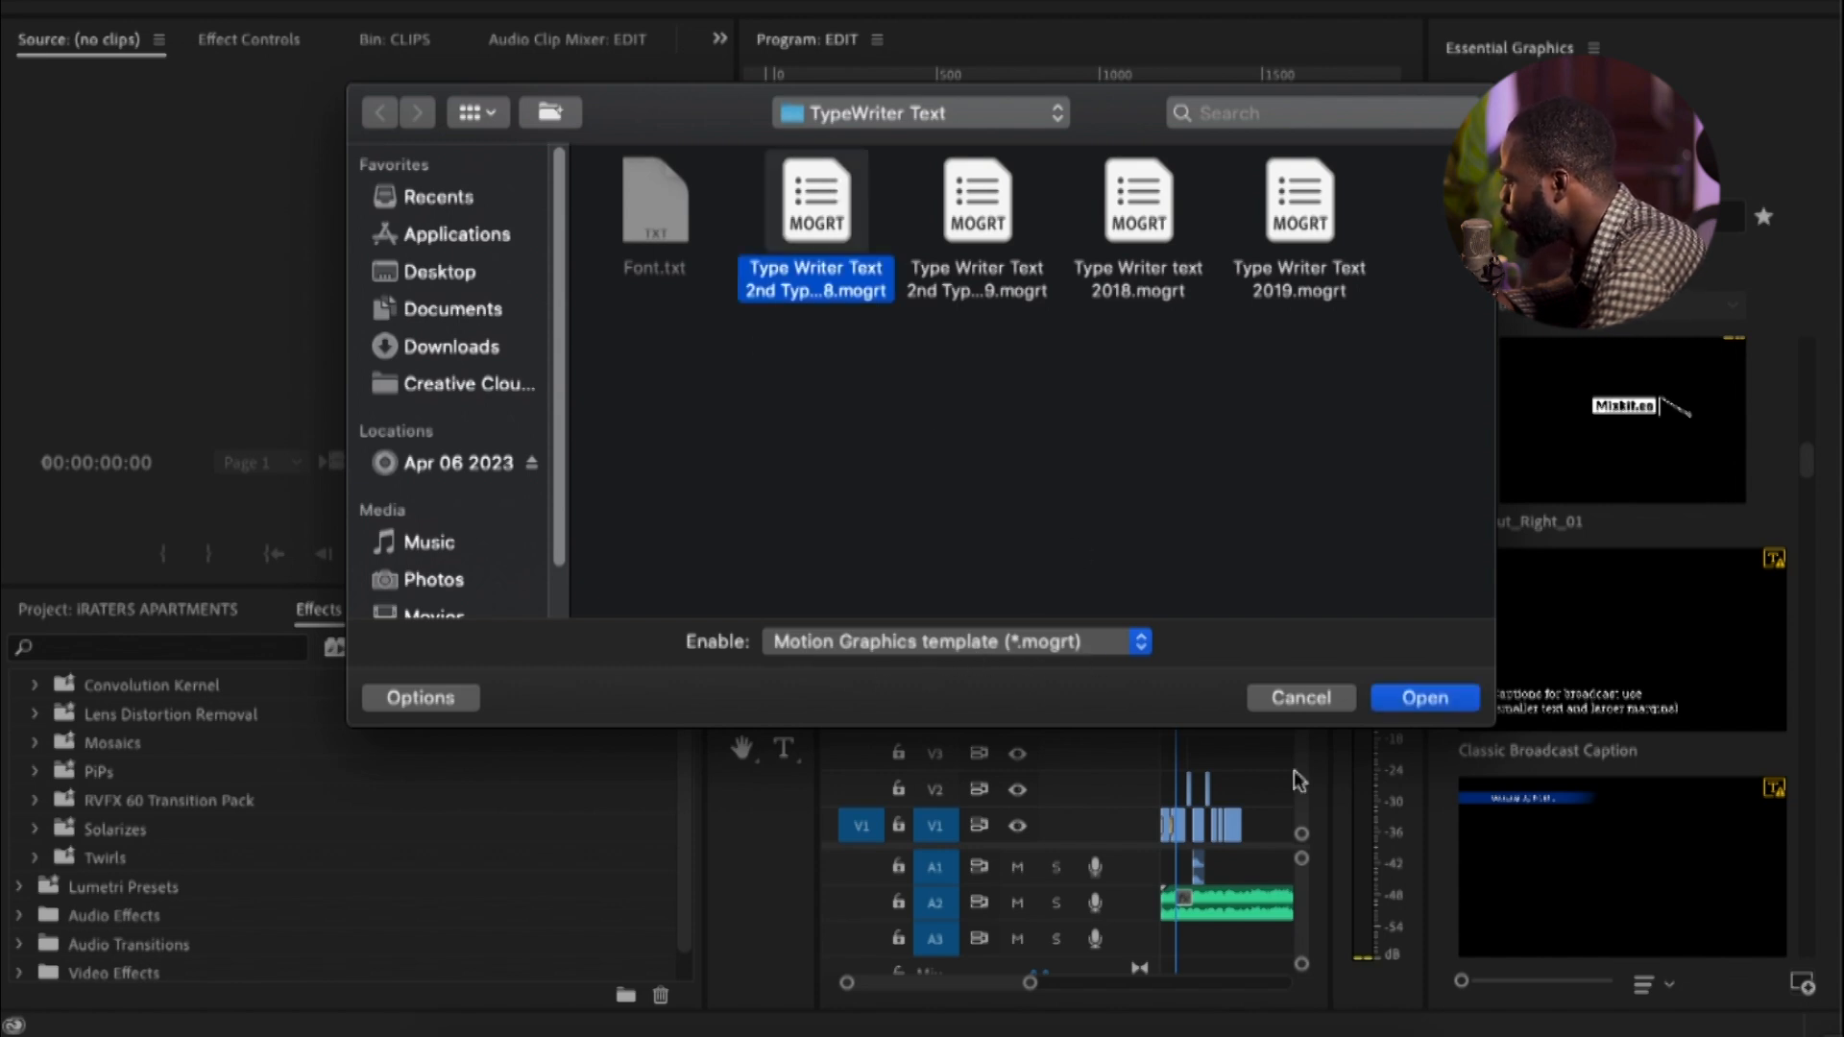
left_click(1427, 699)
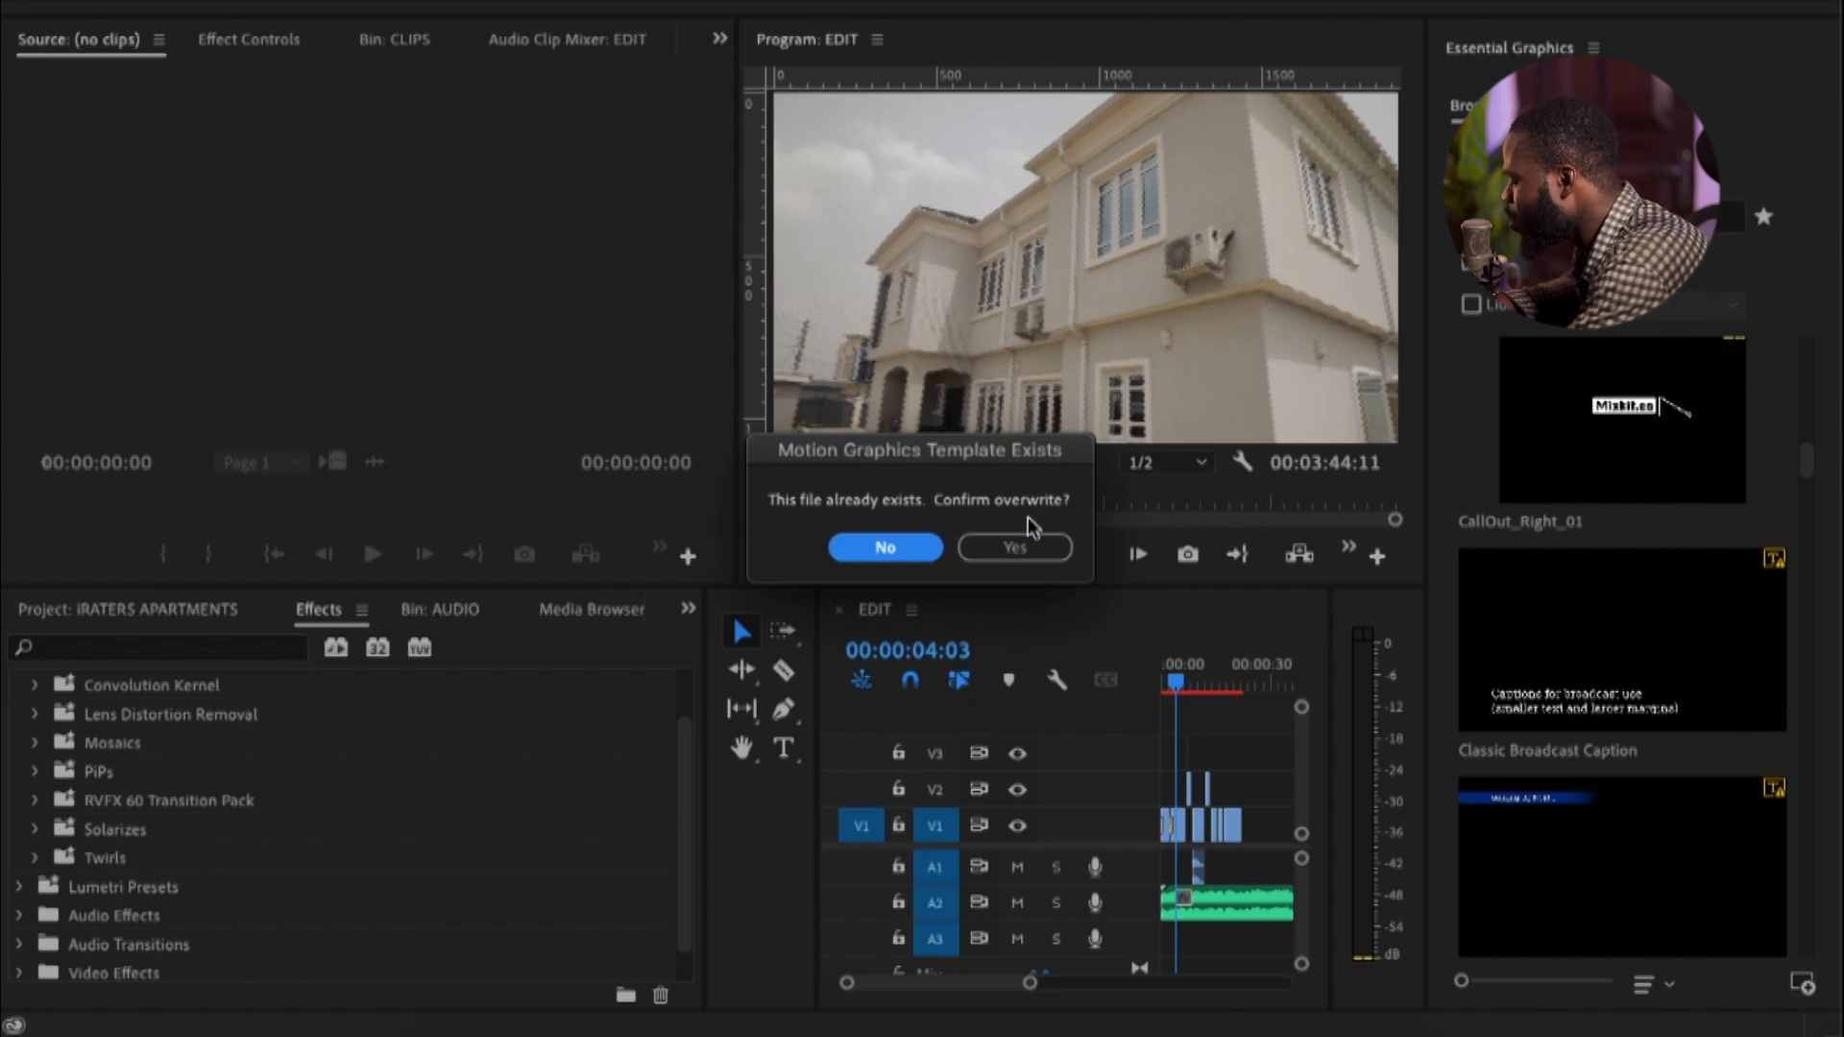
left_click(876, 548)
Widen the EDIT timeline panel by narrowing the Effects panel so that more of the clips can be seen
scroll(1708, 486, "down", 2)
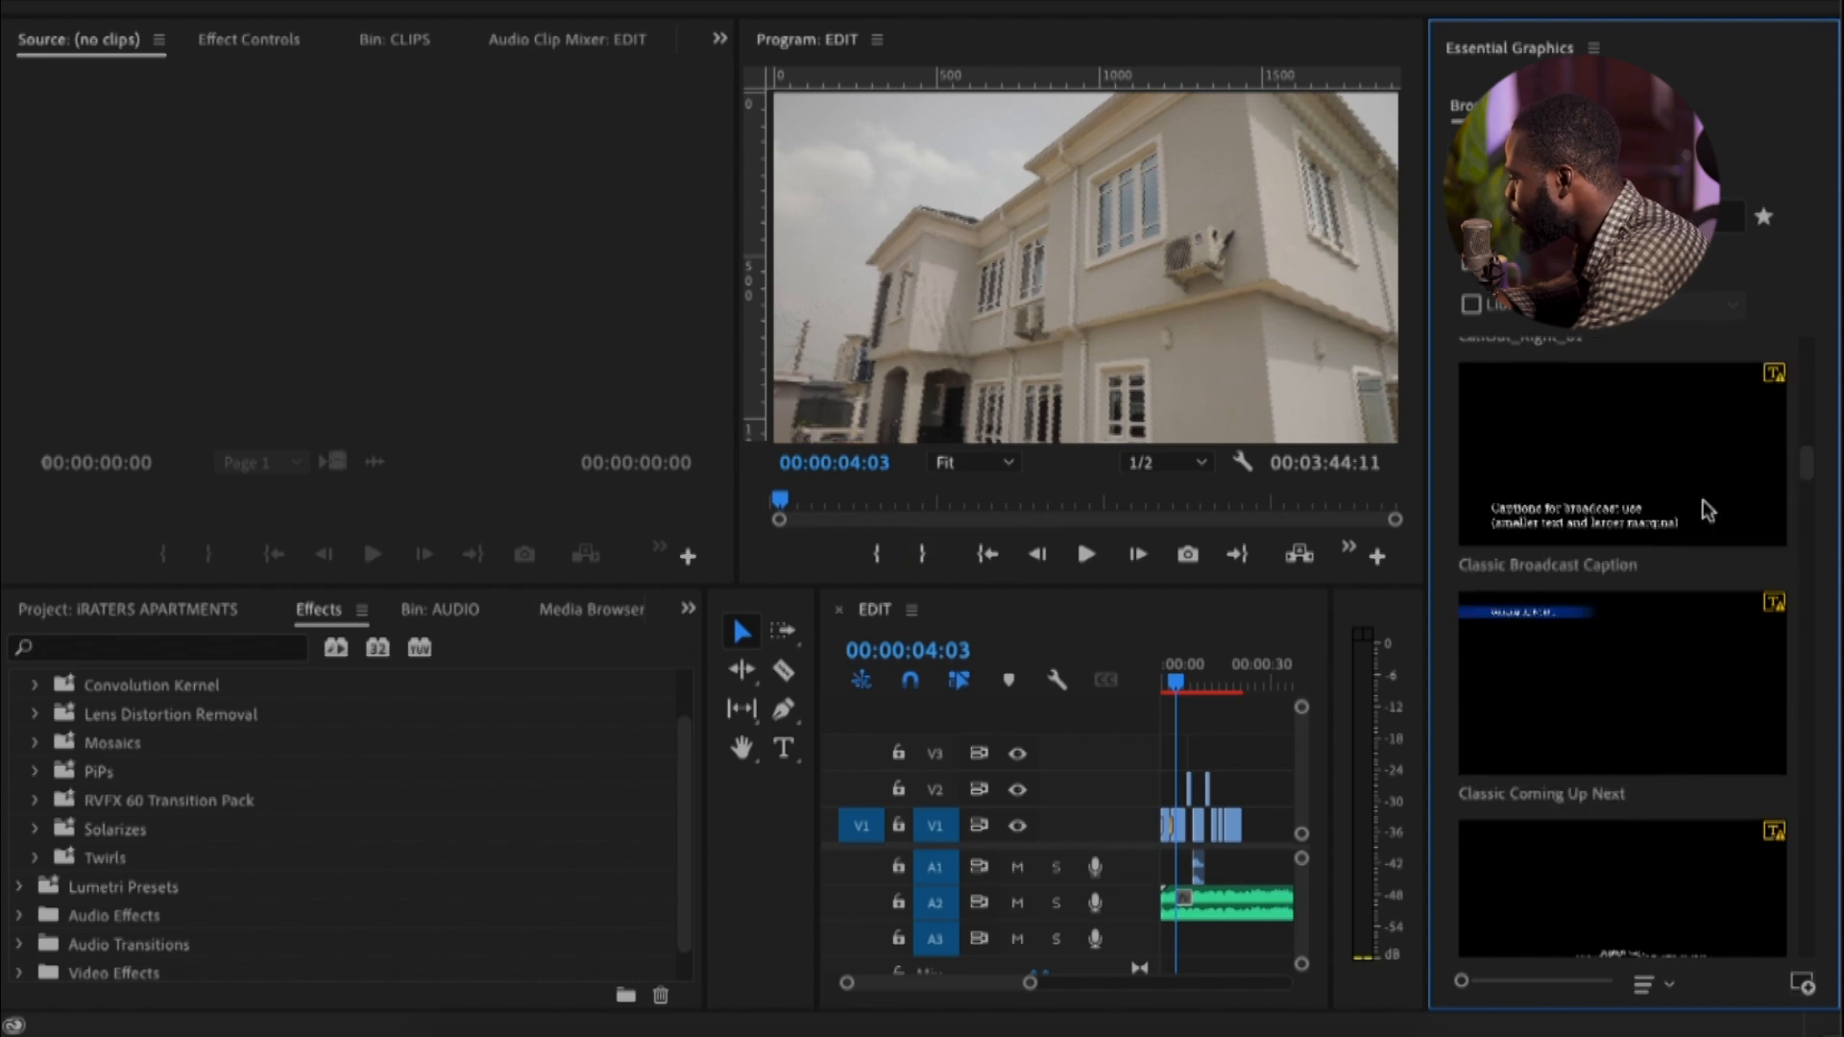
scroll(1704, 509, "up", 2)
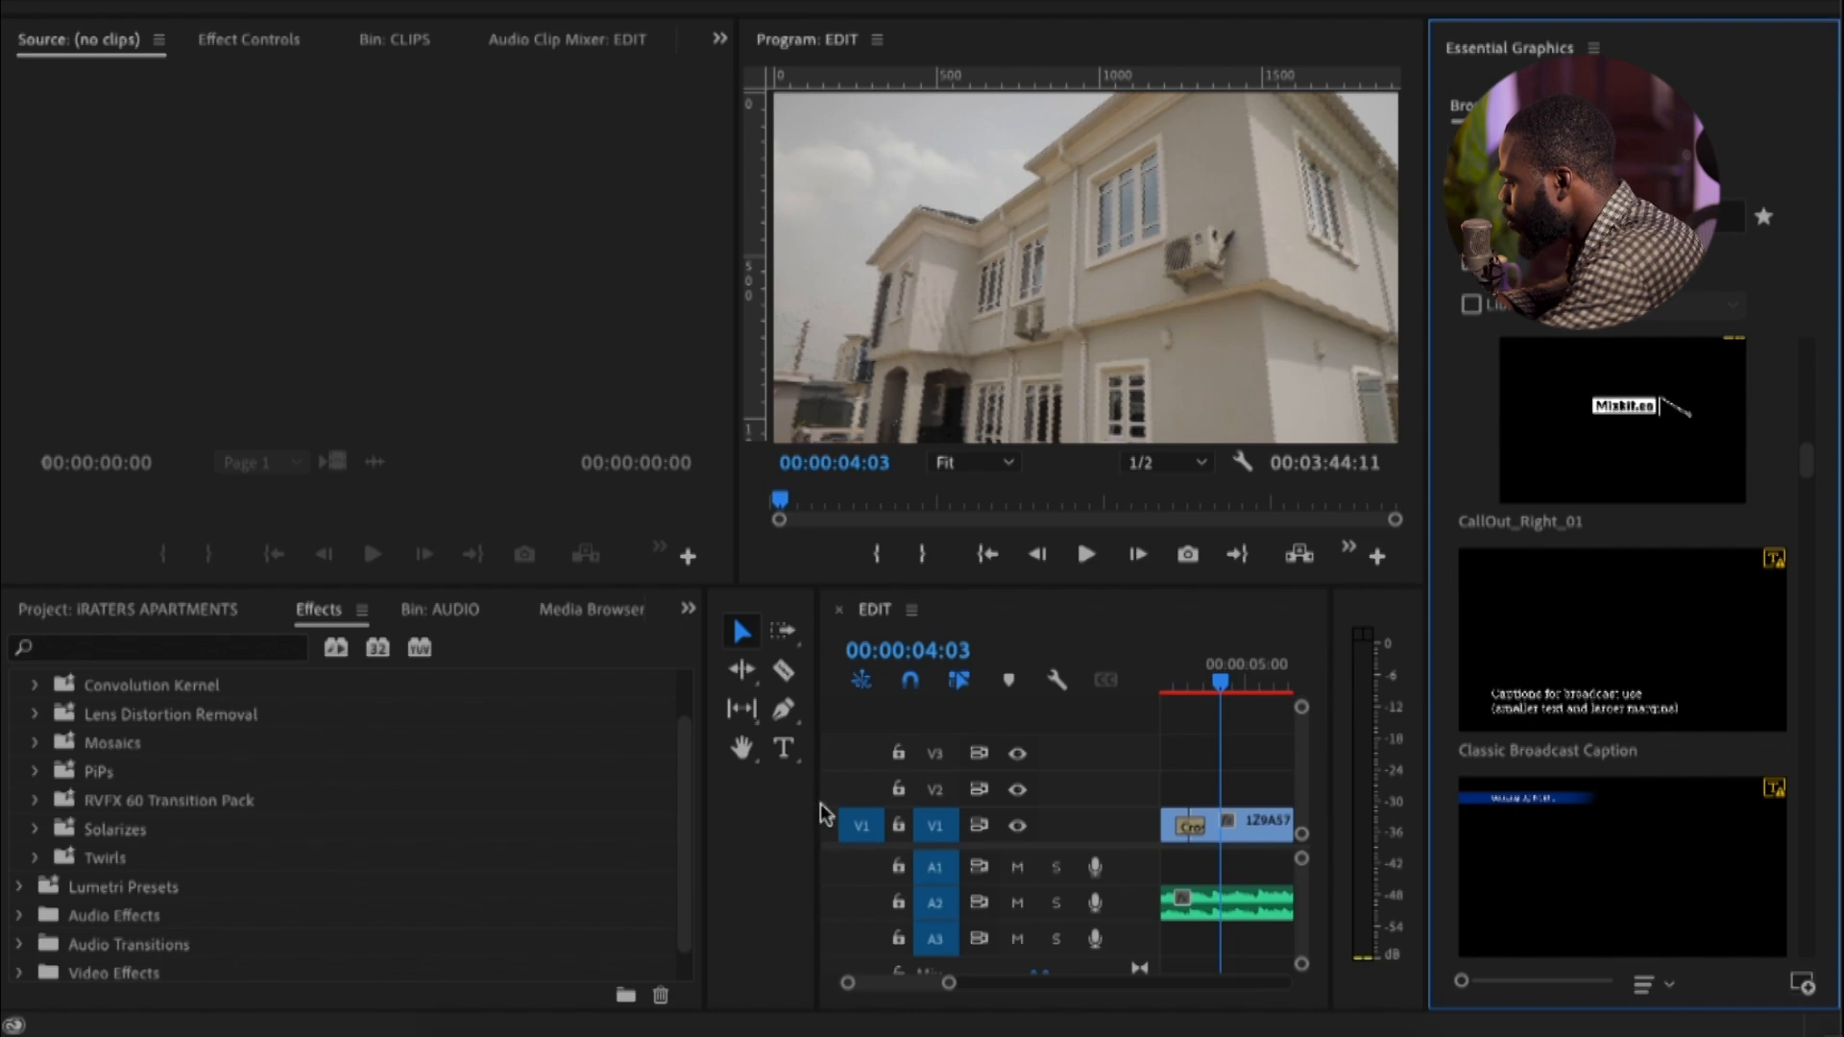
left_click_drag(821, 813, 343, 812)
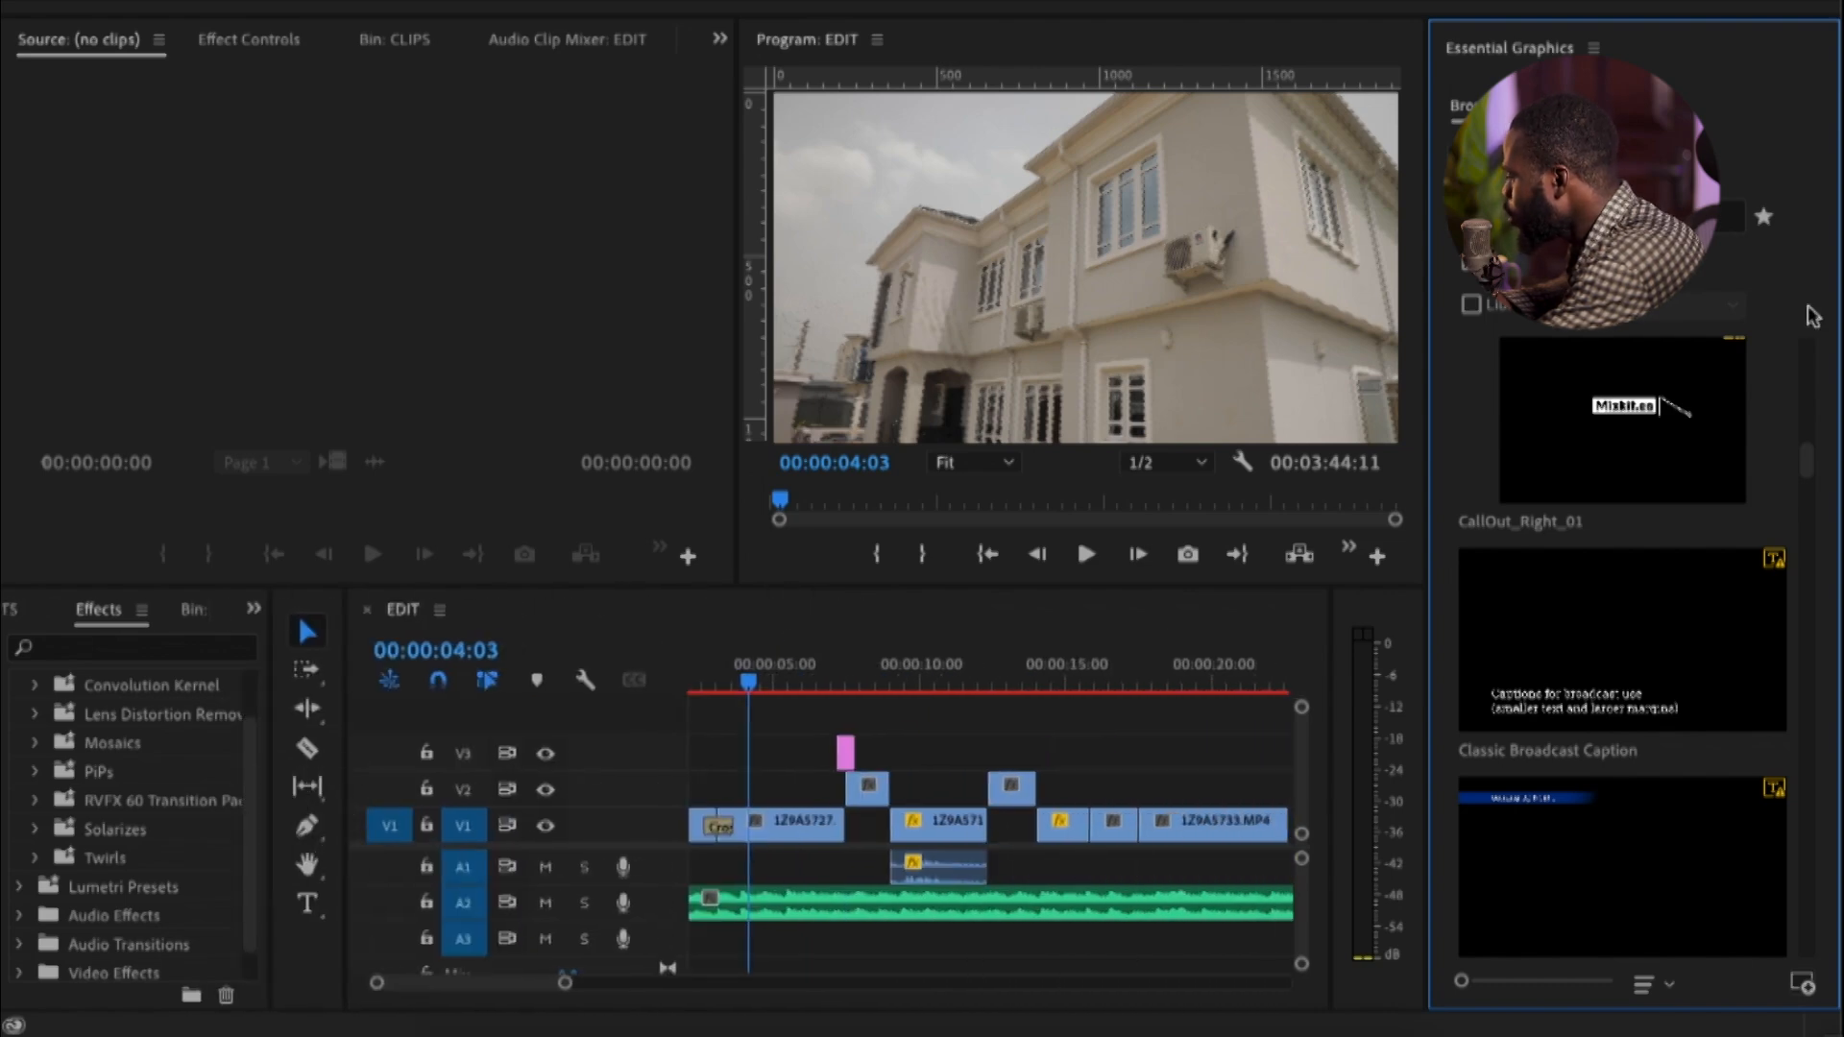
Add the Type Writer 2nd type template above the clips on V4 at the sequence start and select it for editing
left_click(1806, 473)
left_click_drag(1806, 473, 1770, 926)
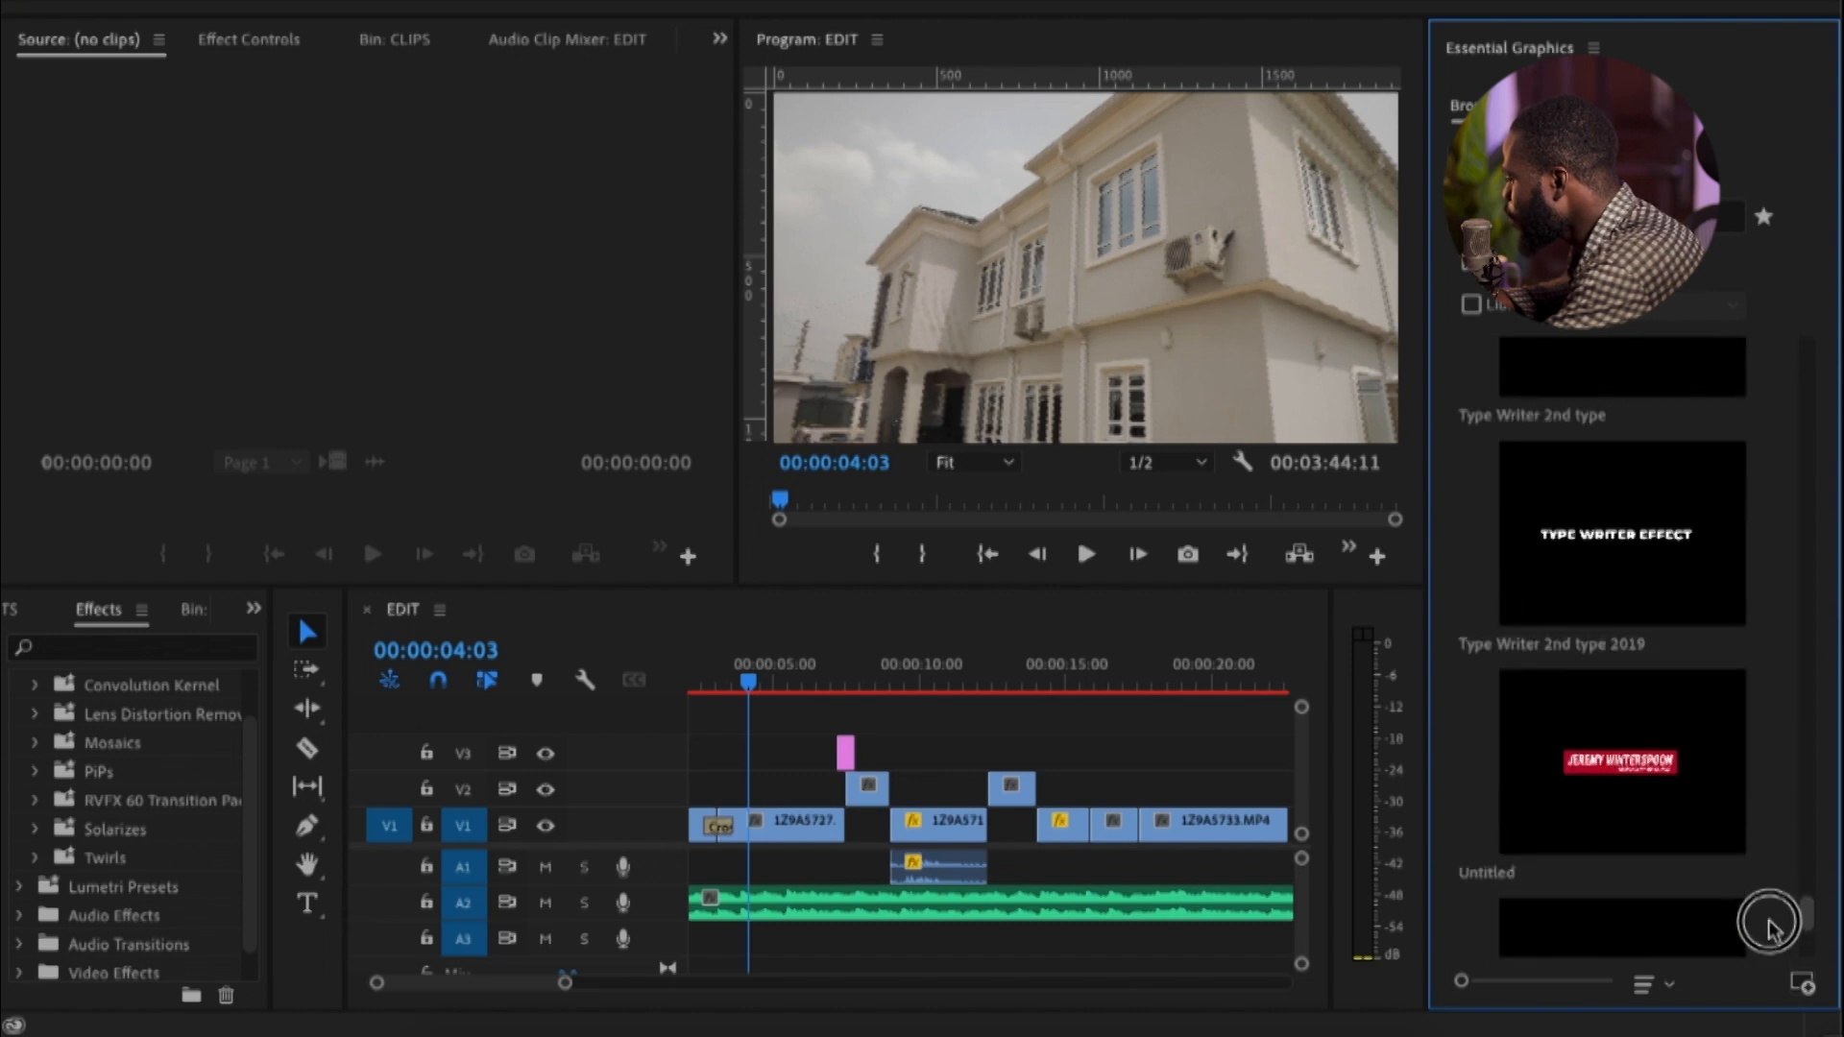
scroll(1600, 501, "up", 1)
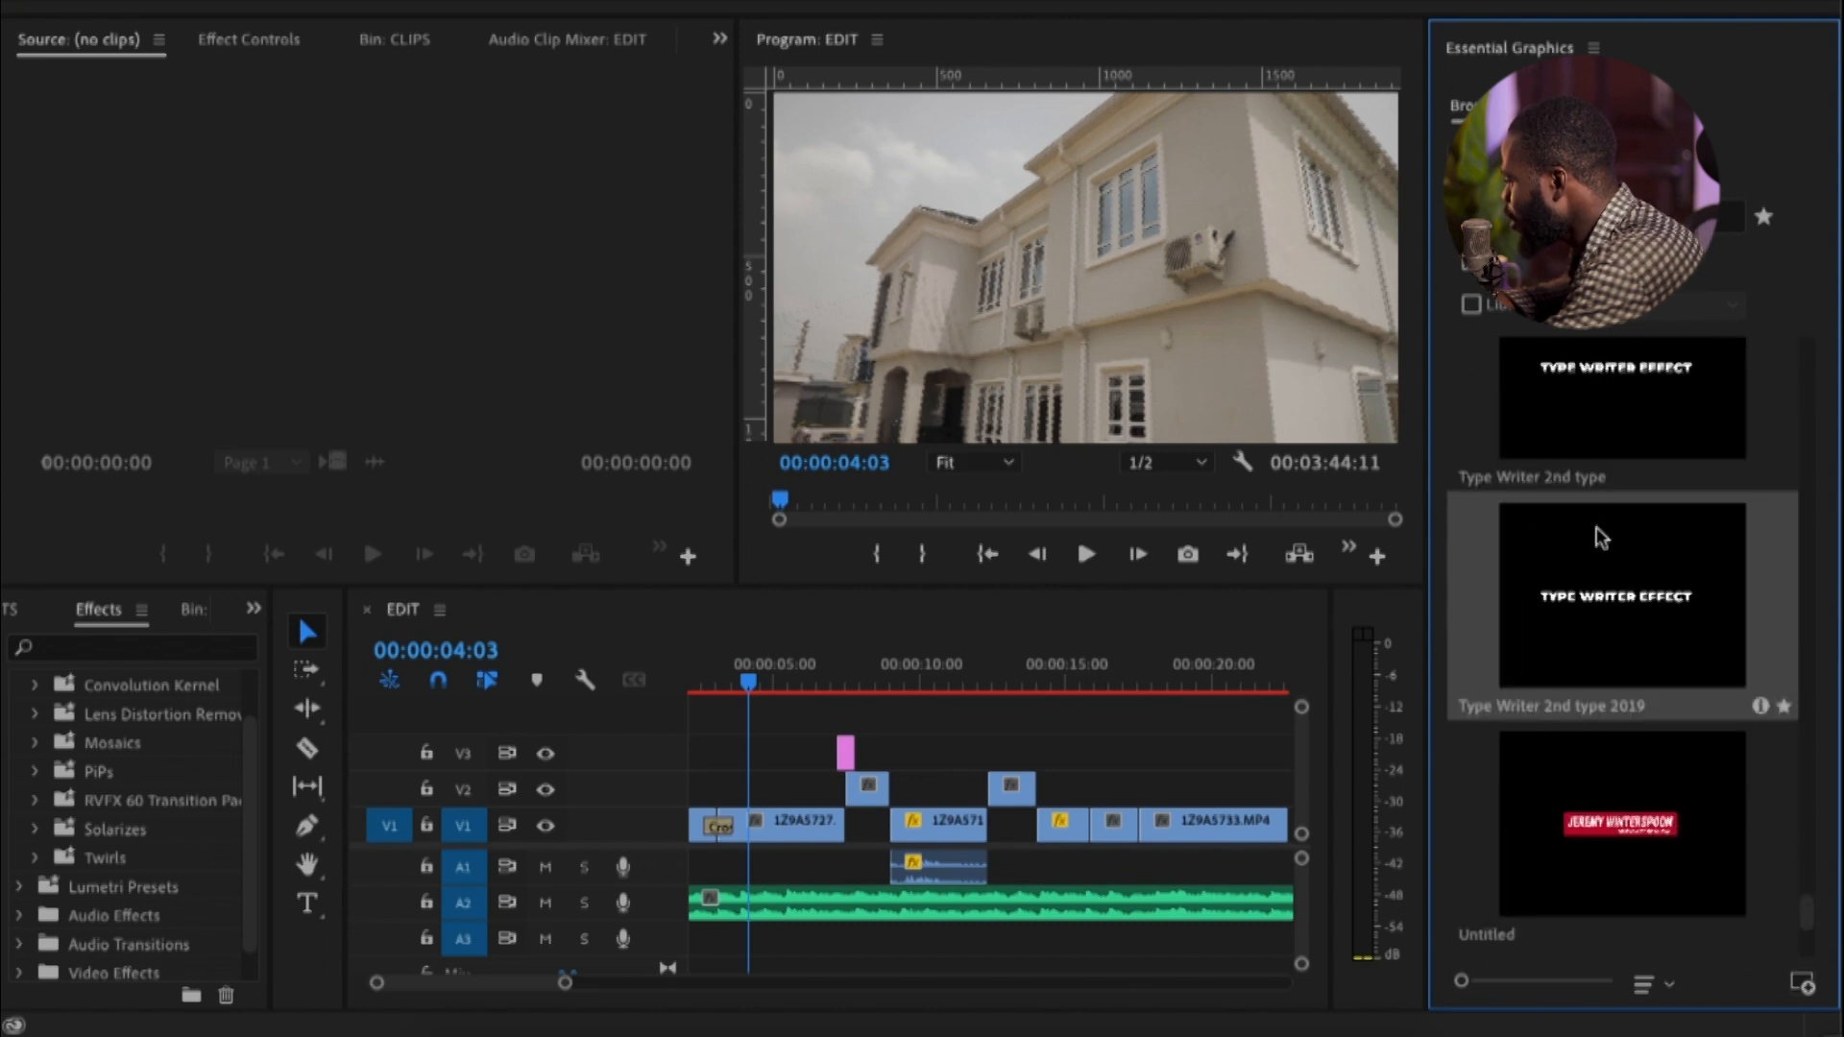
left_click_drag(1594, 391, 667, 730)
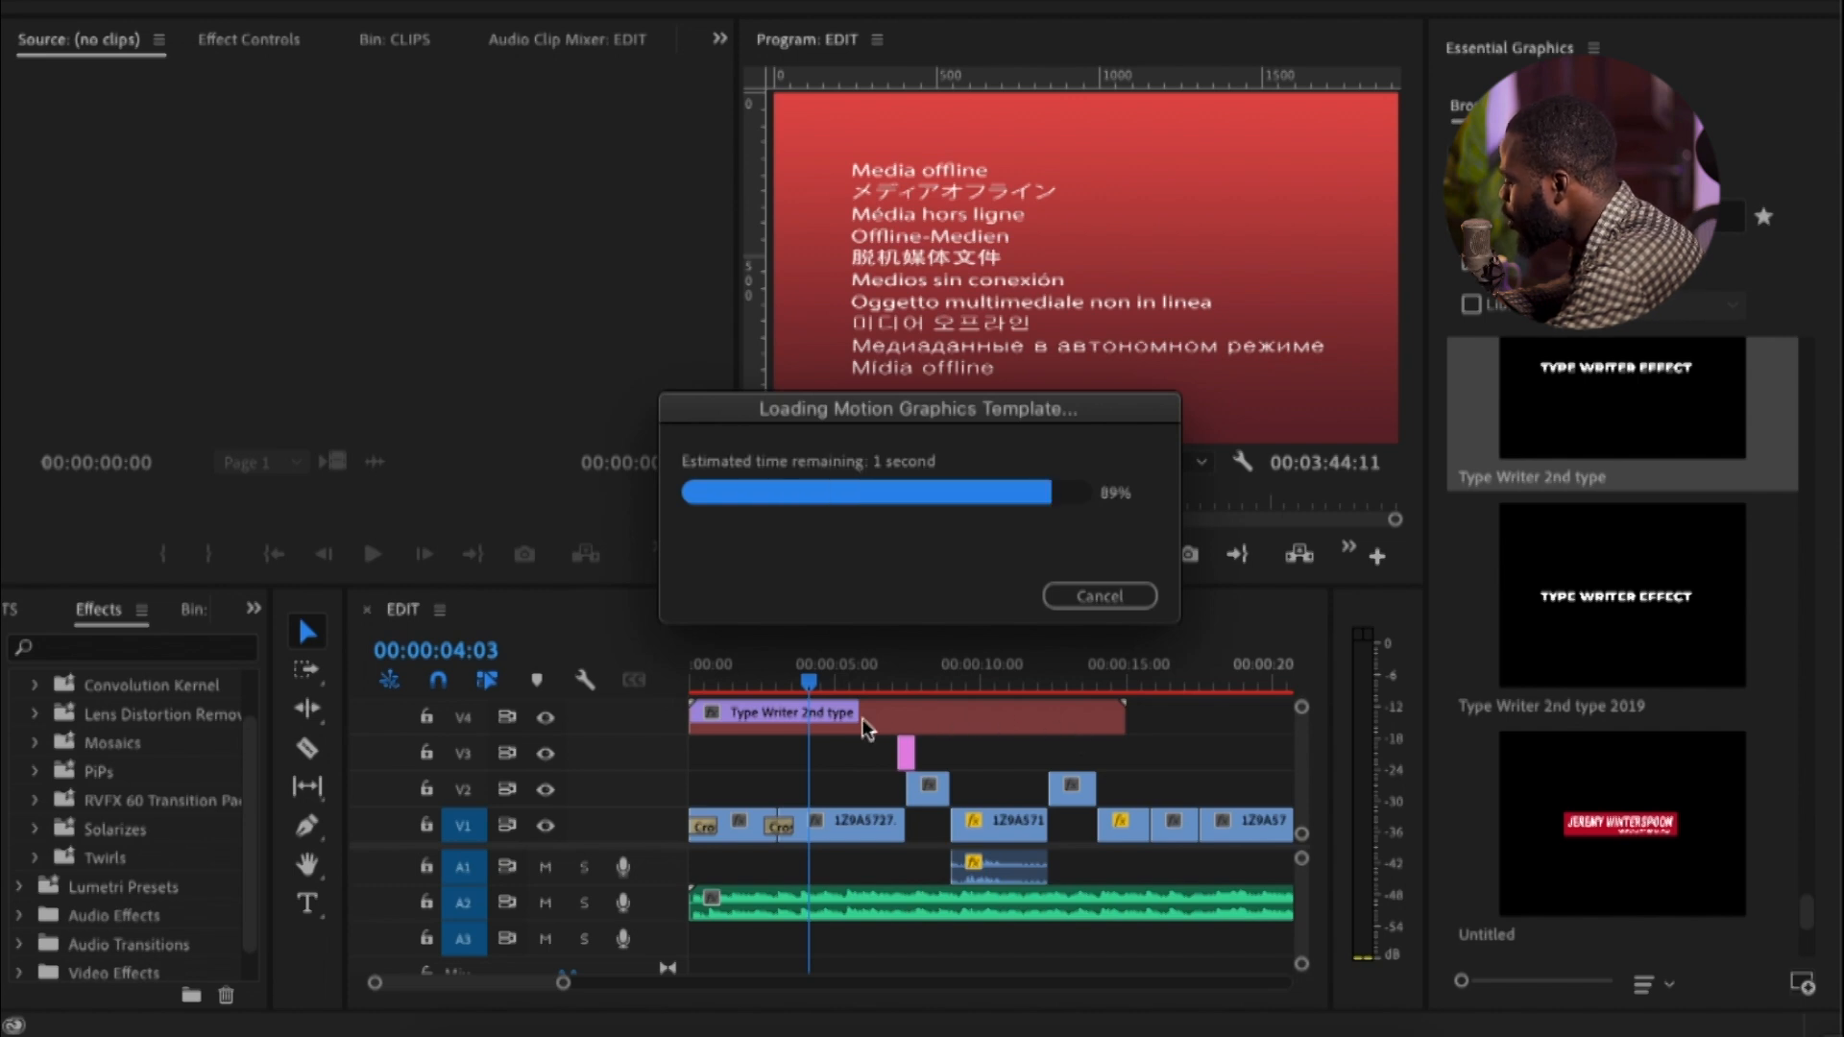
left_click(965, 714)
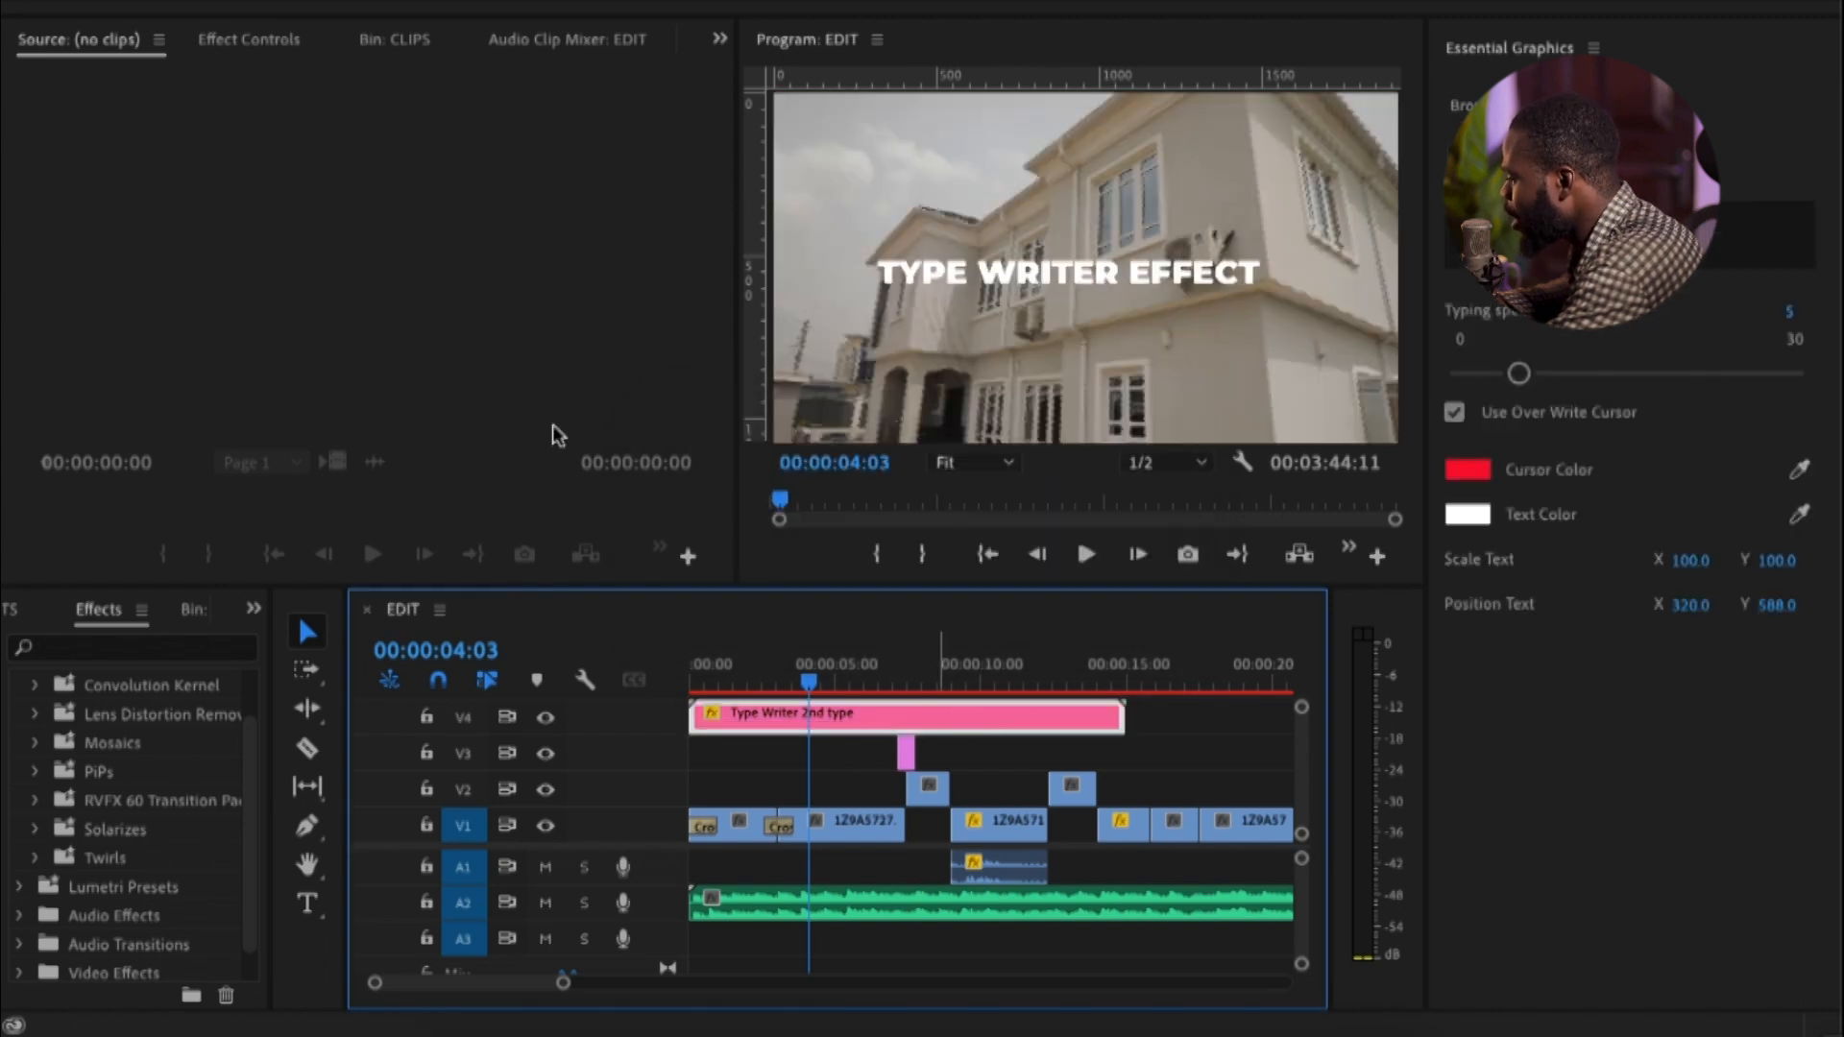
Replace the typewriter title's text with "IRATERS APARTMENTS"
left_click(1806, 254)
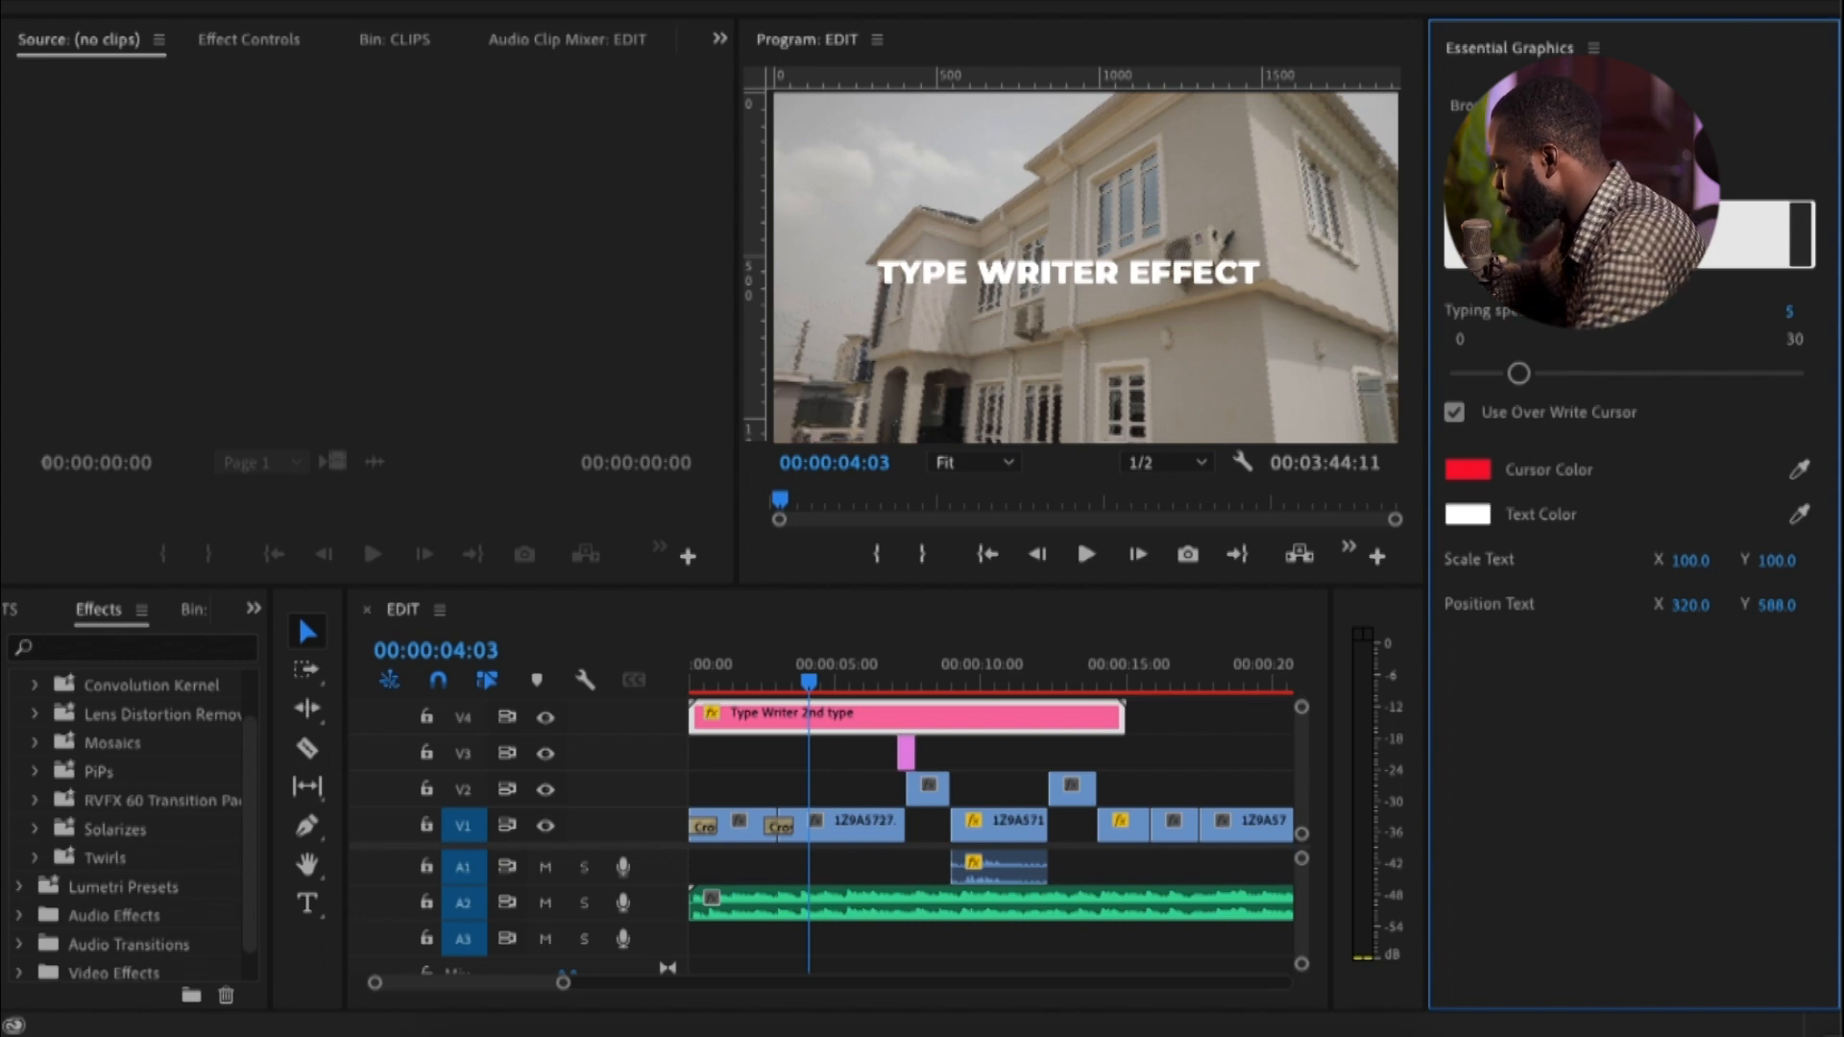
left_click(1613, 794)
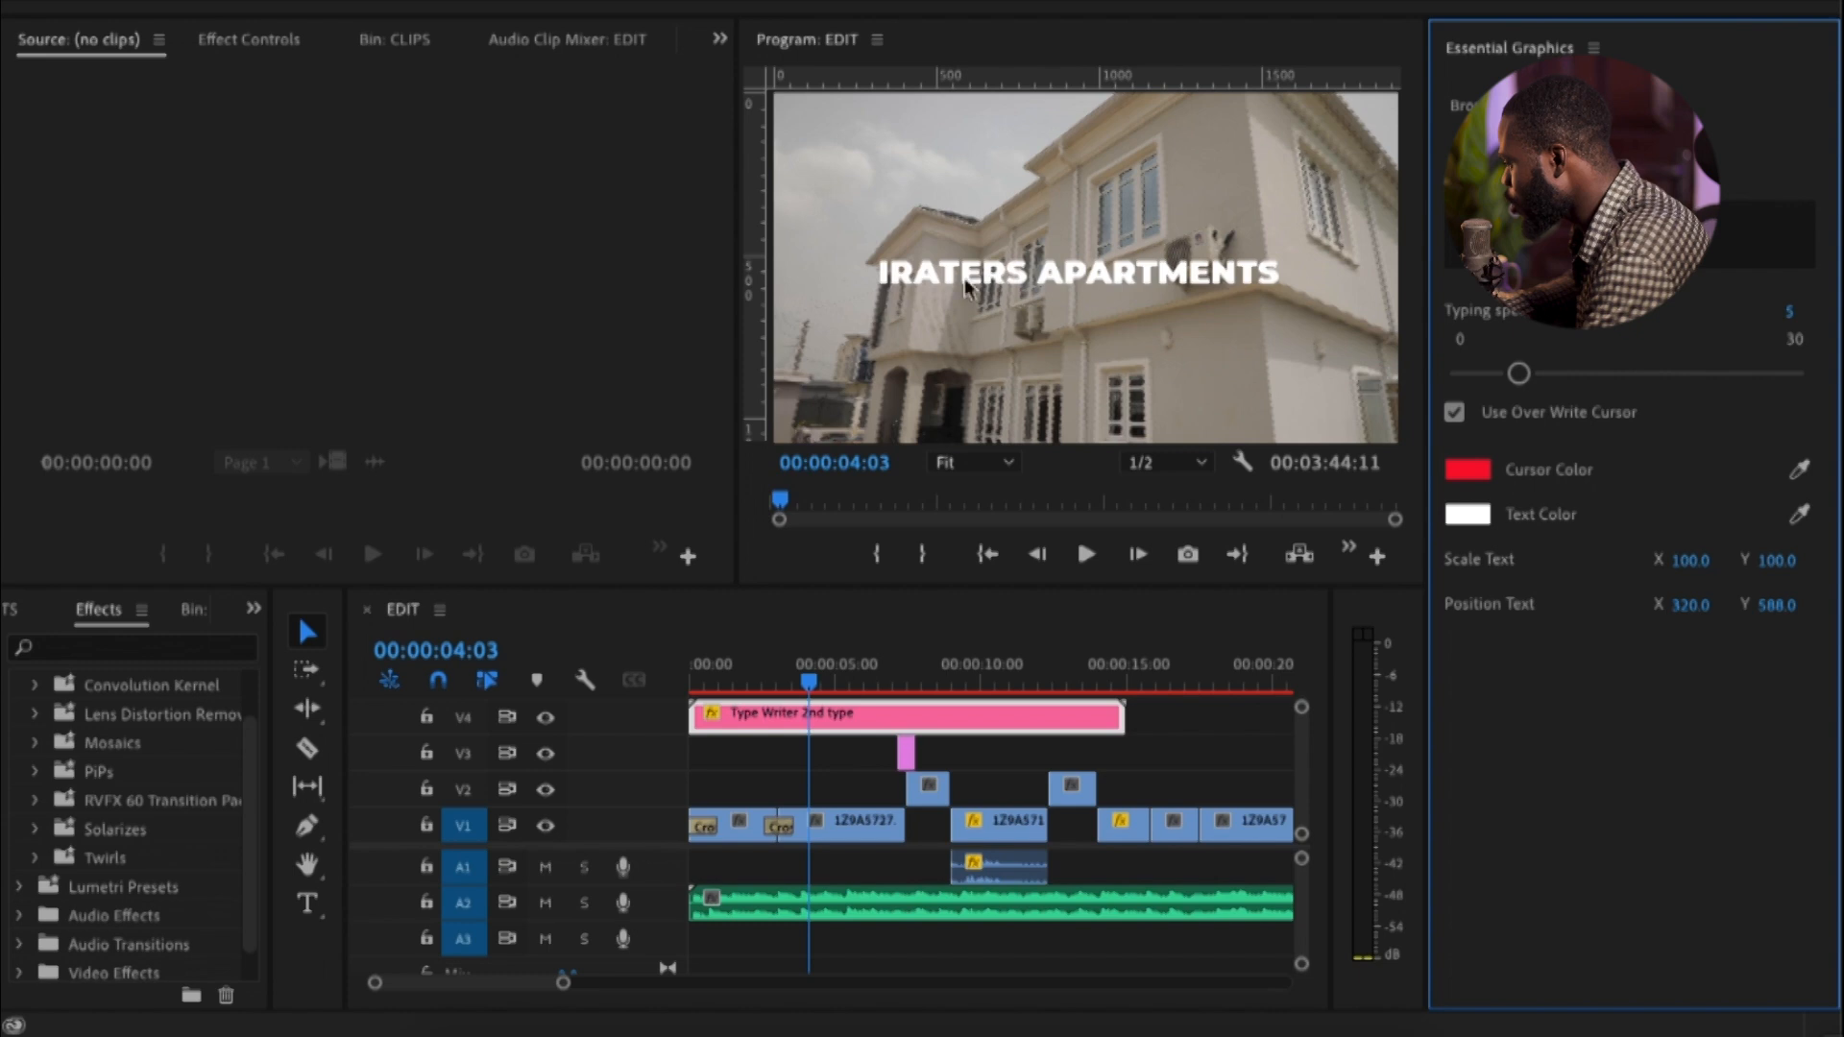
Set the typewriter title's text color to blue (0091CD) and open its cursor color for editing
left_click(1470, 512)
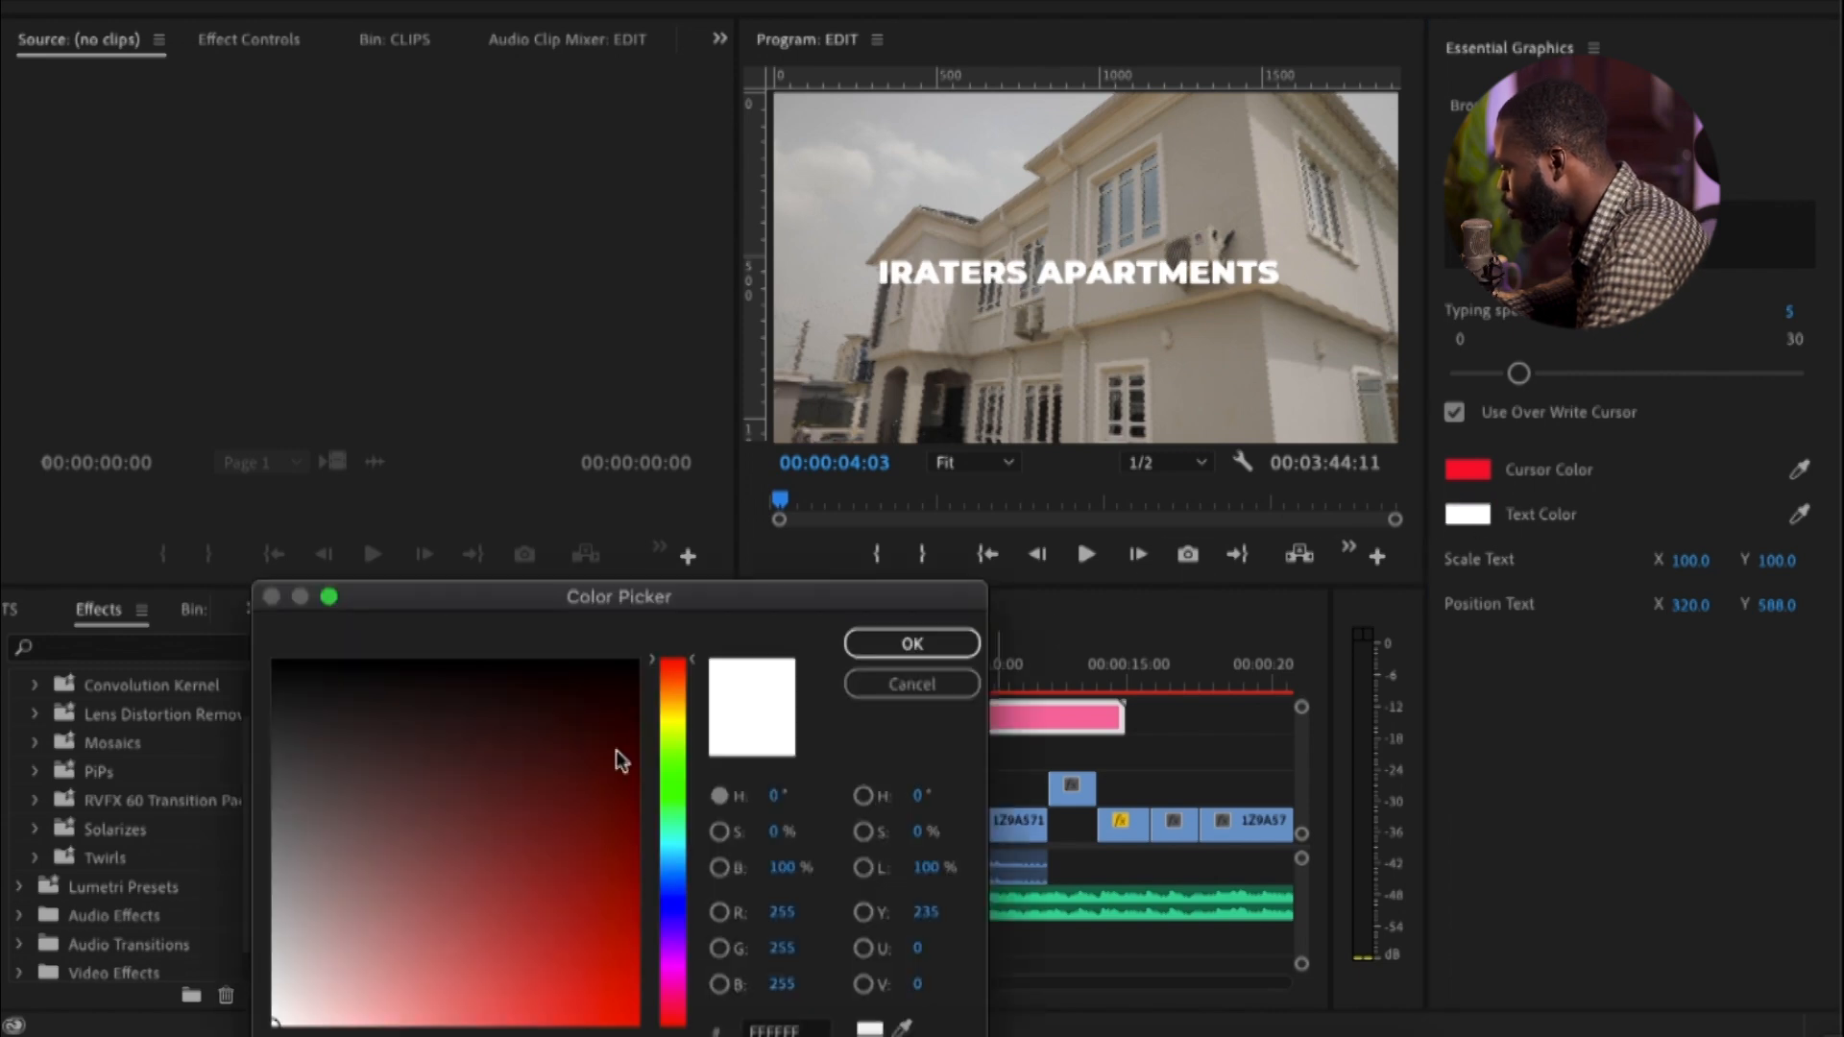
left_click(670, 890)
left_click(637, 953)
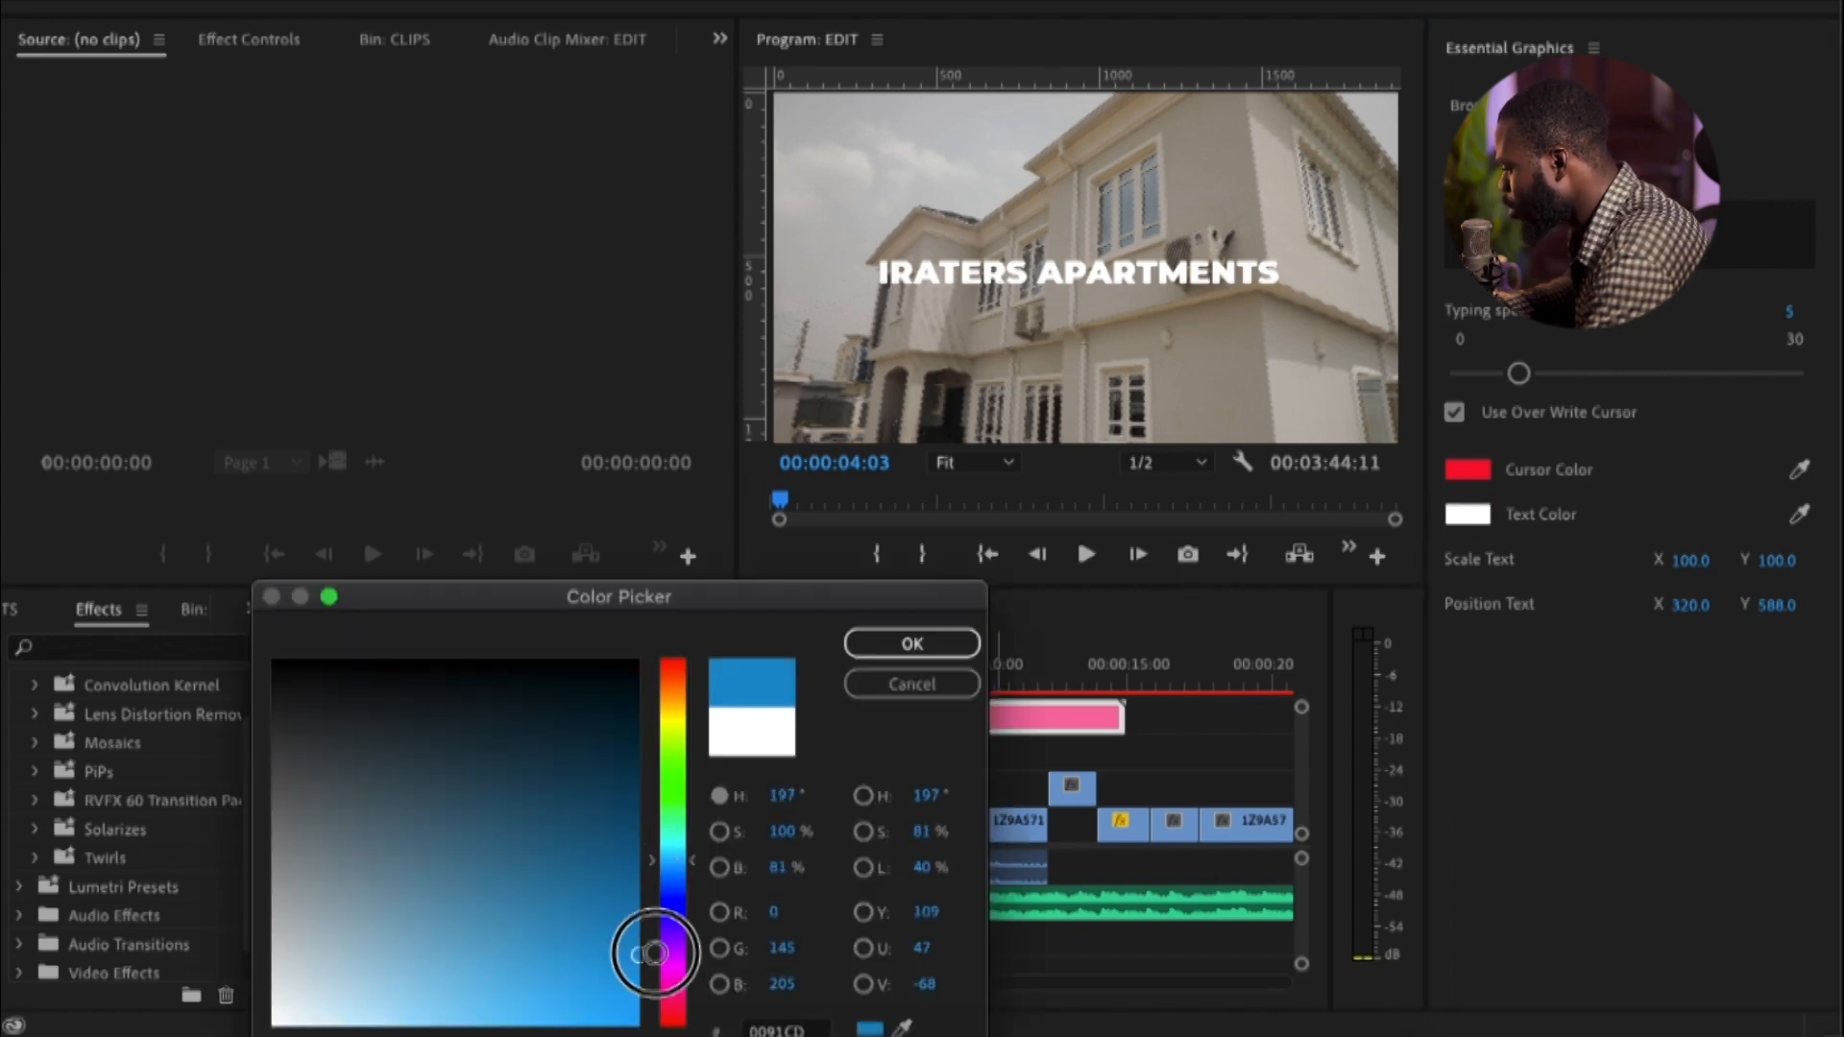
left_click(908, 642)
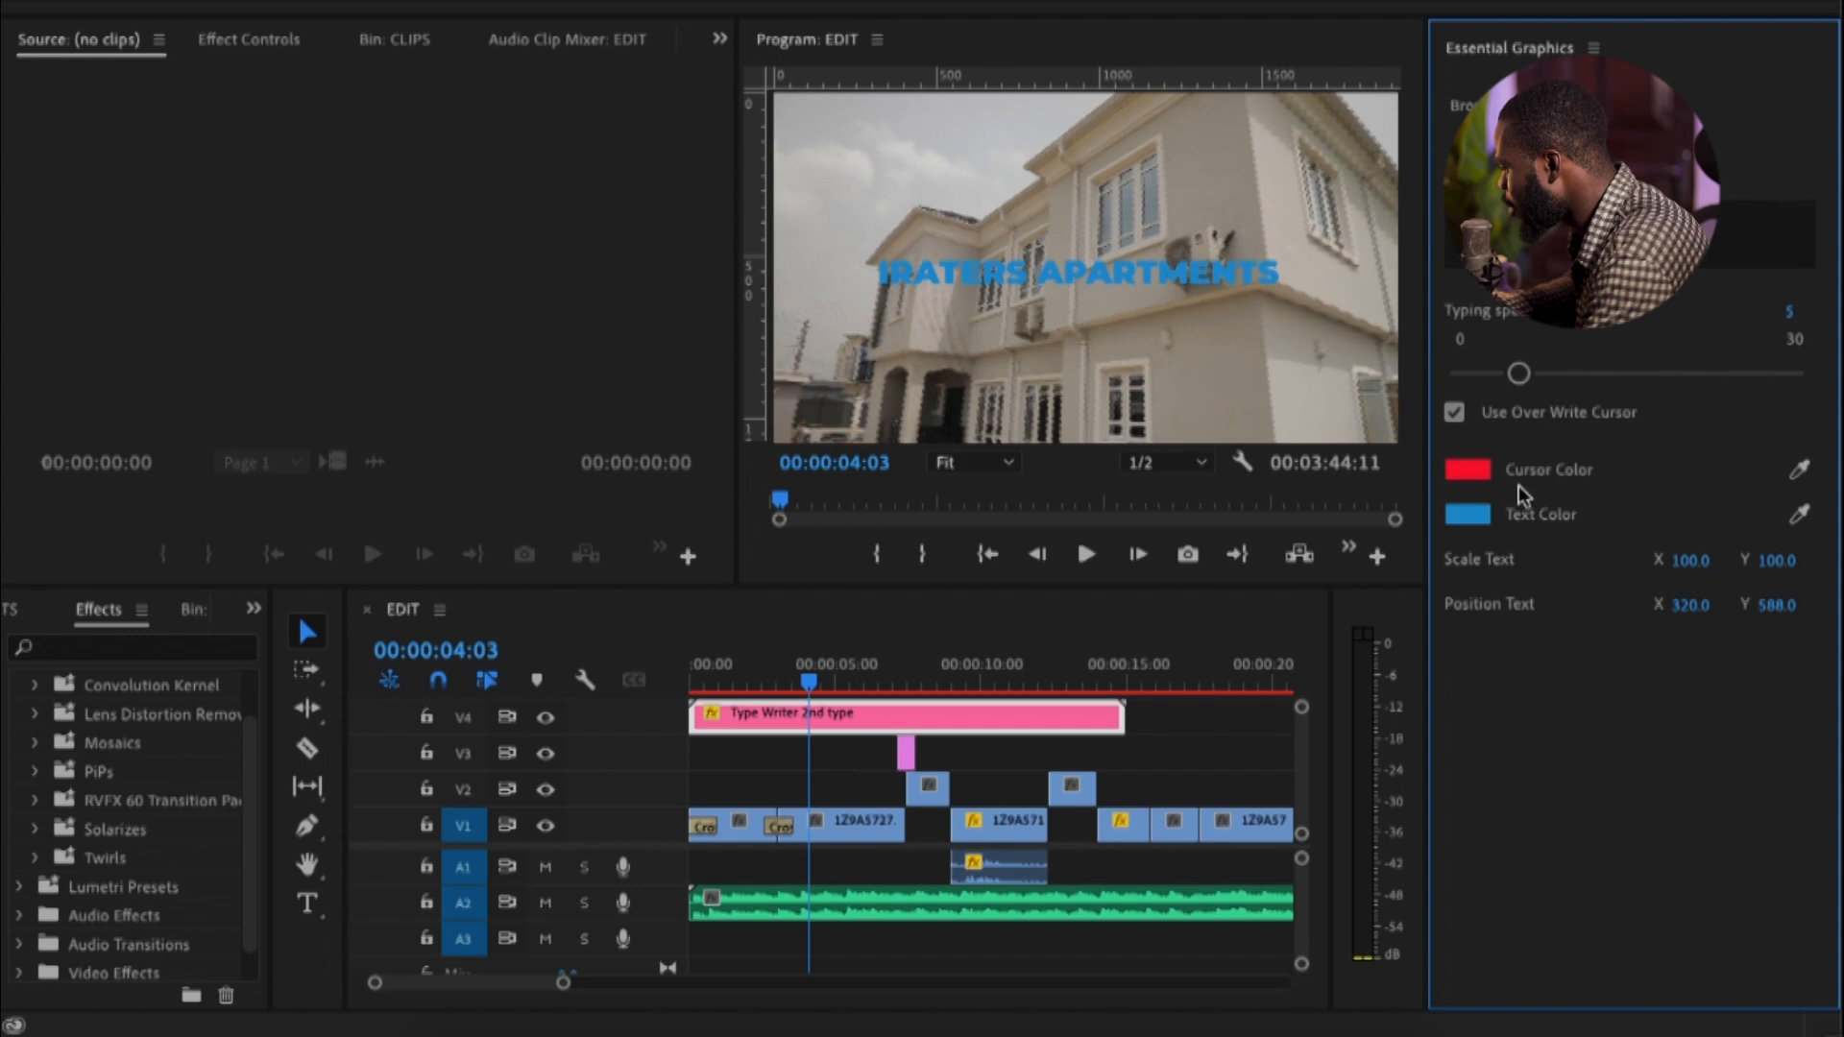
left_click(1468, 470)
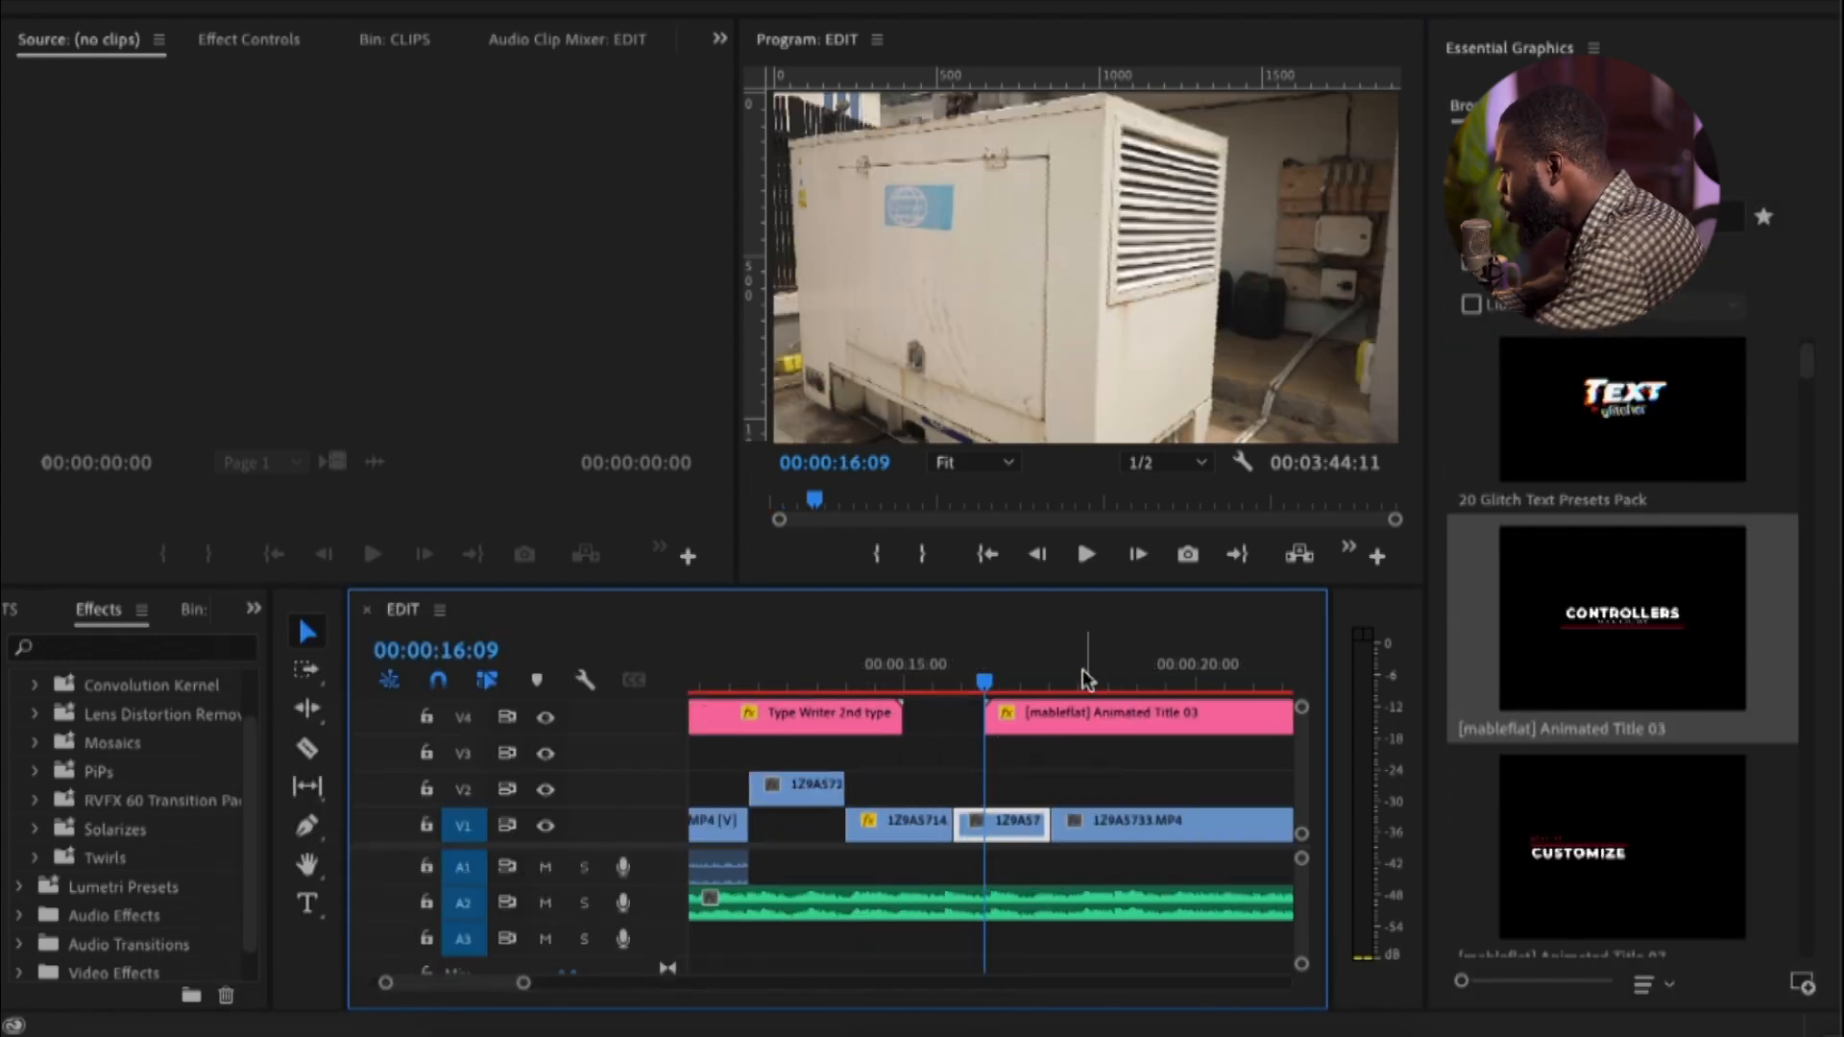
Play the EDIT sequence from just before the [mableflat] Animated Title 03 clip on V4 to review its animation
left_click_drag(1086, 678, 989, 670)
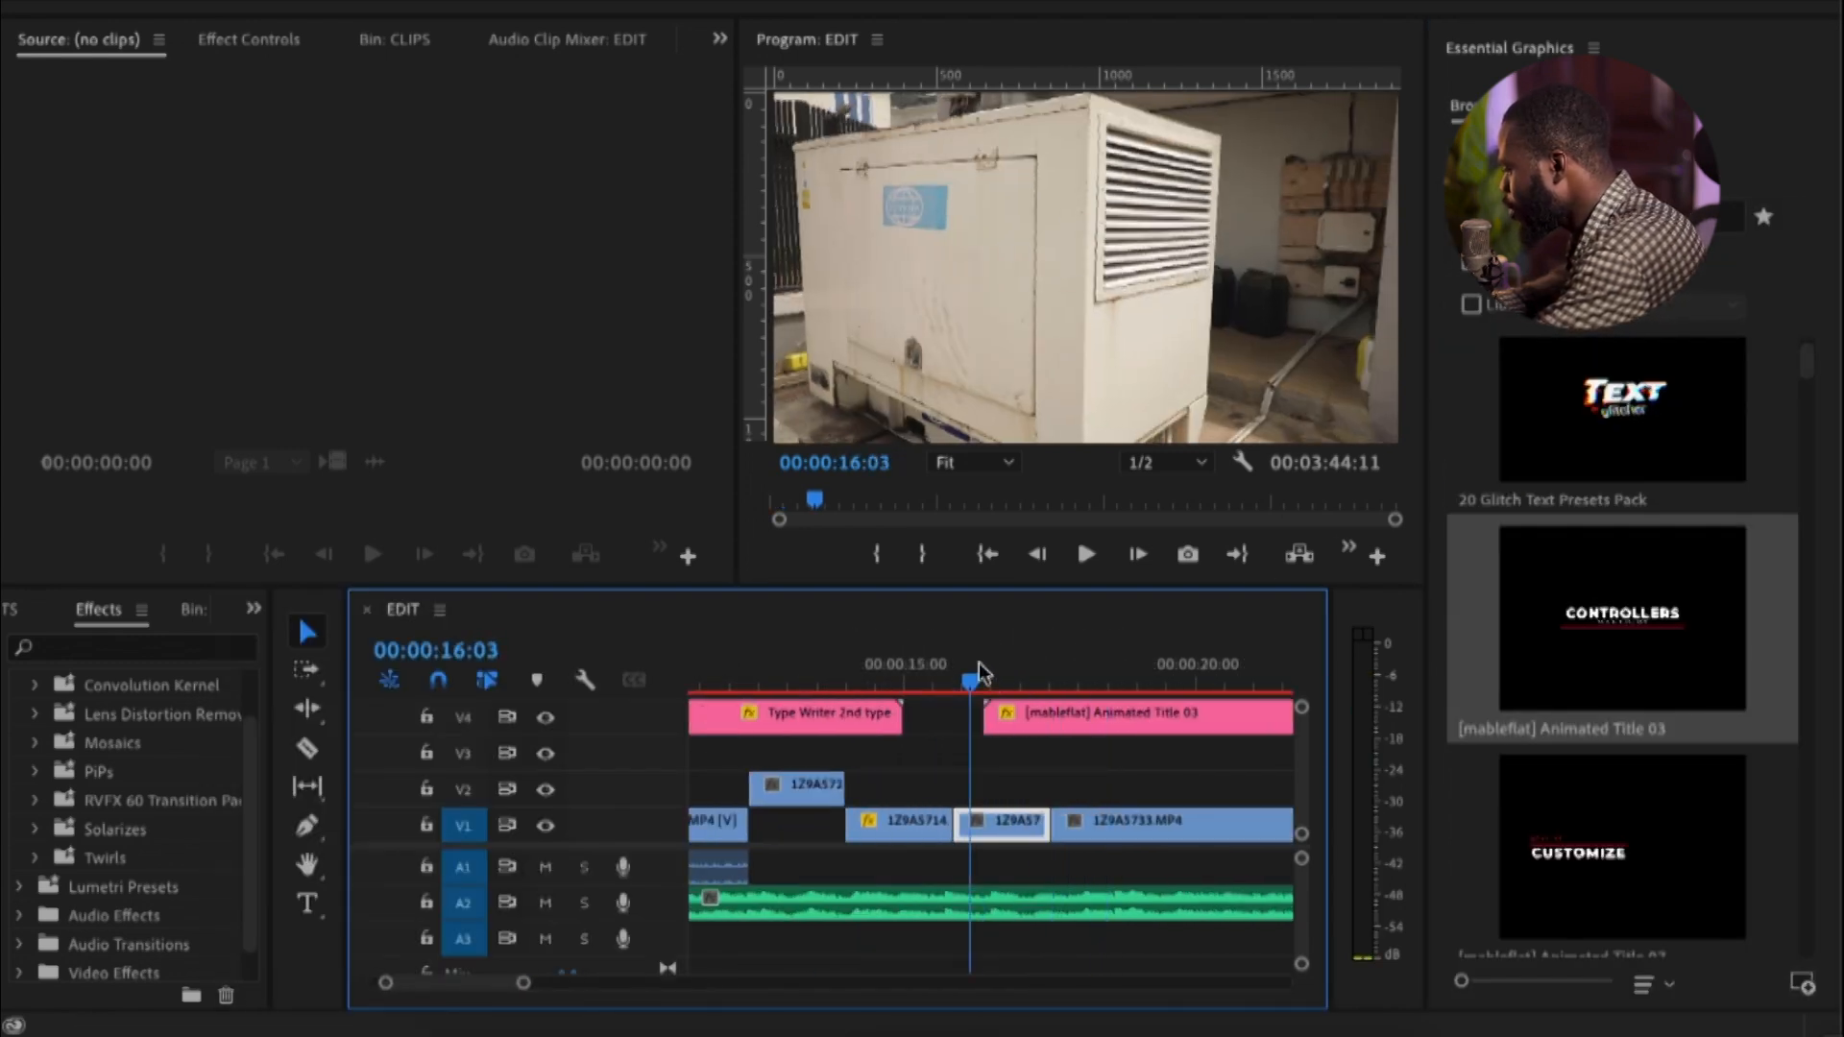
key("minus")
key("space")
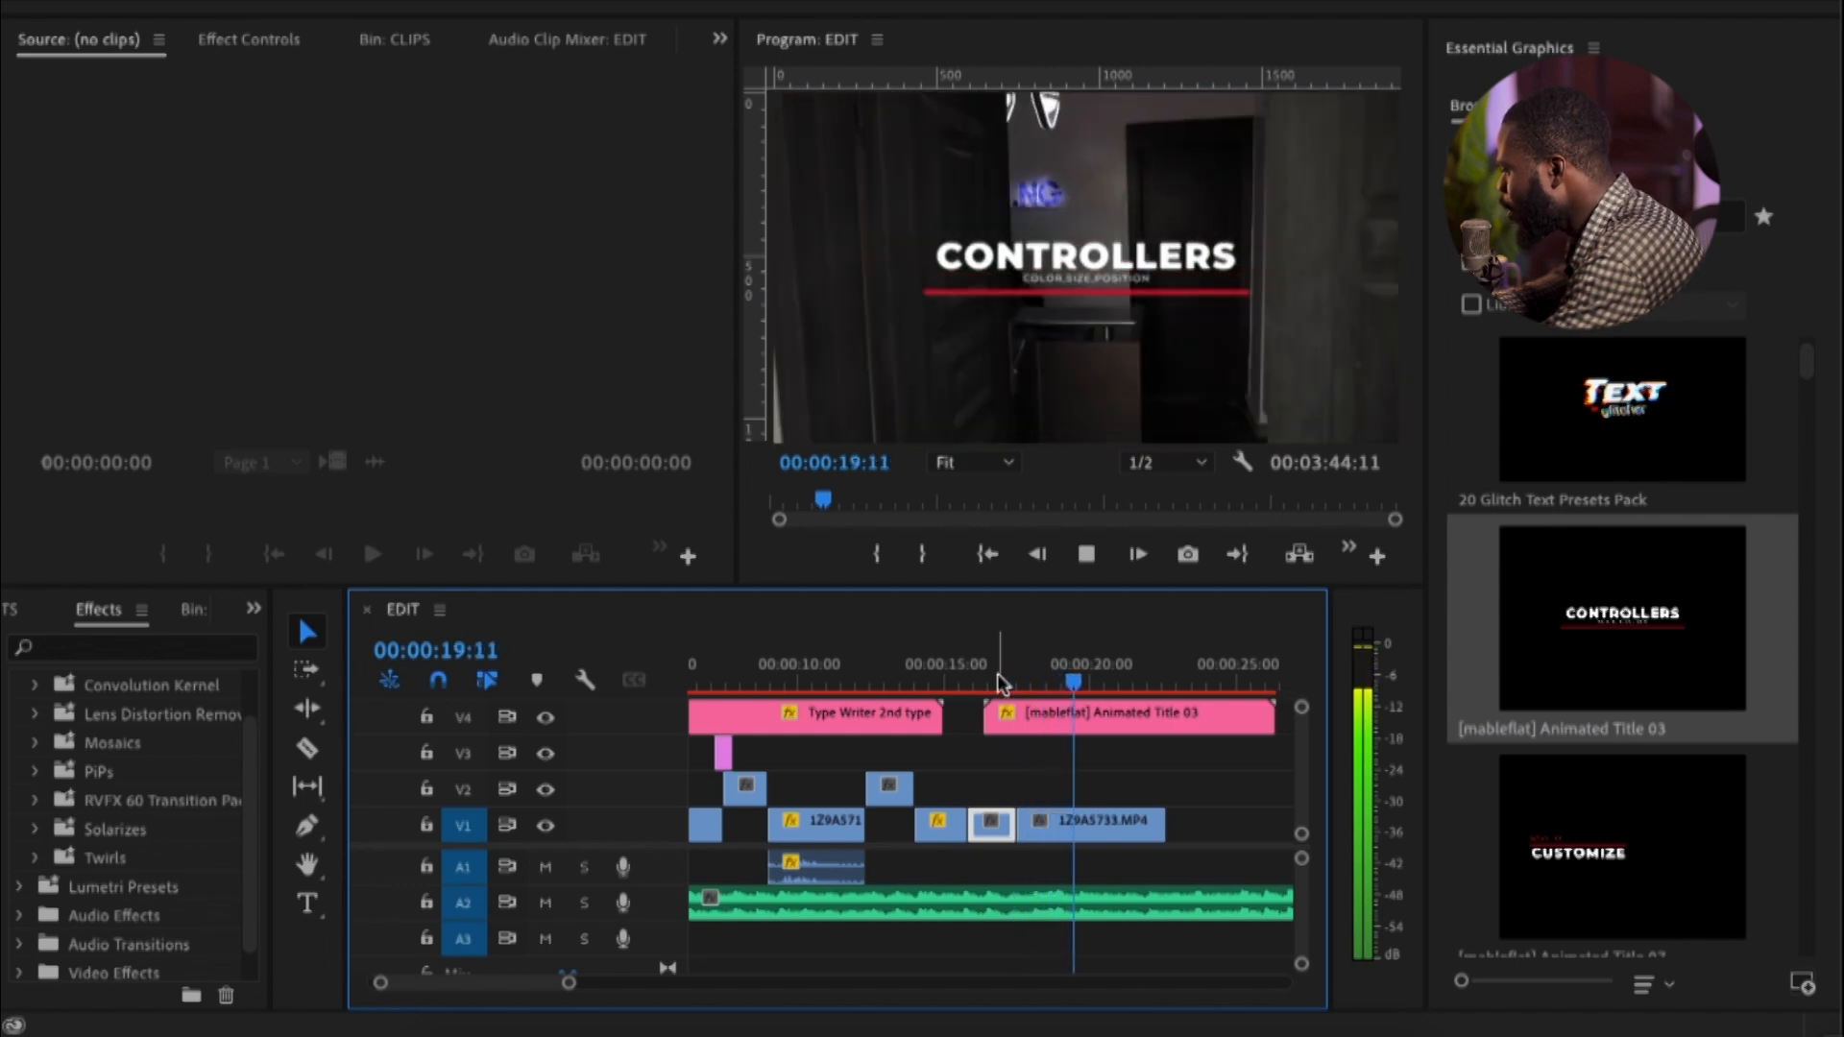
key("space")
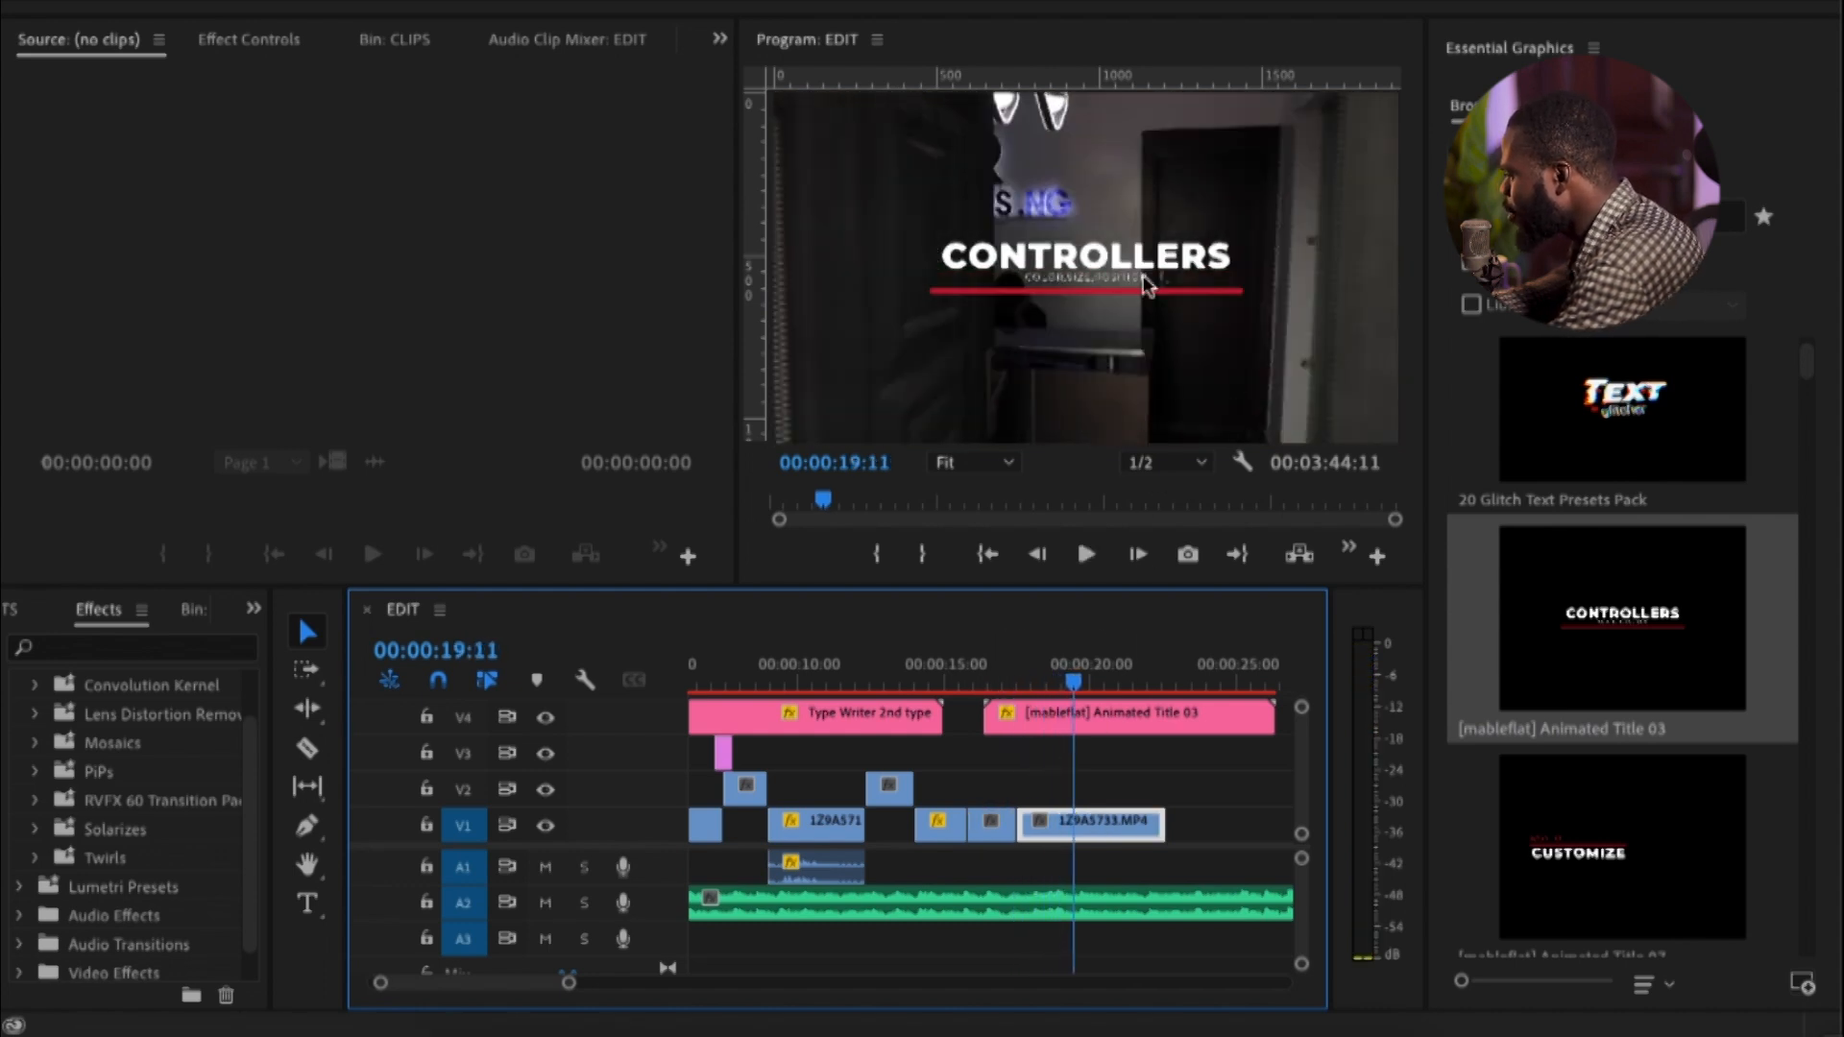
Set the line color of the [mableflat] Animated Title 03 clip to green (09C000)
left_click(1068, 711)
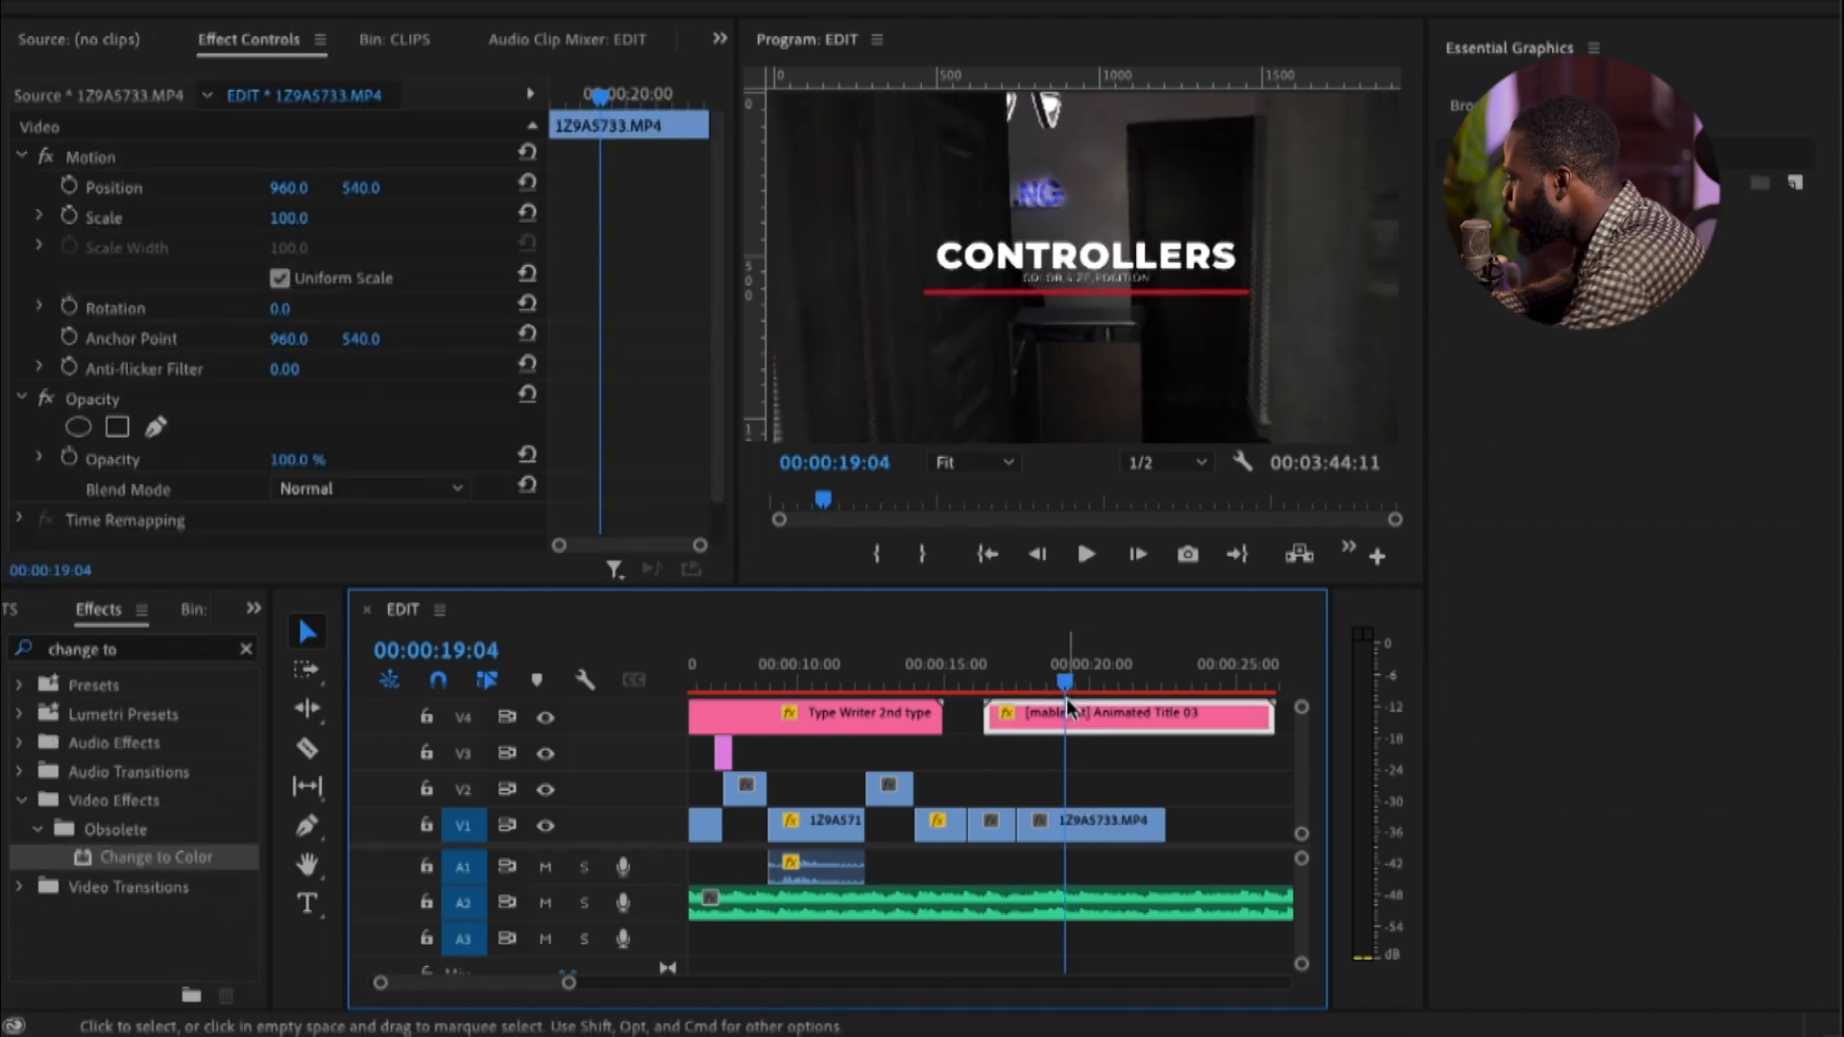
left_click(1068, 708)
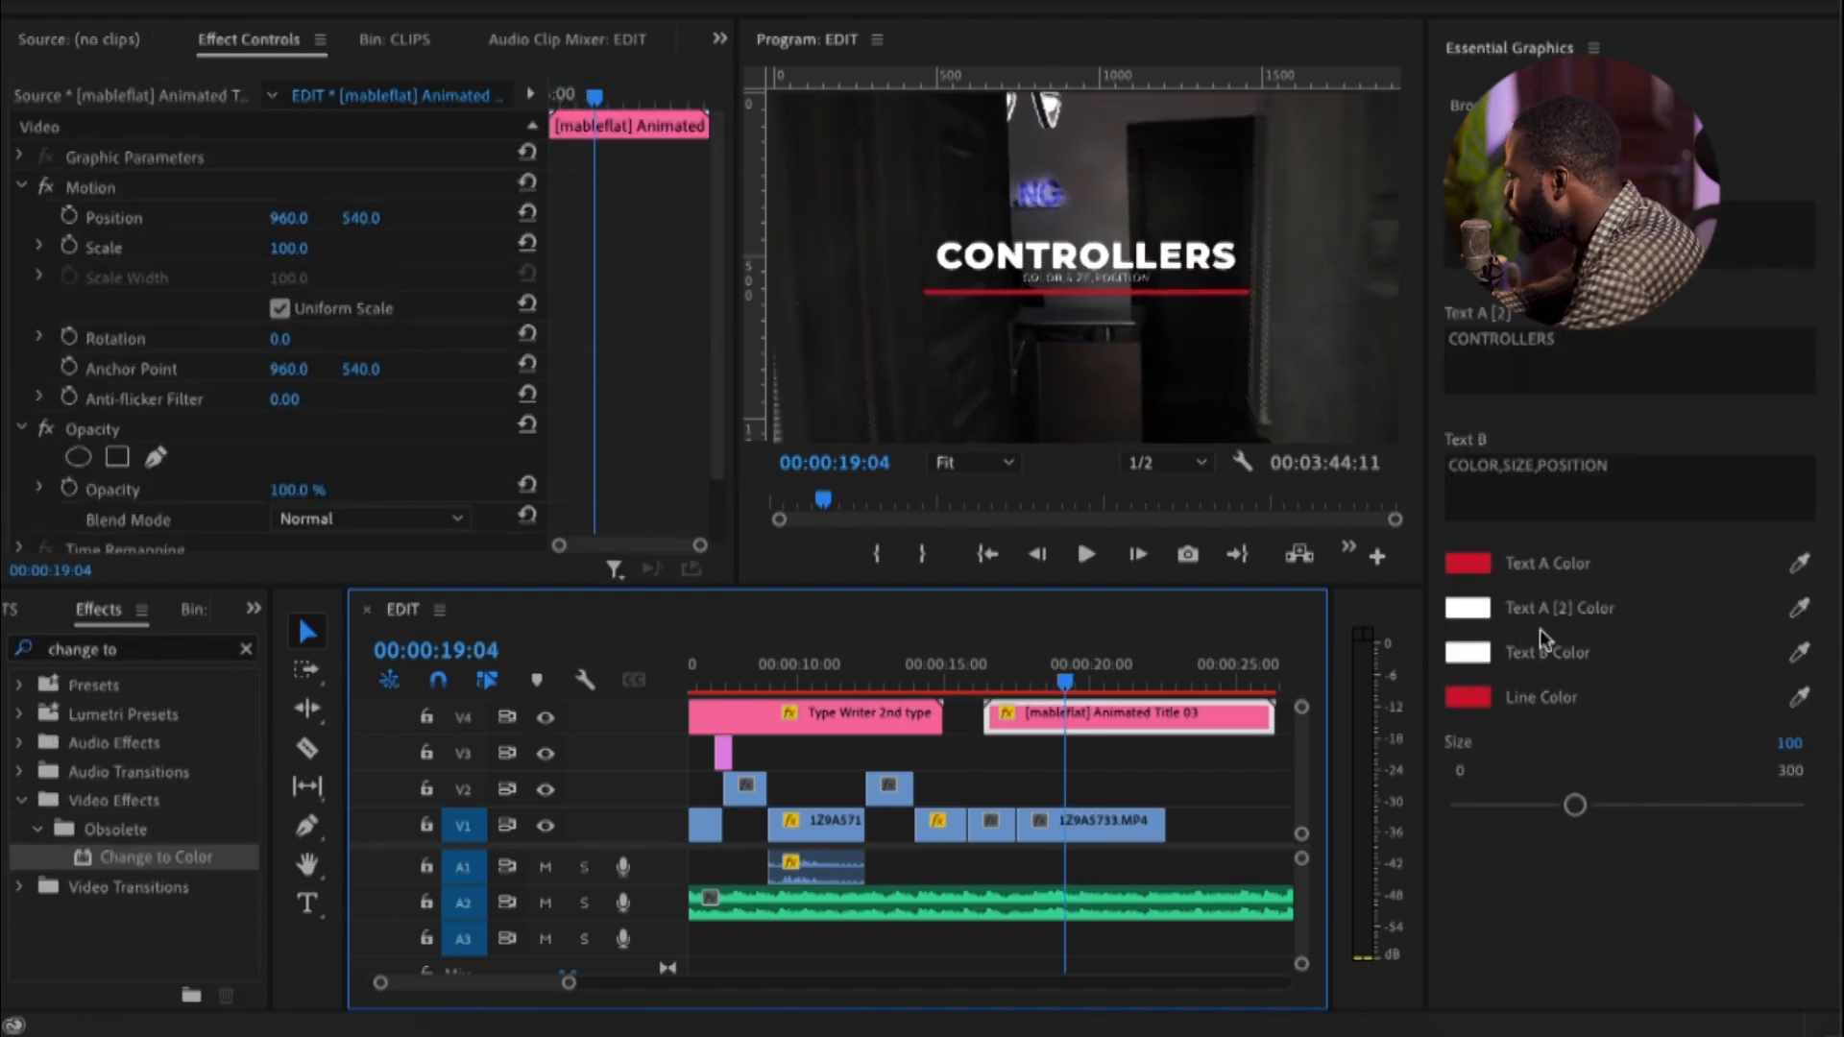
left_click(1469, 698)
left_click_drag(682, 832, 673, 776)
left_click_drag(629, 932, 646, 935)
left_click(912, 644)
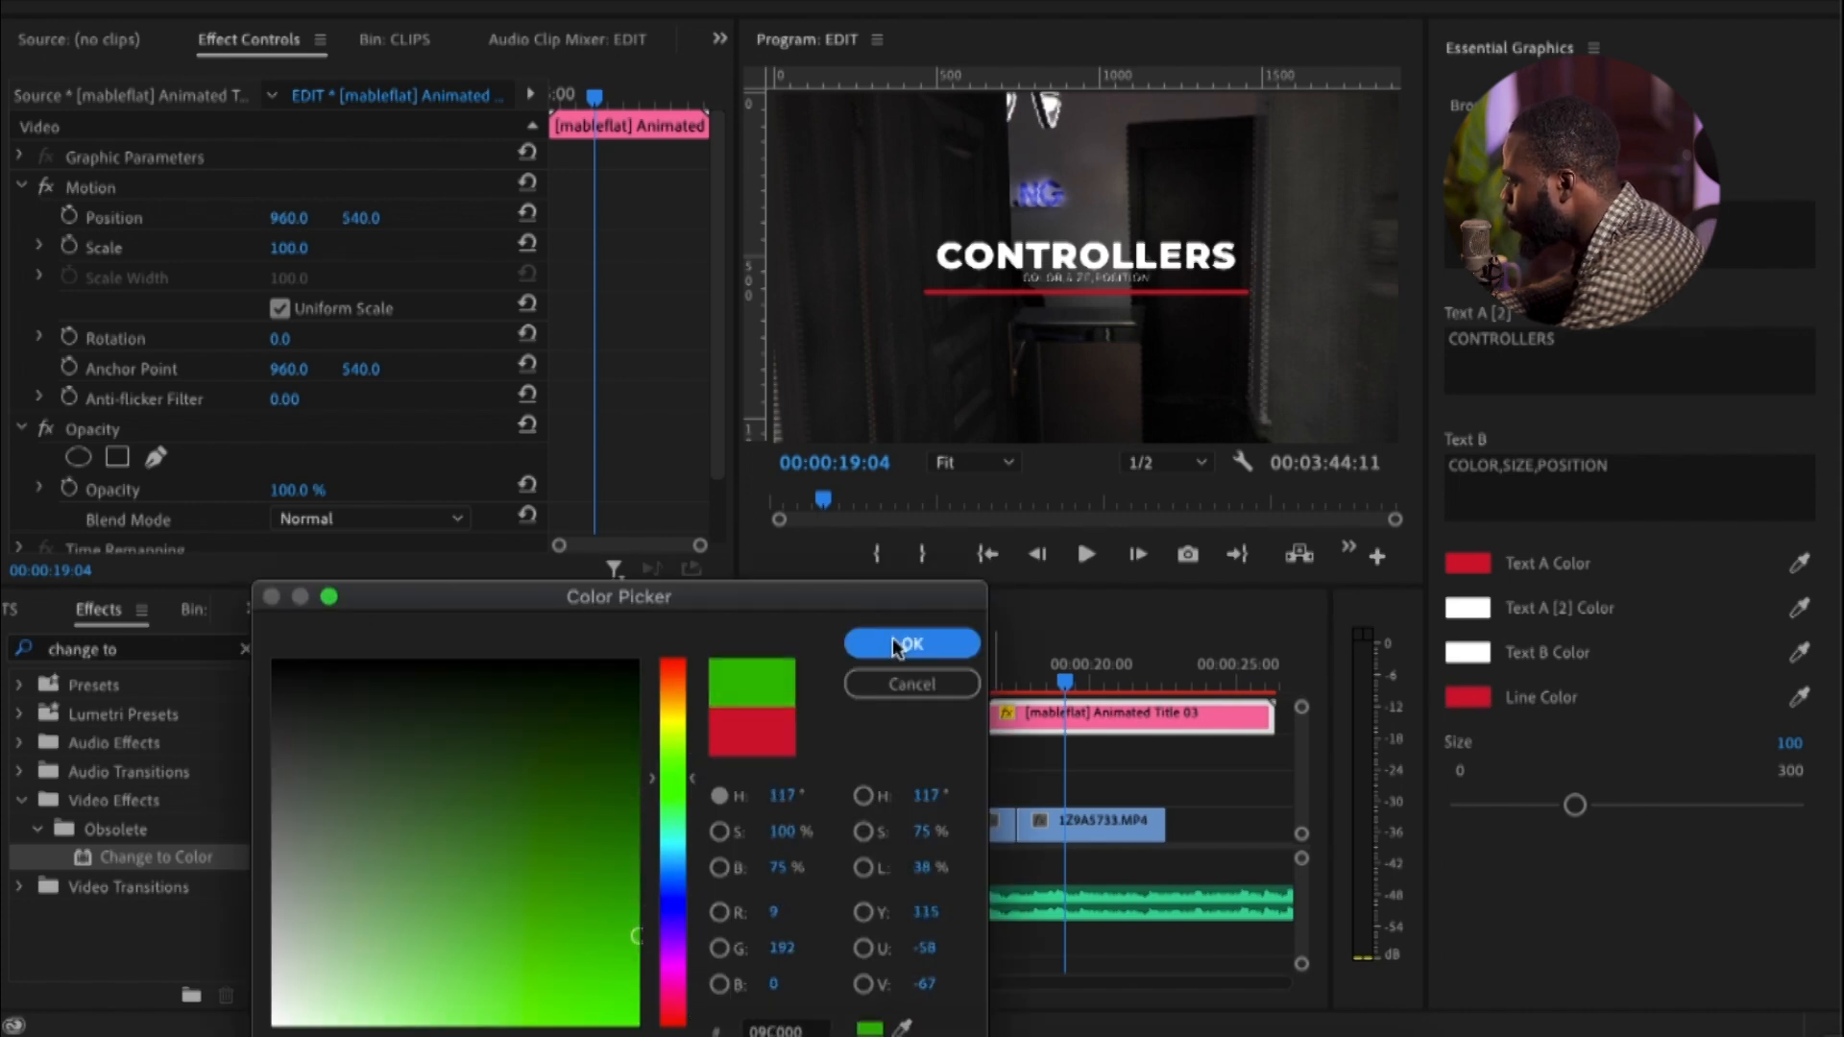
Find the Ultra Key effect by searching for "ultra" and apply it to the Animated Title 03 clip on V4
left_click(138, 650)
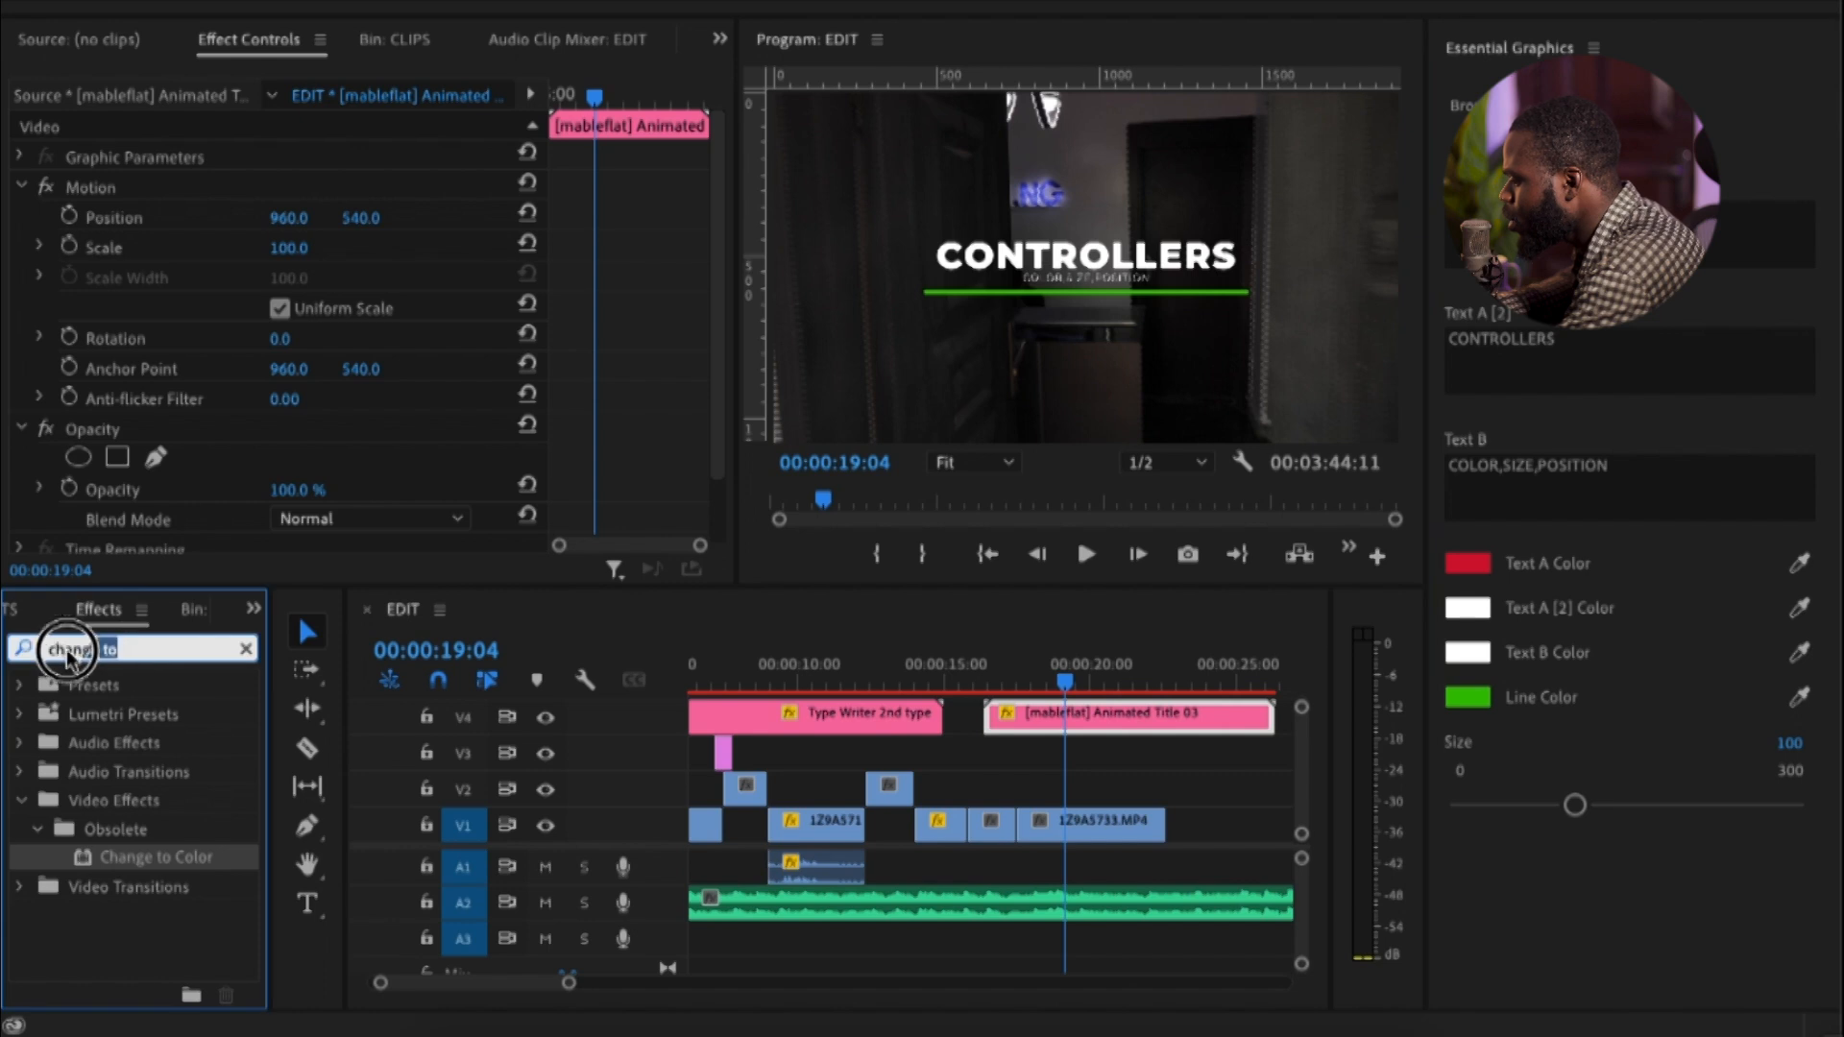
left_click(246, 648)
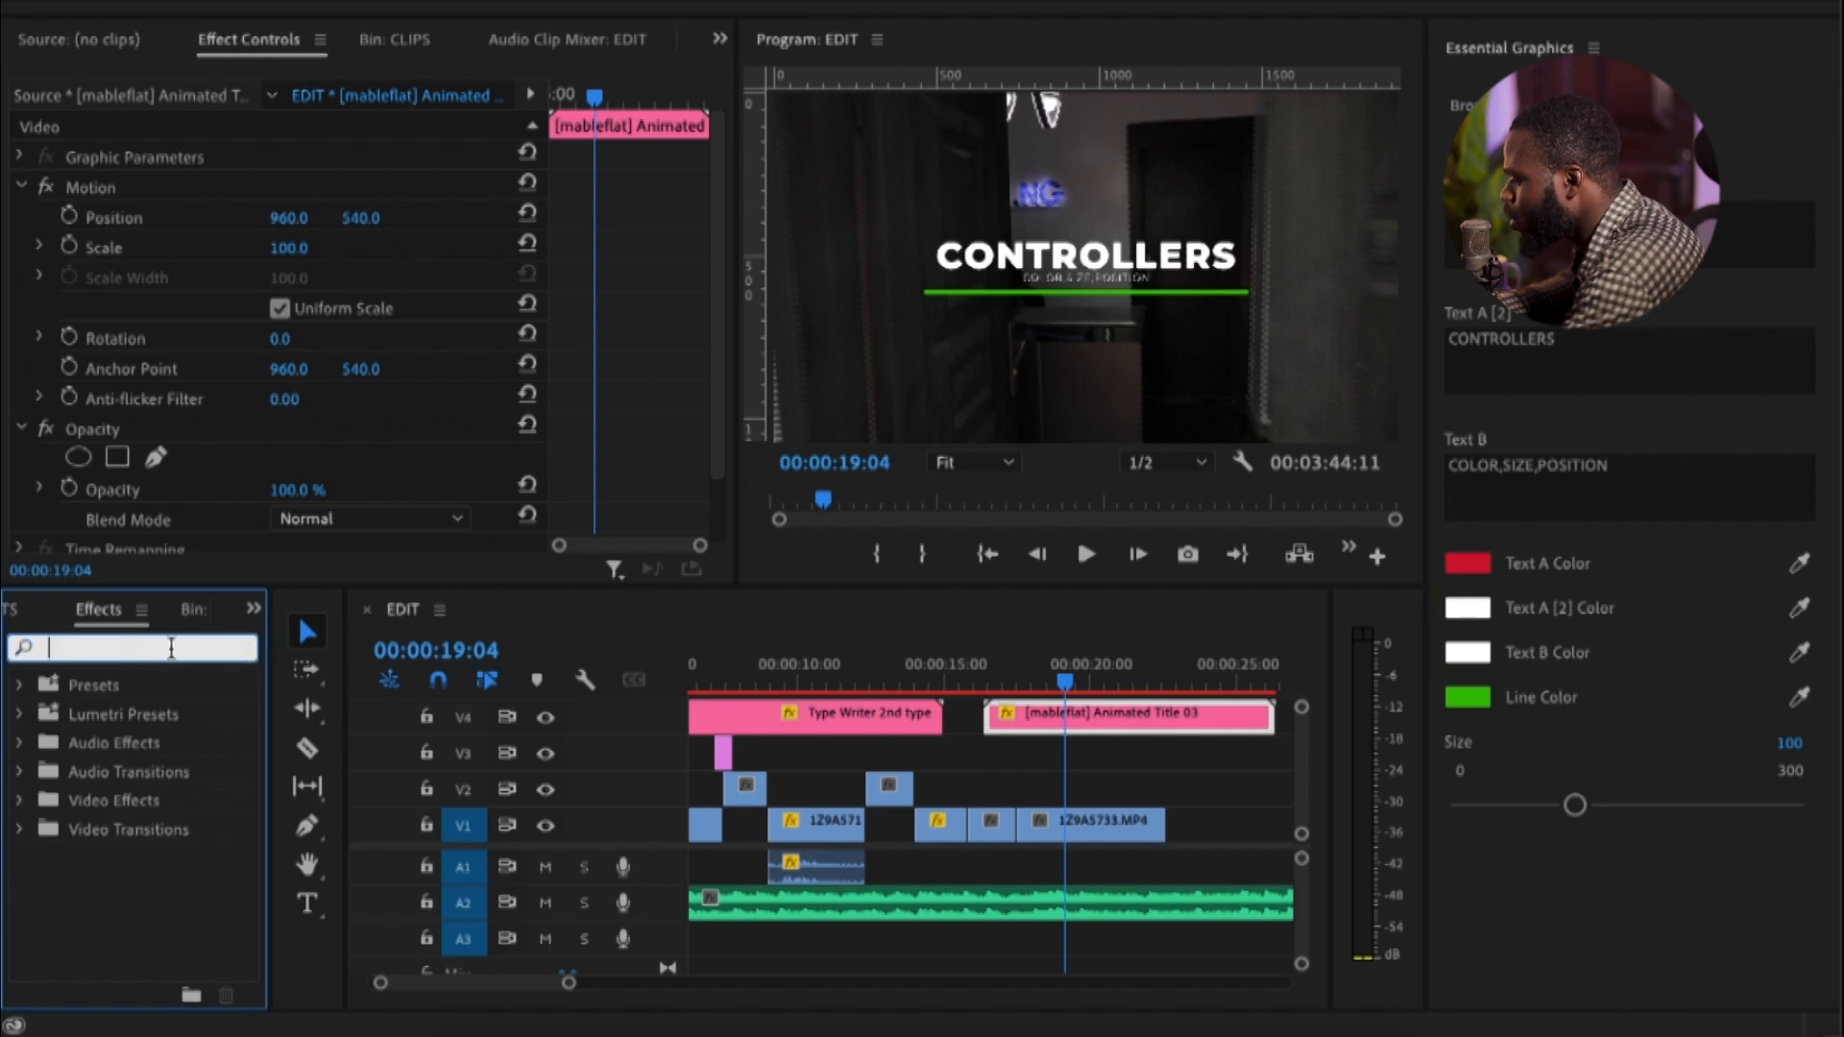
type("ultra")
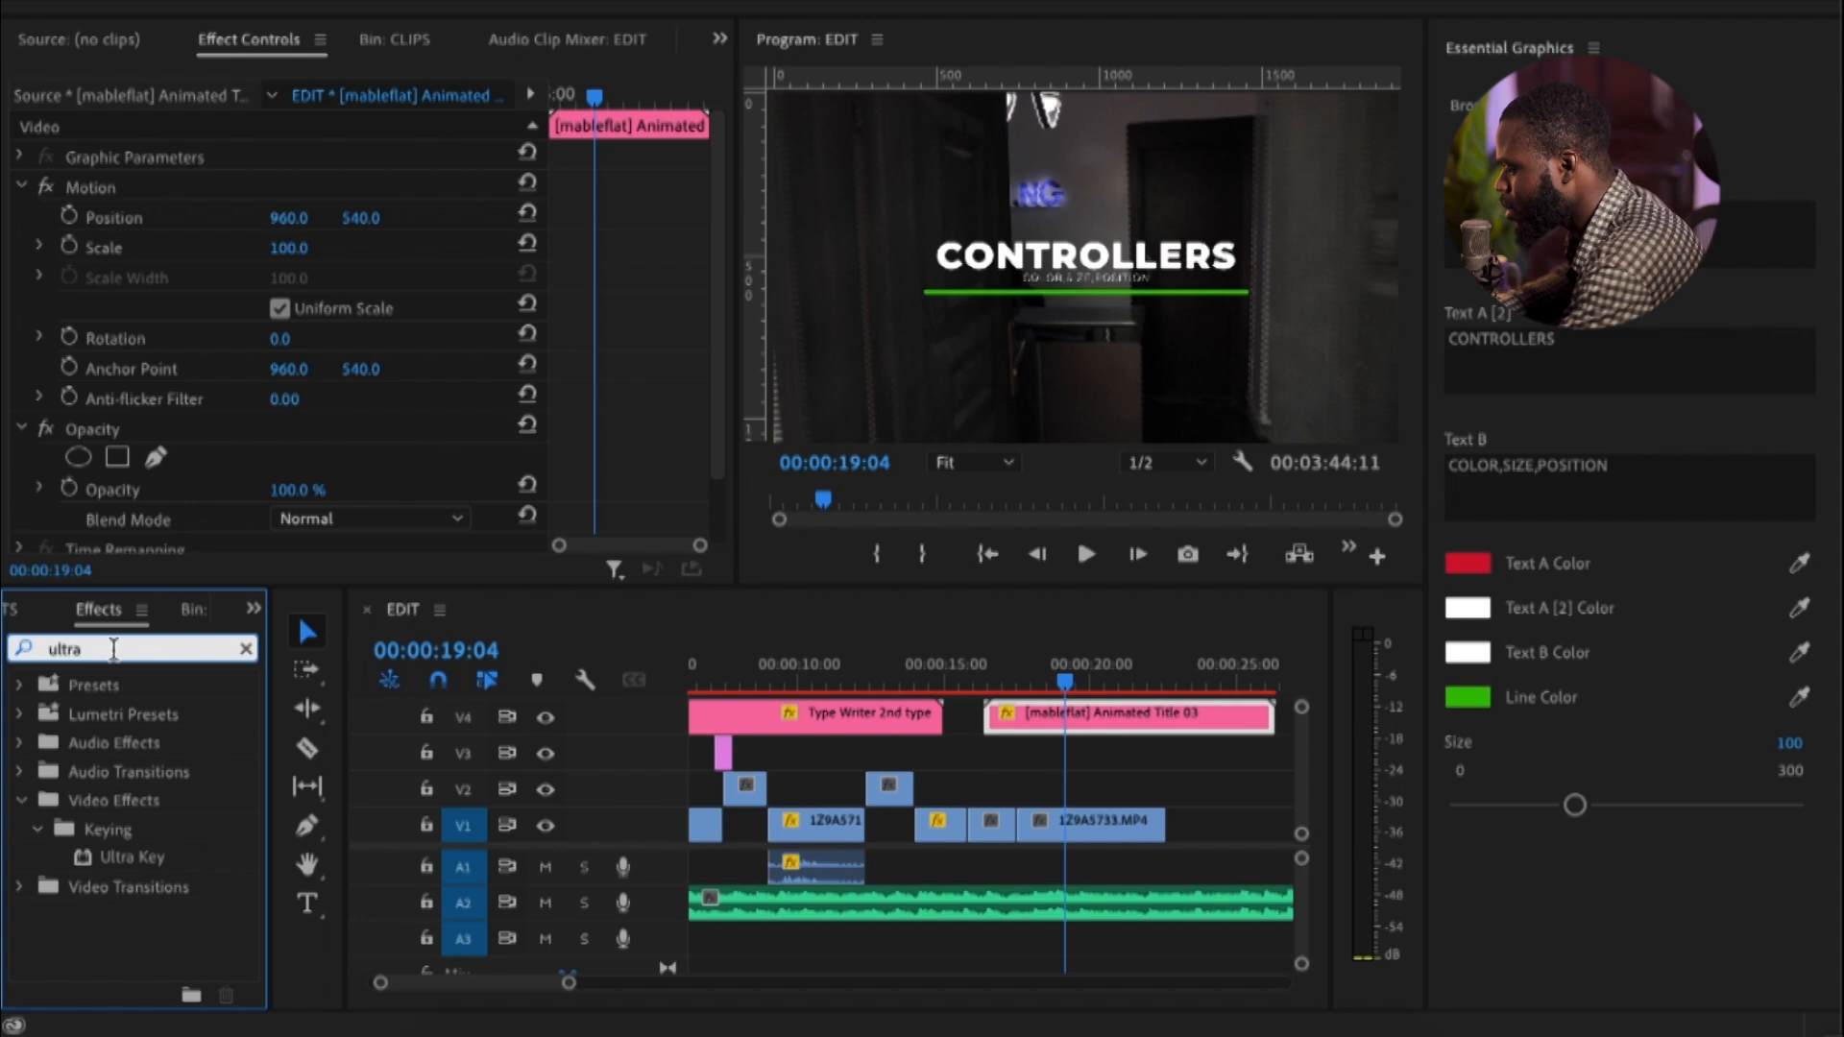
left_click_drag(129, 857, 1043, 727)
Sample the green line under CONTROLLERS as the Ultra Key's key color so the line is keyed out
scroll(587, 448, "down", 5)
left_click(320, 356)
left_click(1204, 293)
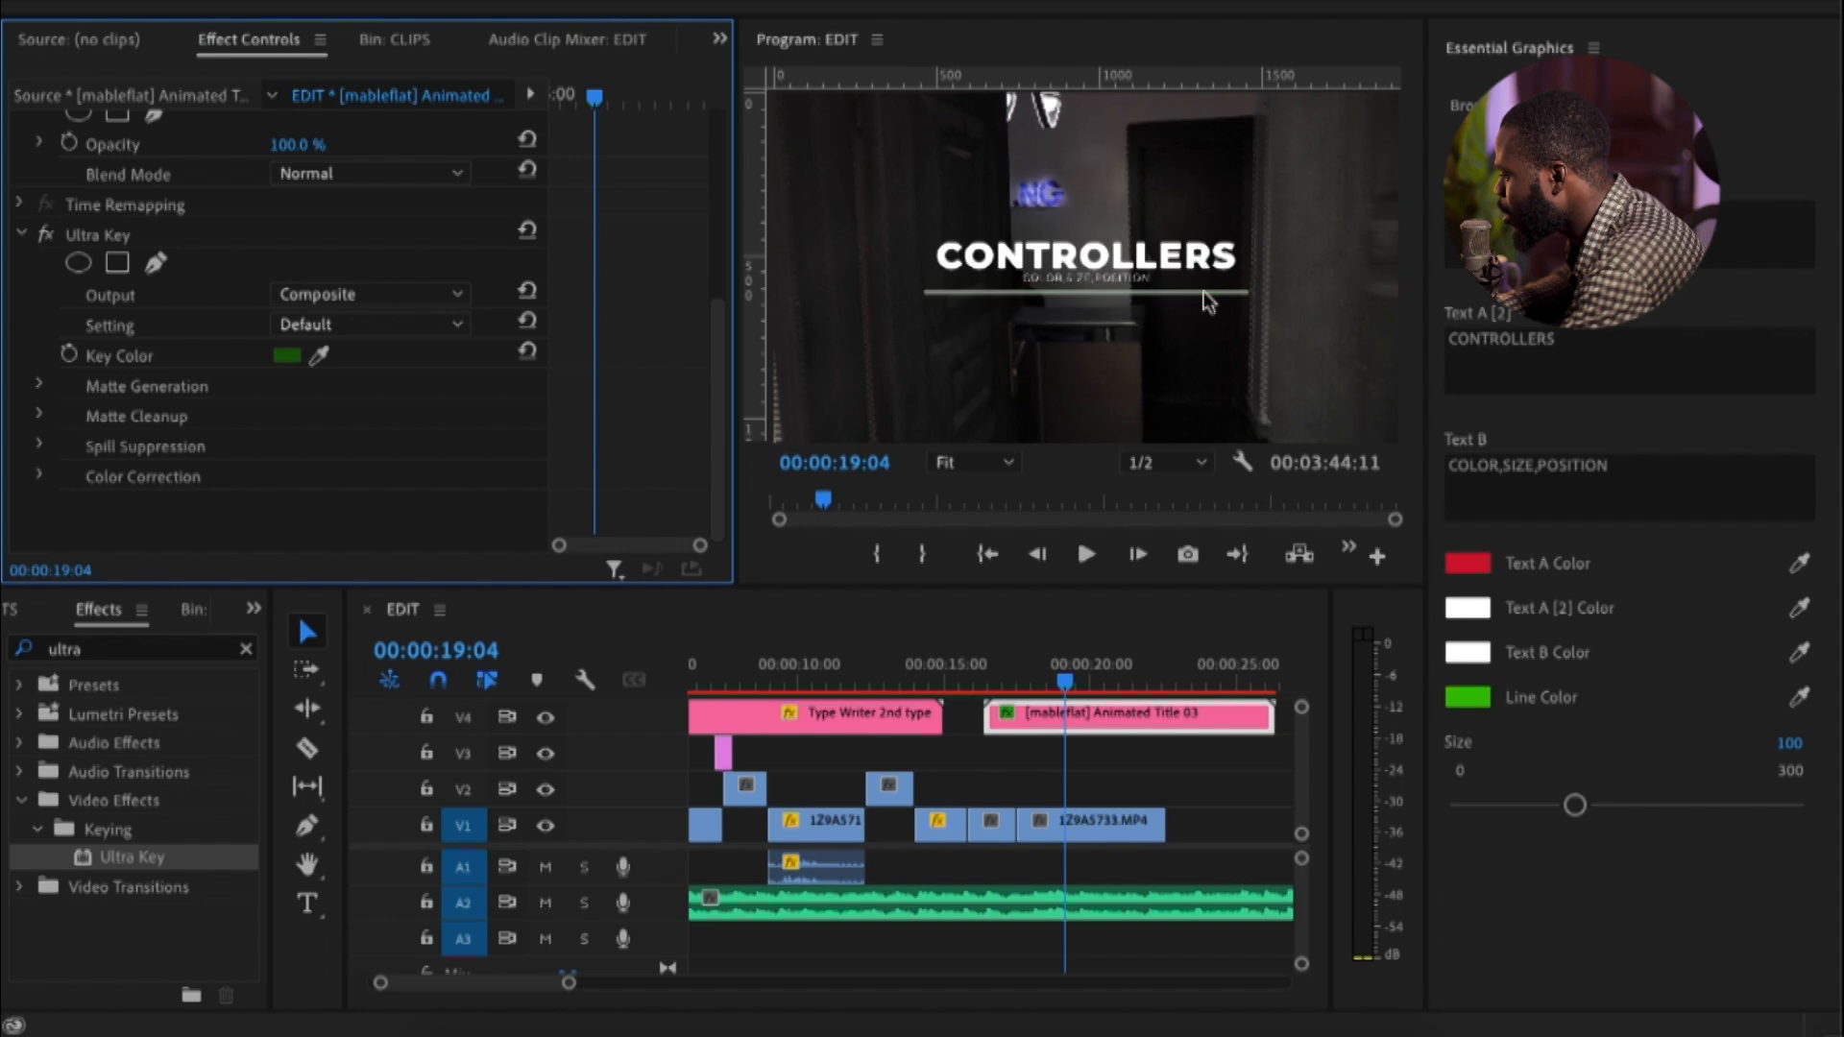
left_click(318, 356)
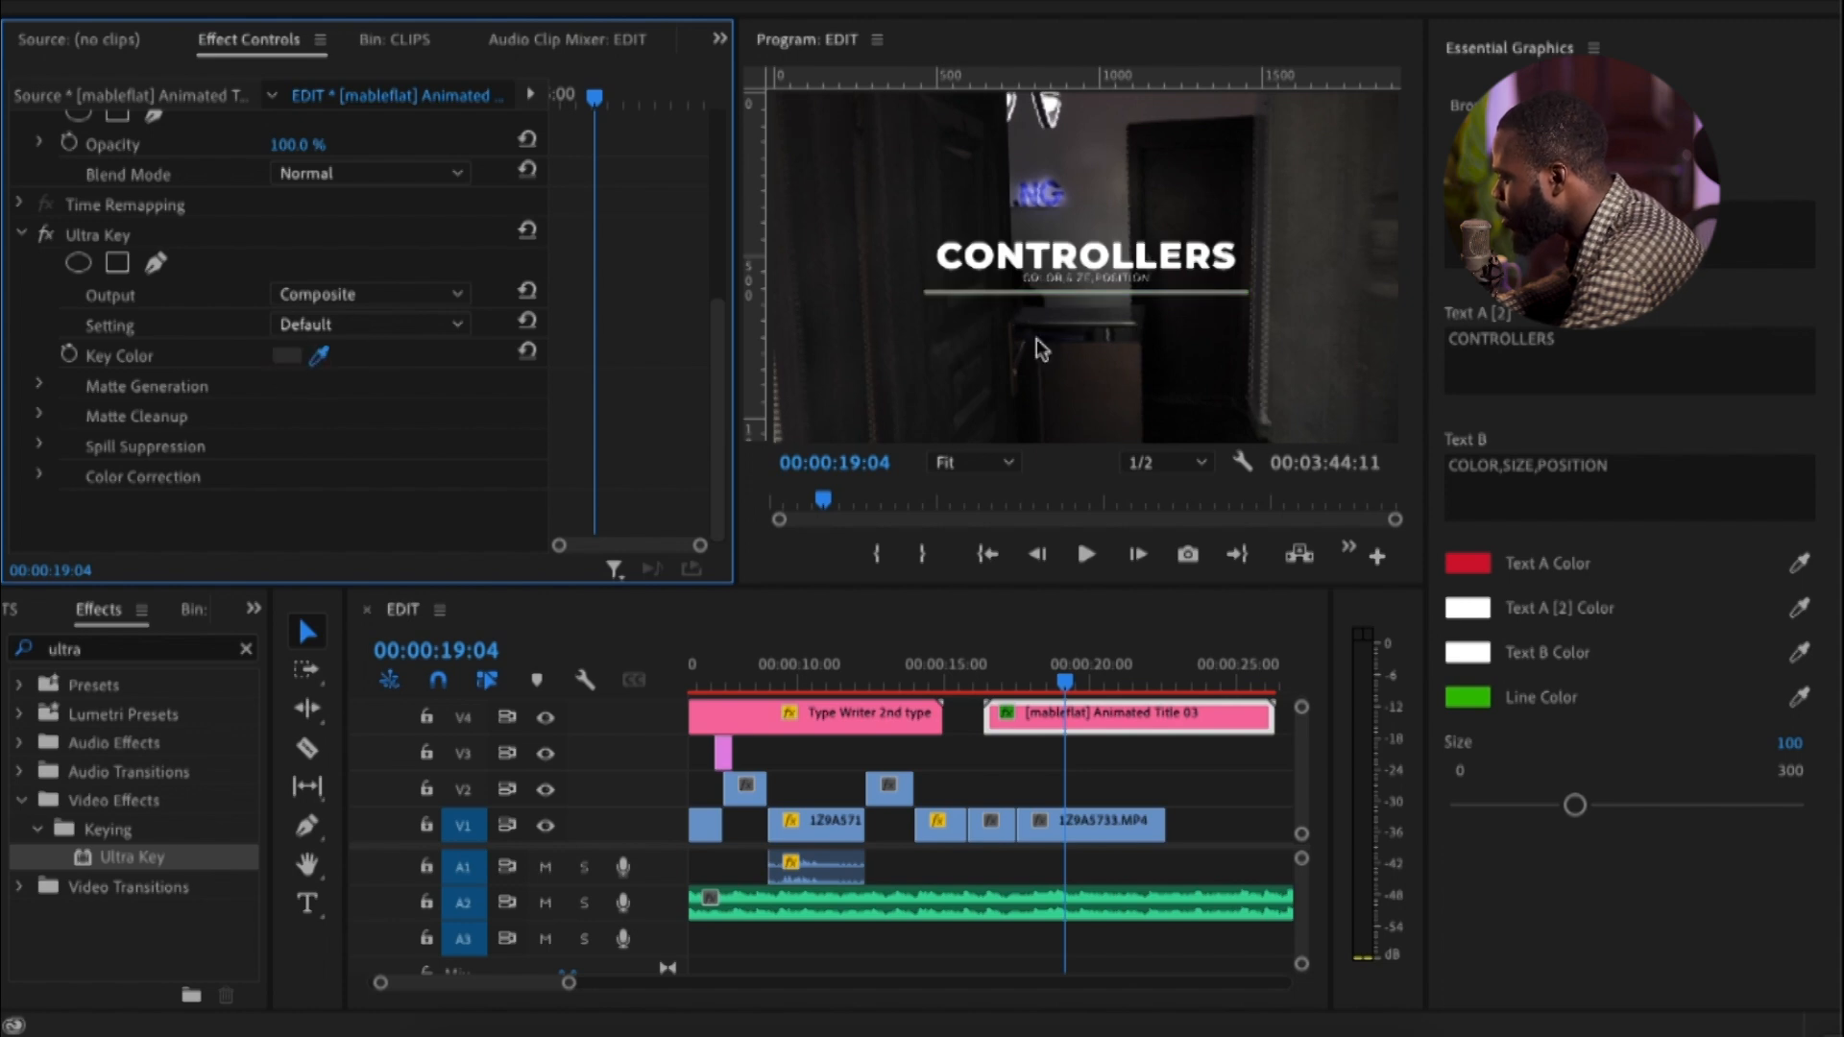
left_click(1114, 293)
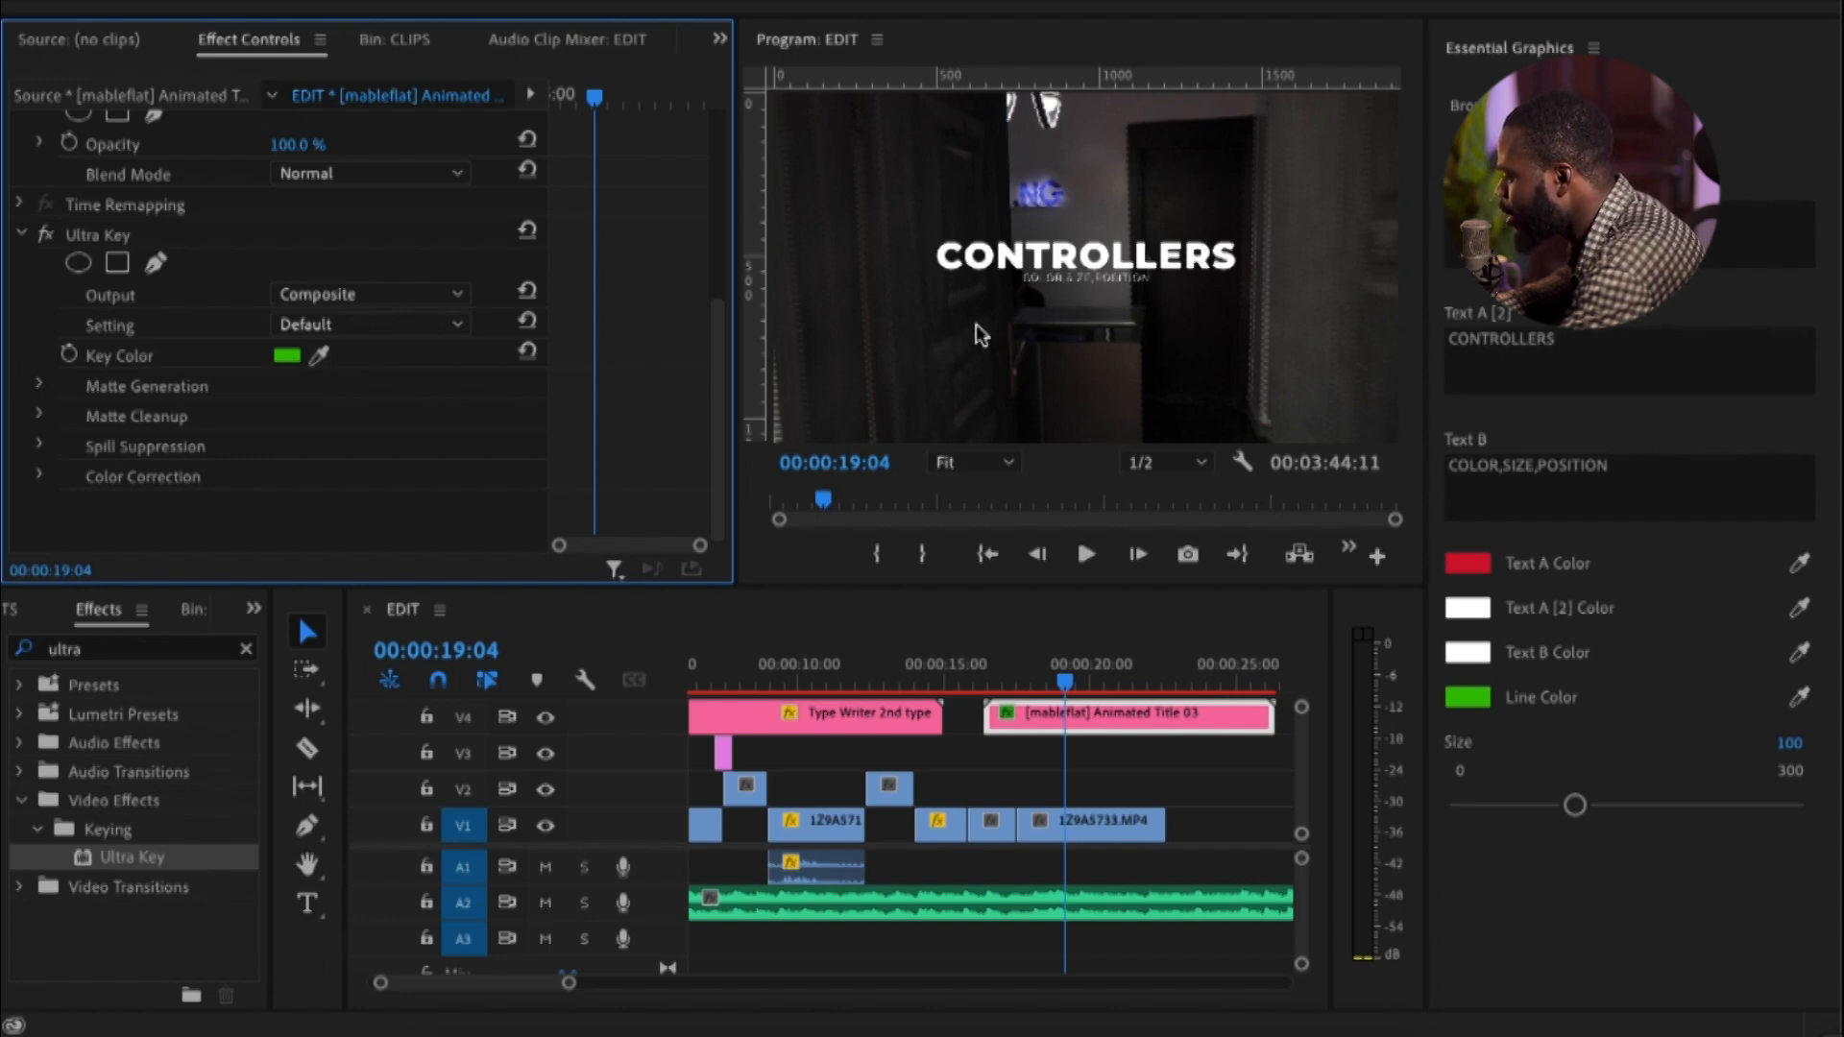
left_click_drag(1007, 684, 946, 690)
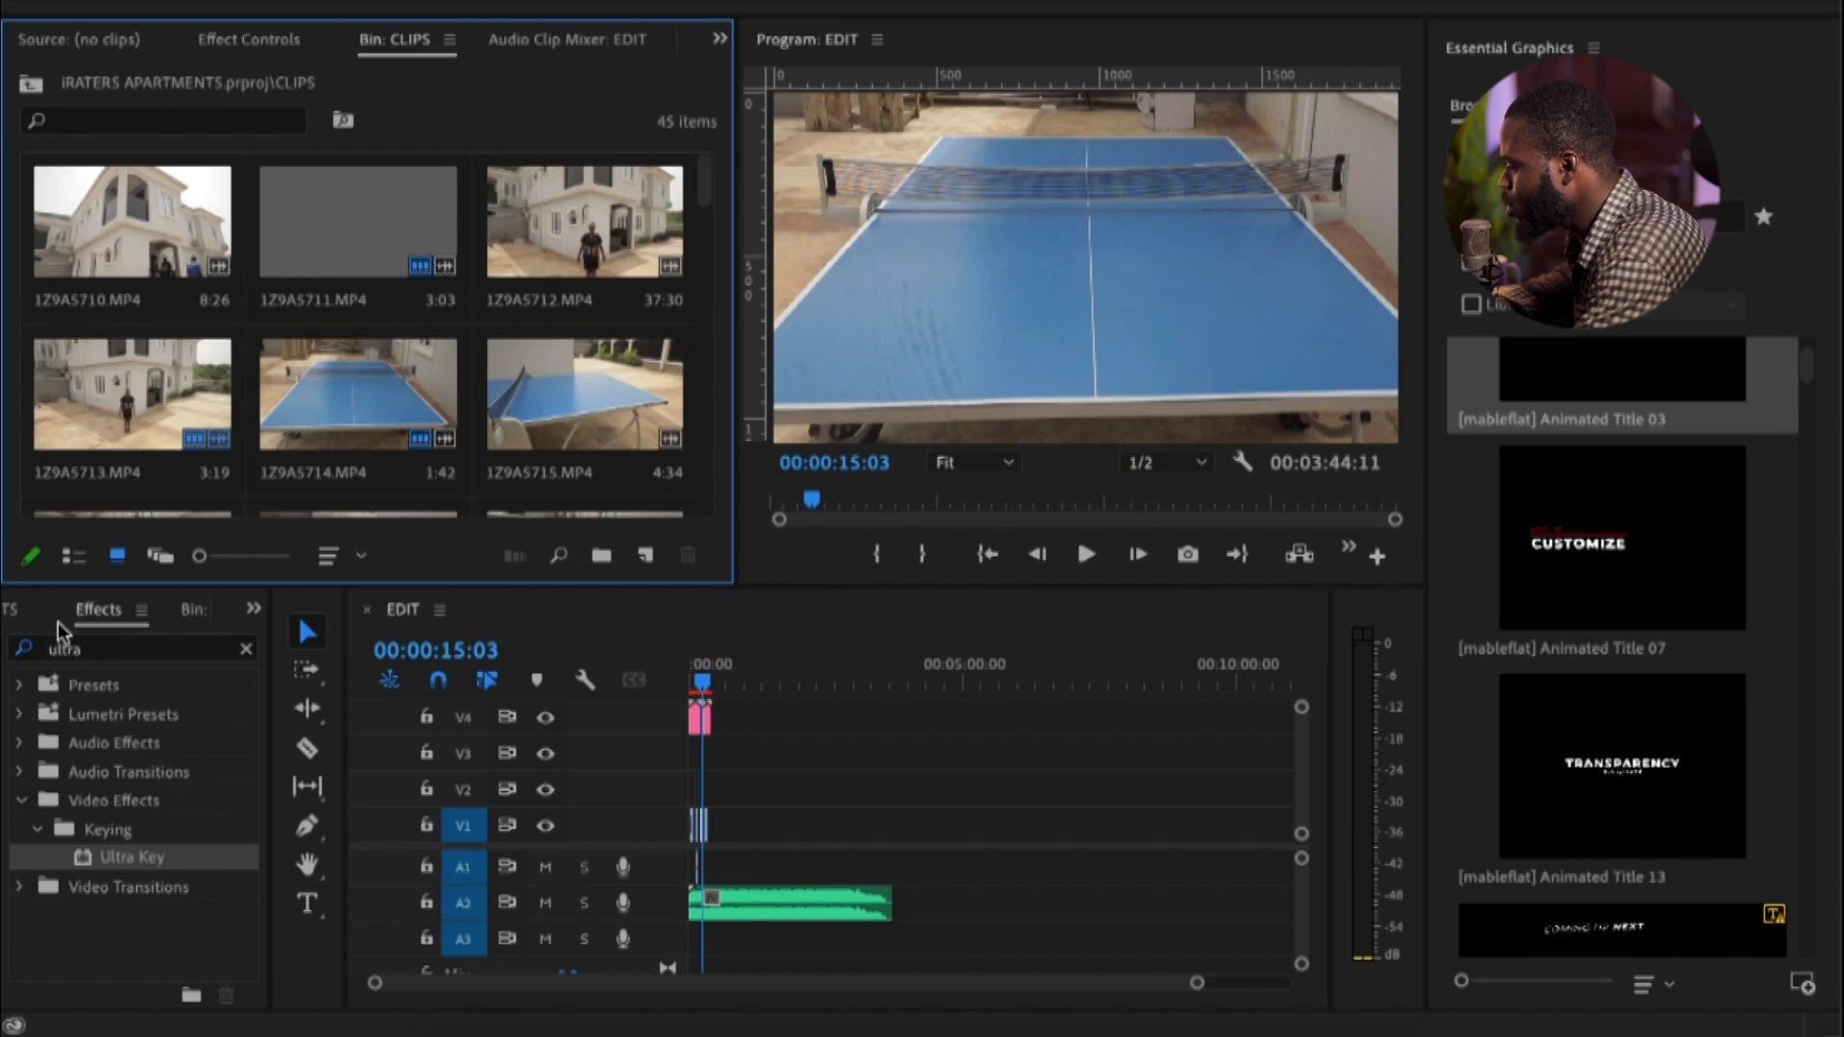
Widen the Effects panel group and bring up the project's bins down to the Motion Graphics Templates bin
left_click_drag(270, 745, 518, 745)
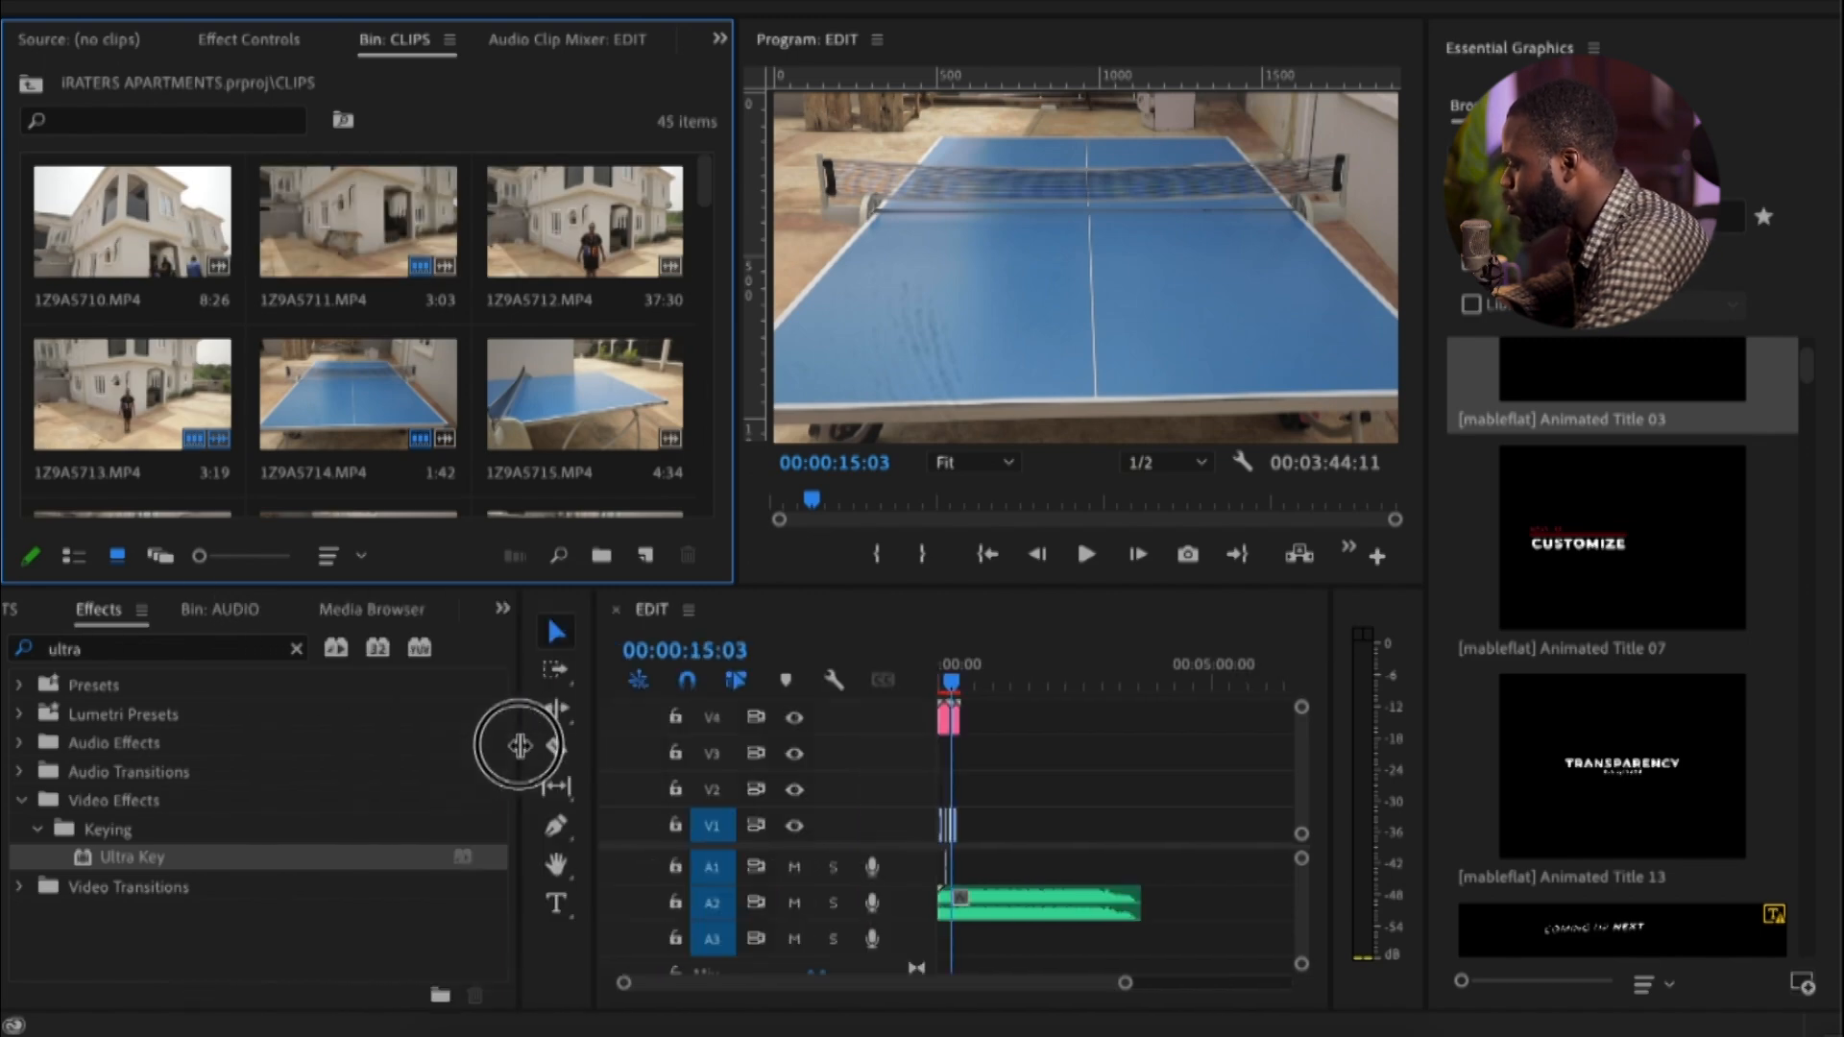
left_click(28, 611)
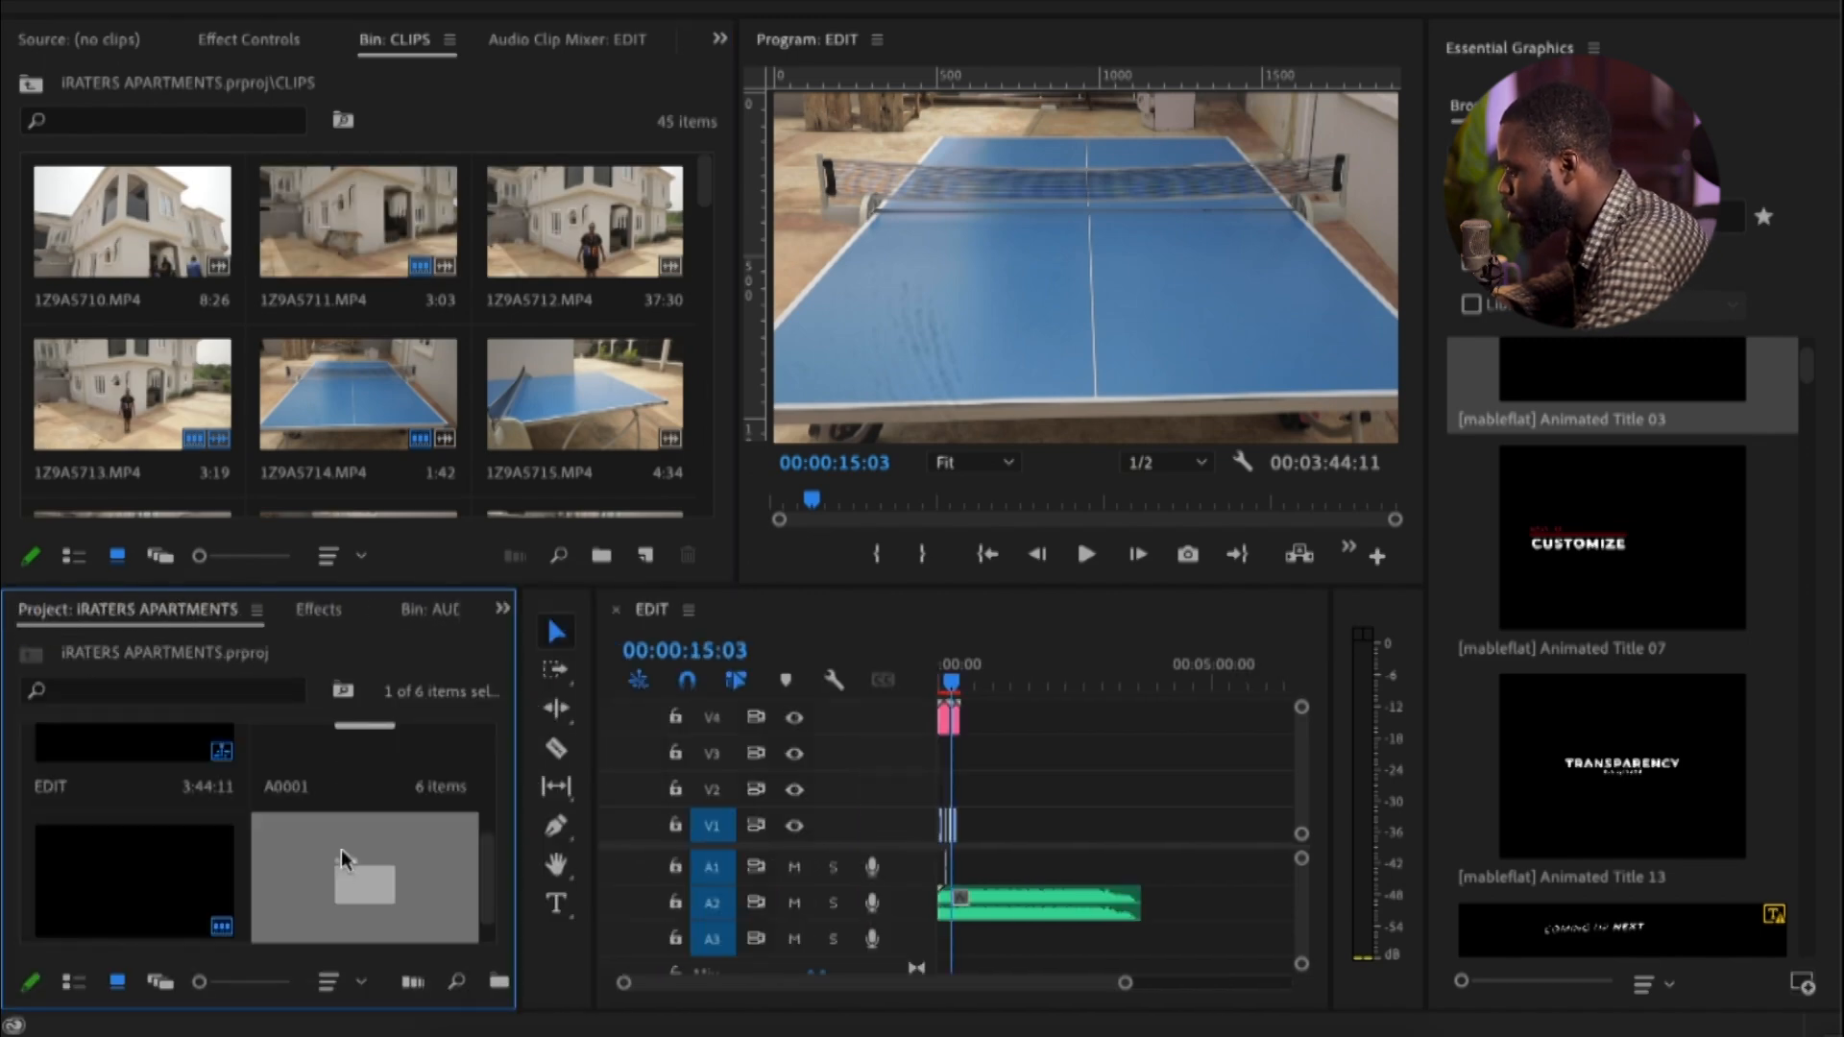
scroll(342, 849, "down", 1)
Switch to Finder and open the KOE ASSETS folder inside the Assets folder on the Desktop
key("super+i")
scroll(780, 355, "up", 3)
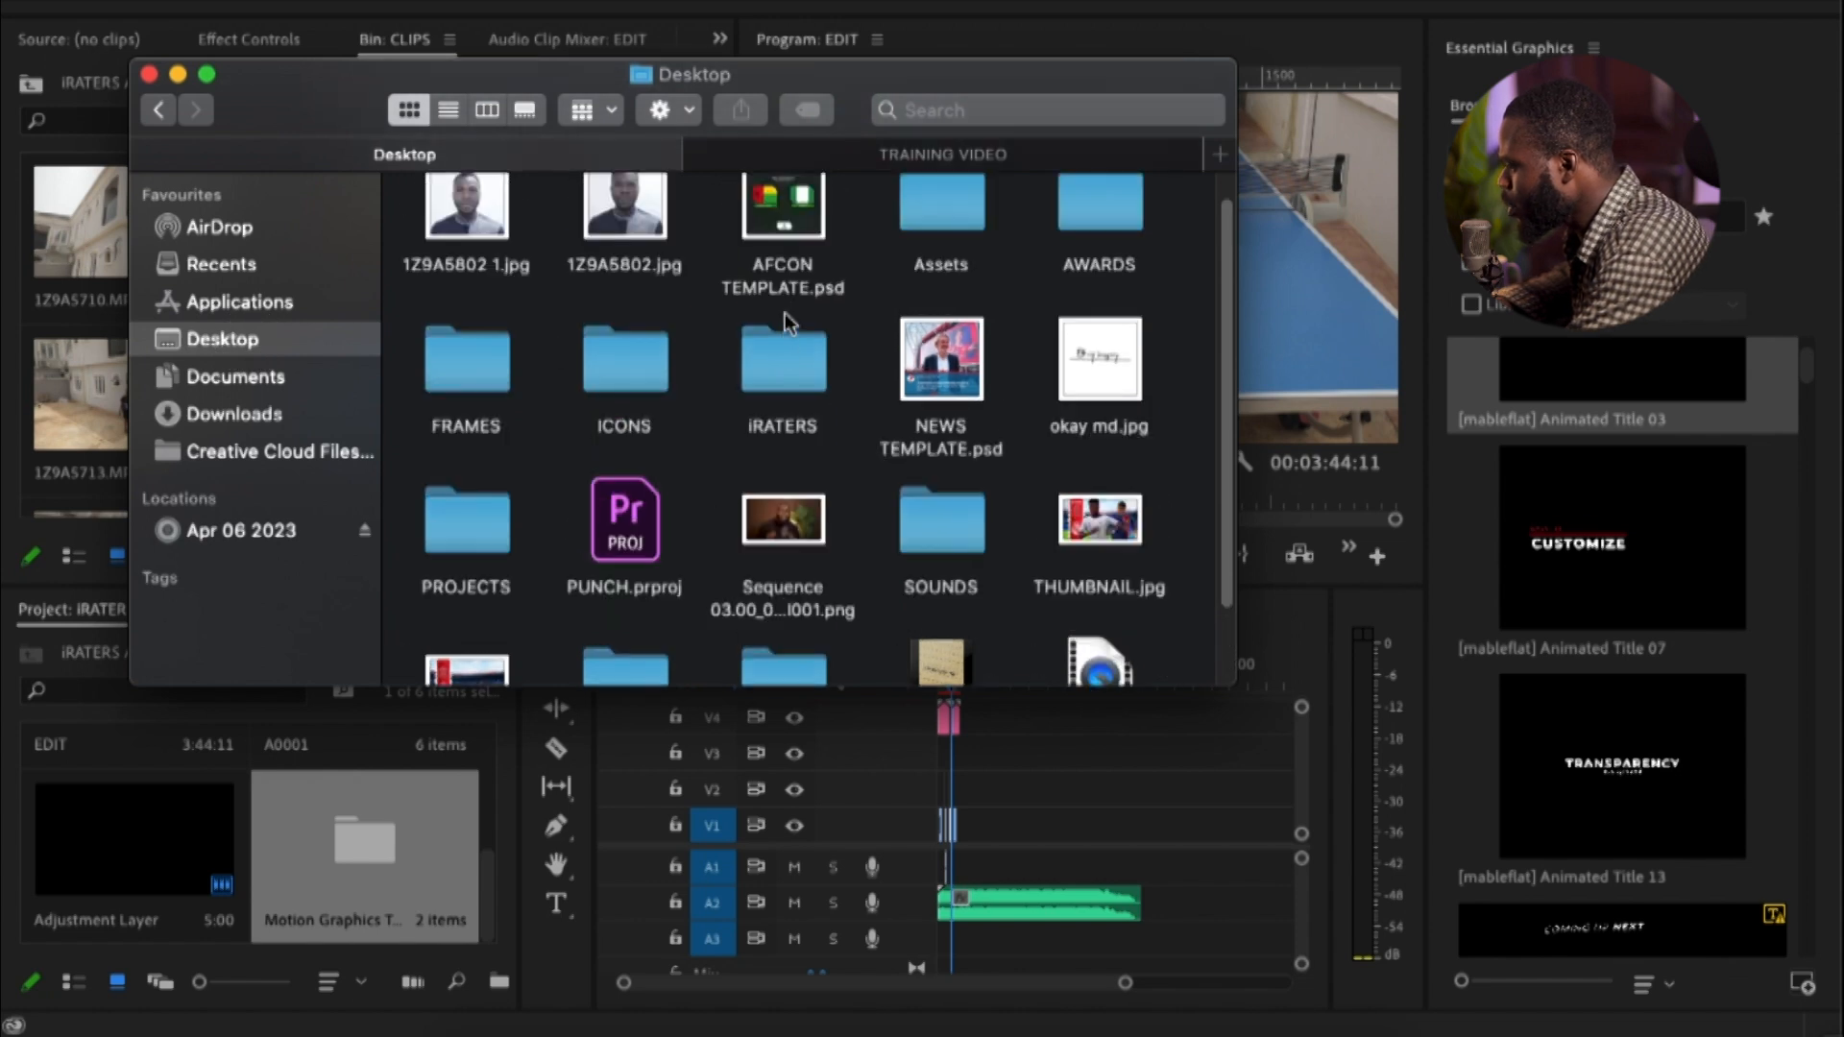
scroll(785, 323, "up", 1)
double_click(946, 235)
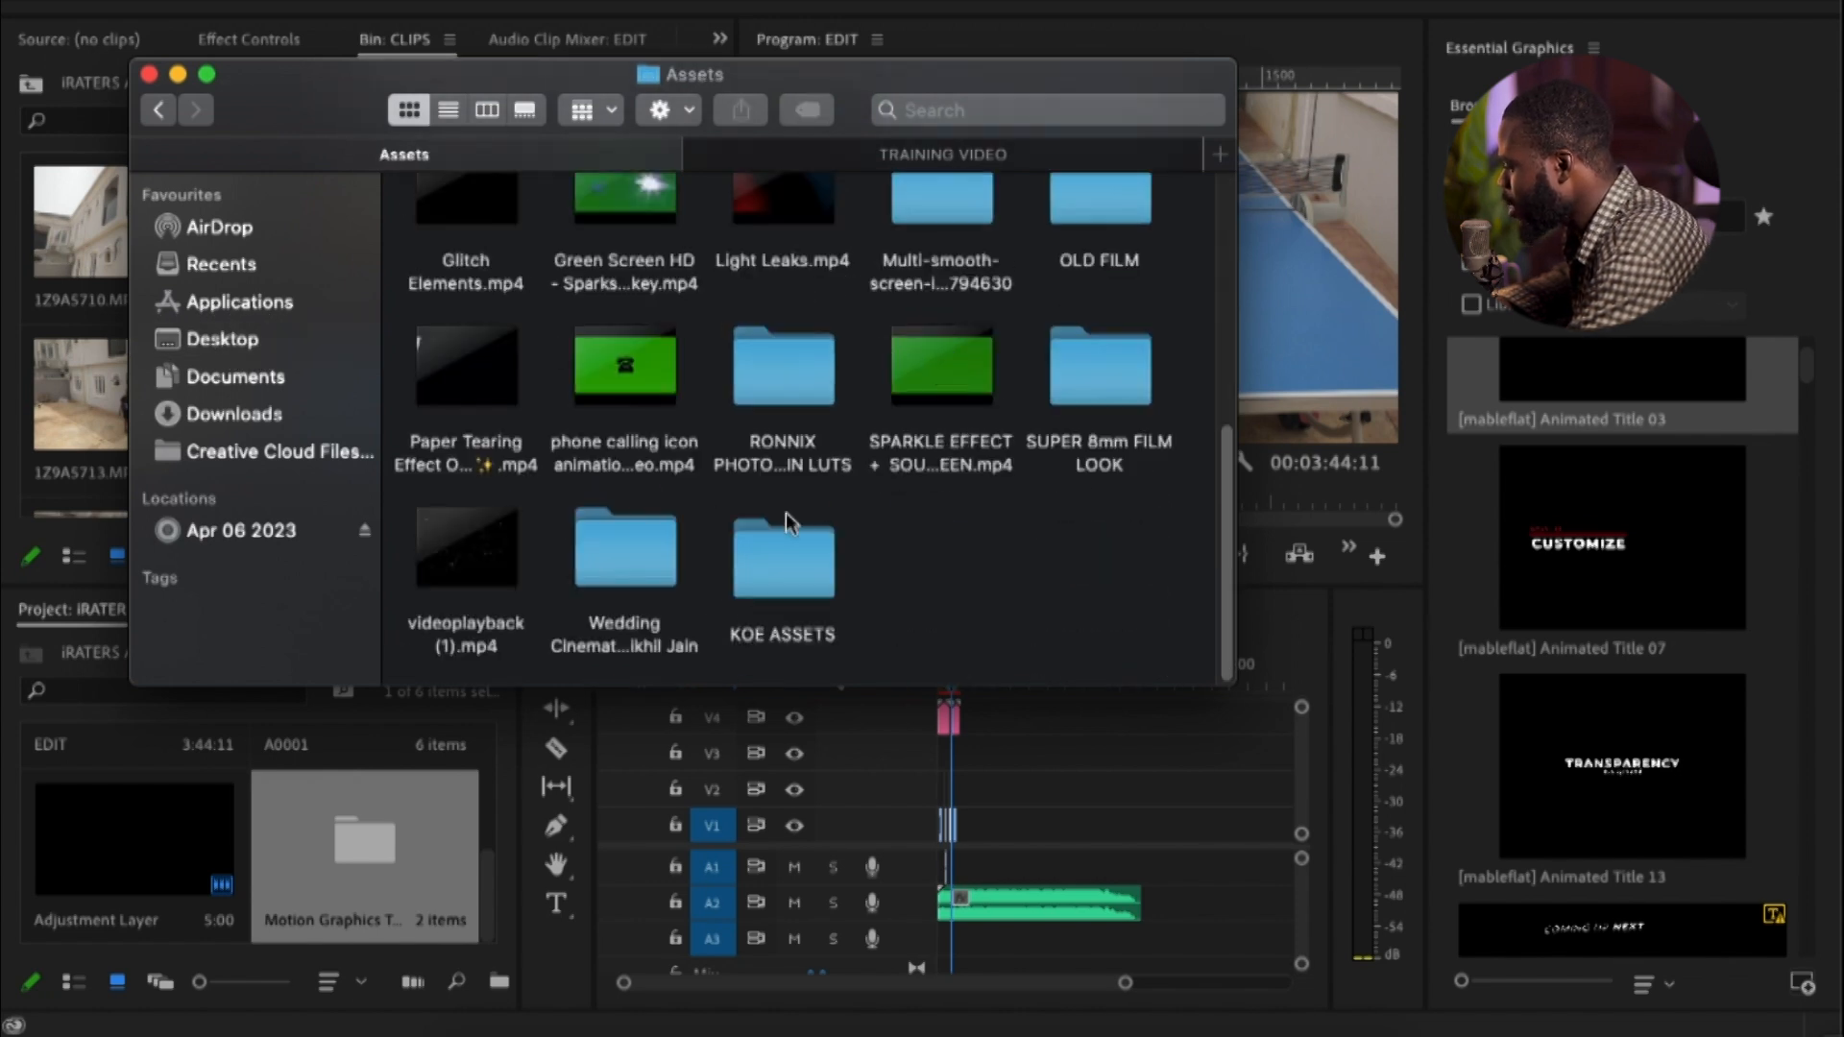
left_click(807, 585)
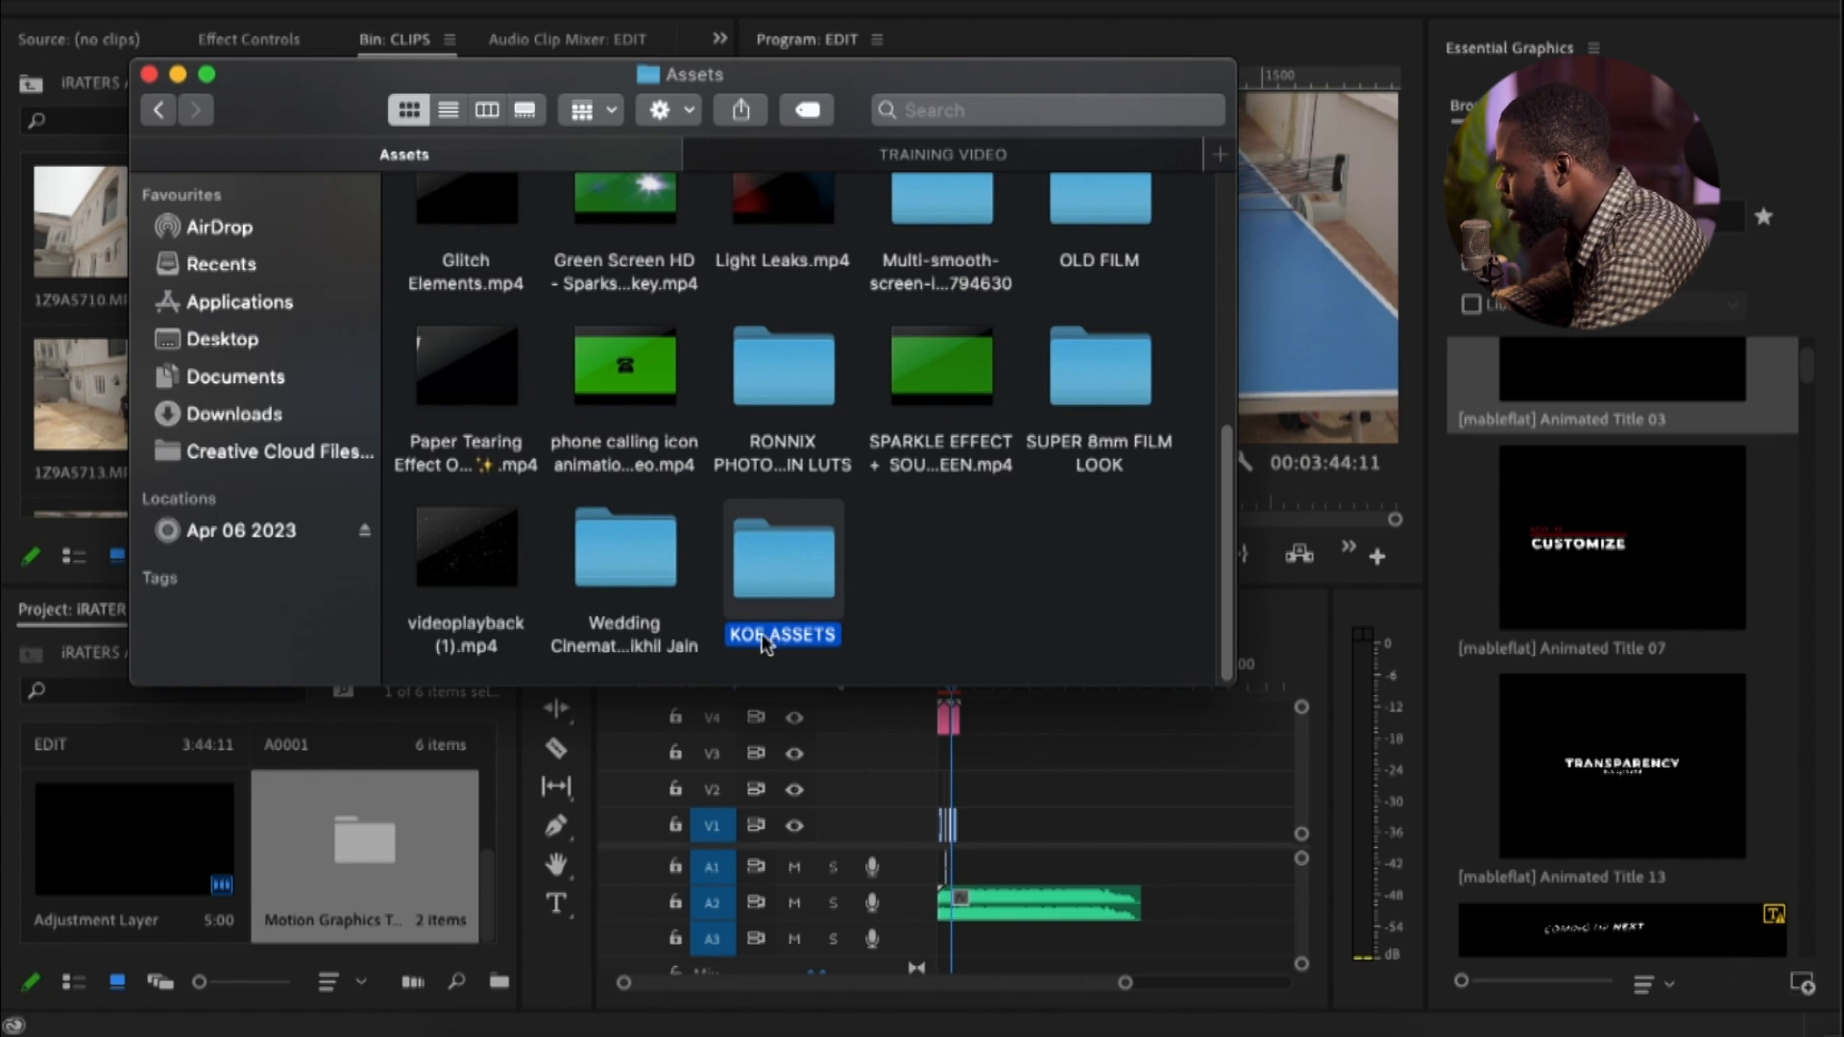
double_click(795, 550)
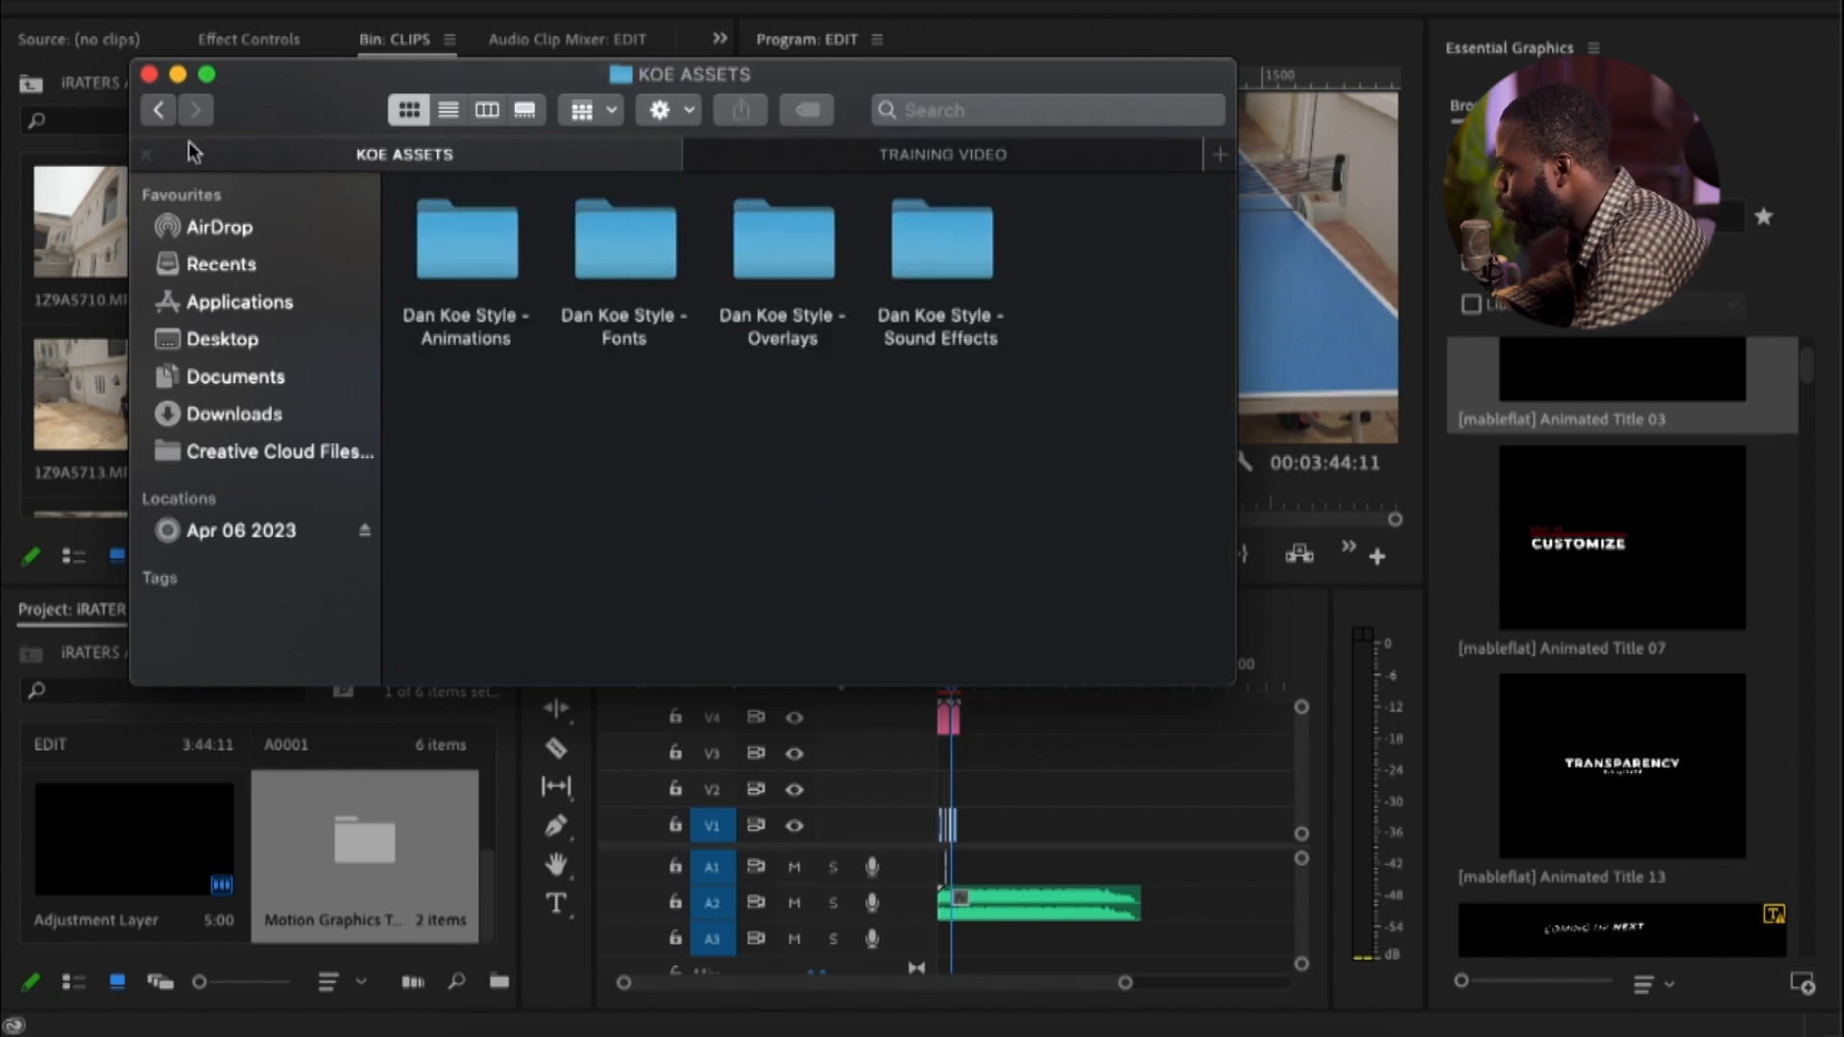
Go back to the Assets folder and import the whole KOE ASSETS folder into the iRATERS APARTMENTS project
left_click(159, 111)
left_click(780, 552)
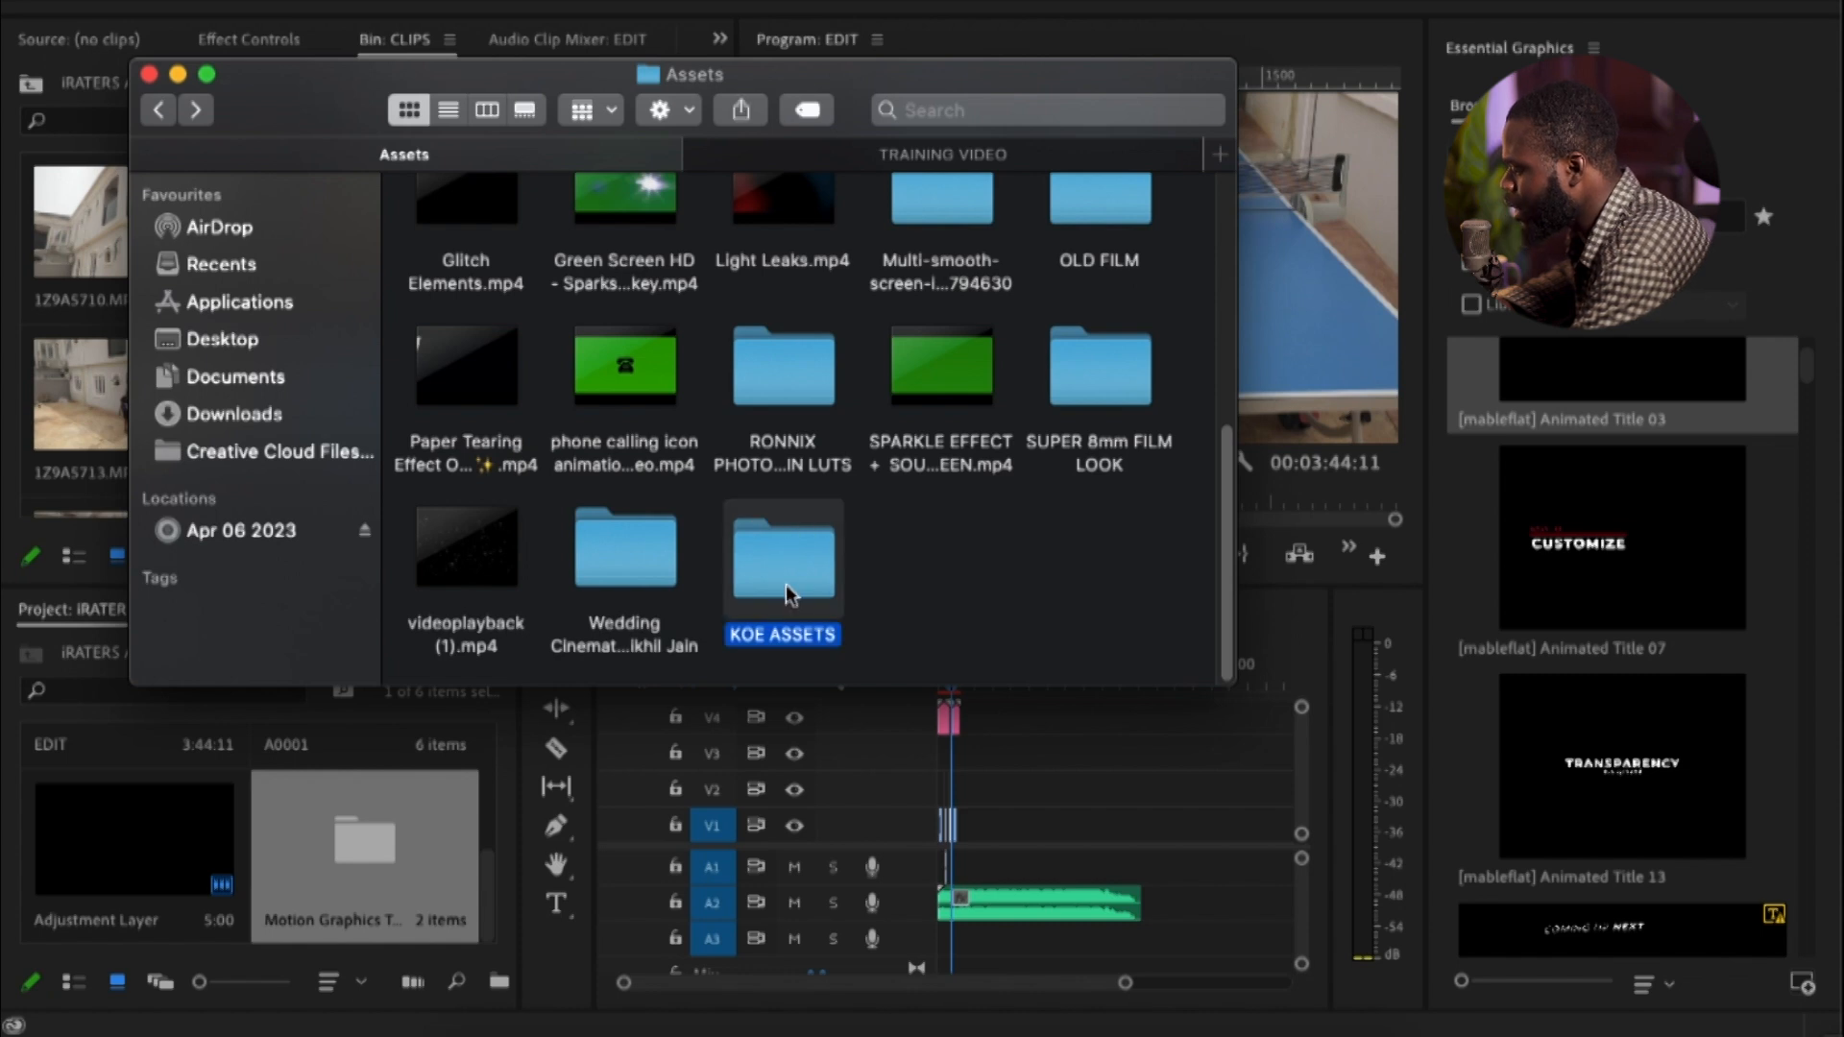
left_click_drag(797, 578, 261, 870)
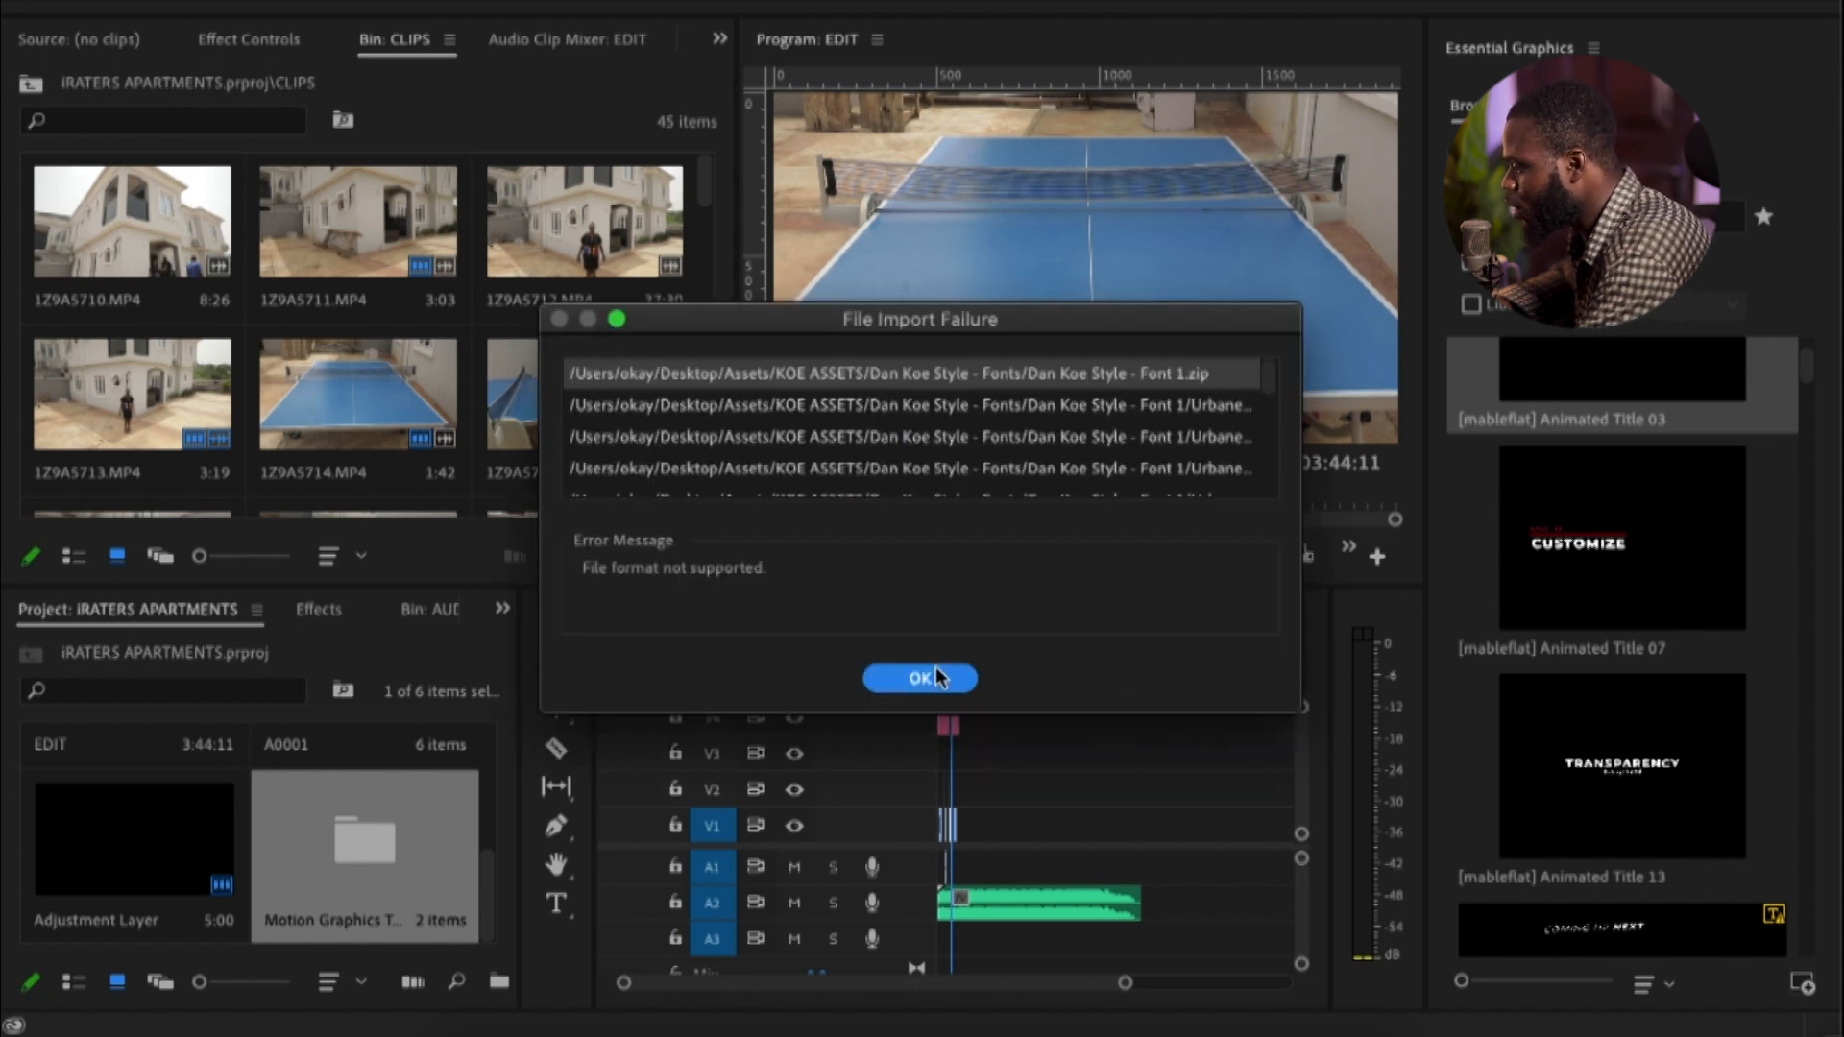
left_click(920, 679)
Open the imported KOE ASSETS bin and look through its Dan Koe Style - Sound Effects bin
double_click(352, 858)
double_click(117, 273)
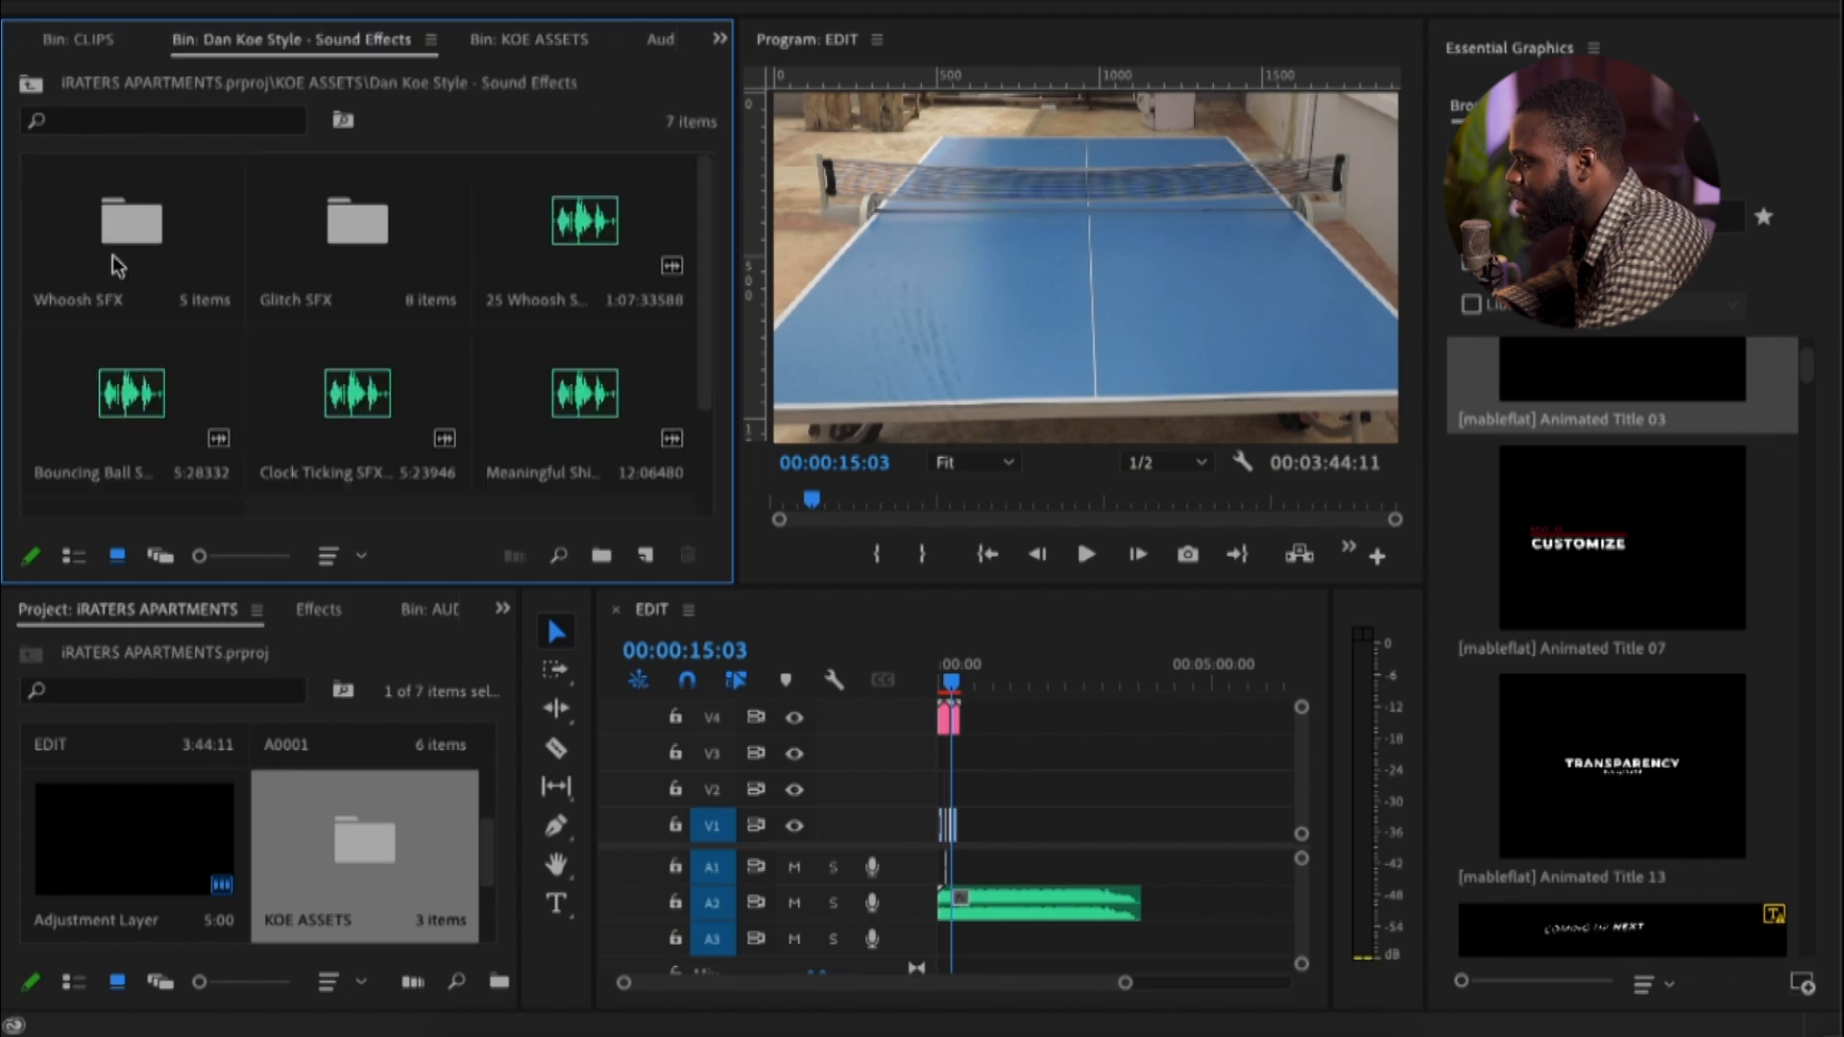
scroll(389, 407, "down", 2)
scroll(266, 302, "up", 2)
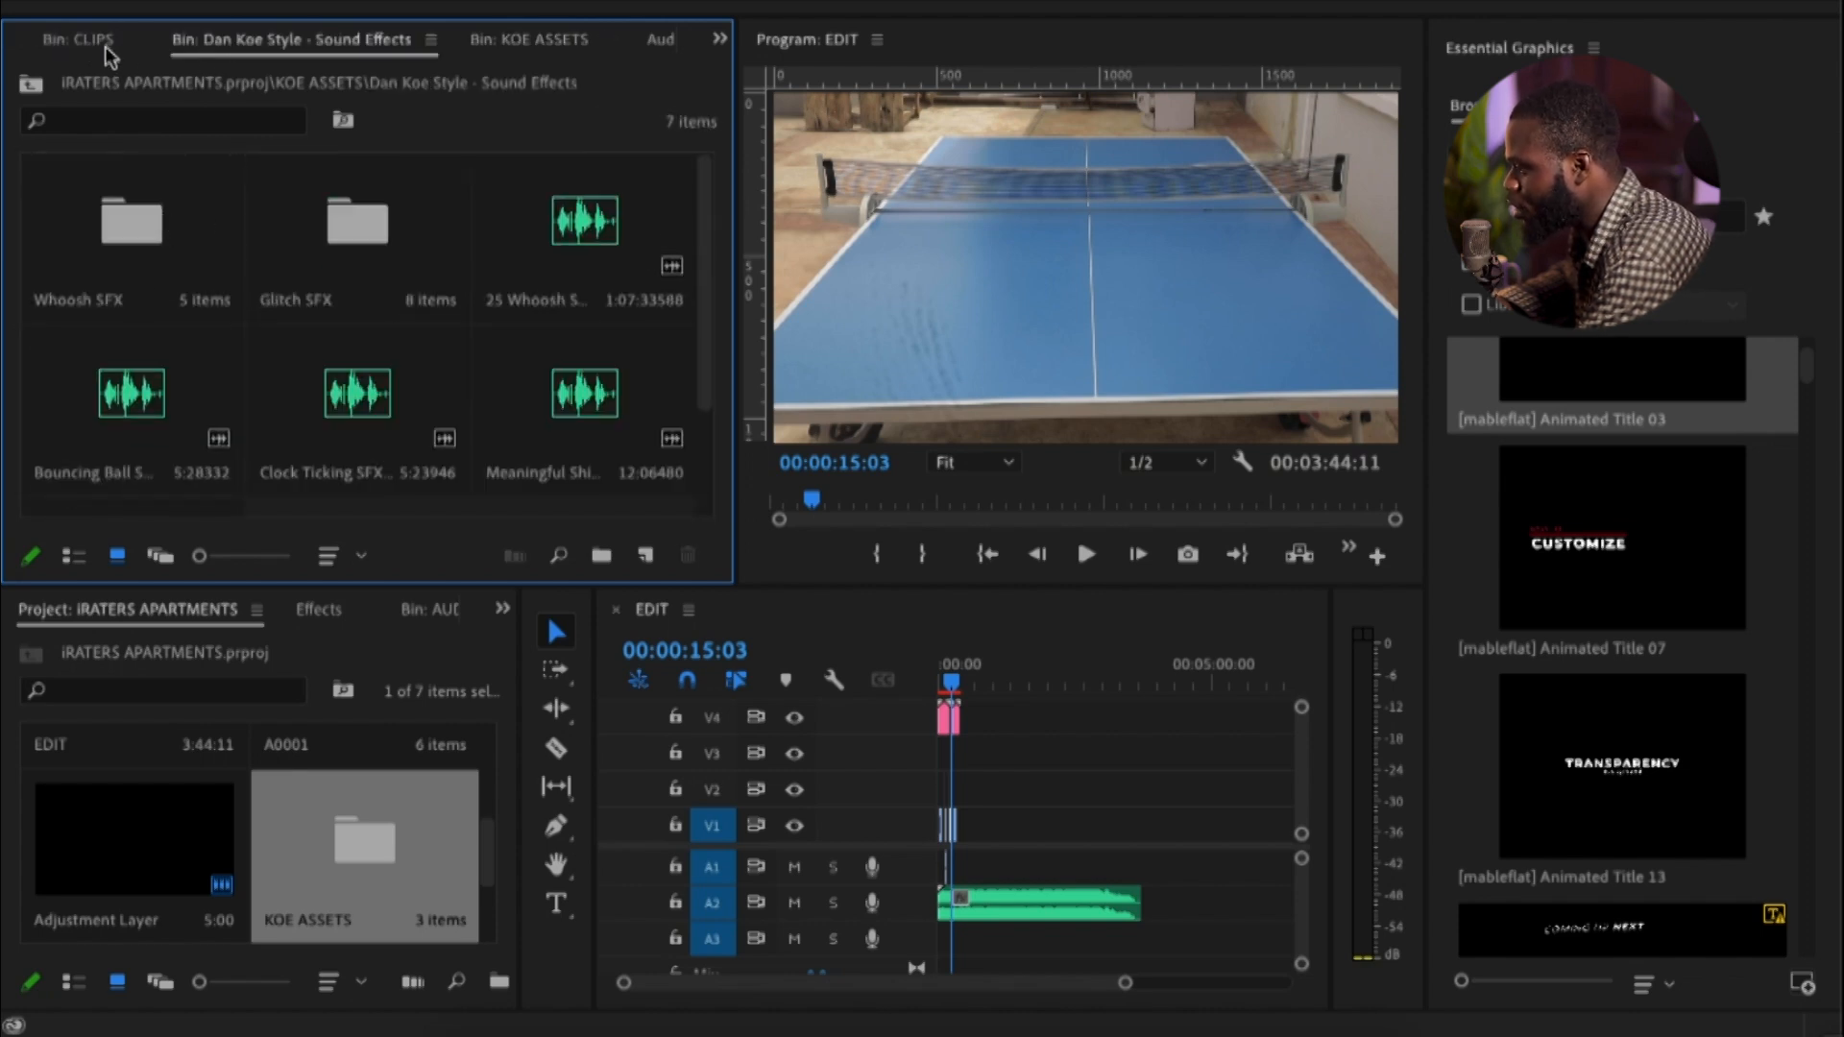
Open the Dan Koe Style - Overlays bin in KOE ASSETS and preview its first overlay
left_click(521, 46)
double_click(397, 250)
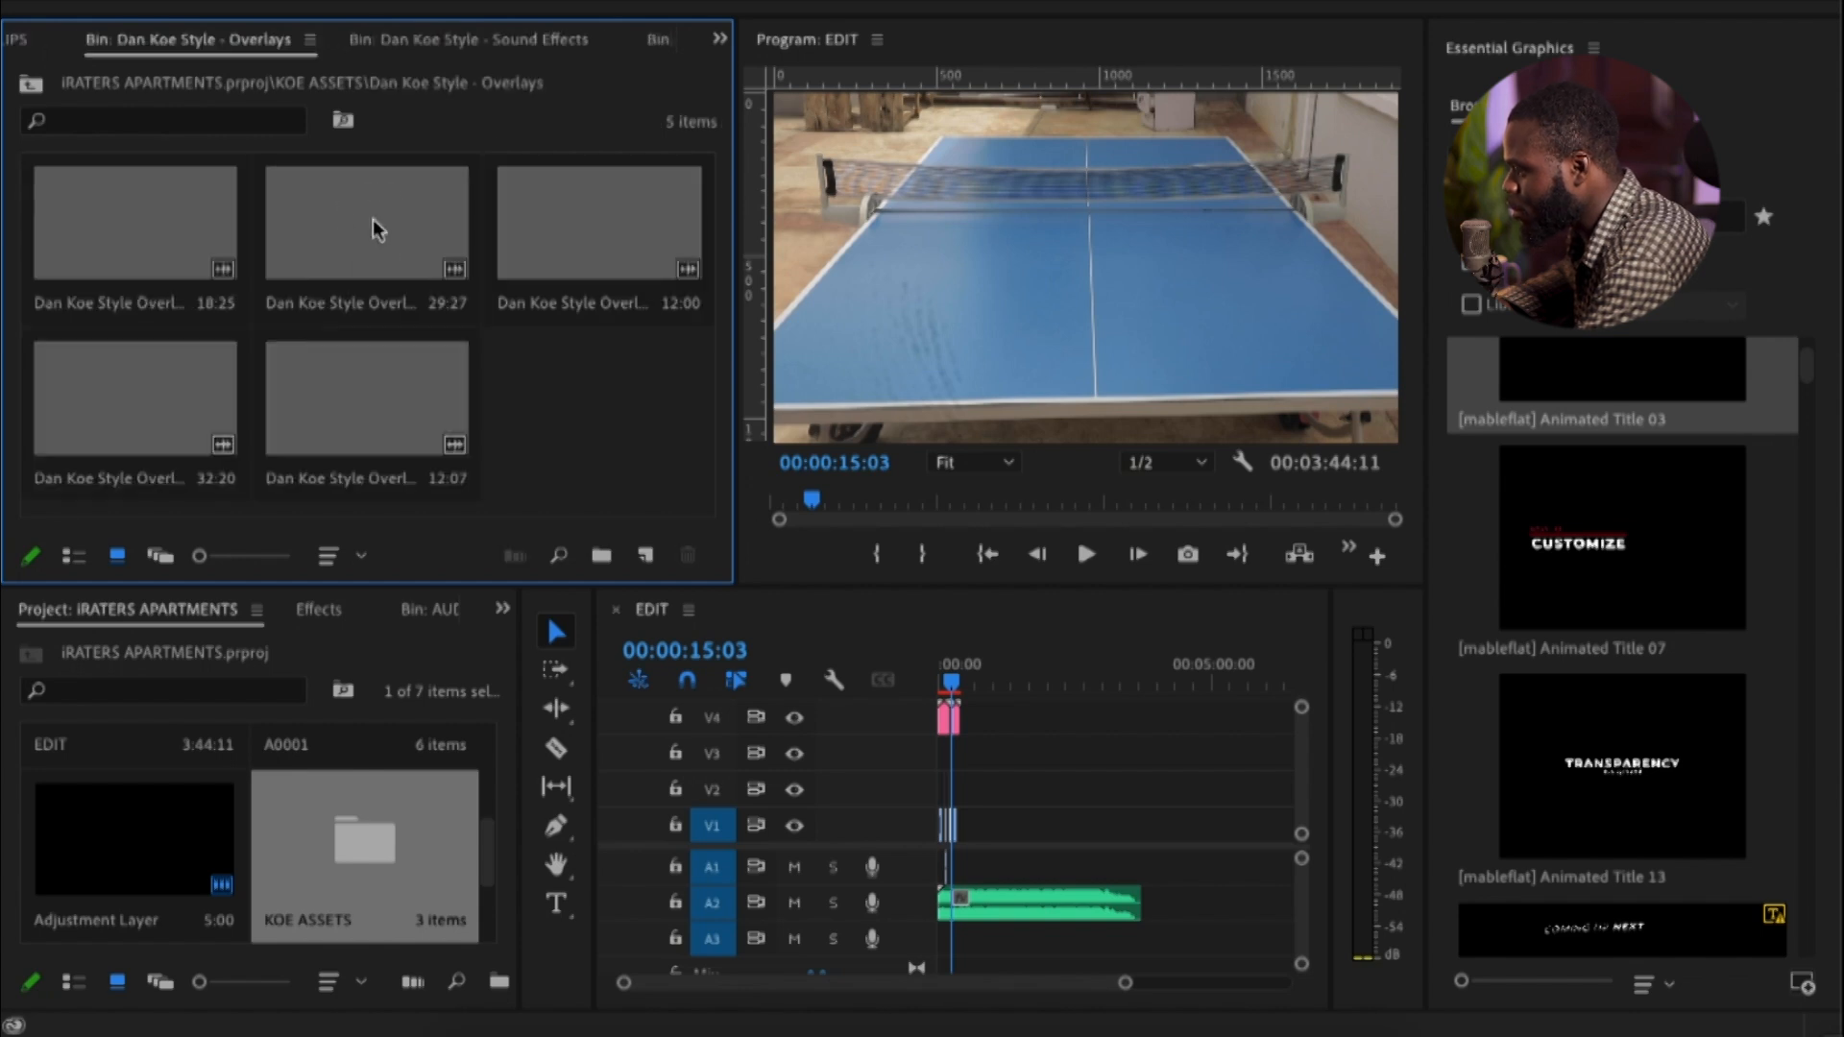
left_click(159, 261)
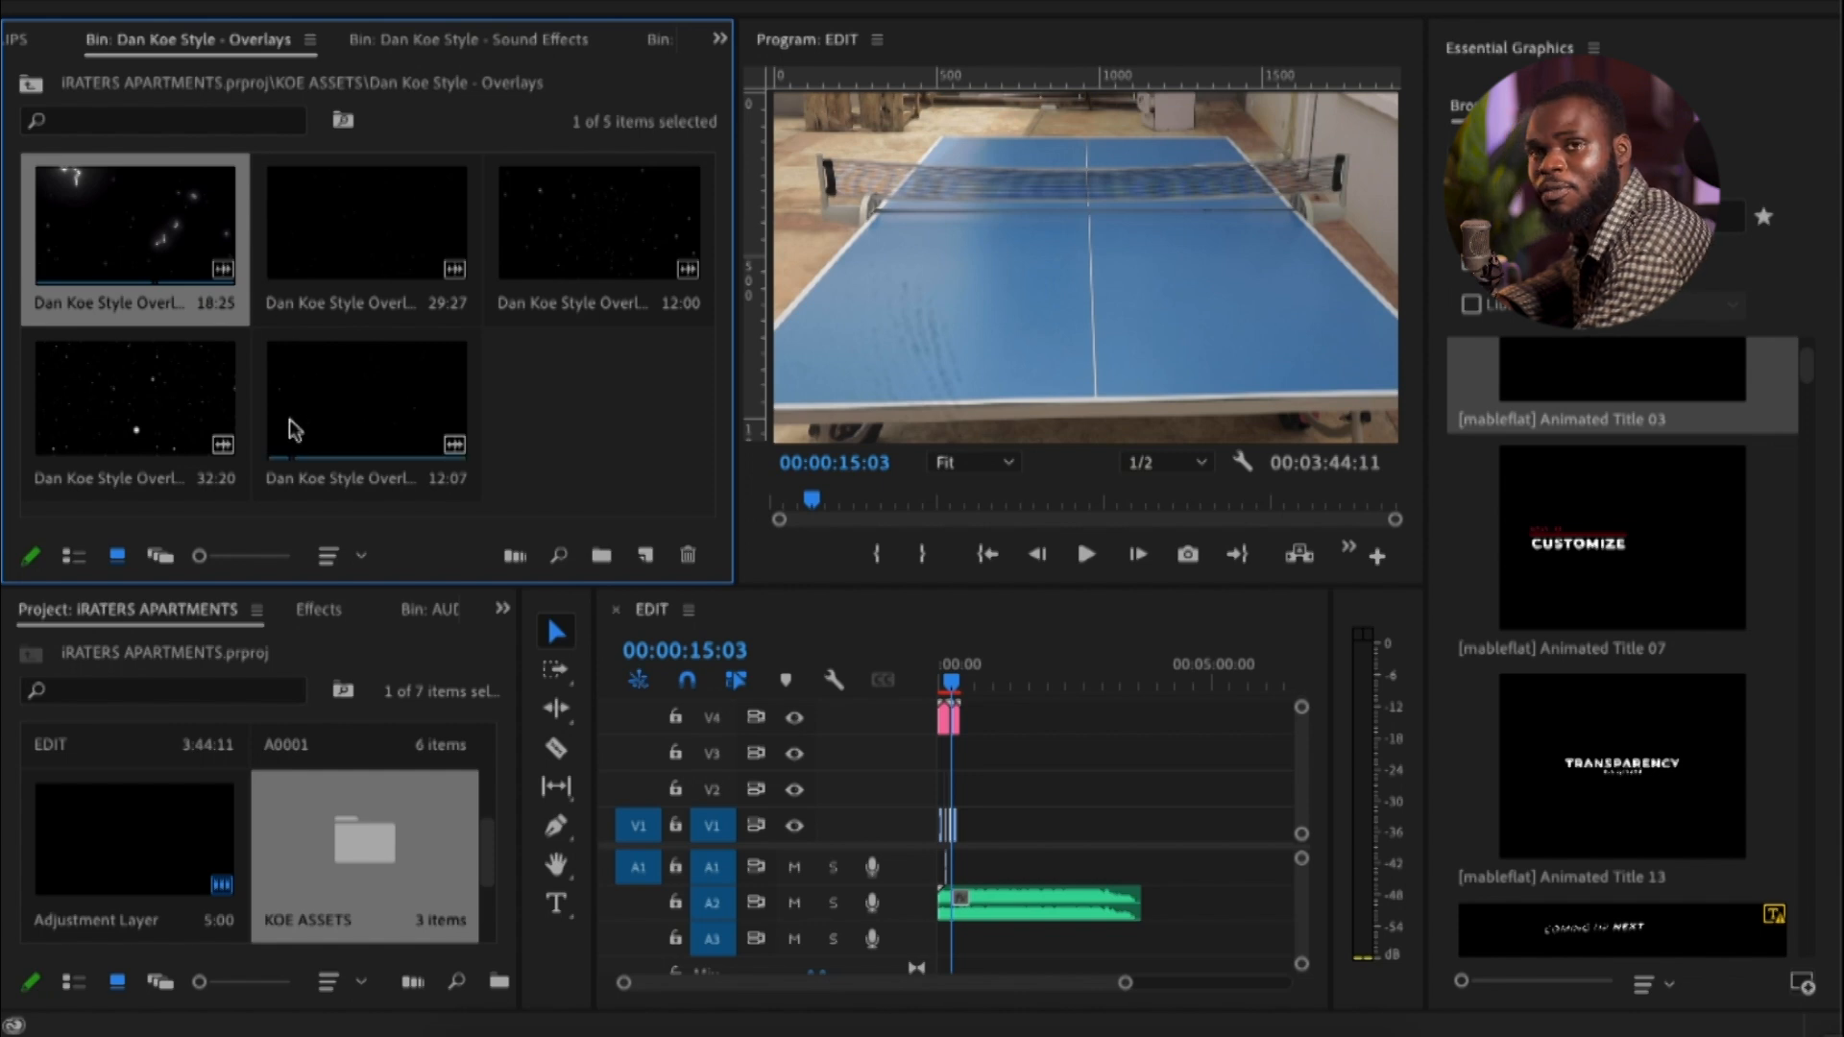
Return to the Dan Koe Style - Sound Effects bin and close it
left_click(466, 40)
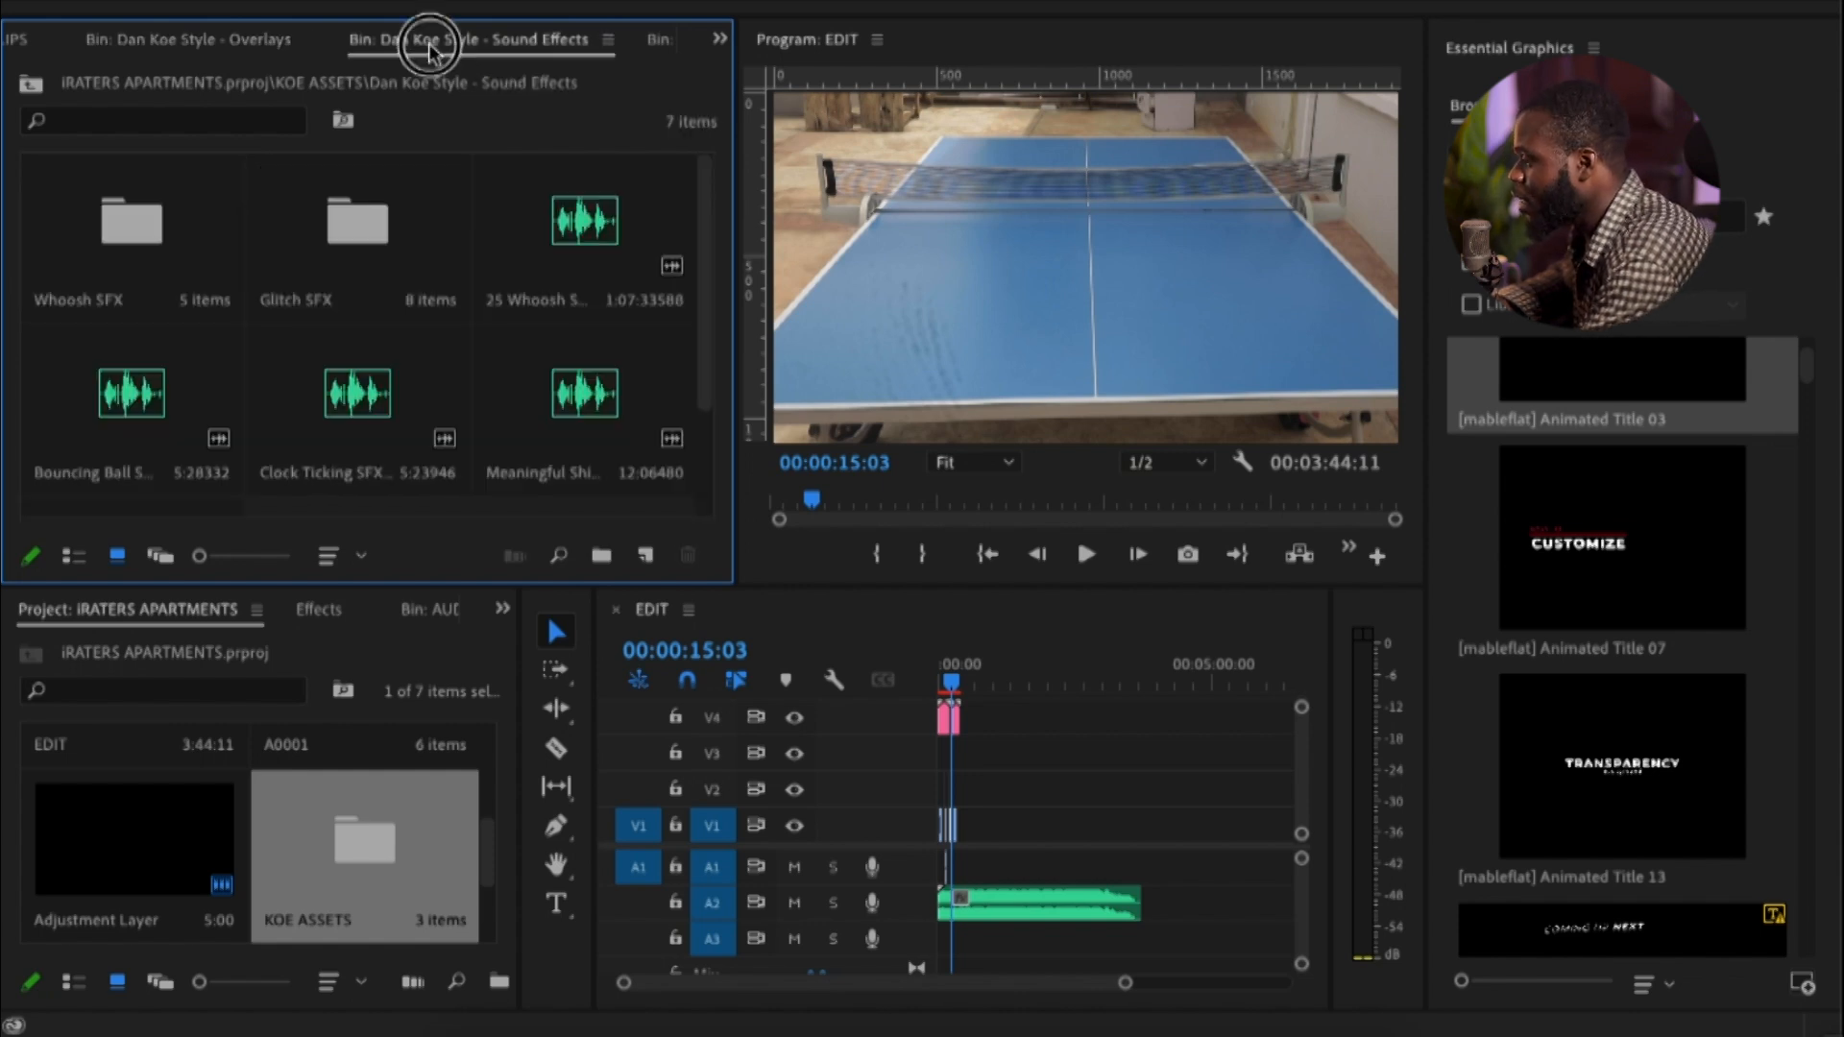
left_click(607, 39)
left_click(538, 13)
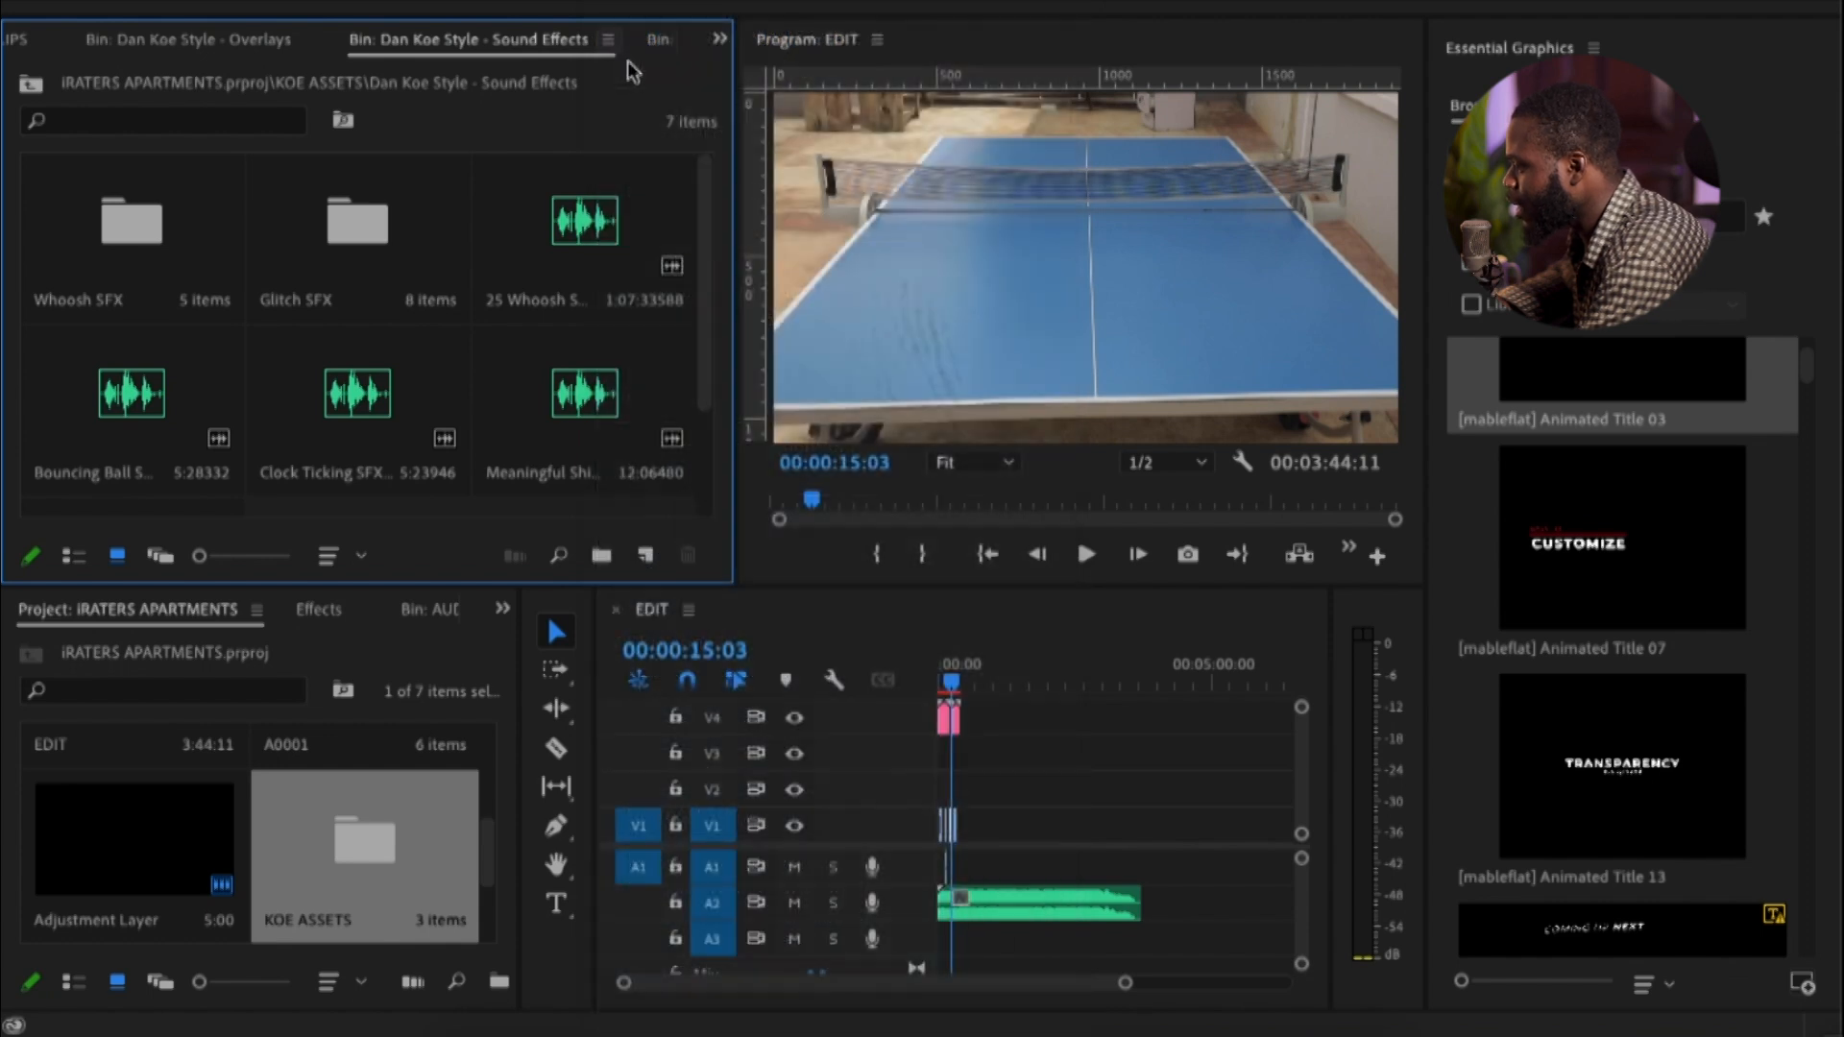
Open the Dan Koe Style - Animations bin in KOE ASSETS and preview Element 09.mp4
left_click(434, 40)
double_click(603, 197)
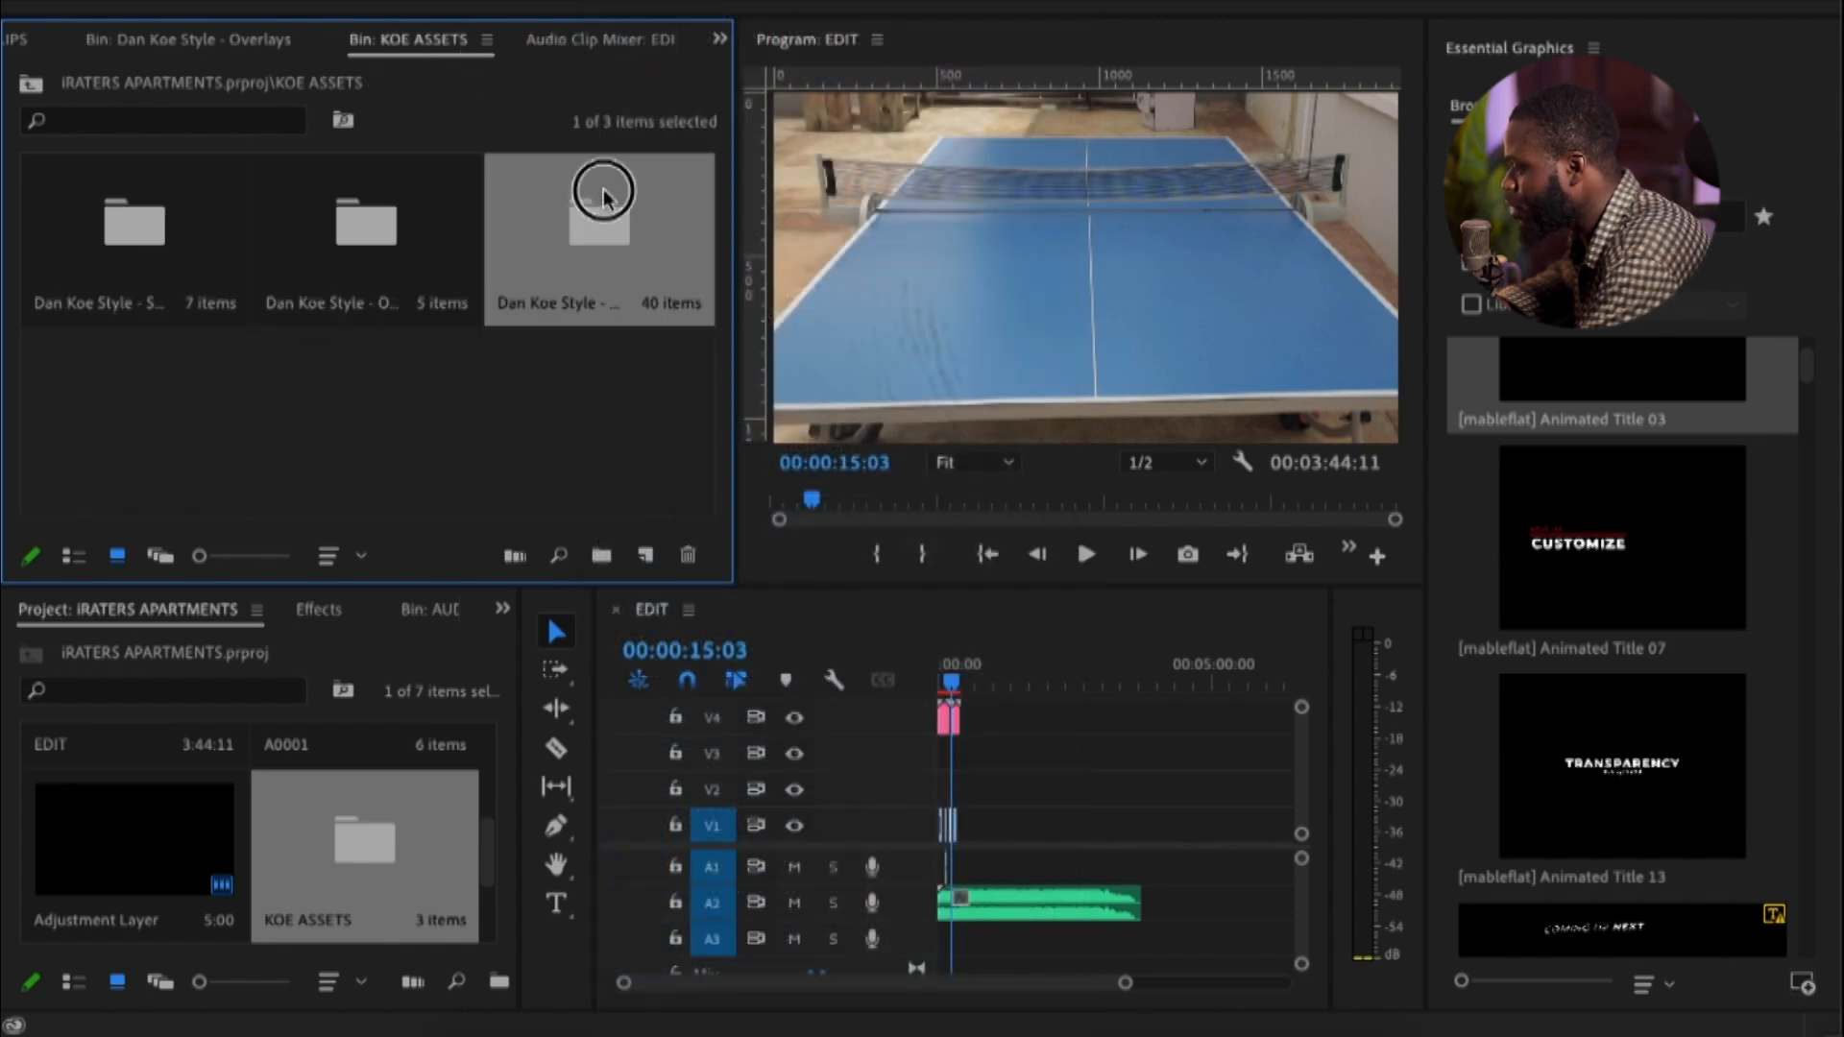
scroll(642, 230, "down", 2)
left_click(638, 227)
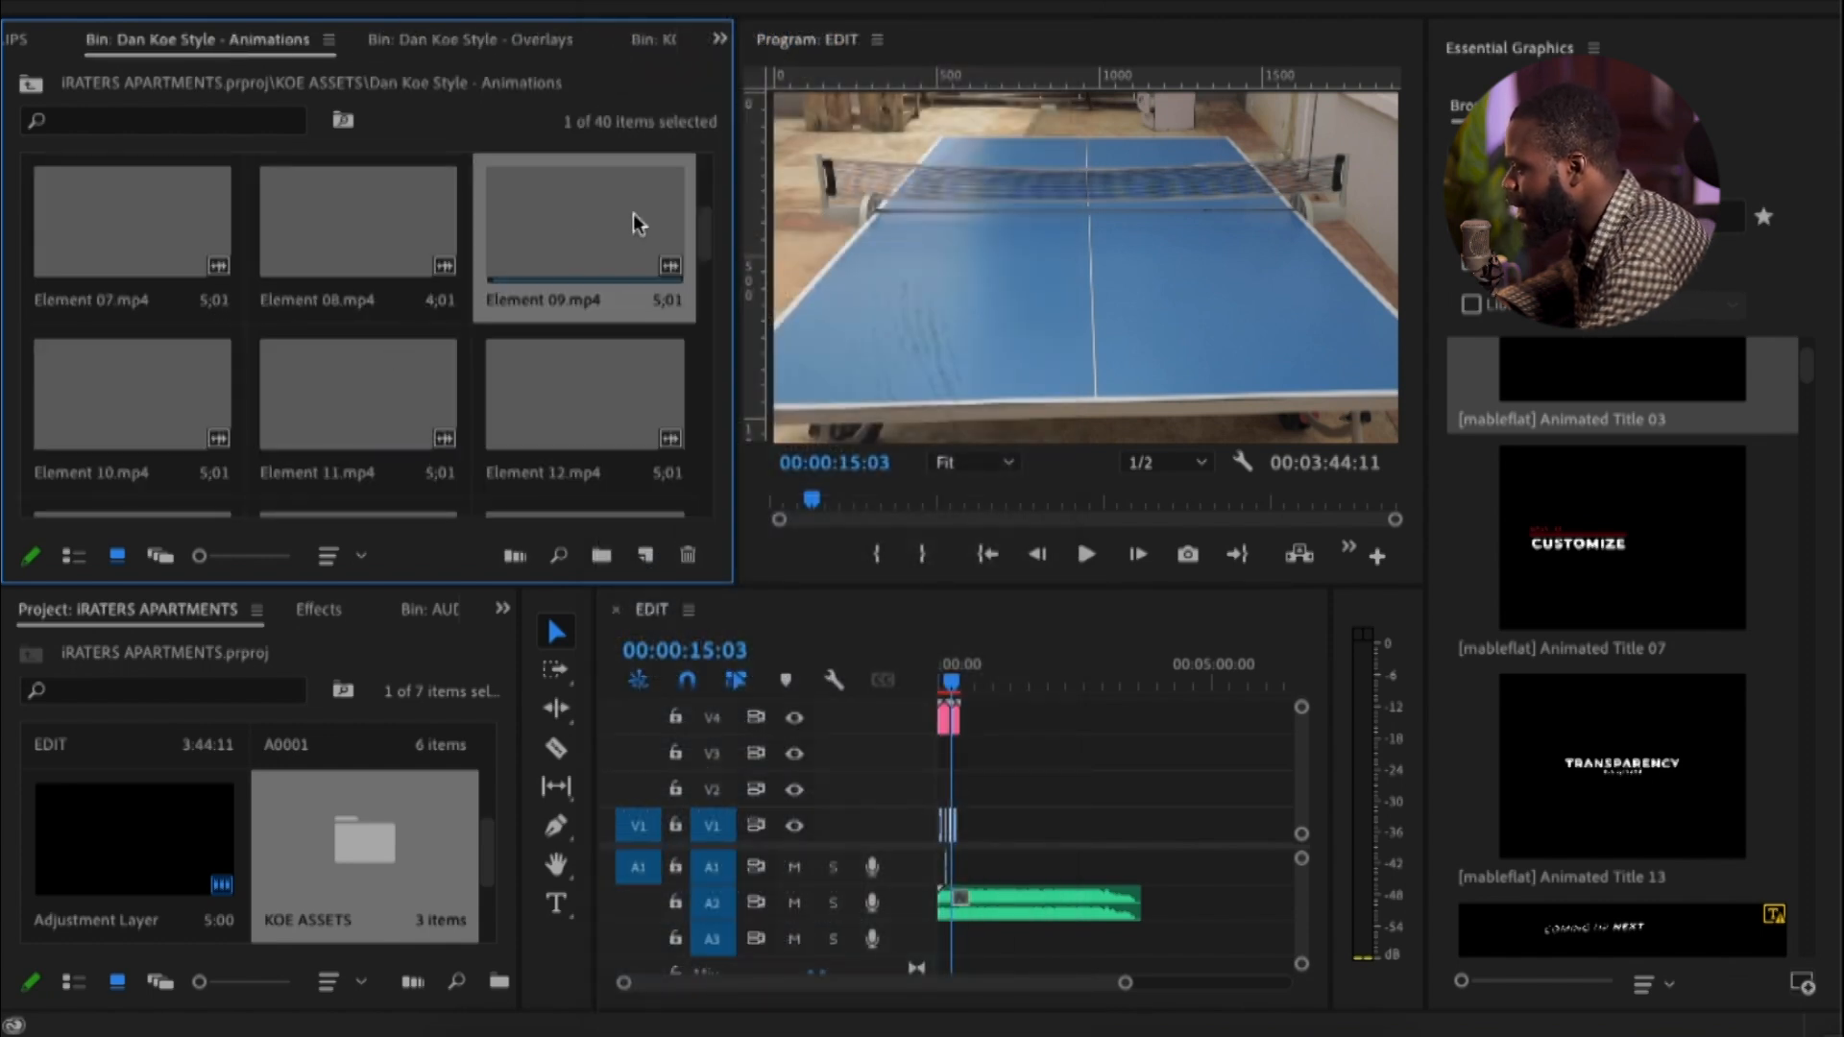
Load Element 09.mp4 in the source monitor, scrub through it, and place only its video on V3 of the EDIT sequence
double_click(568, 244)
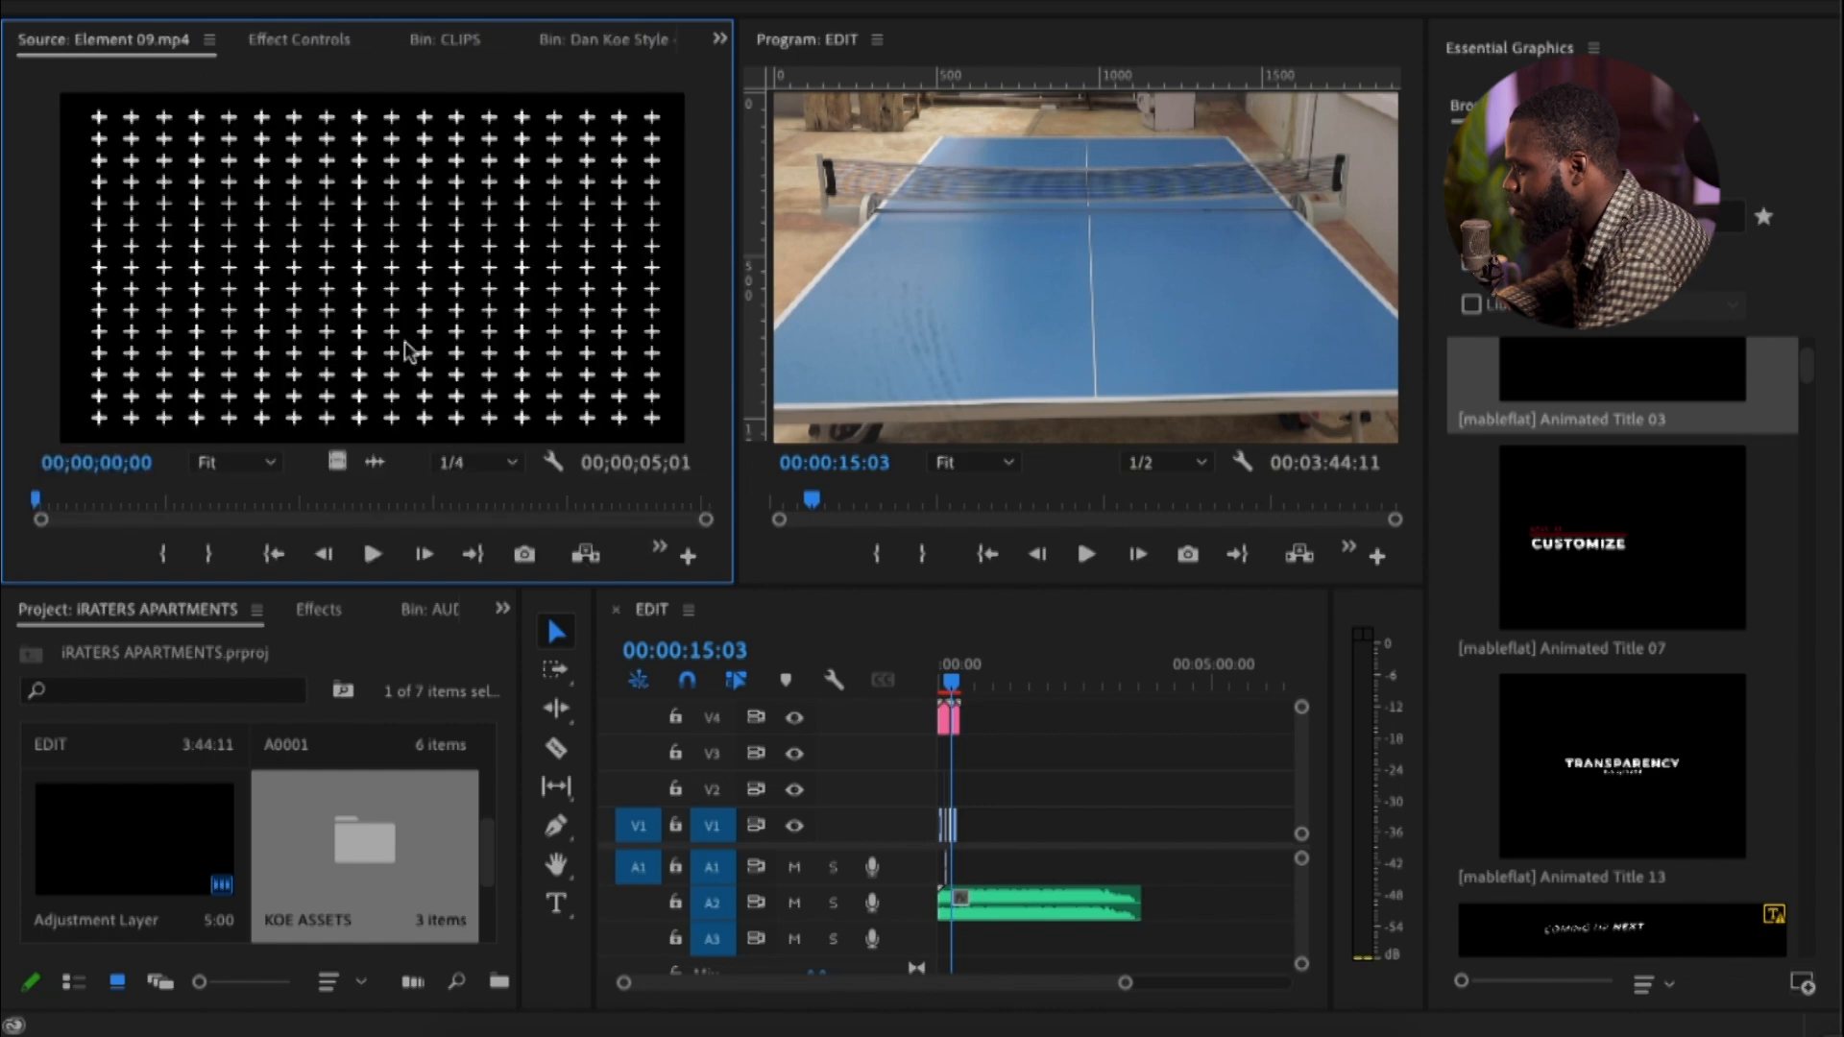
key("space")
left_click_drag(168, 499, 369, 538)
left_click_drag(337, 462, 964, 750)
Move the Element 09.mp4 clip earlier on V3 so it starts in line with the 1Z9A5714.MP4 clip on V1
key("equal")
key("equal")
key("equal")
key("equal")
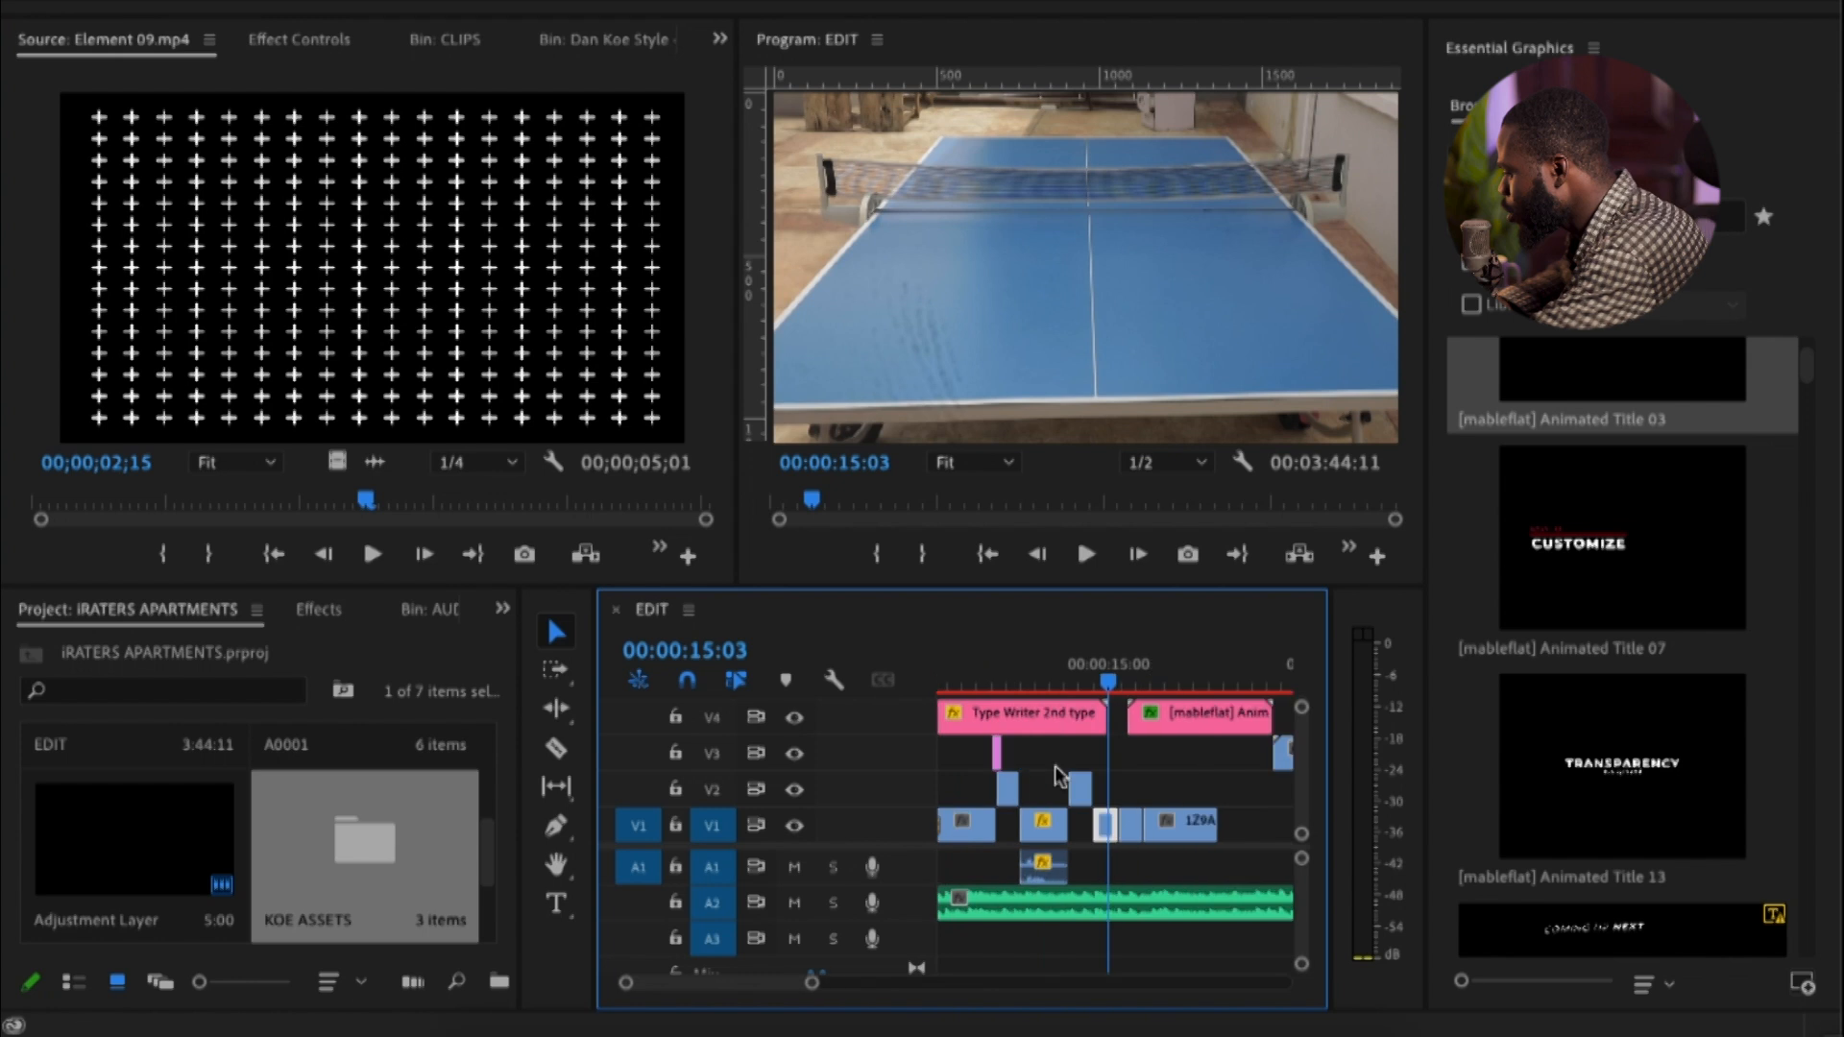
key("minus")
key("minus")
key("minus")
key("minus")
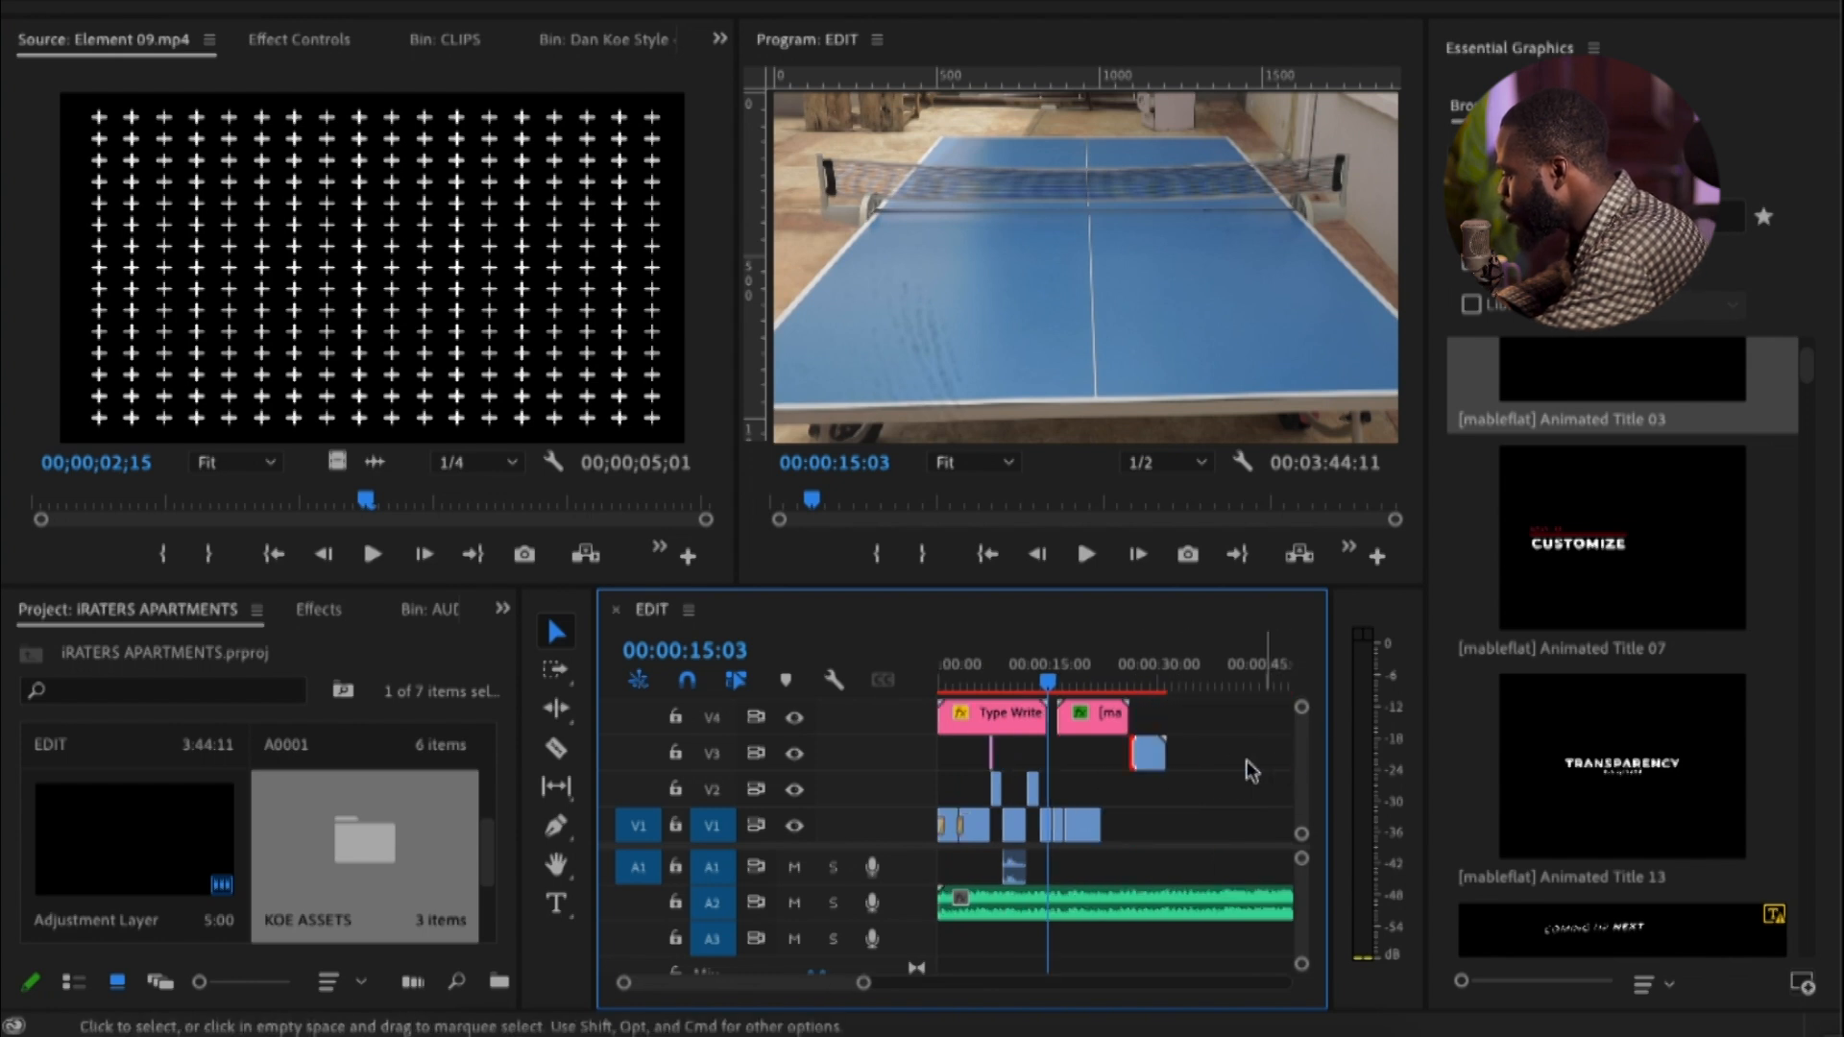
left_click_drag(1149, 754, 1055, 754)
key("equal")
key("equal")
key("equal")
key("equal")
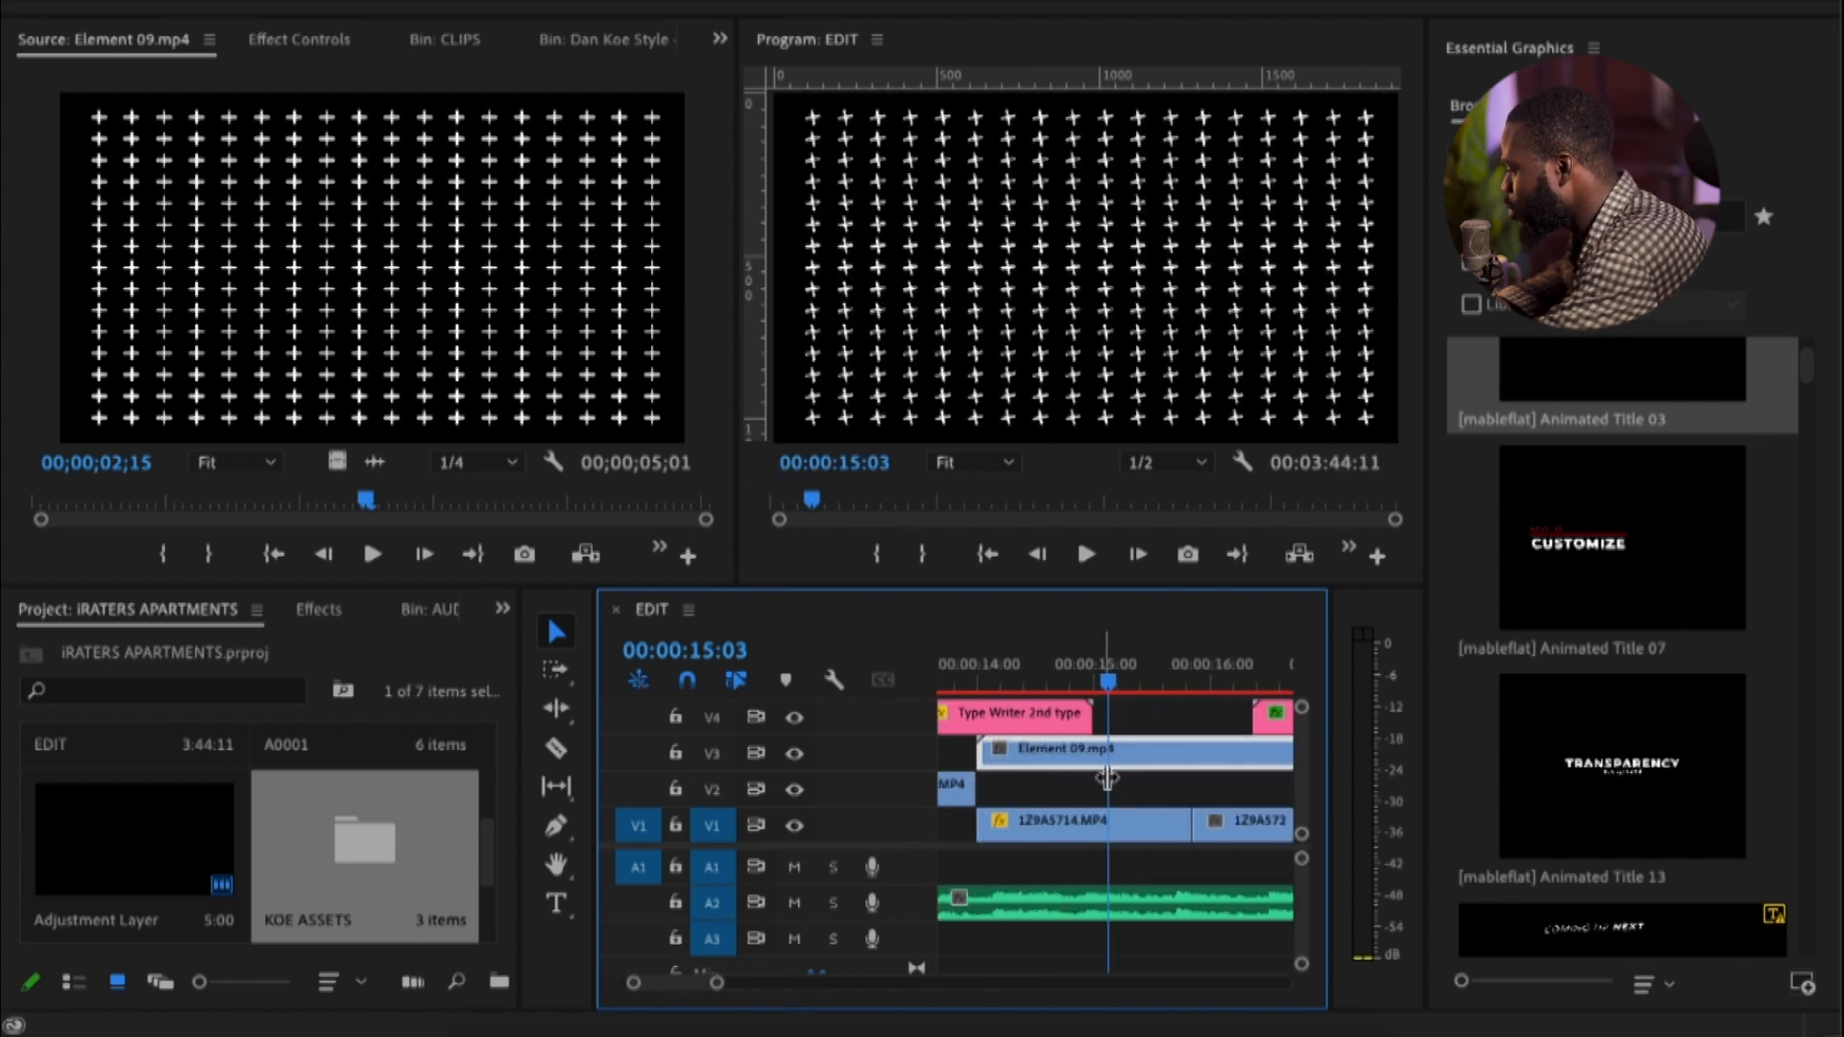
Set the opacity blend mode of the Element 09.mp4 clip on V3 to Screen
left_click(317, 41)
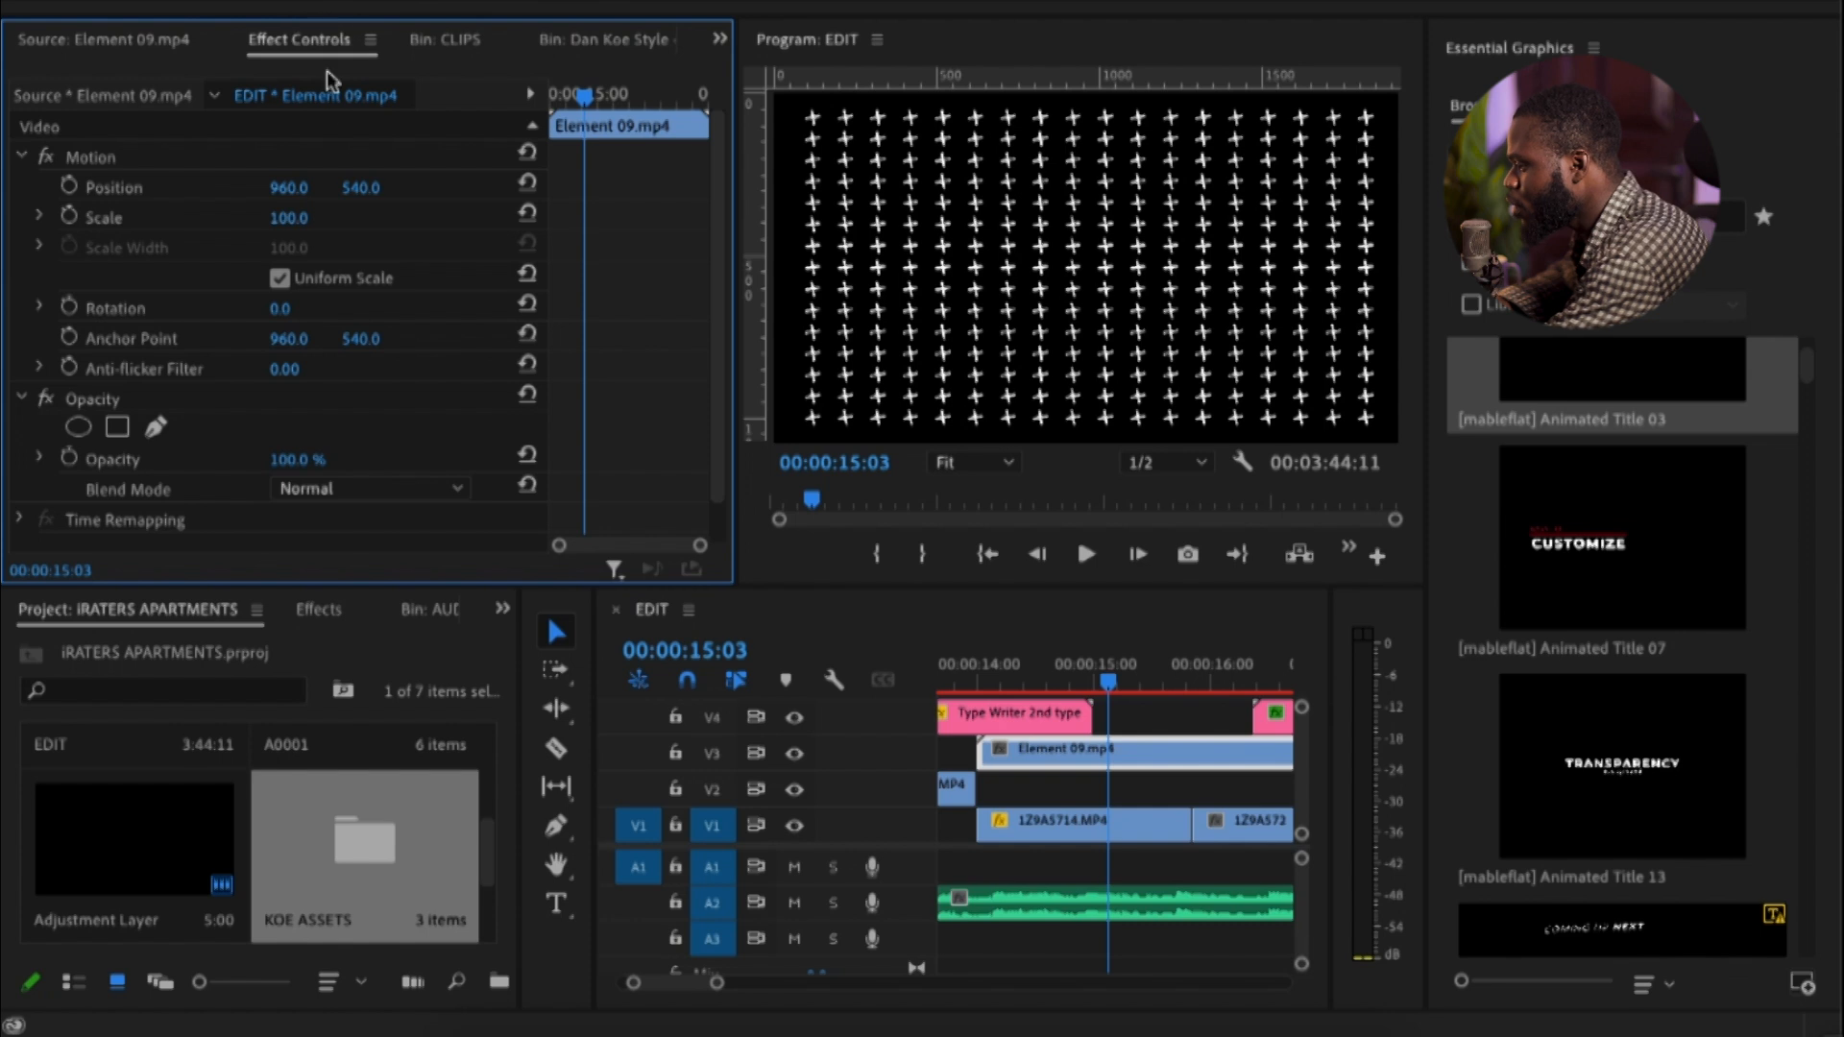
scroll(568, 411, "down", 1)
scroll(569, 395, "up", 1)
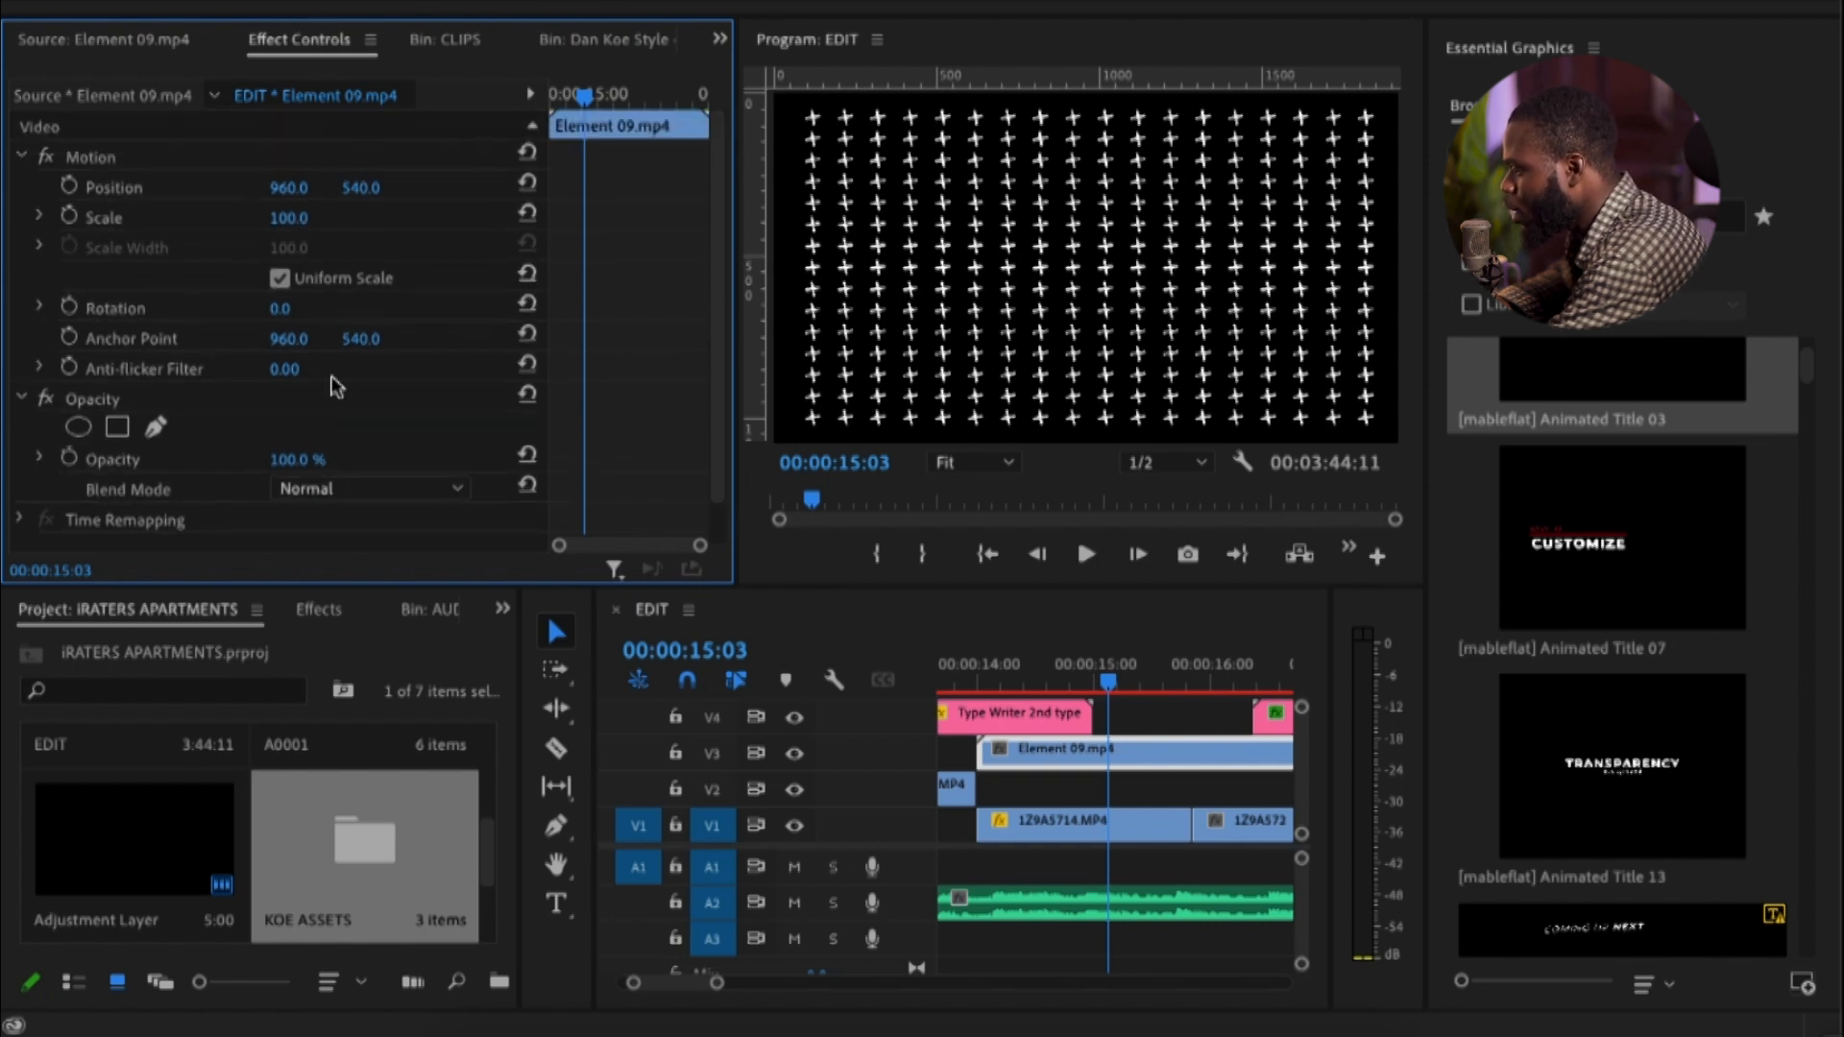
left_click_drag(1111, 672, 1143, 679)
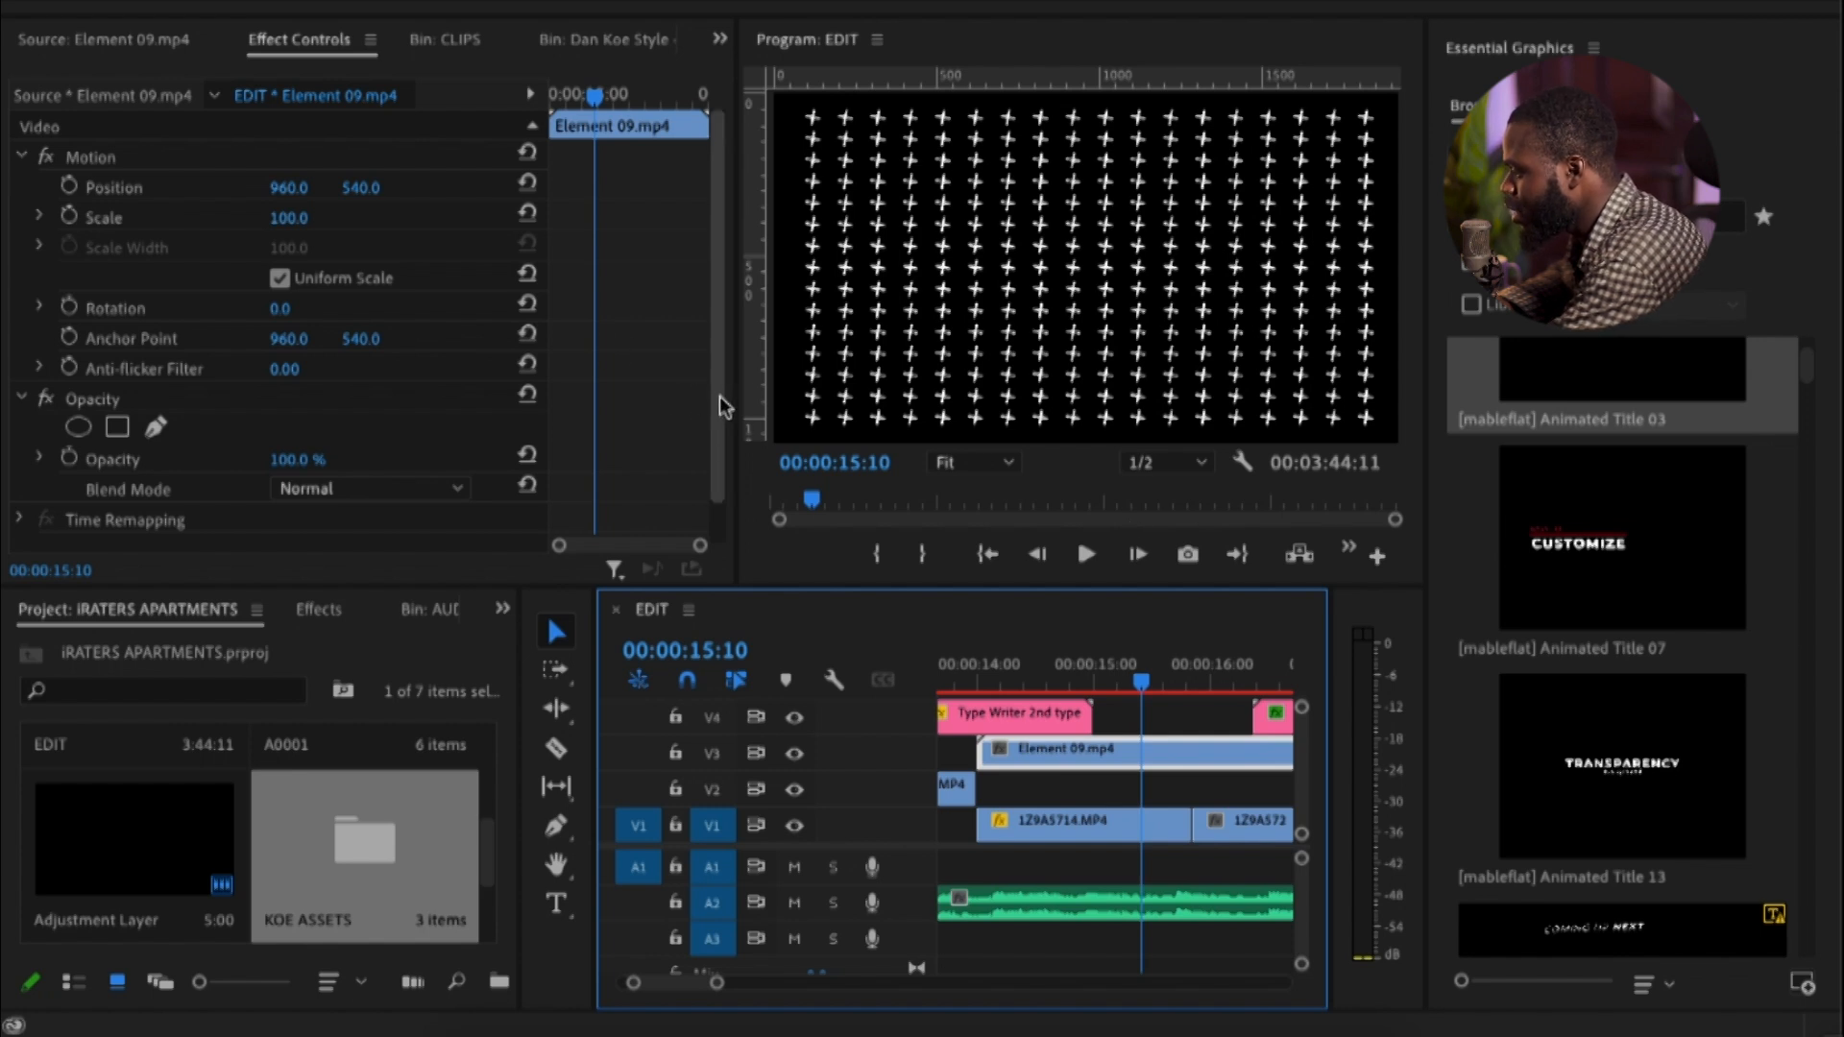
scroll(709, 442, "down", 1)
left_click(378, 448)
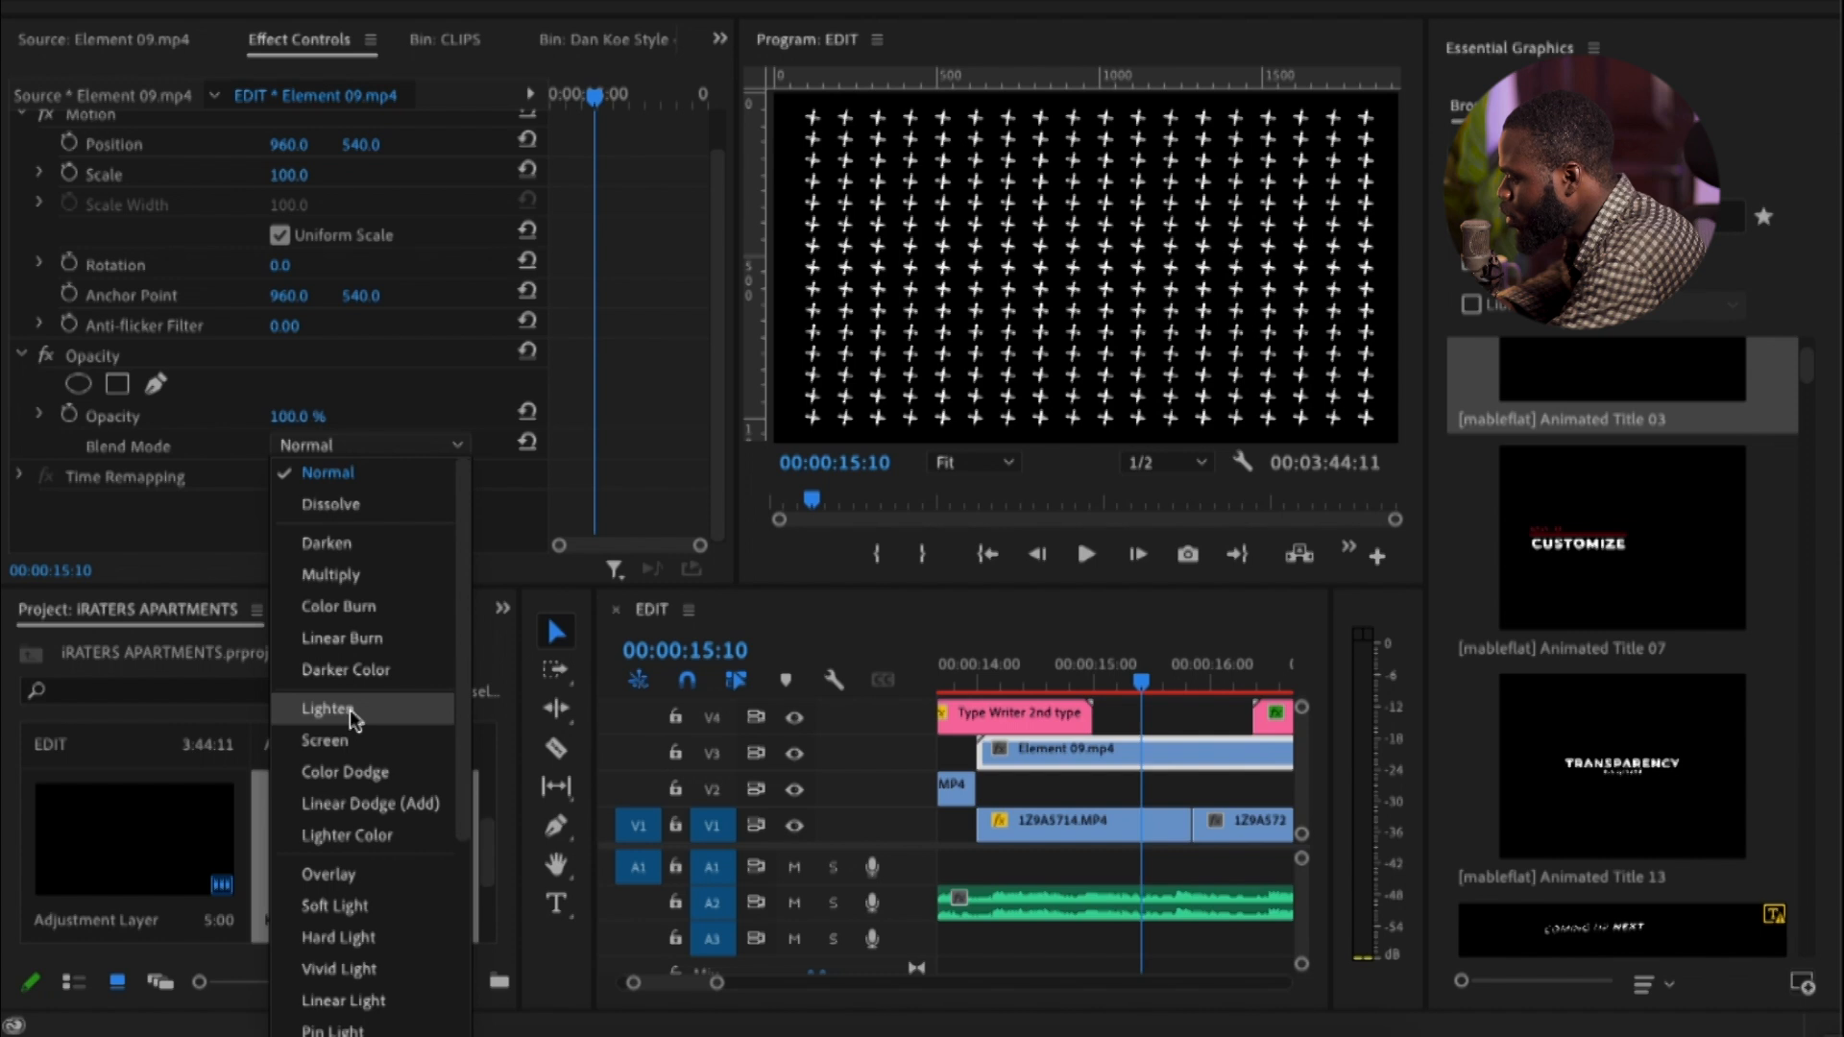
left_click(149, 460)
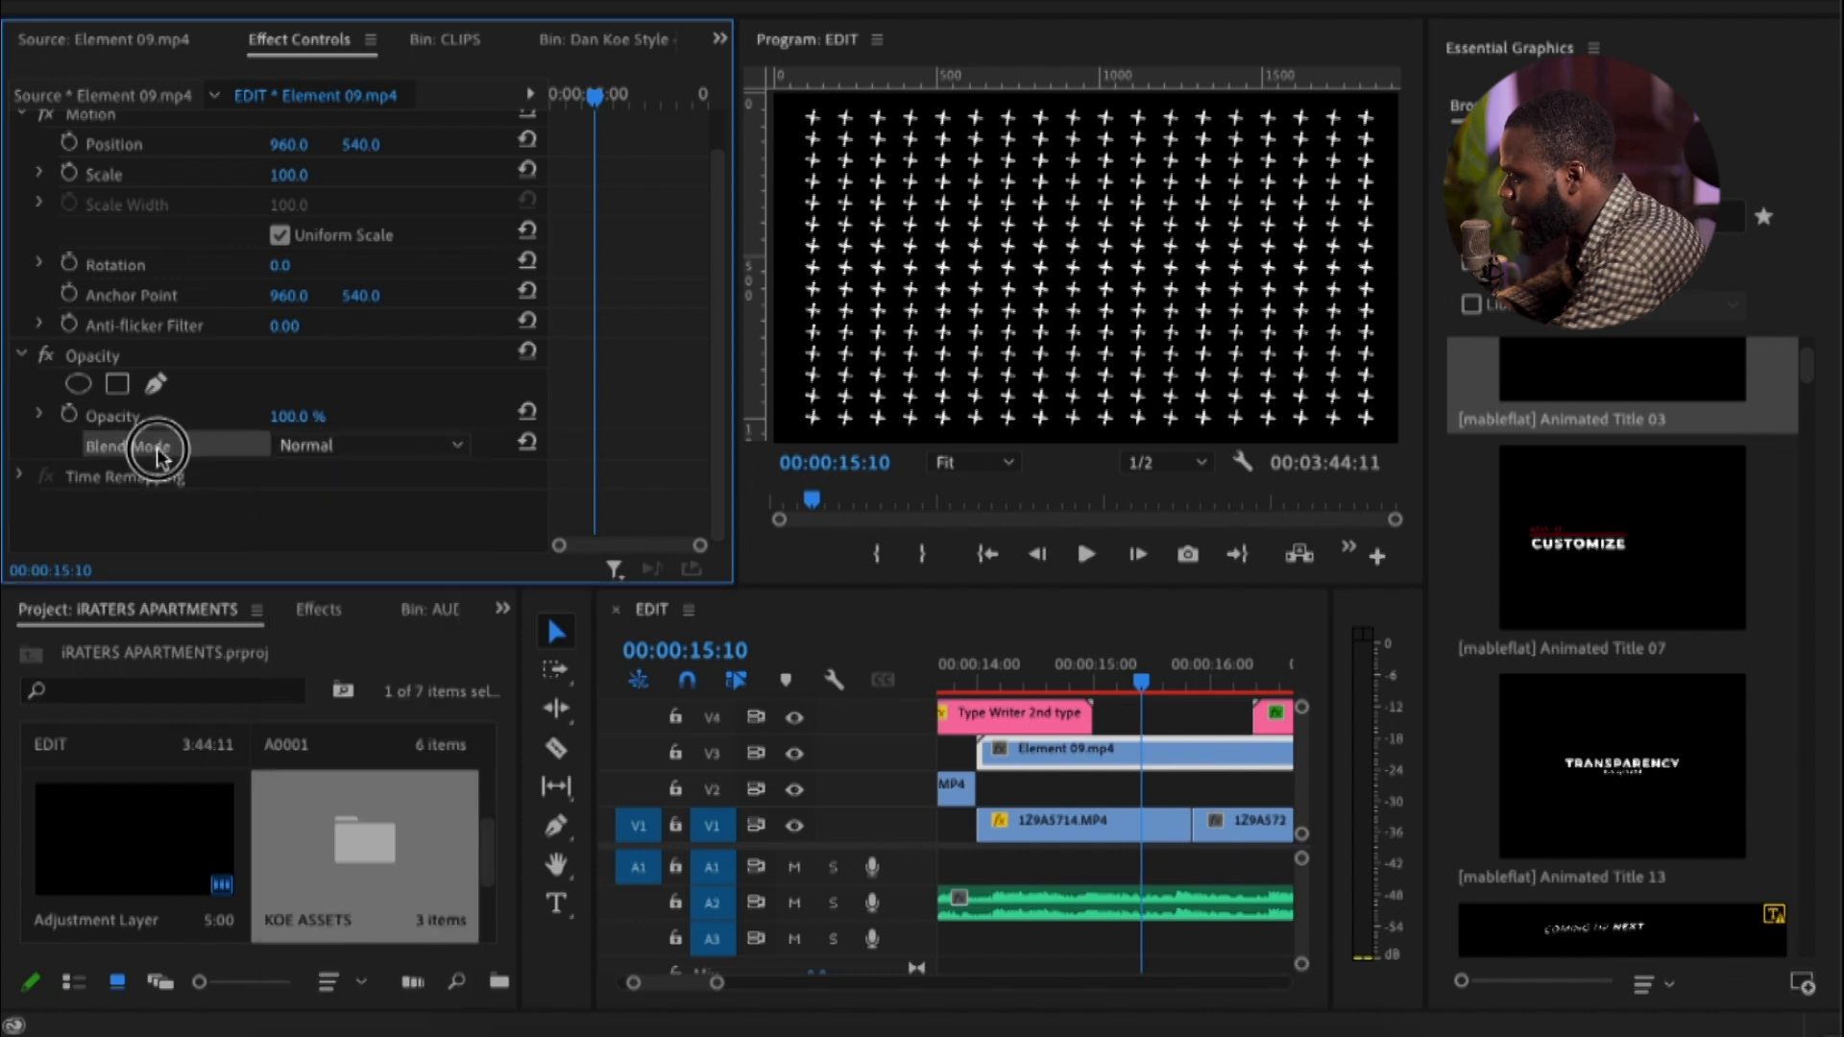
left_click(324, 459)
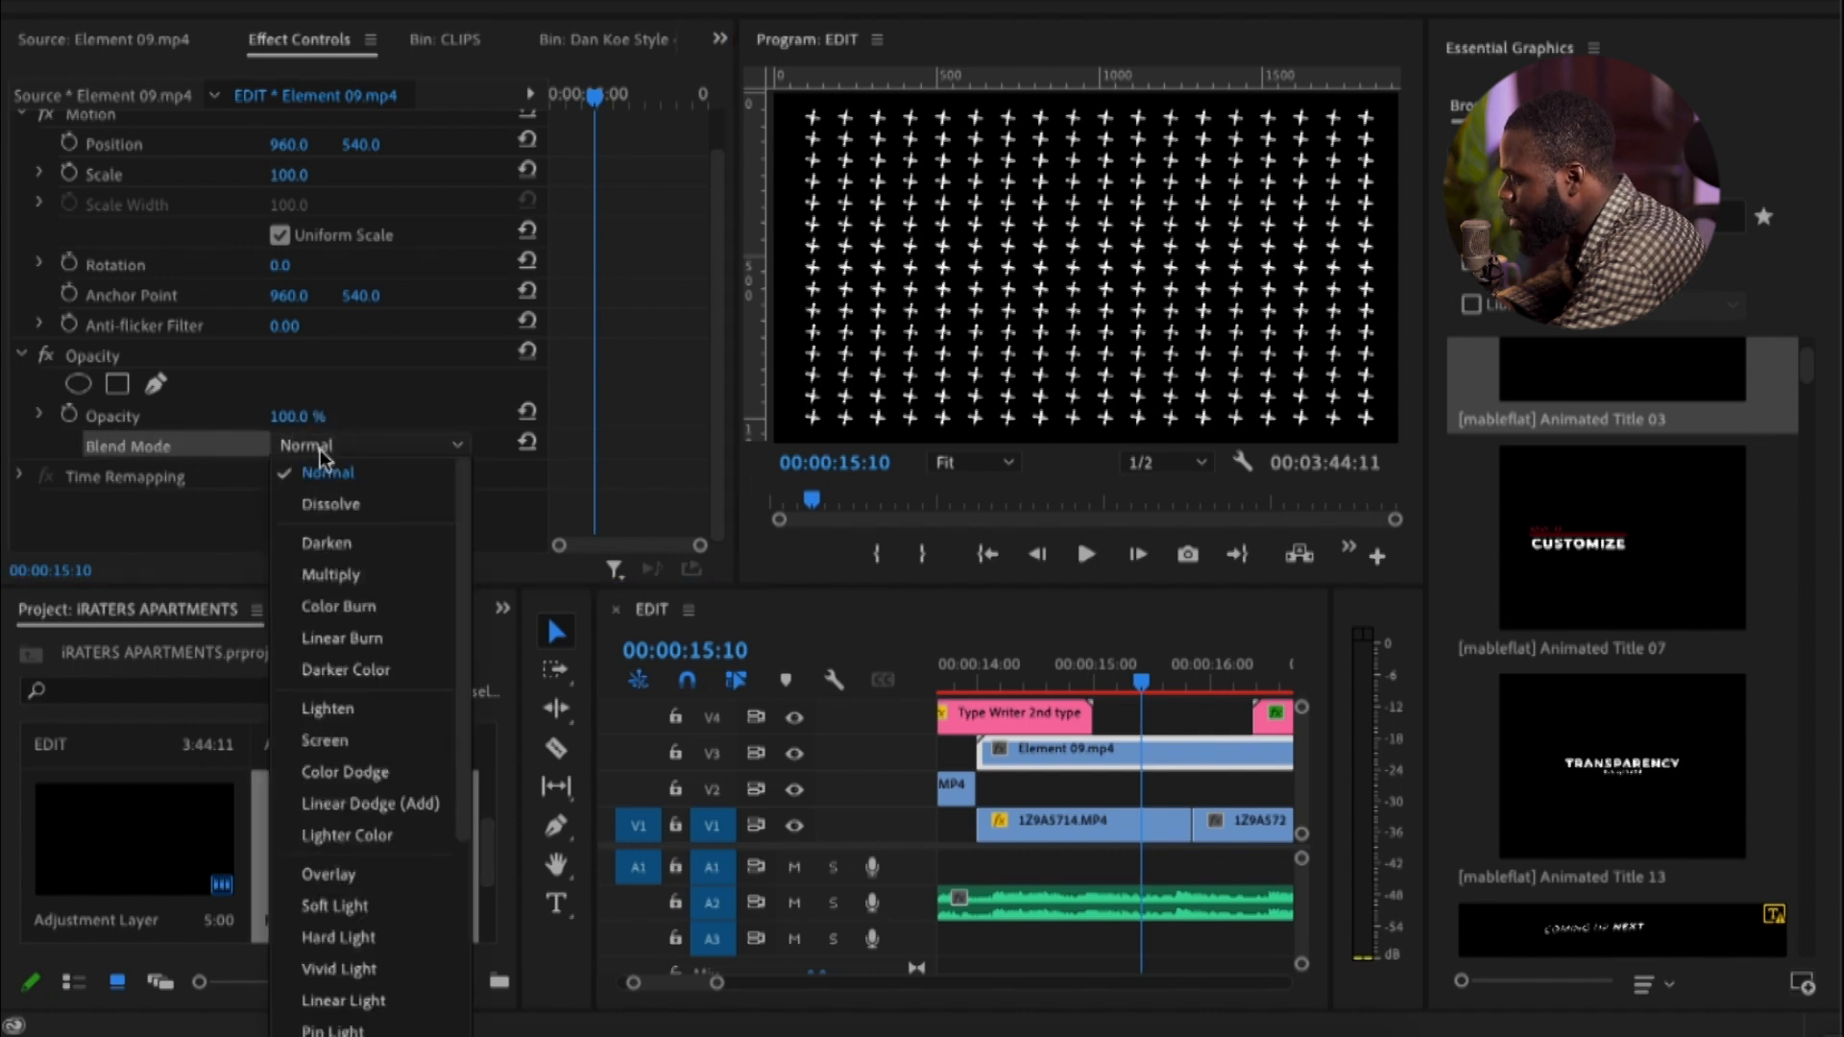
left_click(326, 741)
Move the playhead to 00:00:15:14 and examine the Element 09.mp4 overlay over the table tennis footage
left_click(1177, 681)
left_click_drag(1178, 676, 1161, 712)
key("minus")
key("minus")
key("minus")
key("equal")
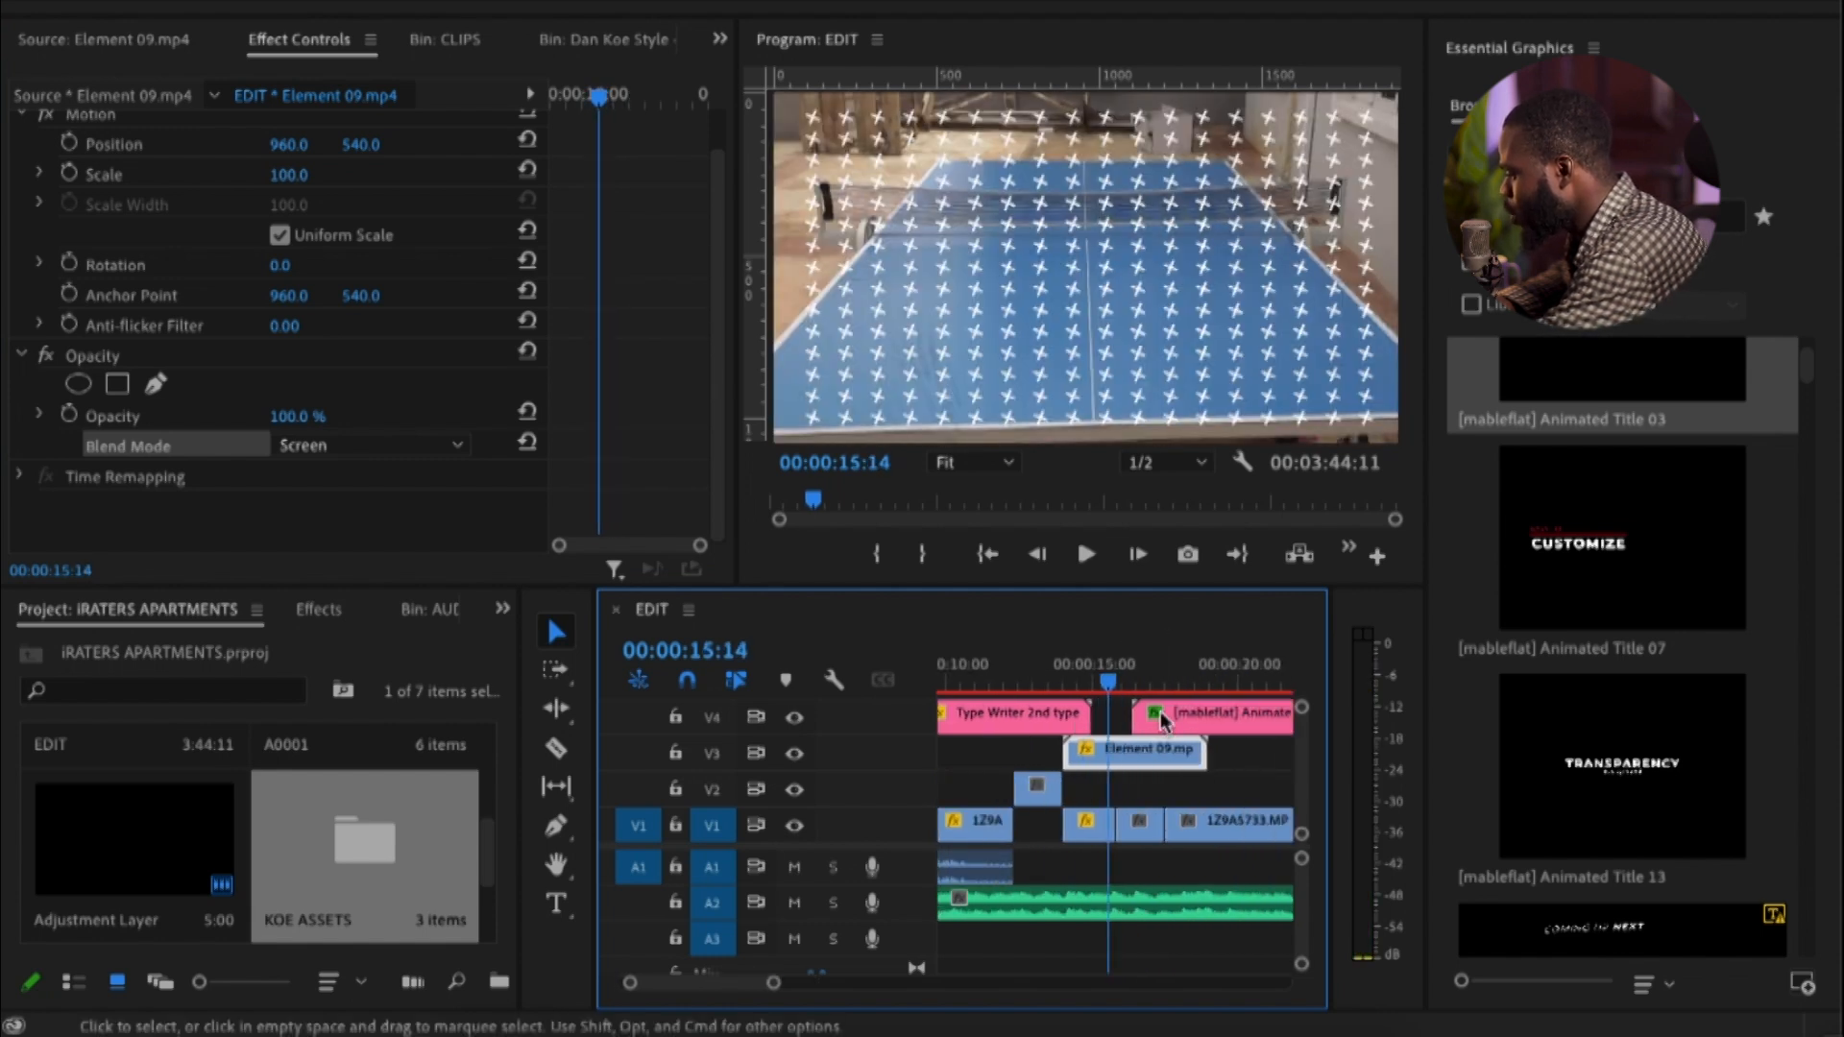
key("equal")
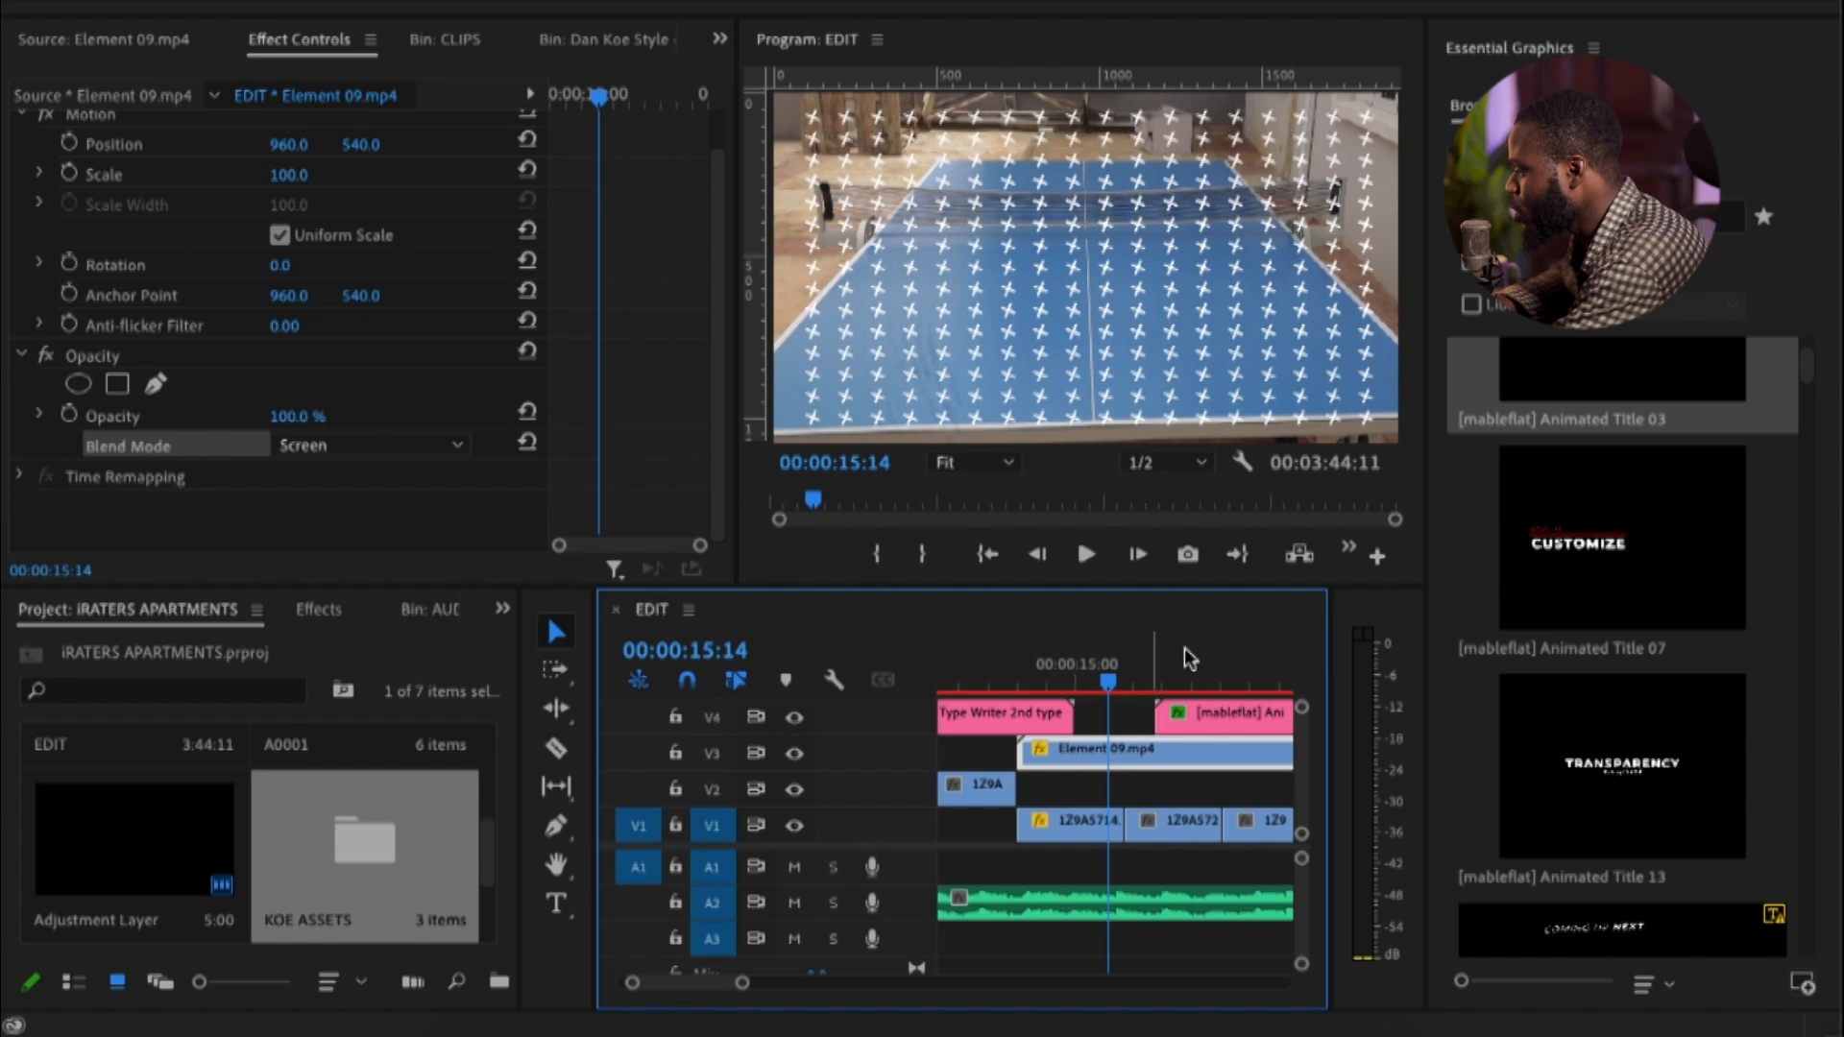
key("minus")
key("minus")
key("minus")
key("minus")
key("minus")
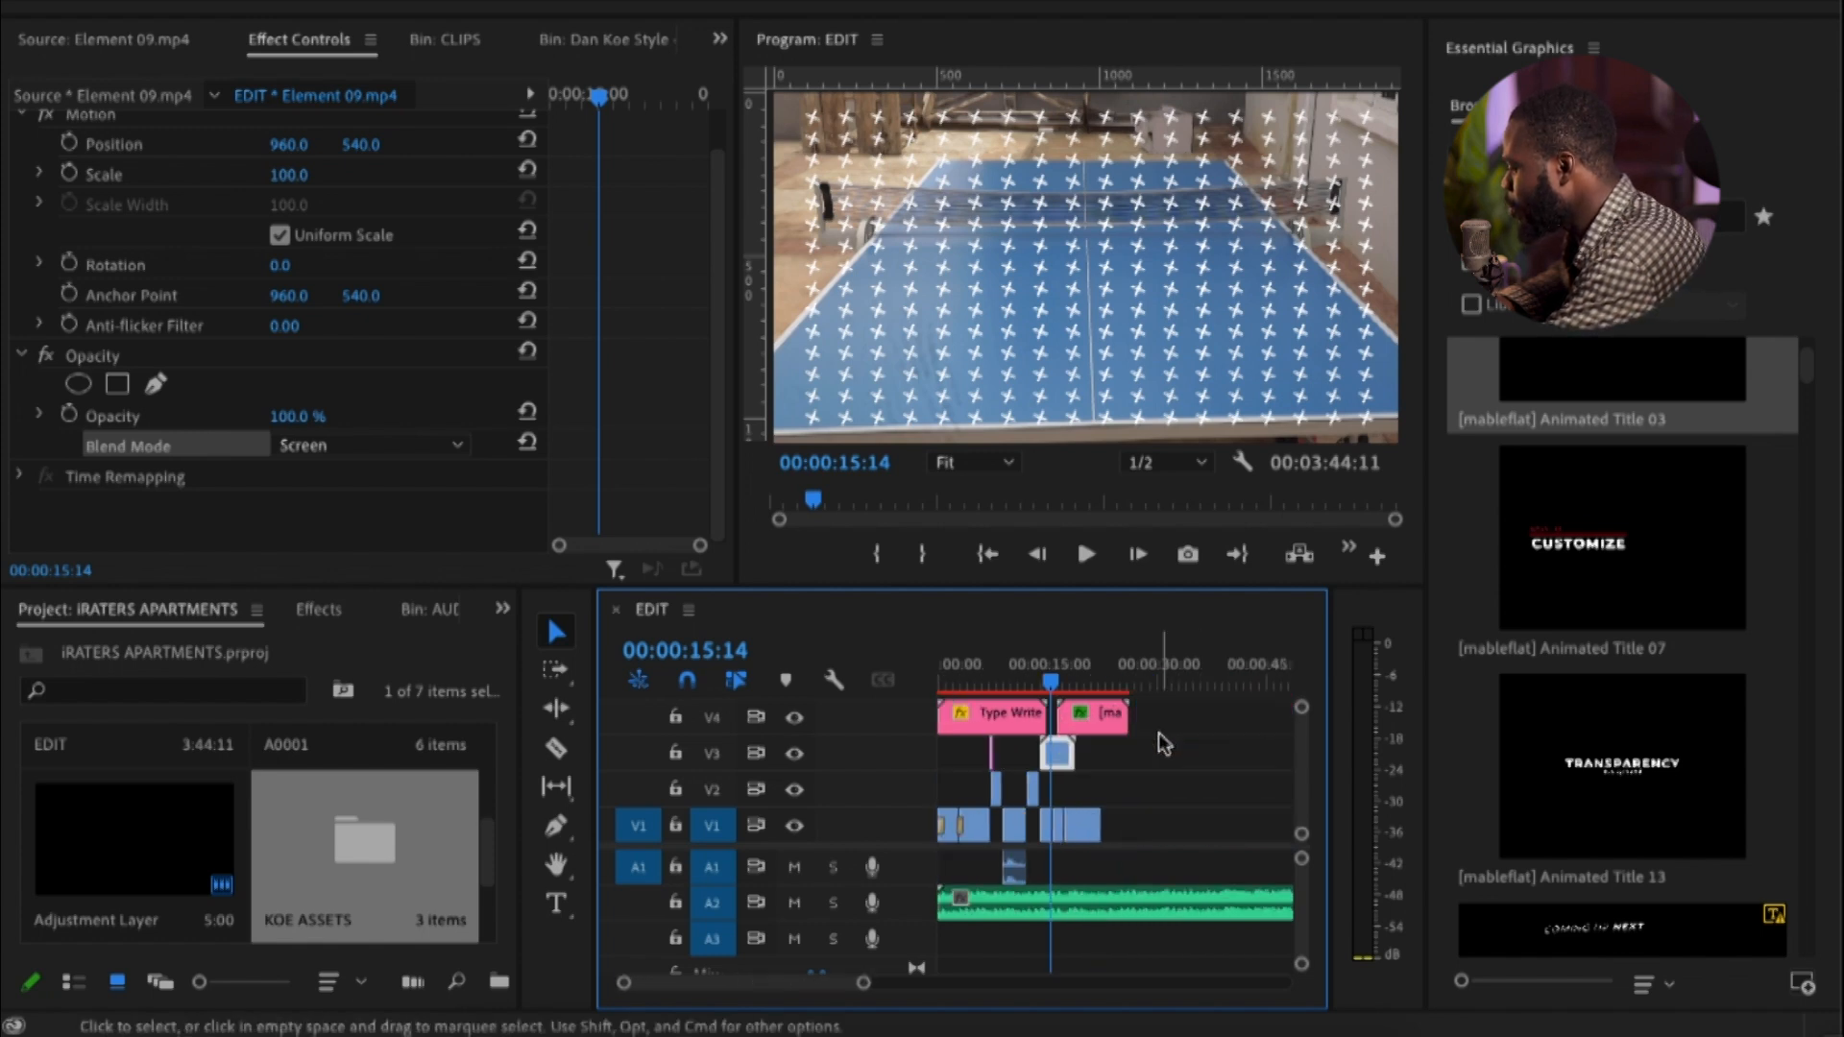
key("equal")
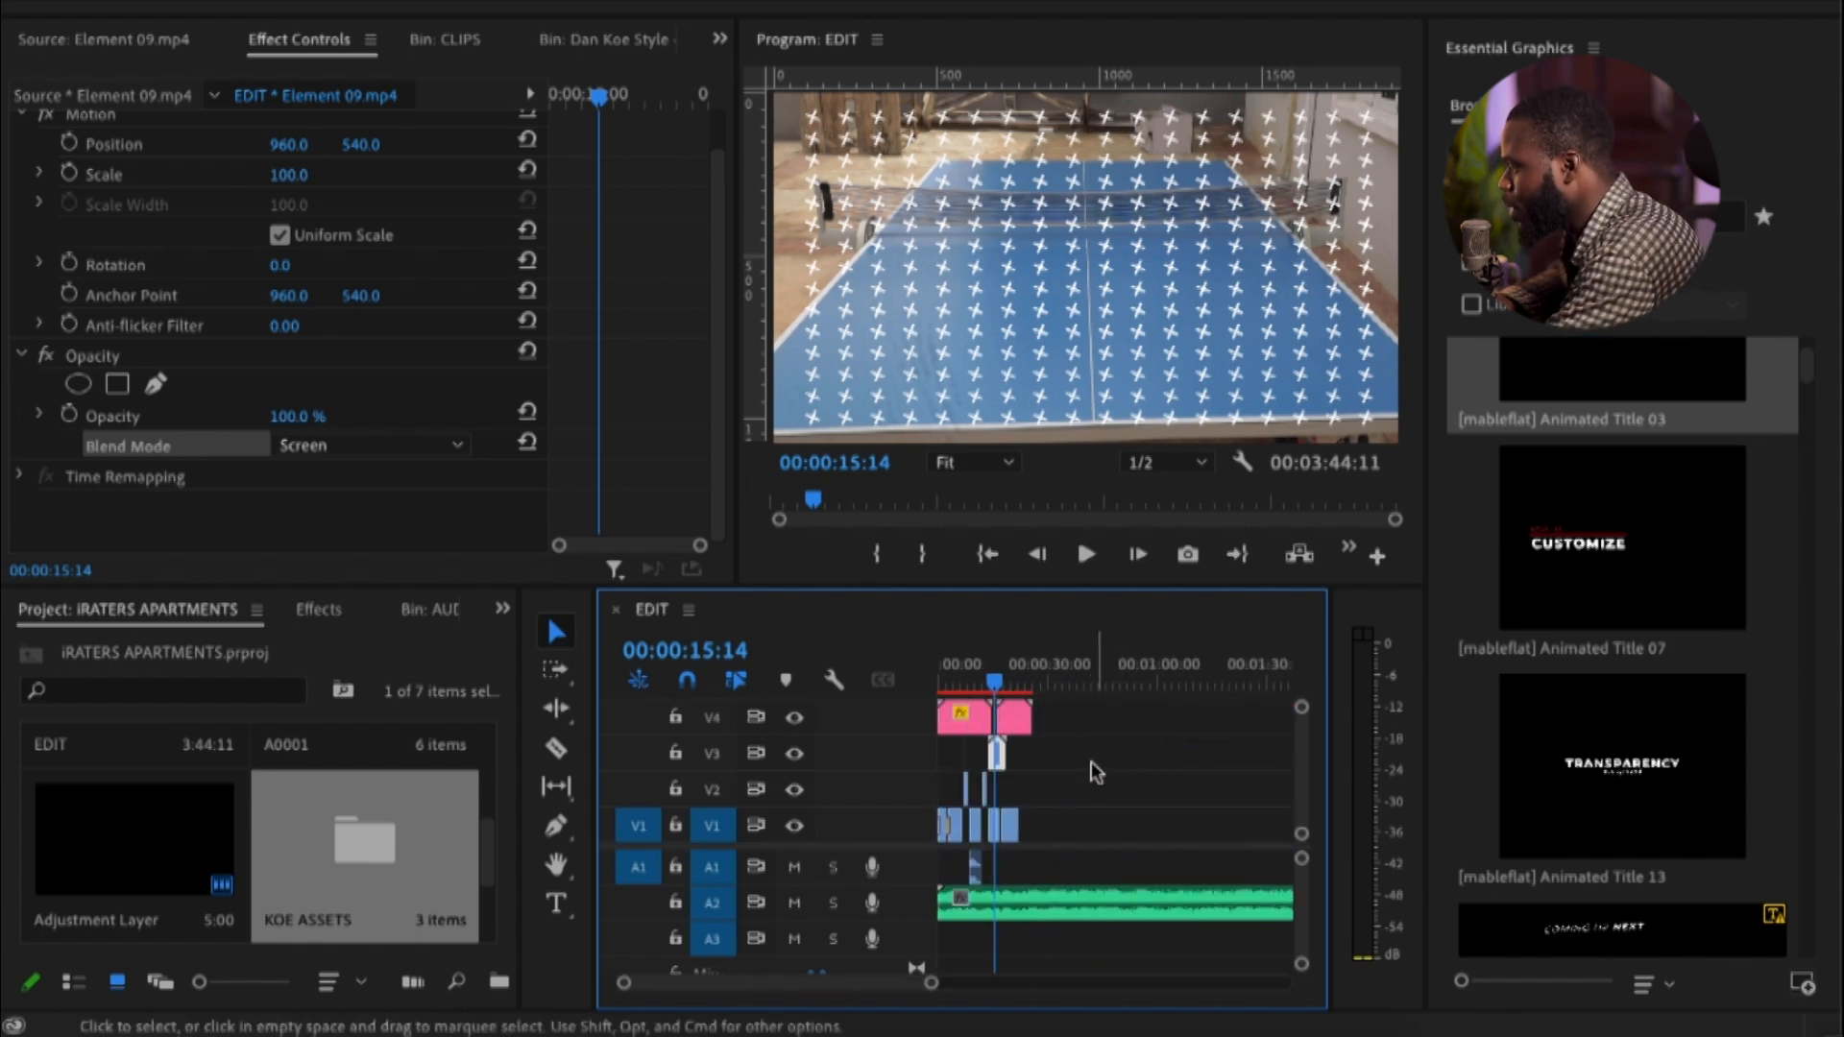